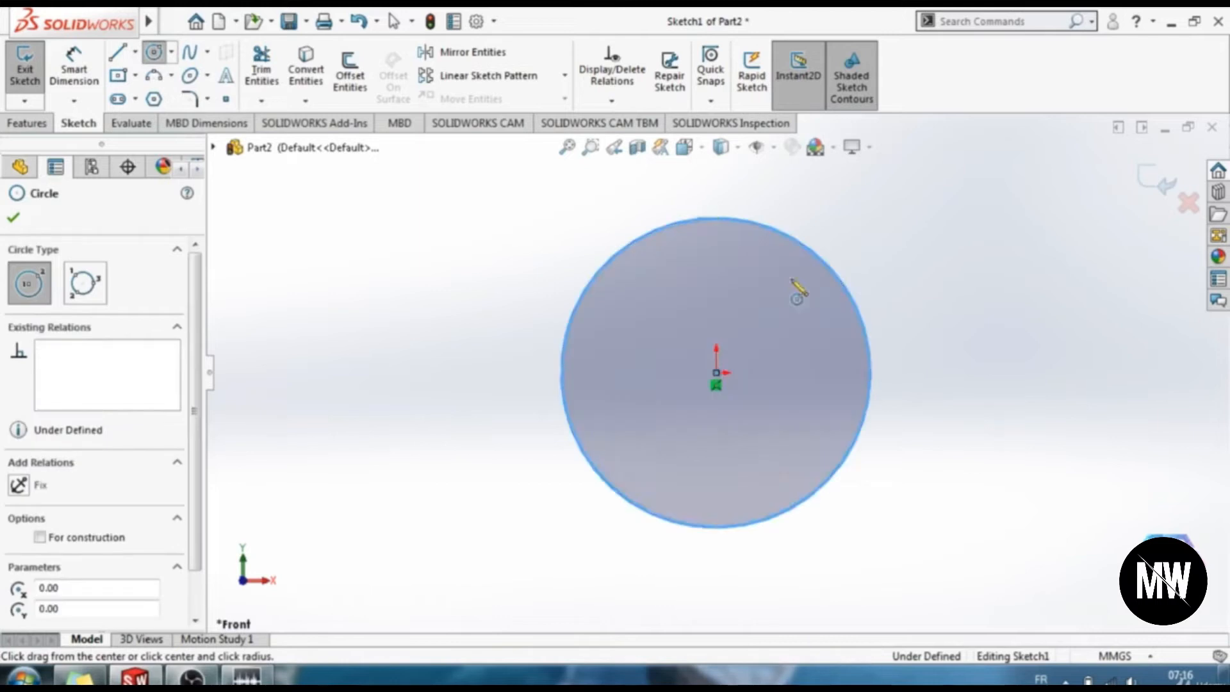
# Dimension the circle's diameter at 126.5 mm and exit the sketch.
pyautogui.click(71, 80)
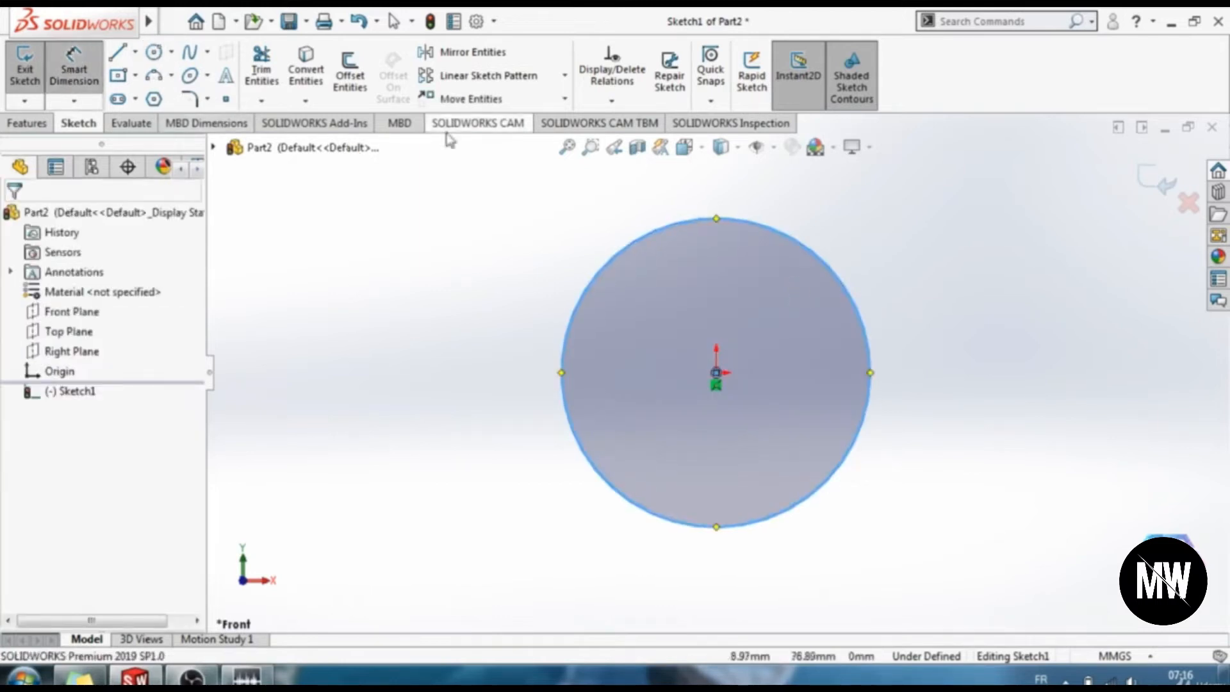
pyautogui.click(858, 296)
pyautogui.click(987, 298)
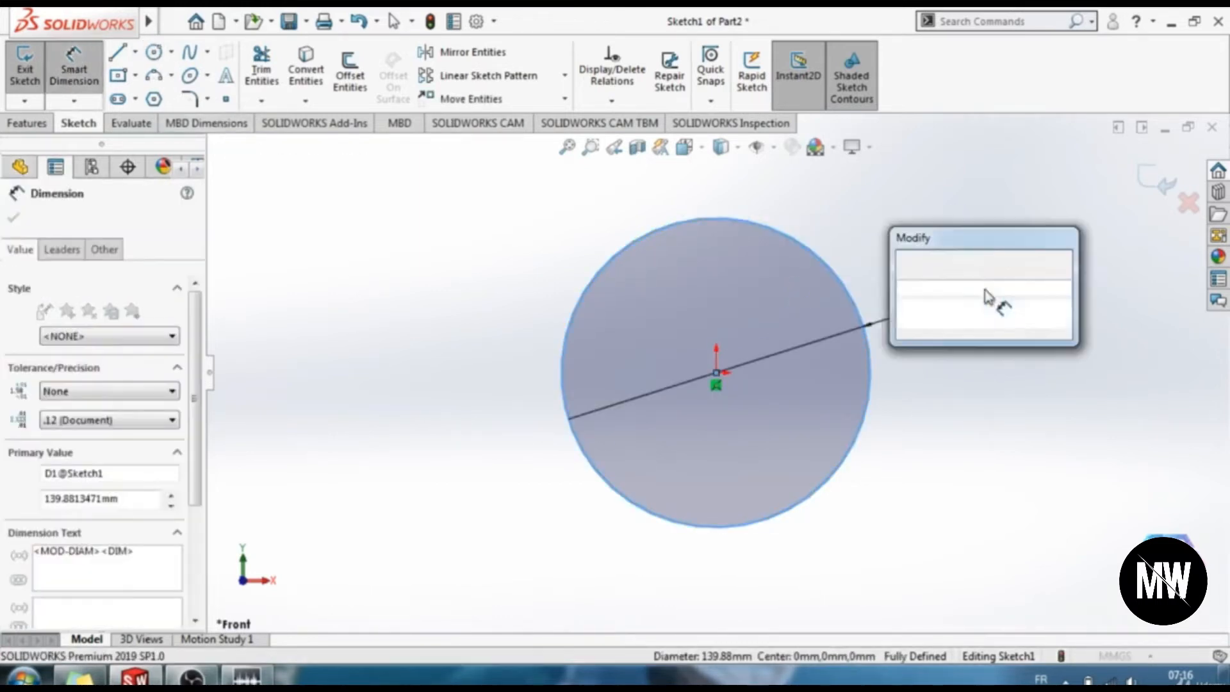
pyautogui.write('126.5')
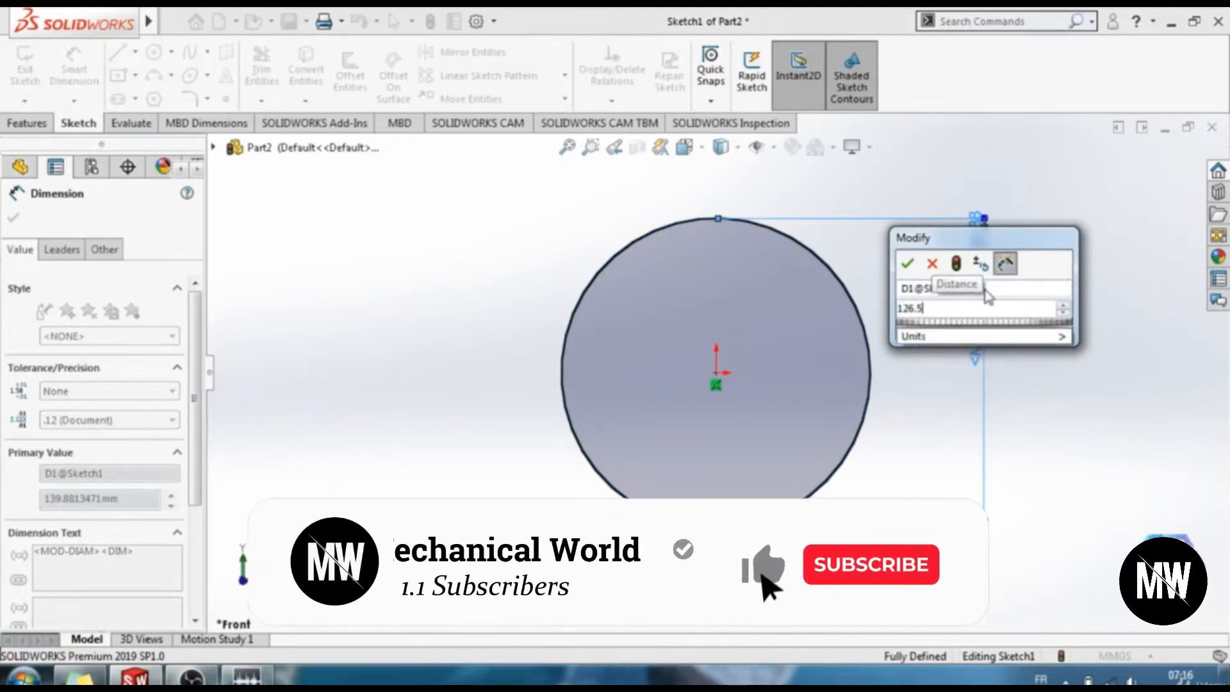
pyautogui.press('Return')
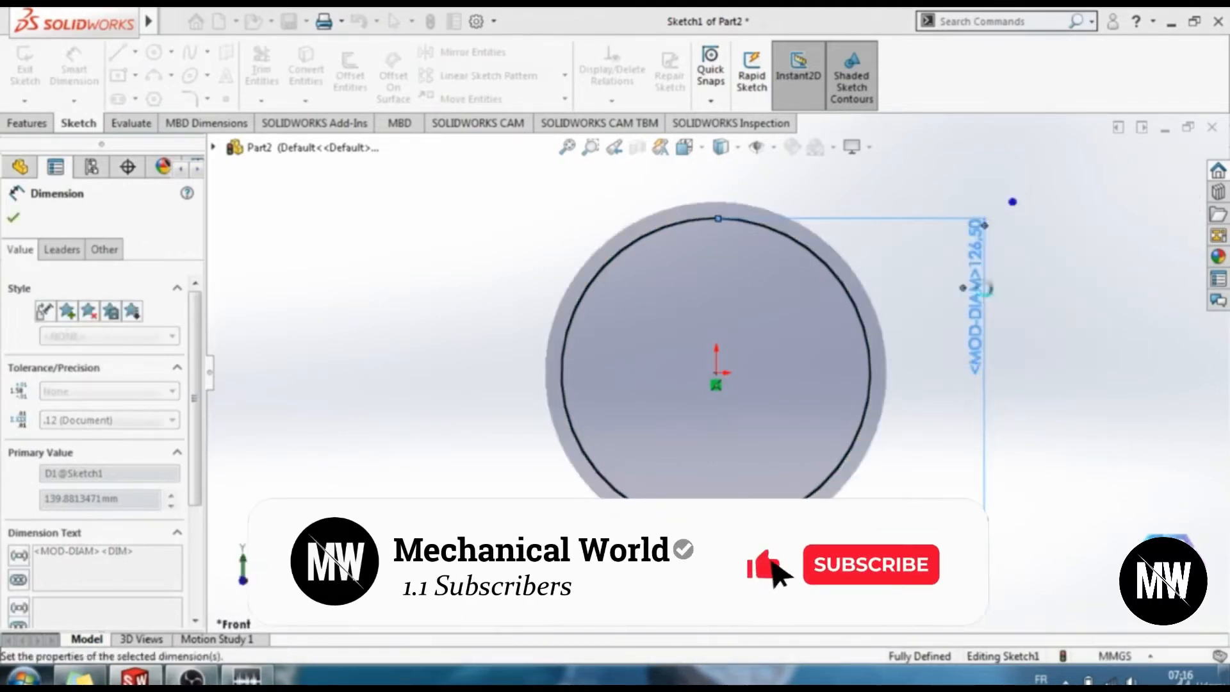
pyautogui.press('Escape')
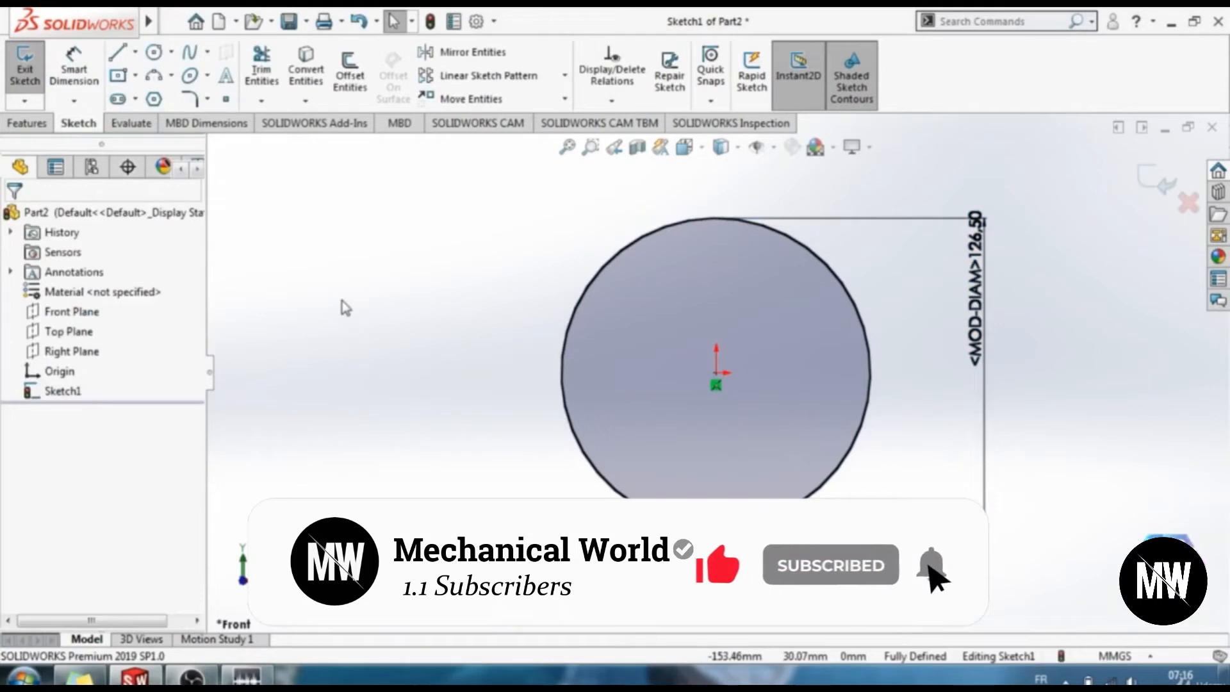
pyautogui.click(27, 69)
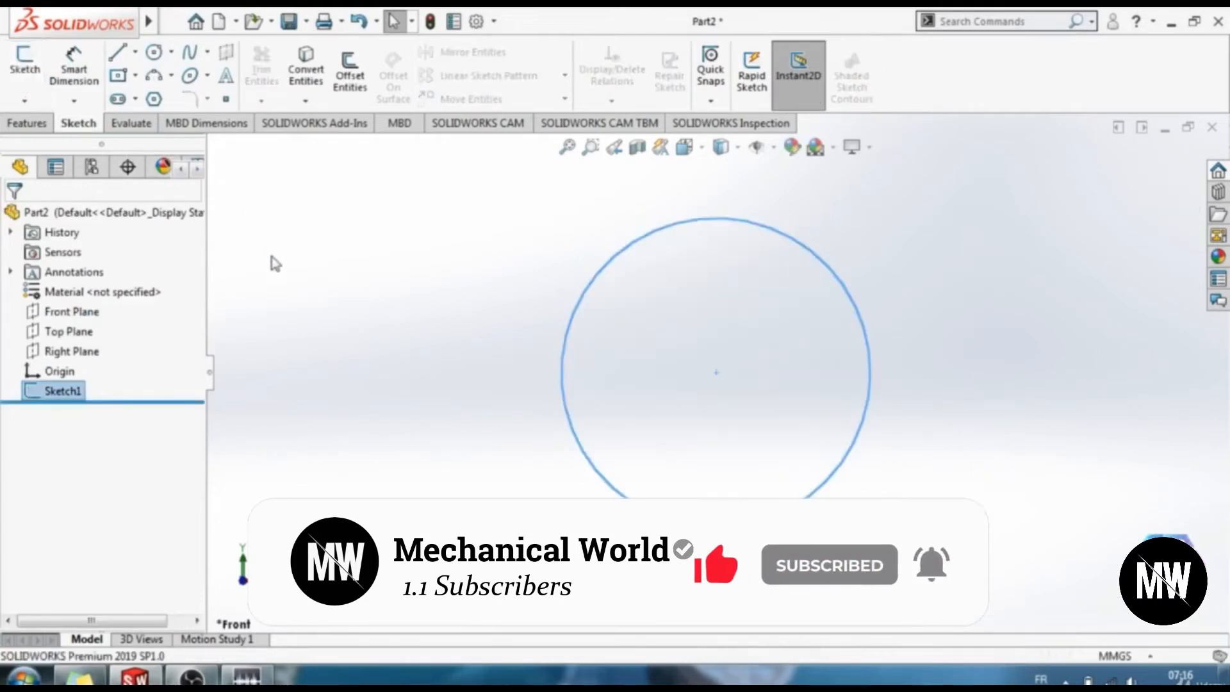
# Start a blind boss extrusion of the circle as a one-direction thin feature with a depth of 5.5 mm.
pyautogui.click(51, 95)
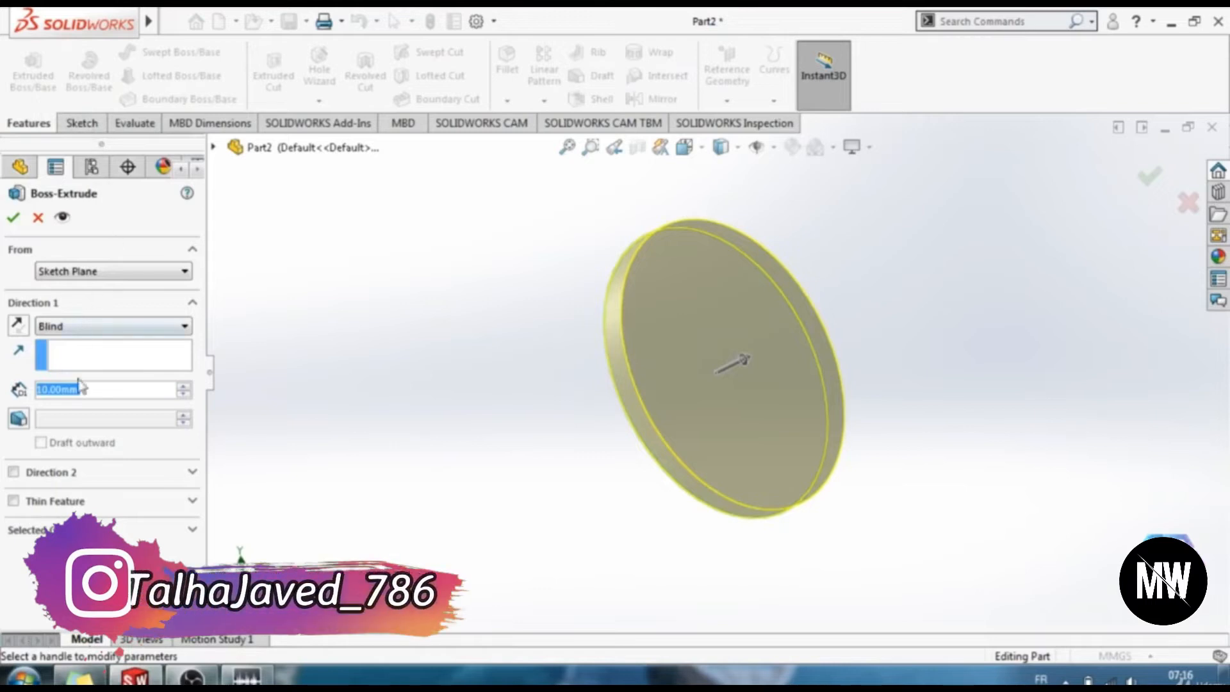
pyautogui.click(14, 501)
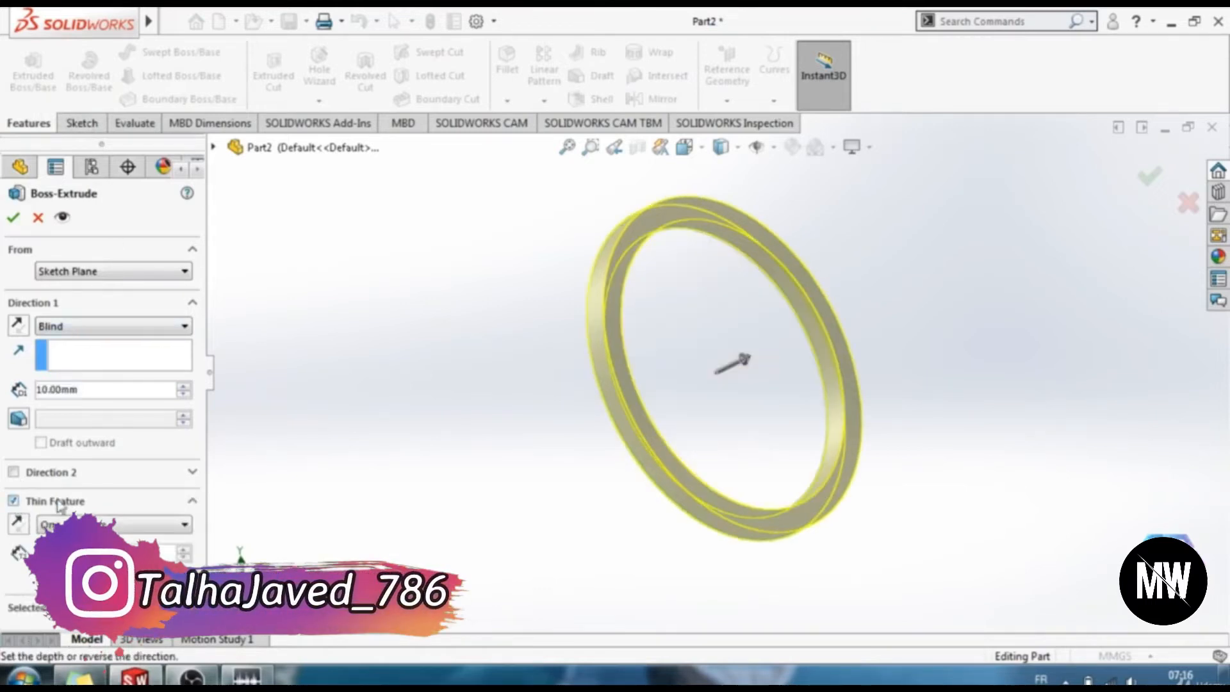
pyautogui.rightClick(45, 389)
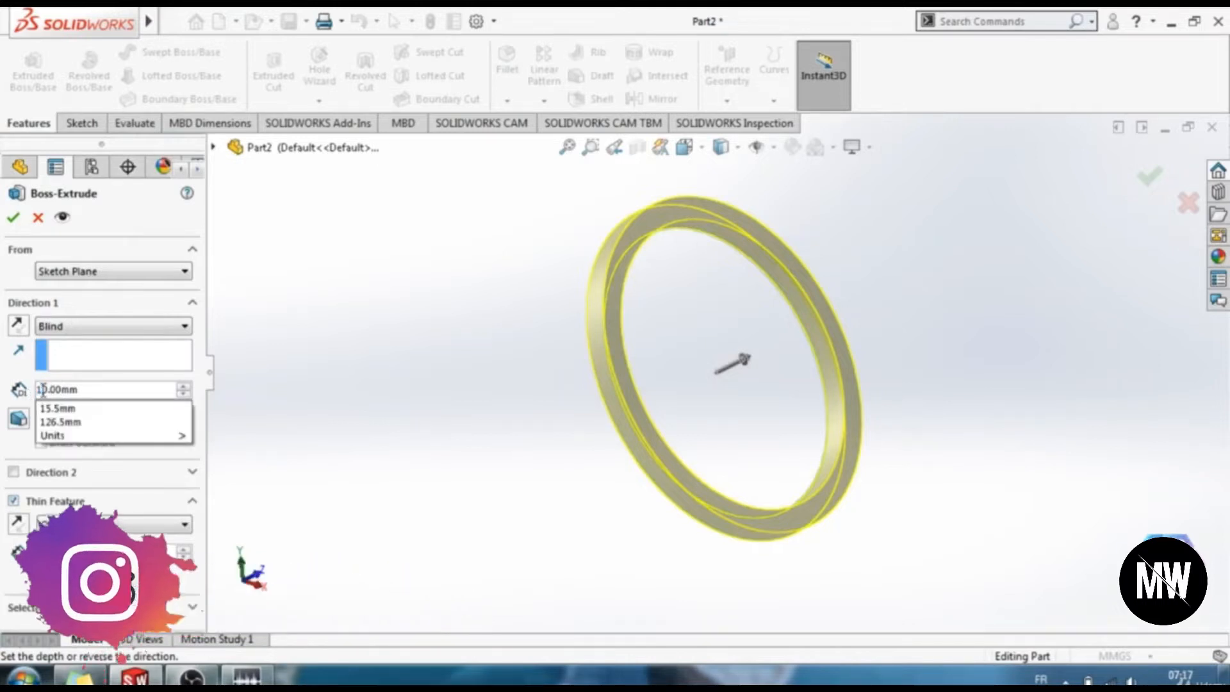
pyautogui.press('Right')
pyautogui.press('BackSpace')
pyautogui.press('BackSpace')
pyautogui.press('BackSpace')
pyautogui.press('BackSpace')
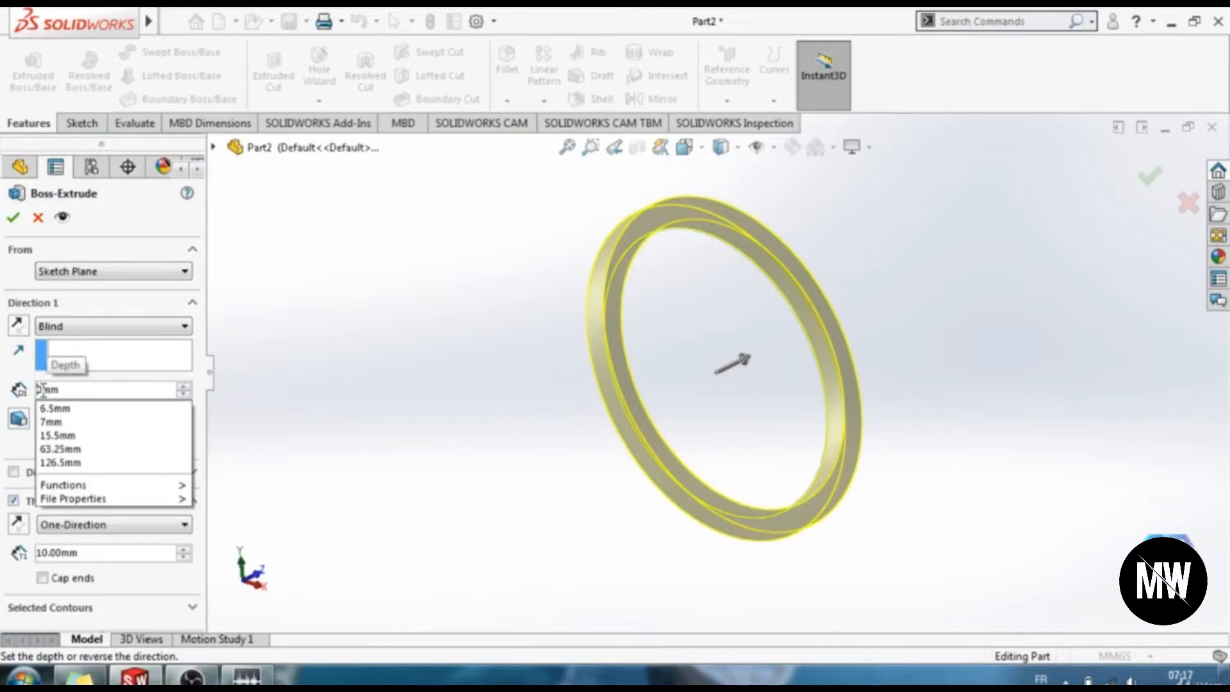
pyautogui.write('5.5')
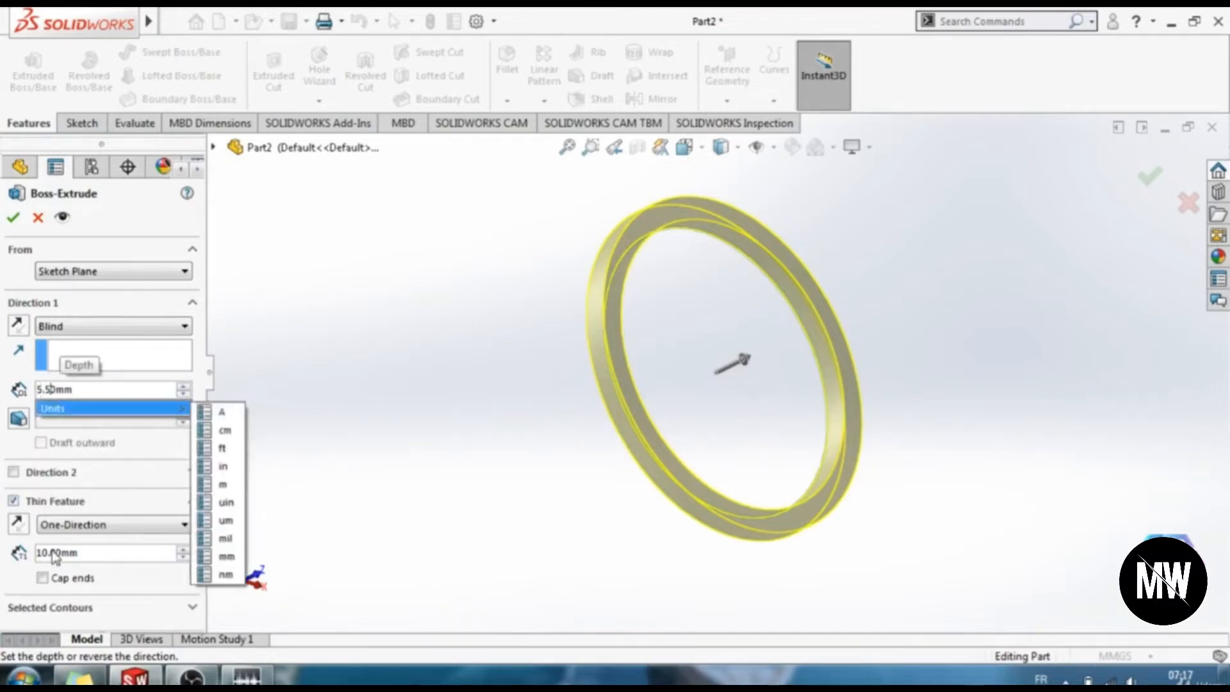
pyautogui.press('Return')
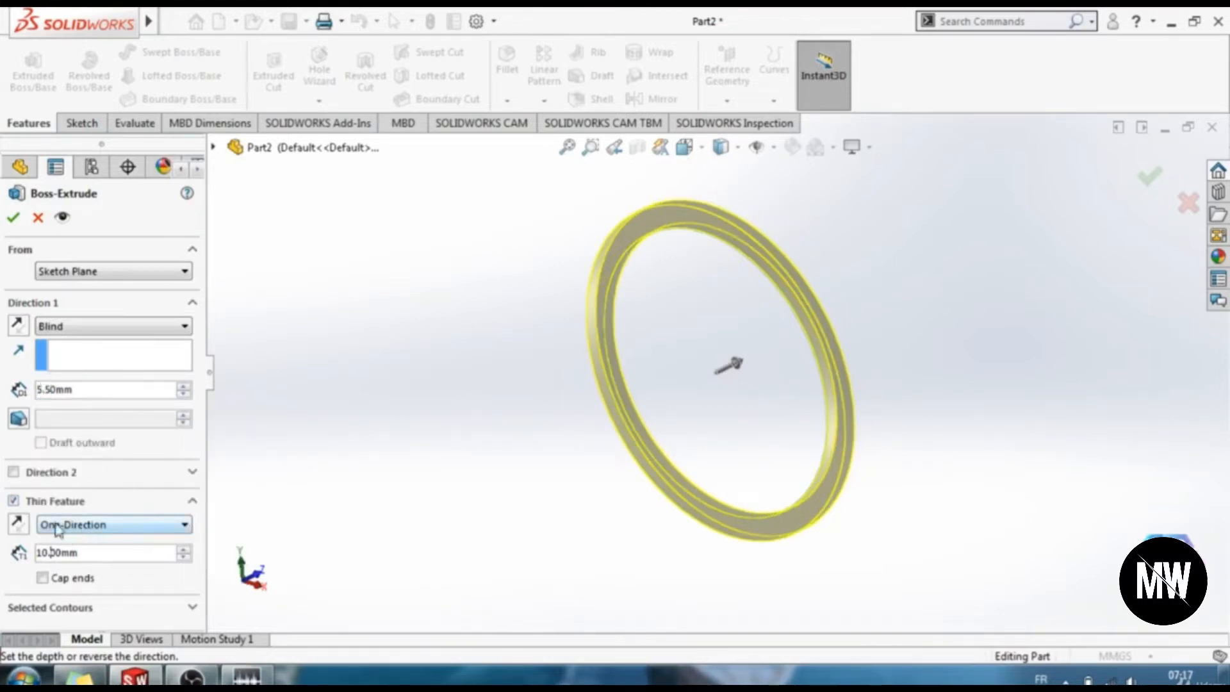
# Set the thin feature's wall thickness to 31.75 mm and finish the extrusion.
pyautogui.moveTo(57, 552); pyautogui.dragTo(11, 555)
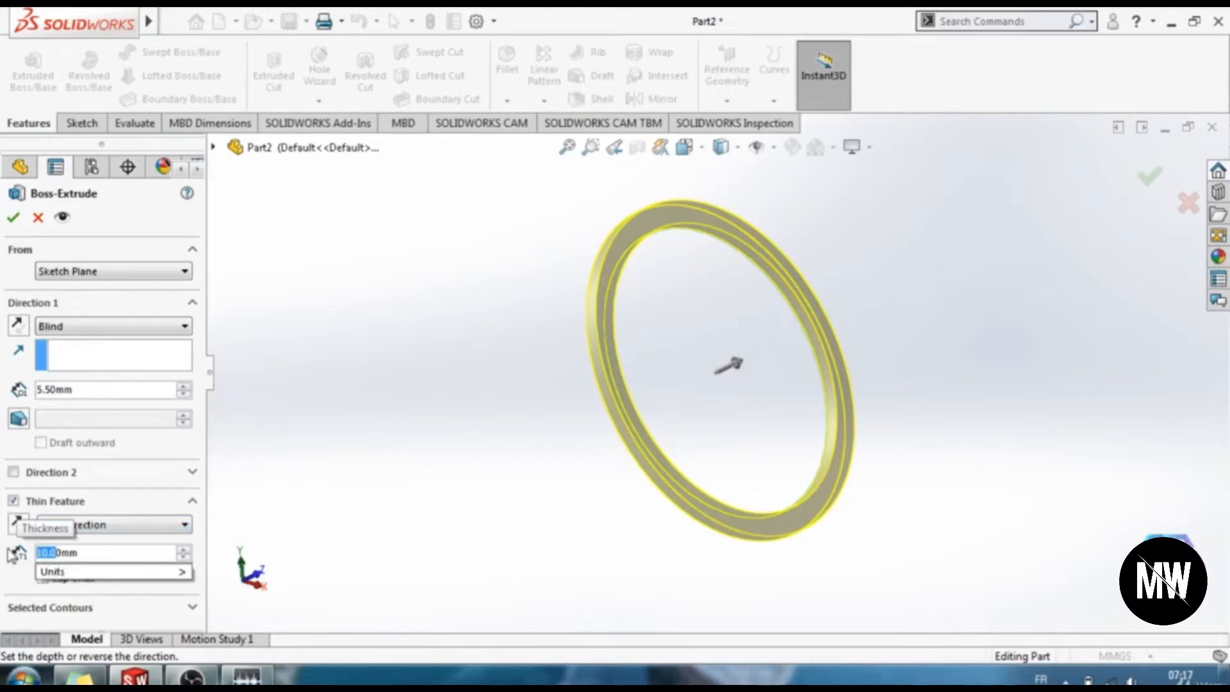
pyautogui.write('3')
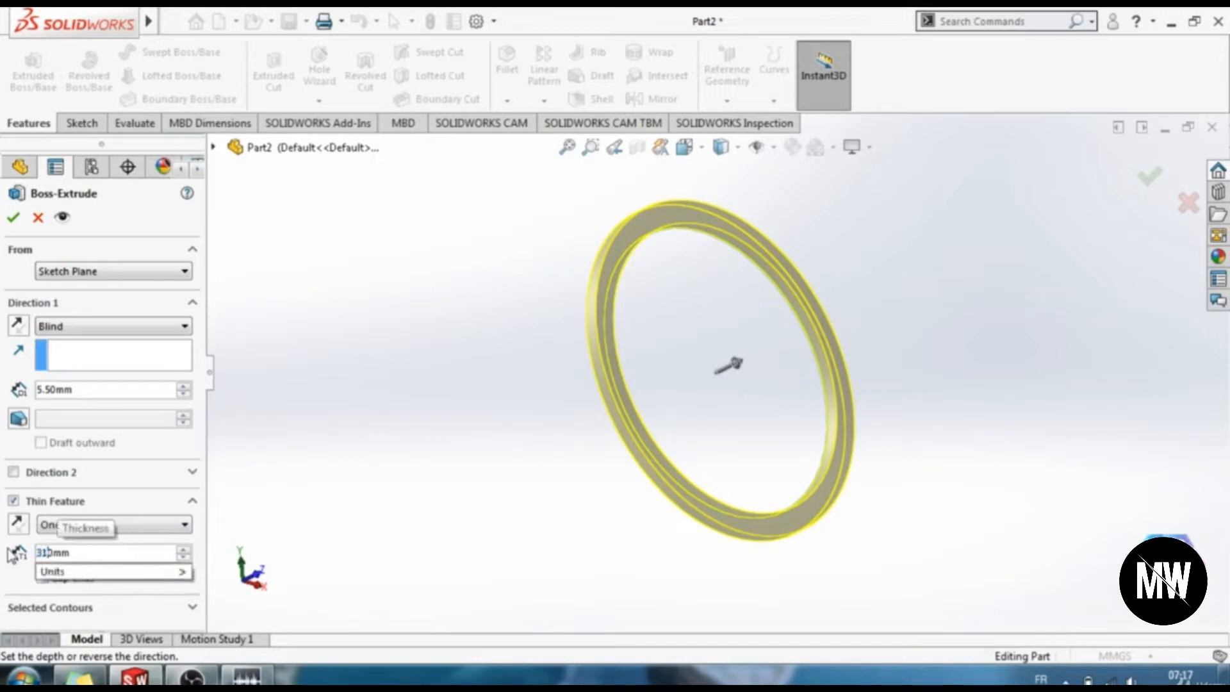
pyautogui.write('7')
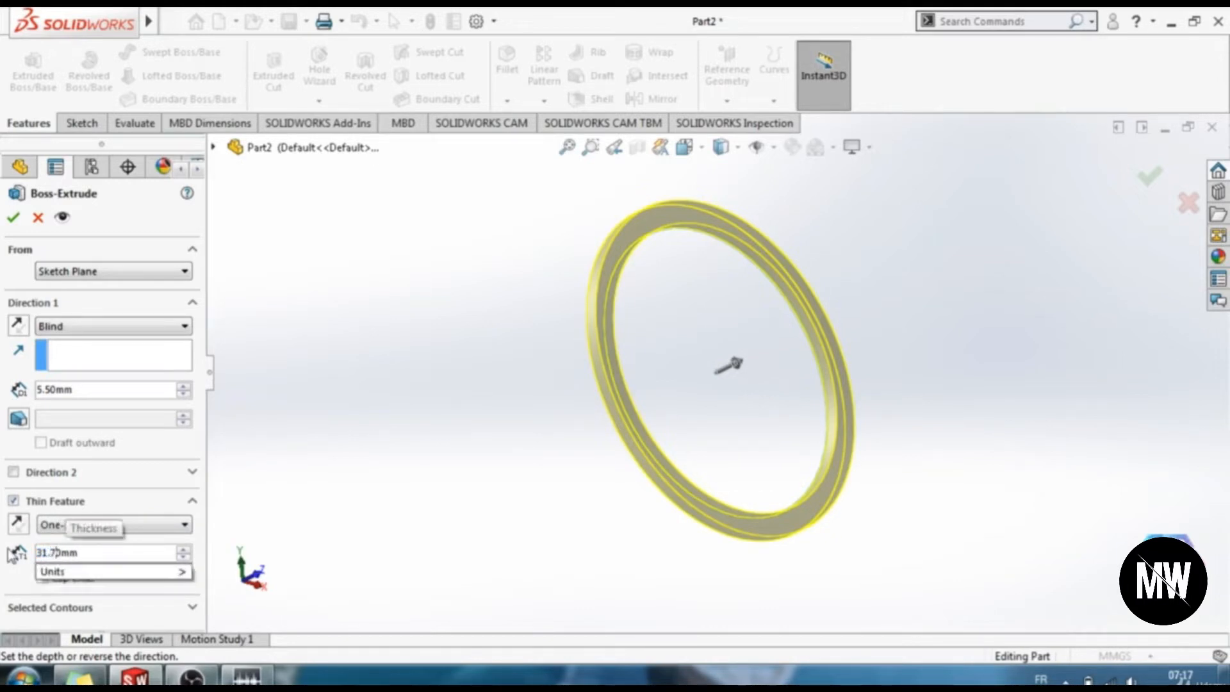
pyautogui.write('5')
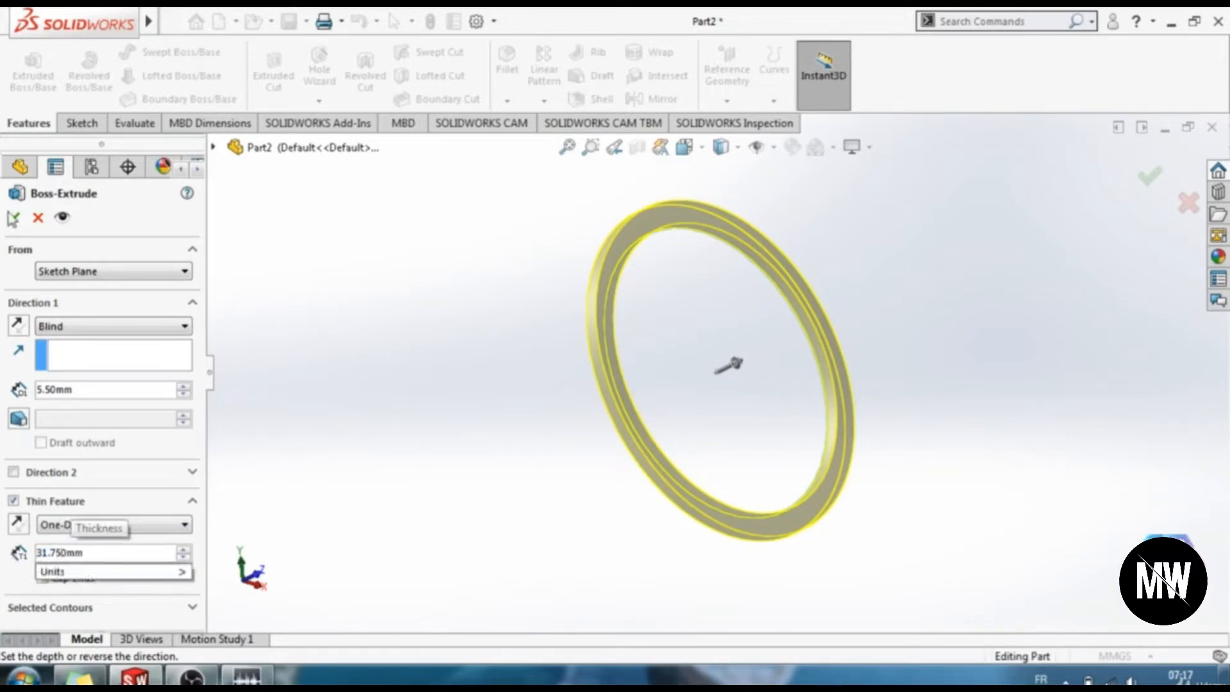
pyautogui.write('0')
pyautogui.press('Return')
pyautogui.press('Return')
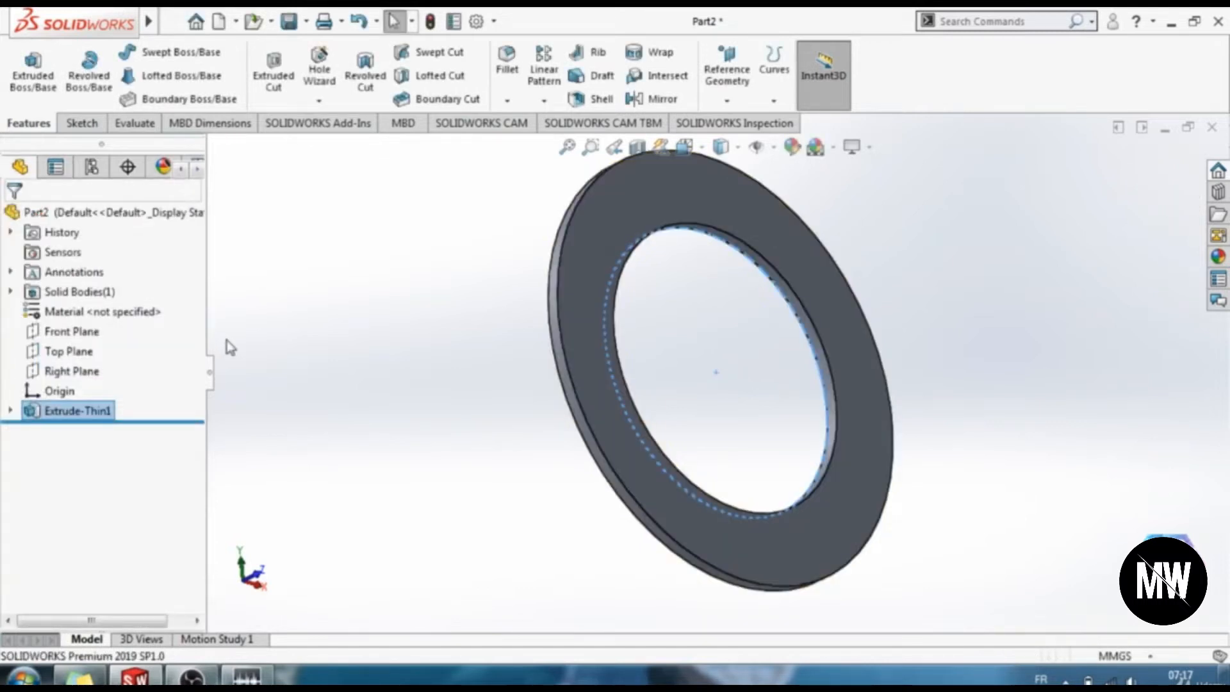
# Open a sketch on the ring's flat front face and draw an origin-centred circle of 63.25 mm radius on the inner edge.
pyautogui.click(614, 231)
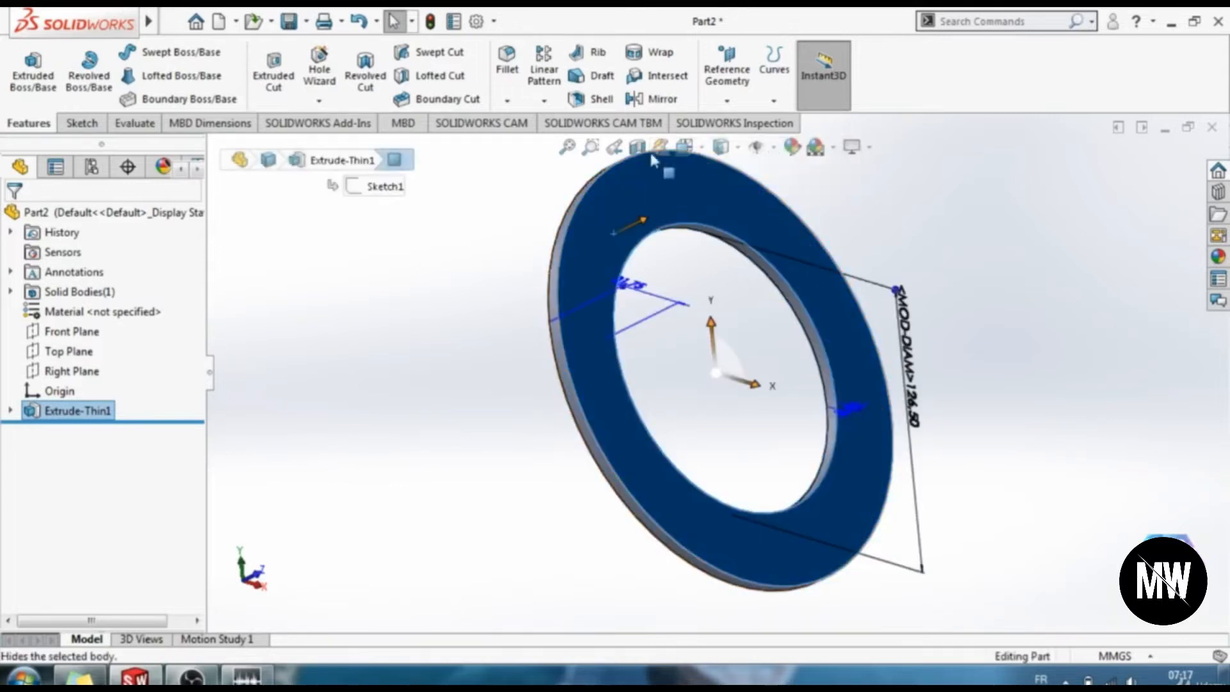
pyautogui.click(687, 148)
pyautogui.click(714, 191)
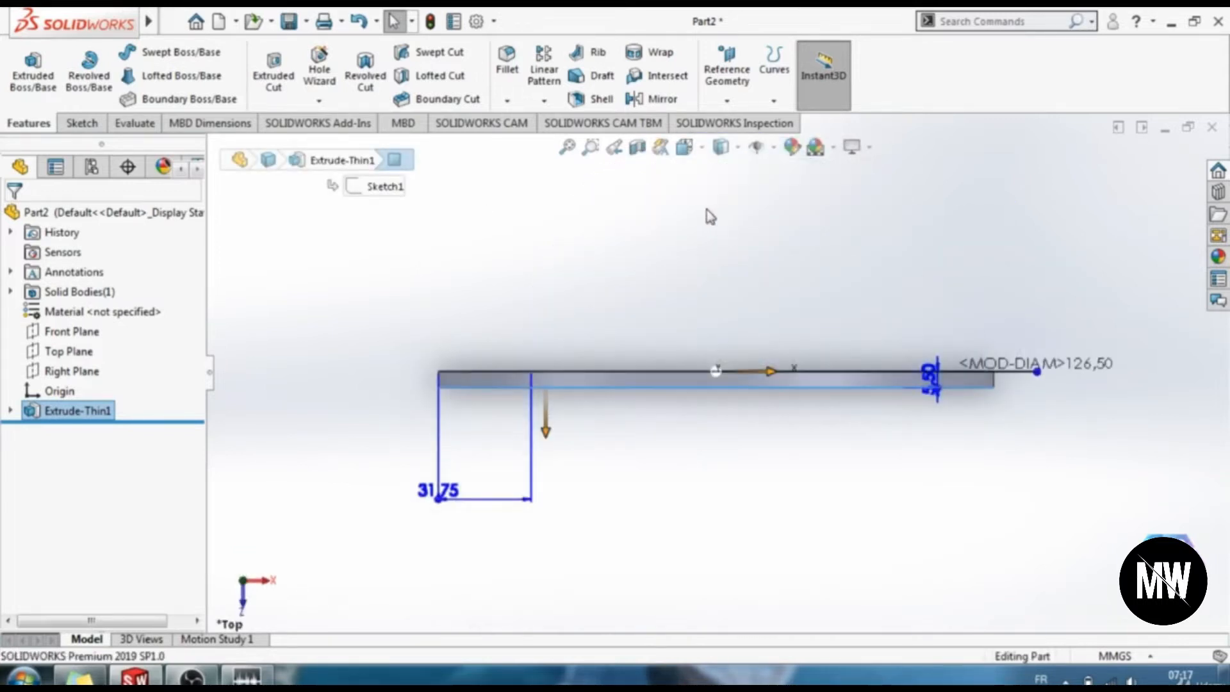
pyautogui.click(684, 147)
pyautogui.click(707, 225)
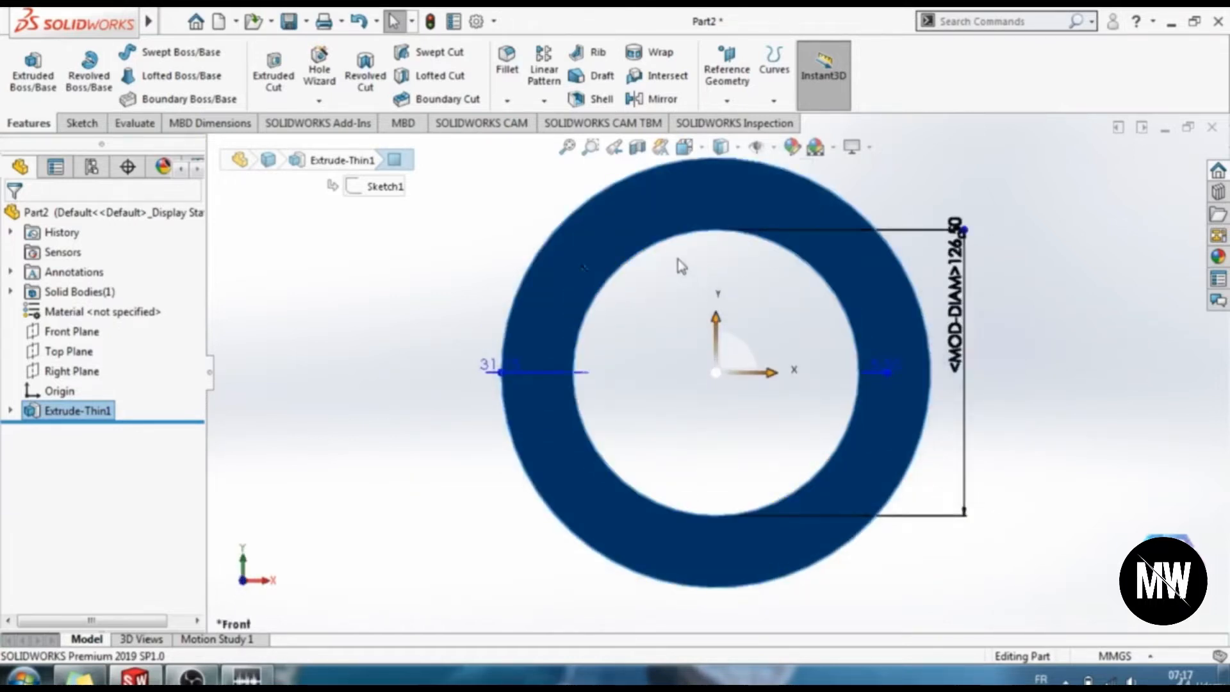
pyautogui.click(98, 123)
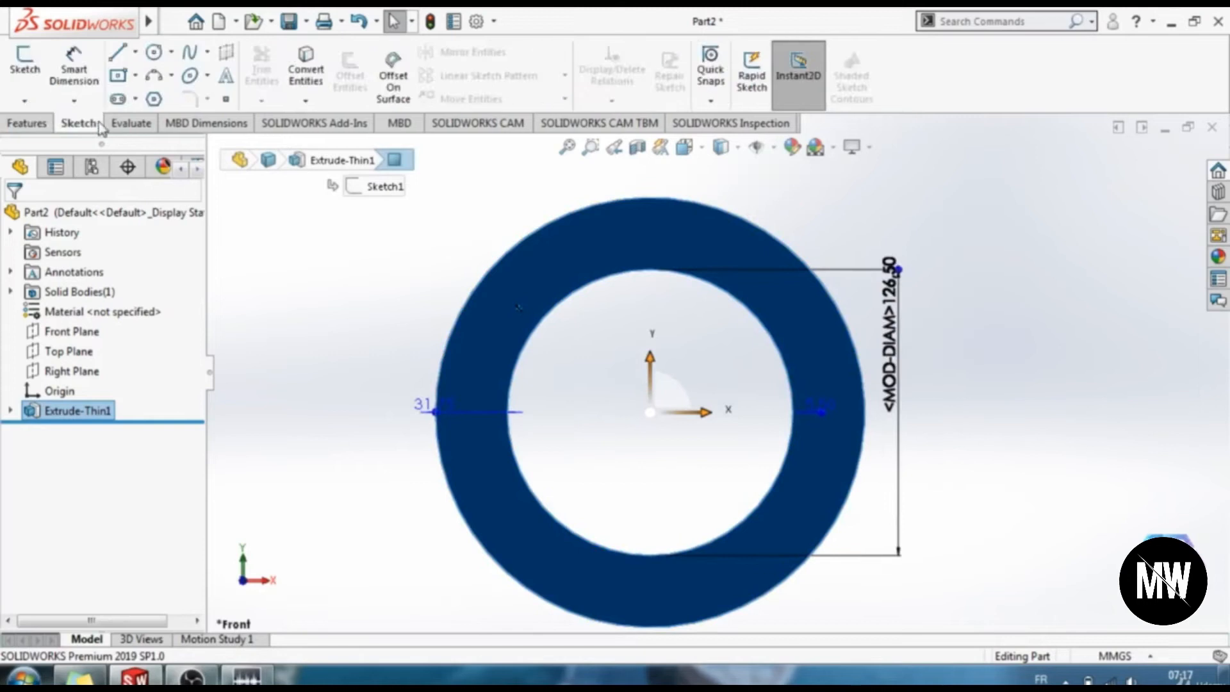
pyautogui.click(154, 54)
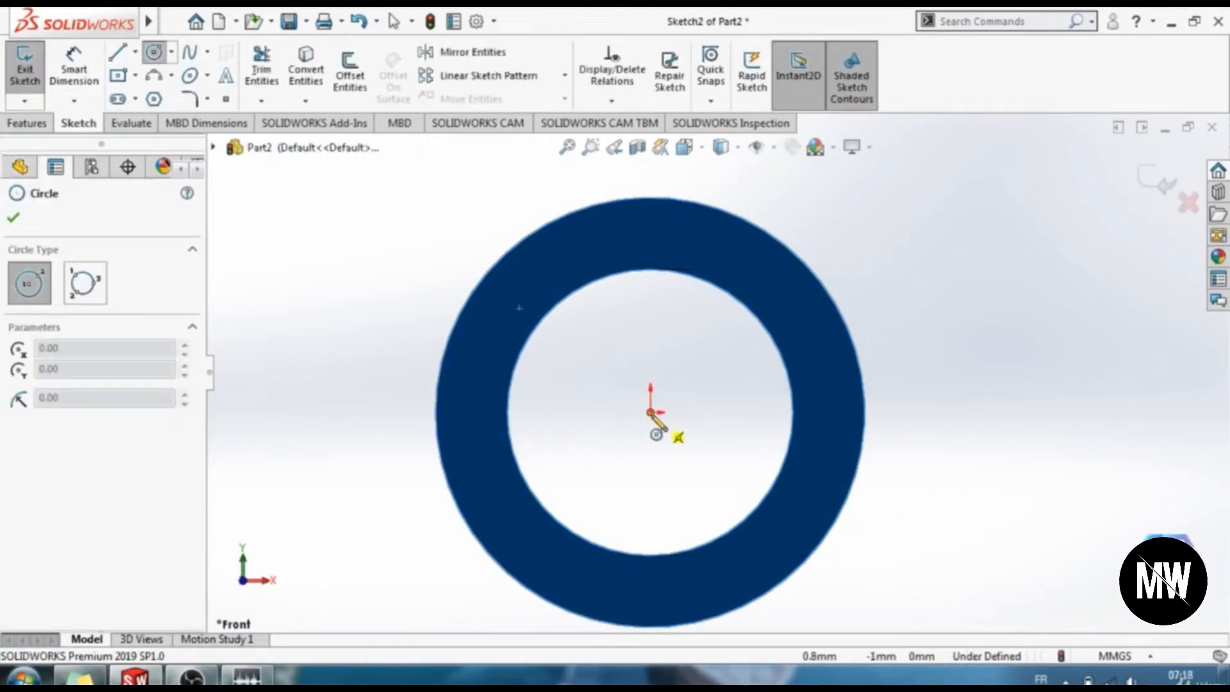
pyautogui.click(651, 412)
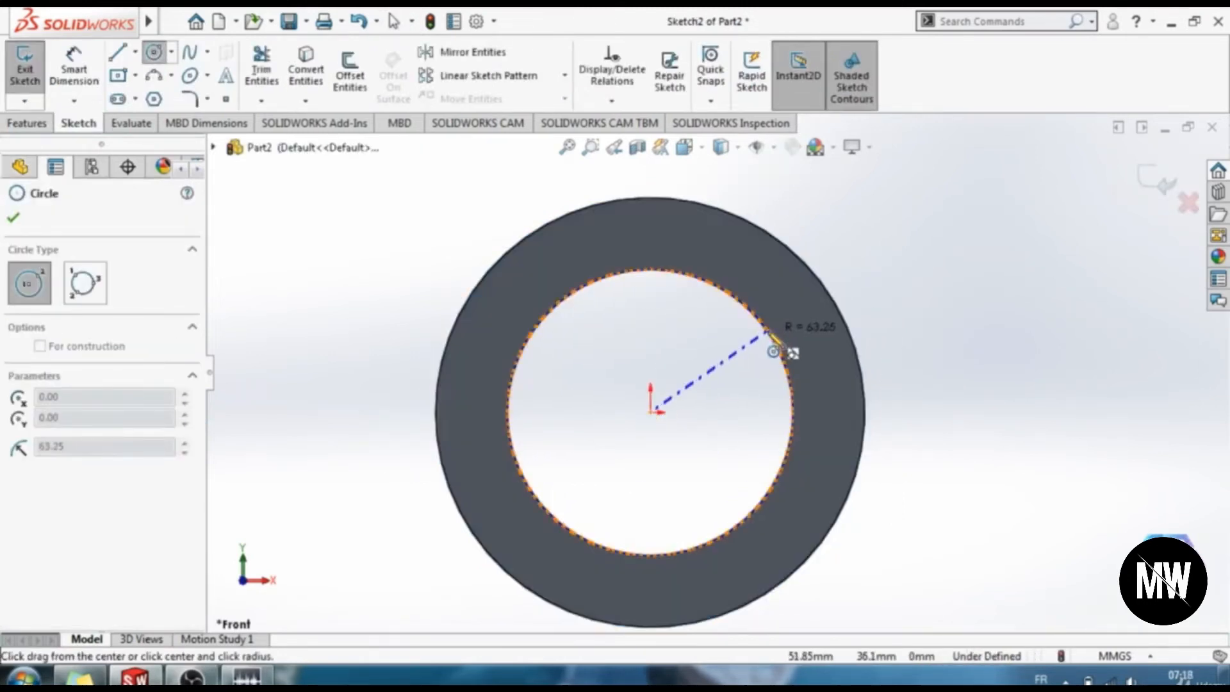
pyautogui.click(775, 351)
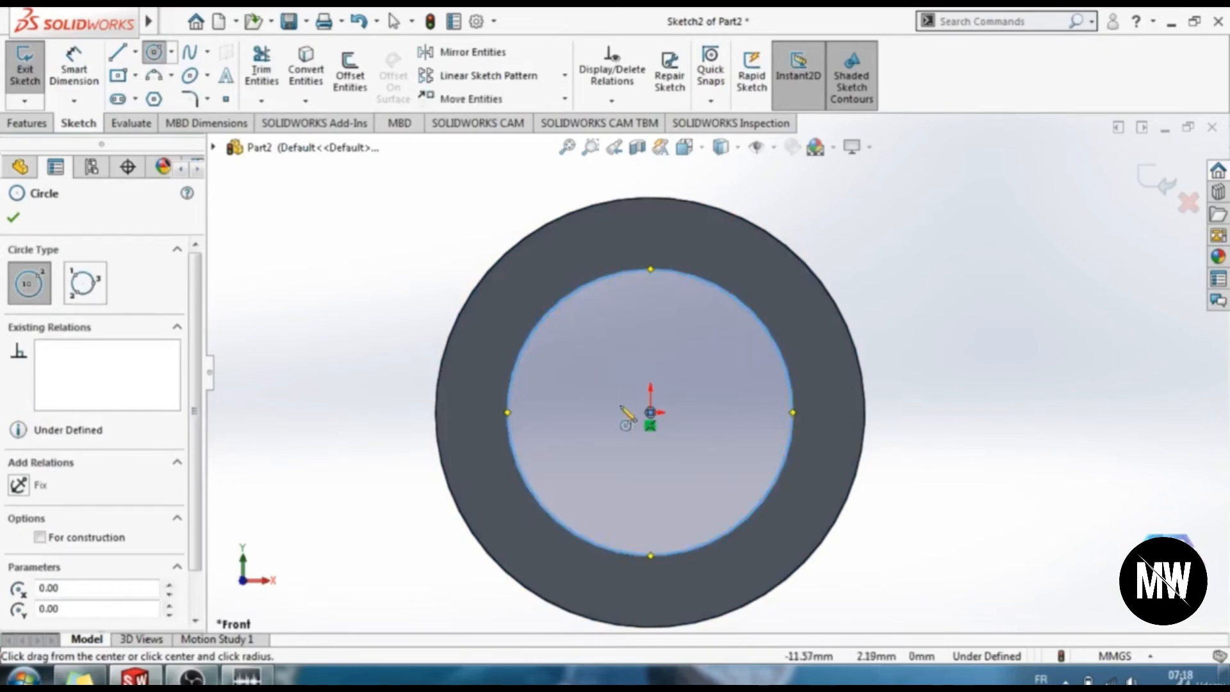
# Sketch a second concentric circle near the ring's outer edge and dimension the gap between them at 3.75 mm.
pyautogui.click(651, 412)
pyautogui.click(789, 274)
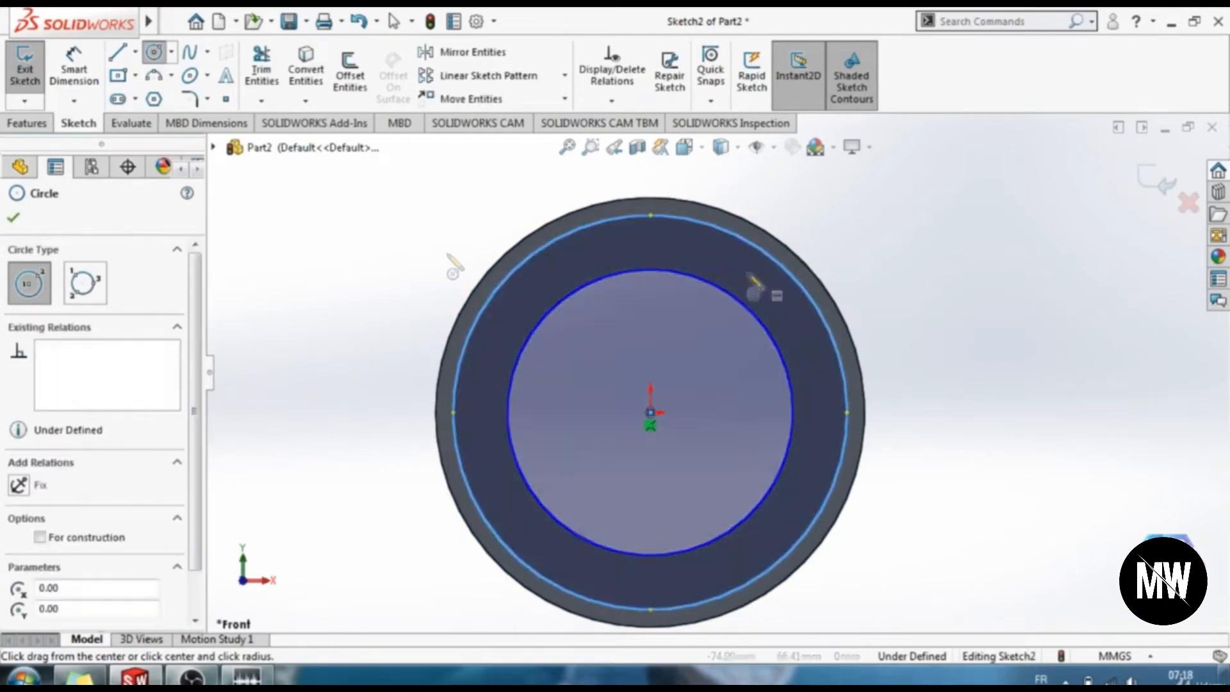
pyautogui.click(74, 68)
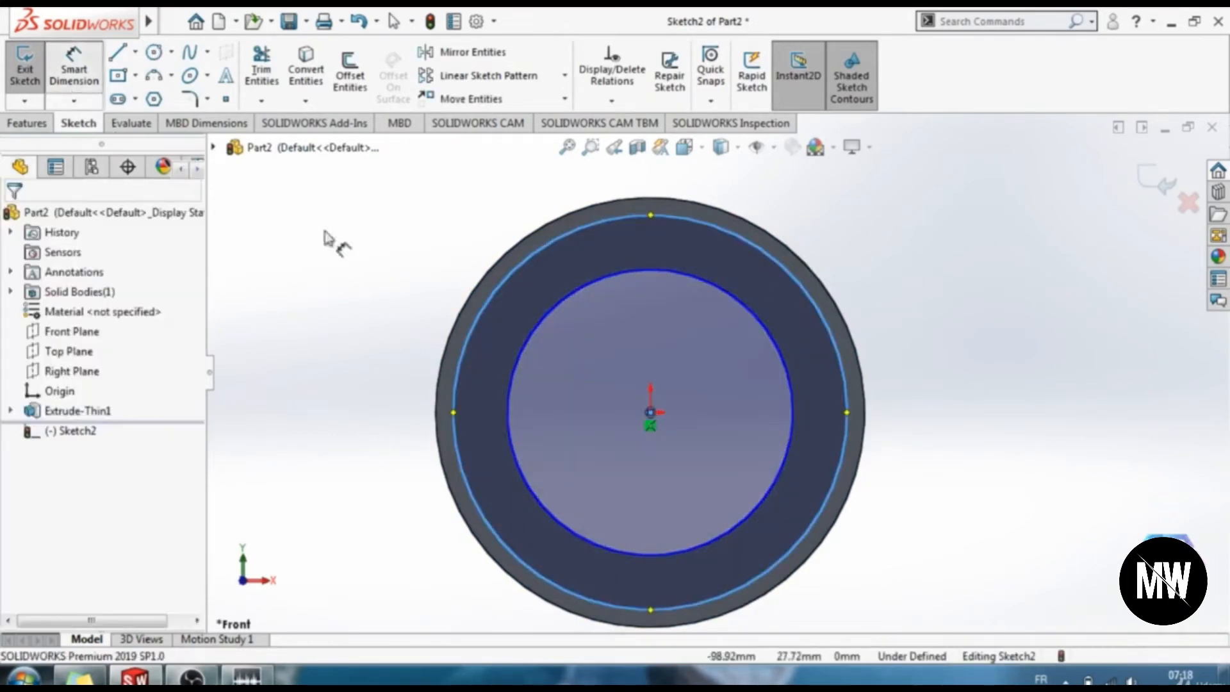
pyautogui.click(452, 366)
pyautogui.click(438, 375)
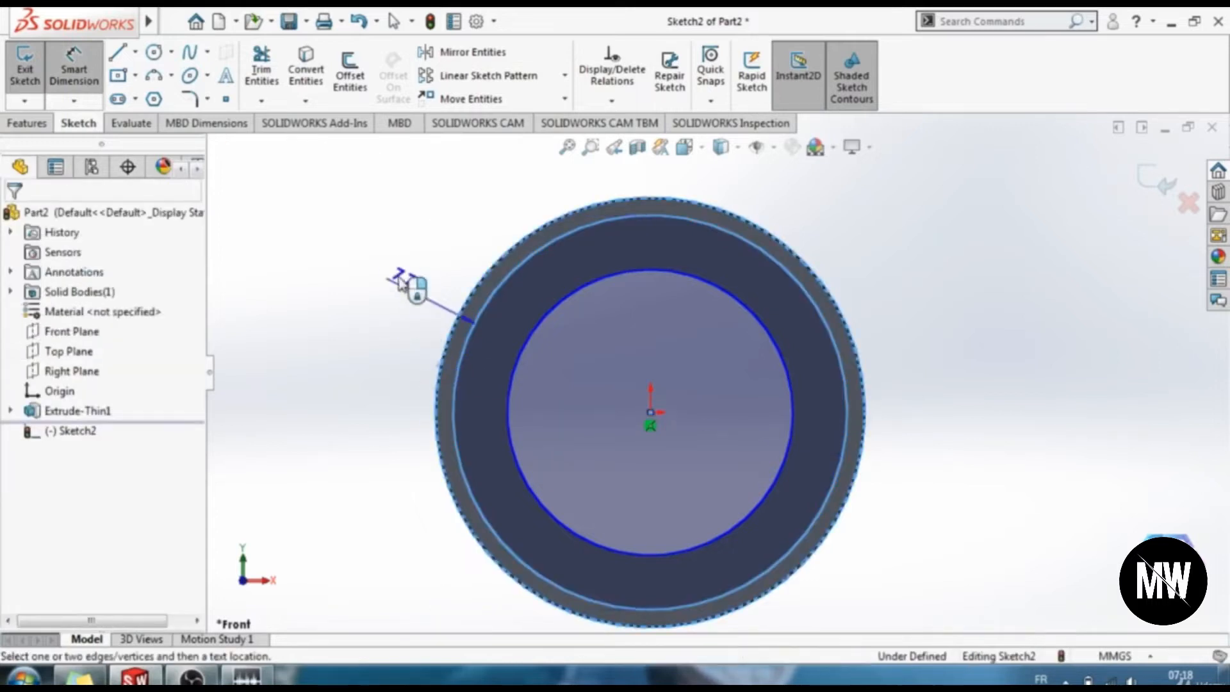
pyautogui.click(401, 282)
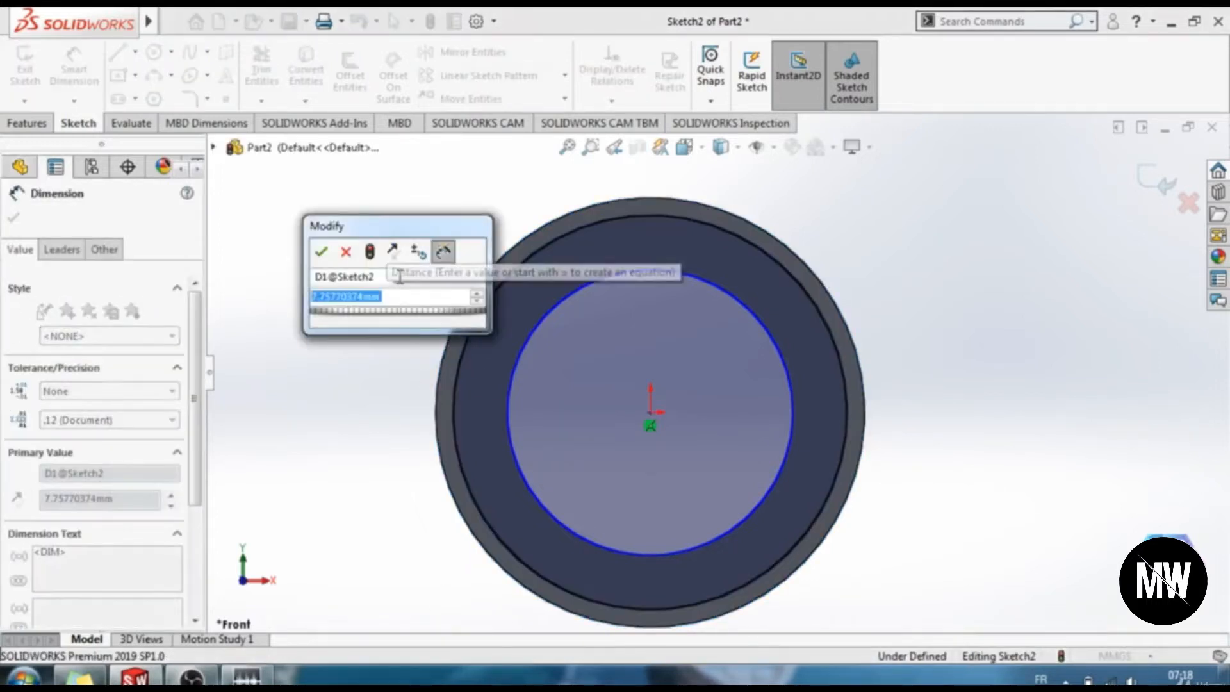
pyautogui.write('3.75')
pyautogui.press('Return')
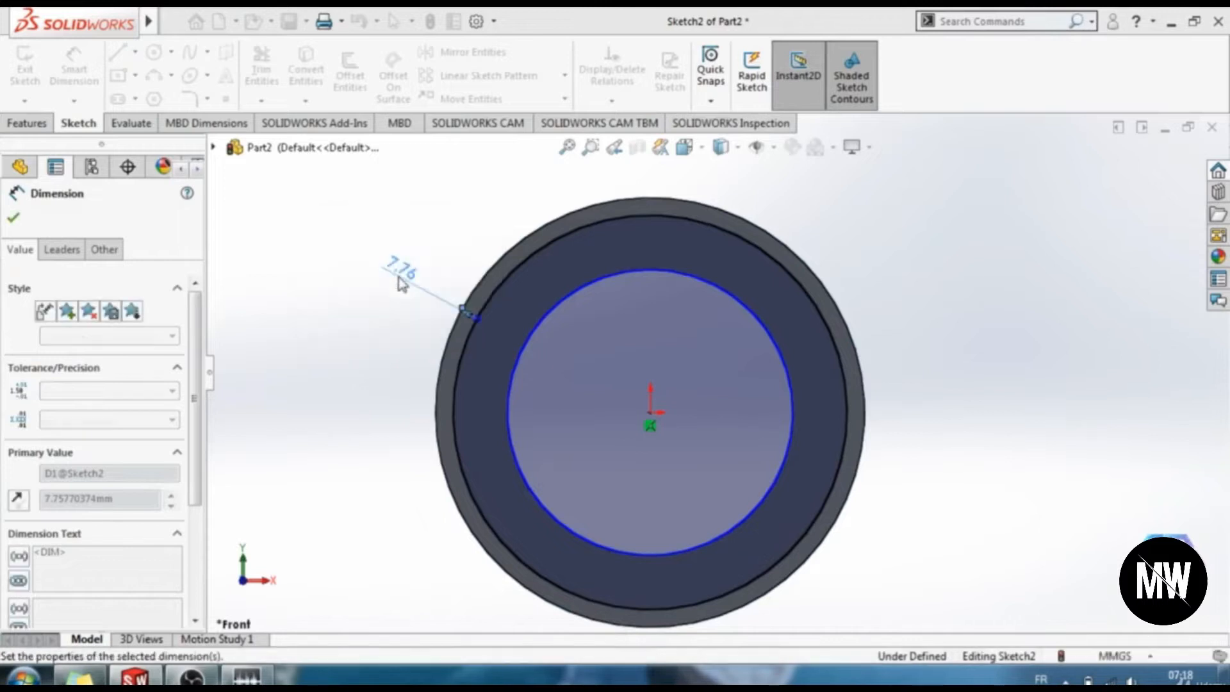
# Sketch a small center rectangle centred on the top quadrant point of the inner circle.
pyautogui.scroll(-2, 595, 324)
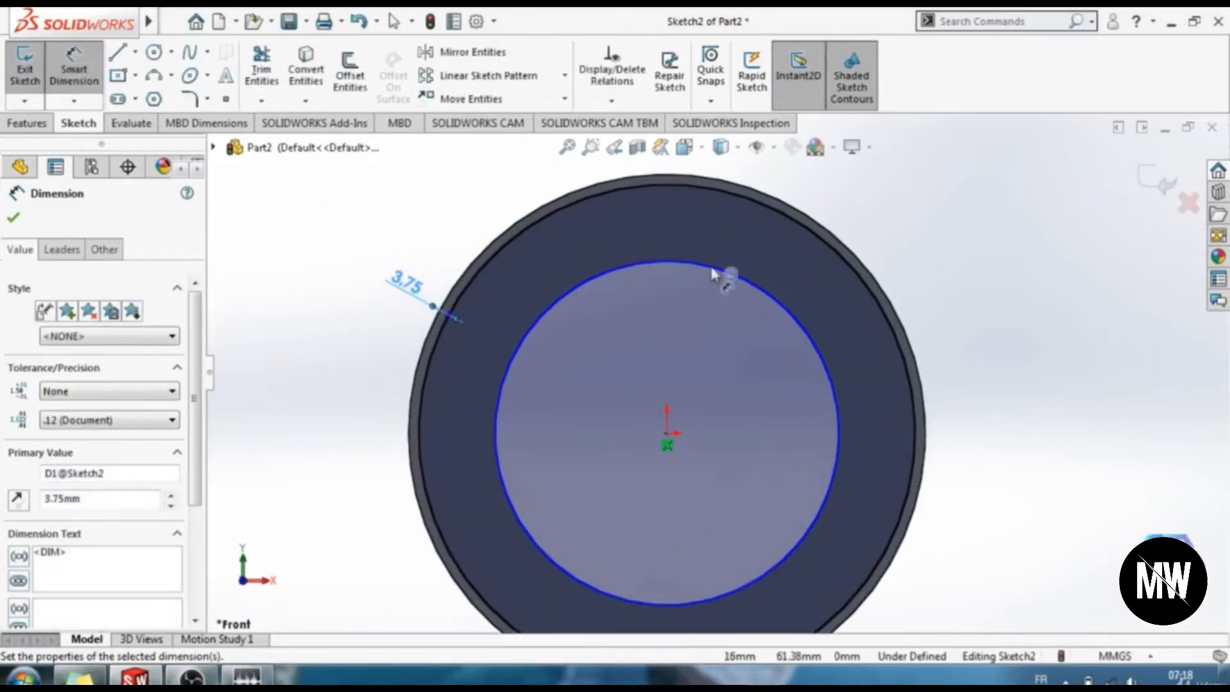
pyautogui.scroll(-2, 719, 244)
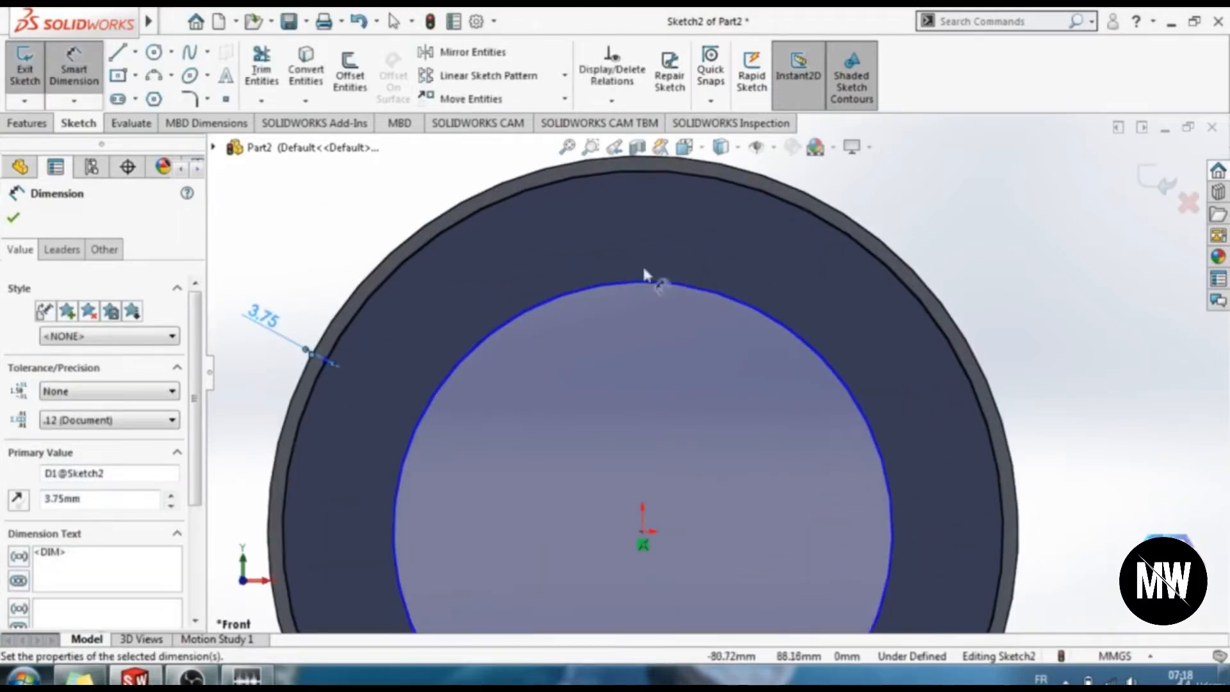
pyautogui.click(118, 77)
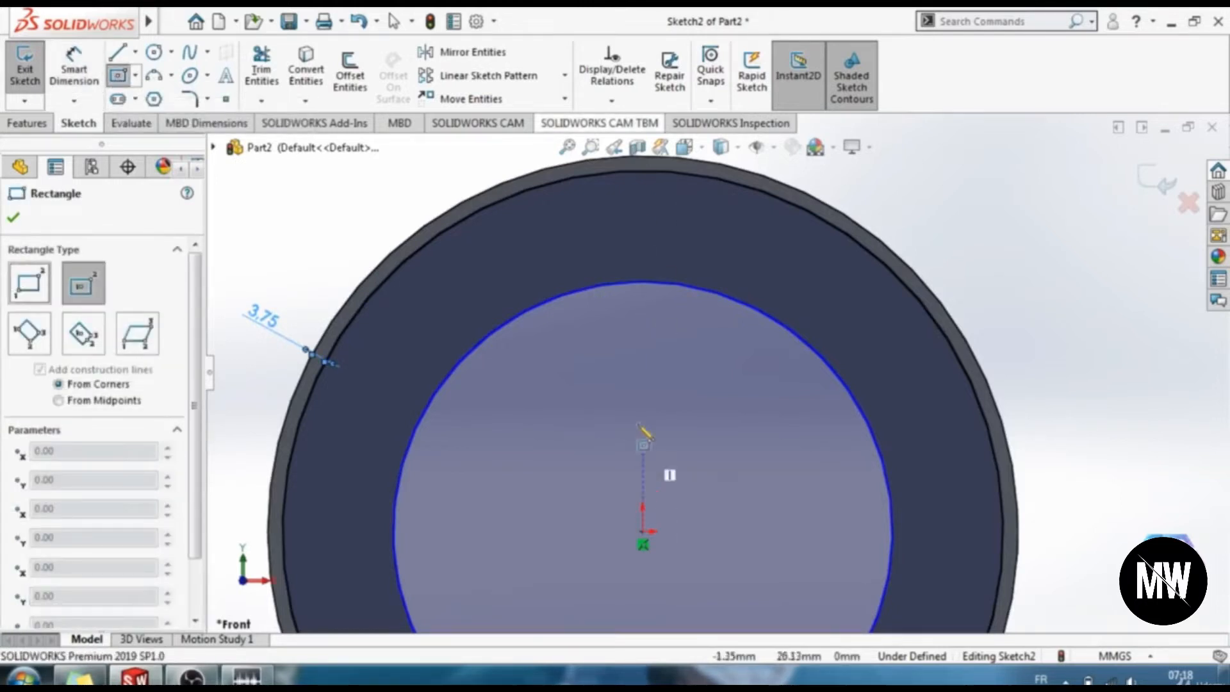
pyautogui.click(642, 282)
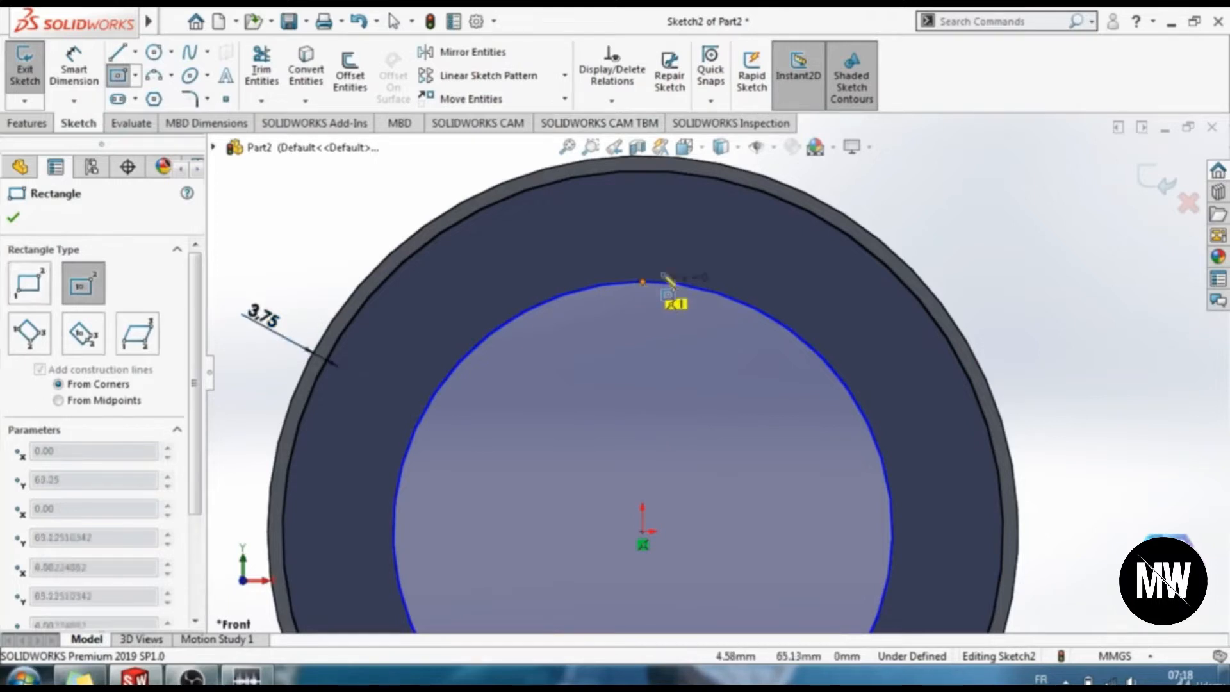
pyautogui.click(689, 242)
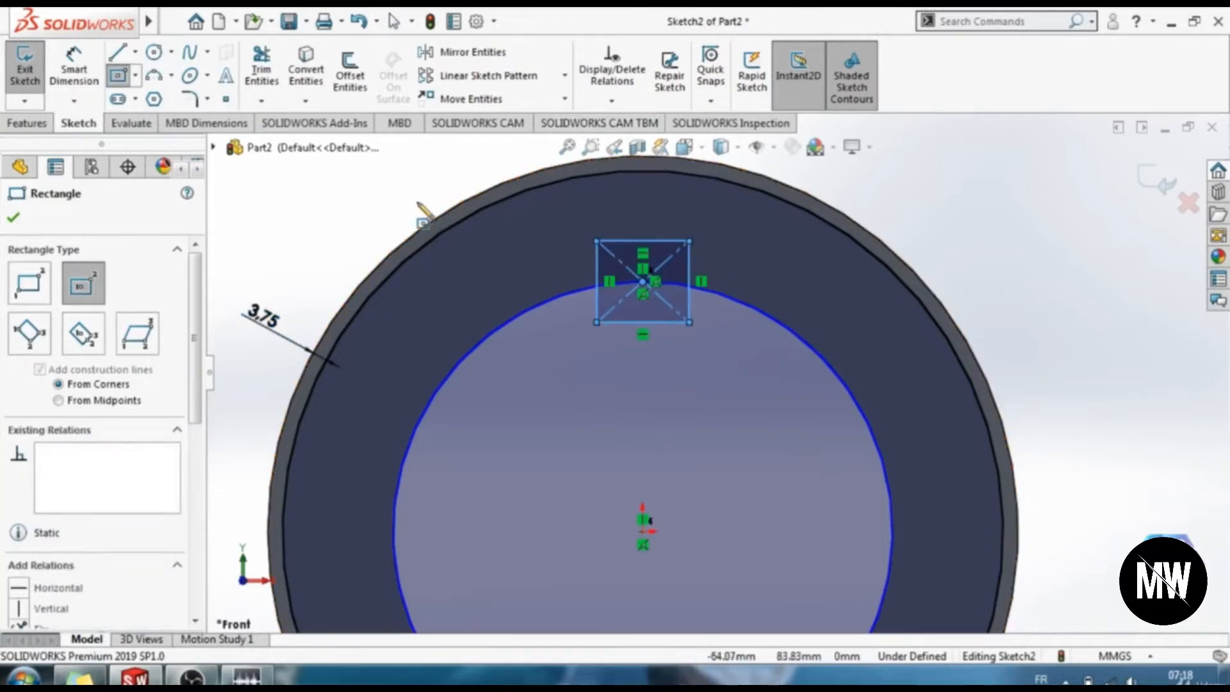
# Dimension the small rectangle's width at 16 mm.
pyautogui.click(74, 89)
pyautogui.click(637, 324)
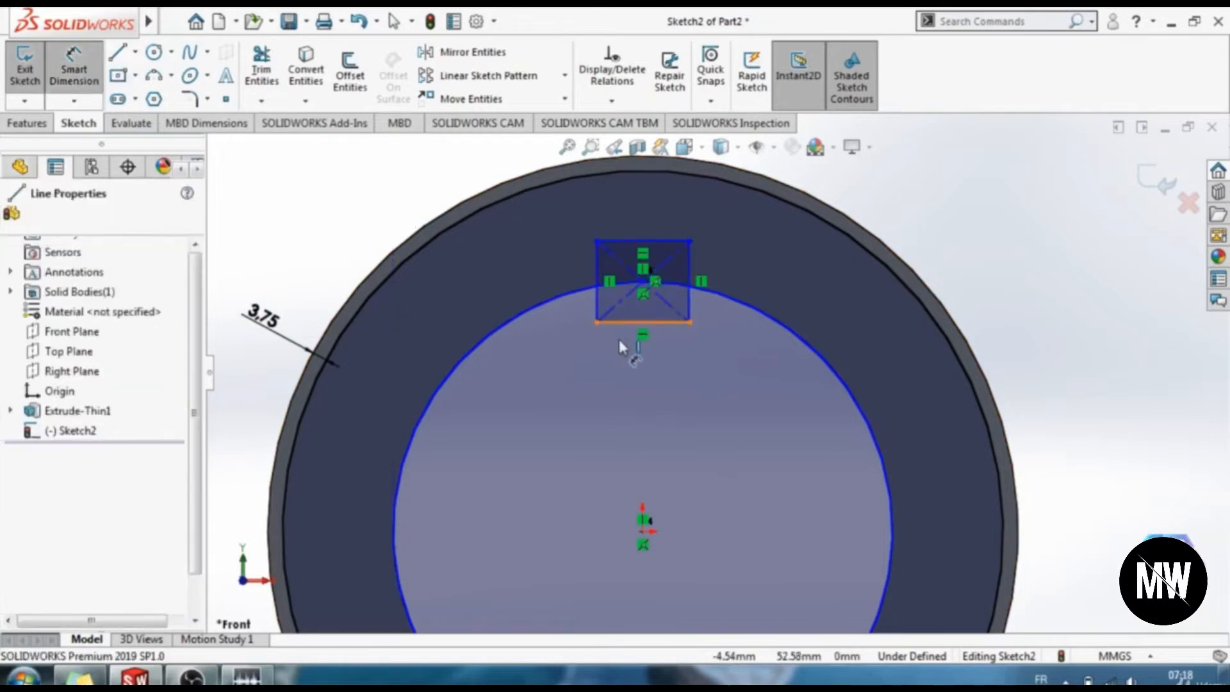
pyautogui.click(611, 392)
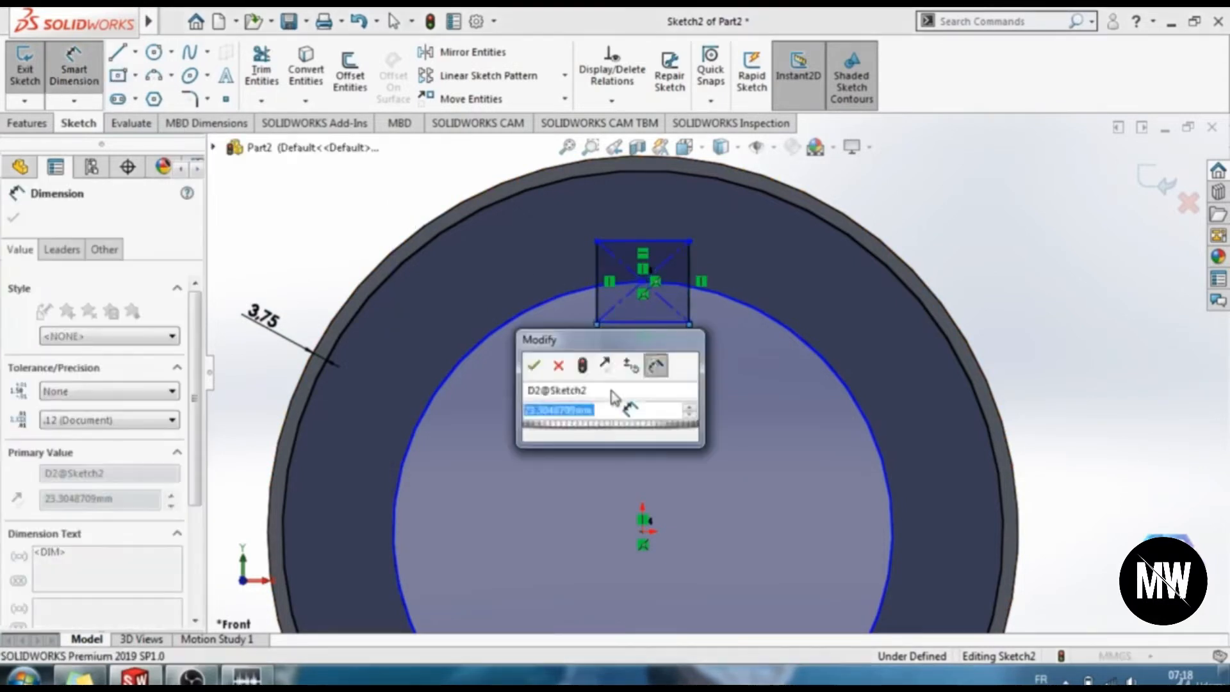
pyautogui.write('16')
pyautogui.press('Return')
# Dimension the small rectangle's height at 17 mm and finish dimensioning.
pyautogui.scroll(3, 702, 269)
pyautogui.click(570, 282)
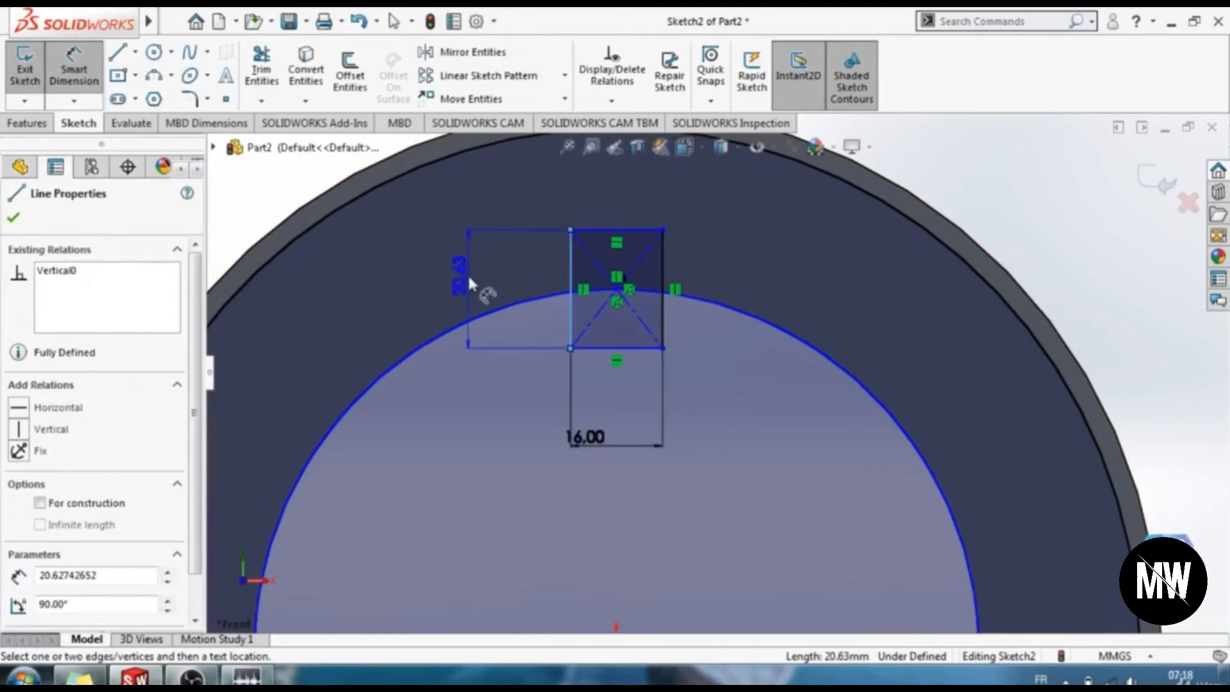
pyautogui.click(465, 276)
pyautogui.write('&é')
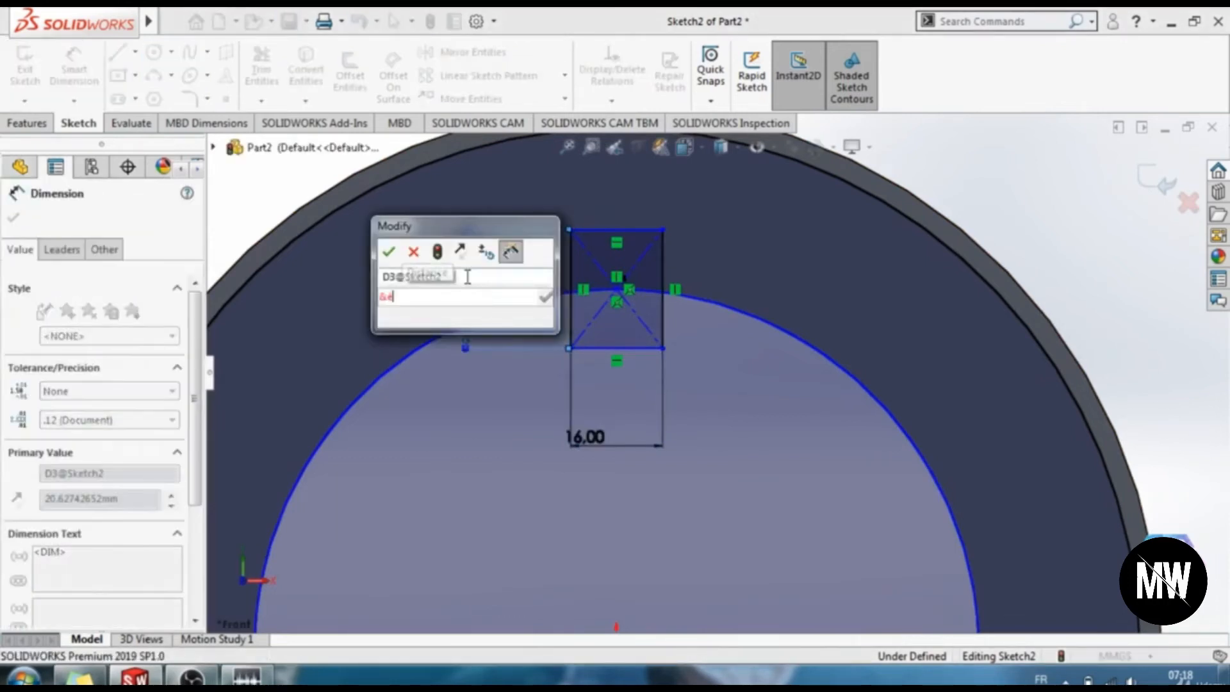
pyautogui.press('BackSpace')
pyautogui.press('BackSpace')
pyautogui.write('17')
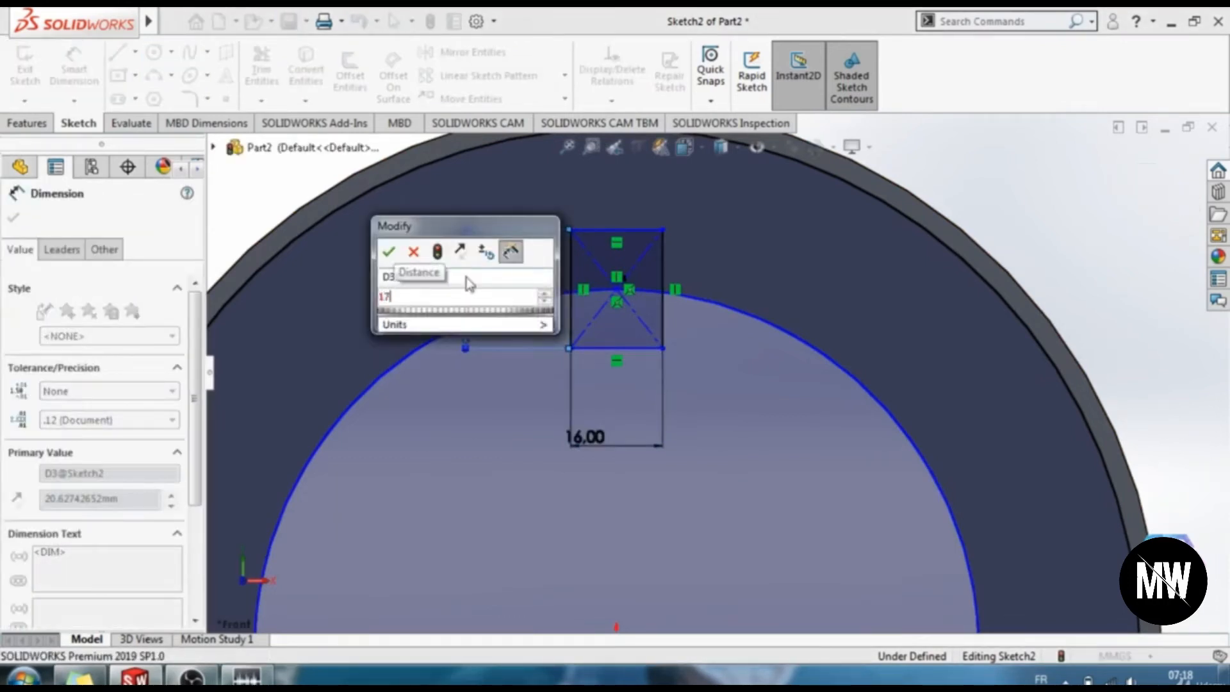
pyautogui.press('Return')
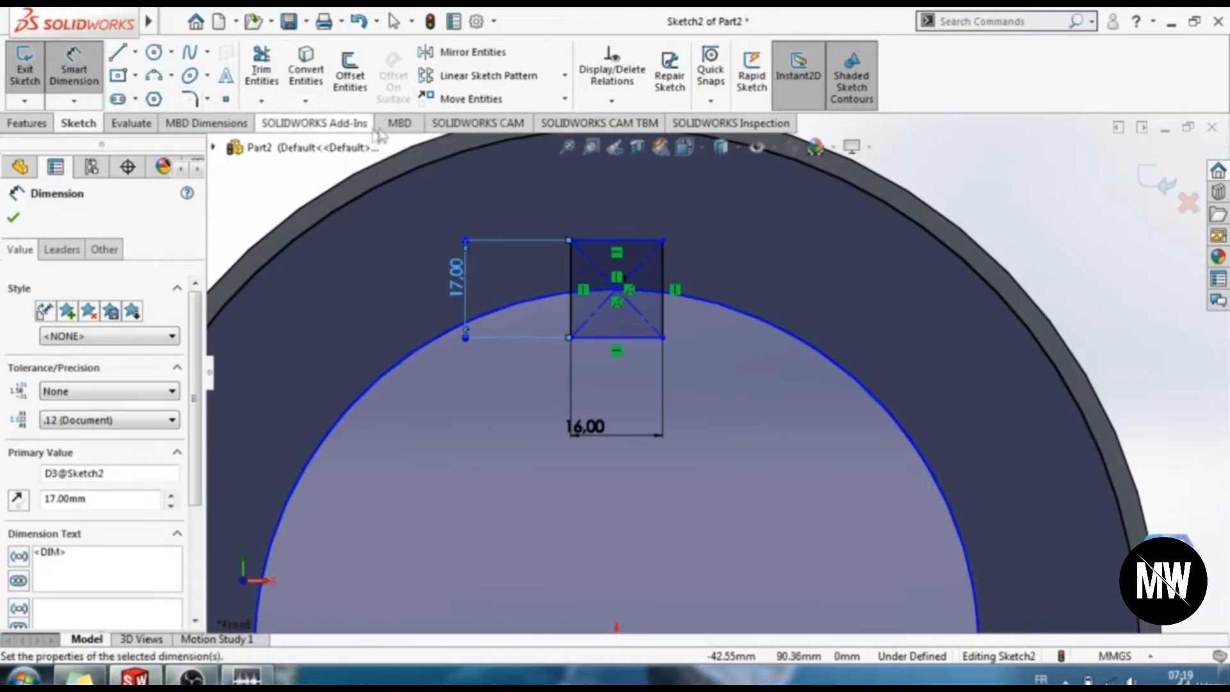
pyautogui.click(91, 81)
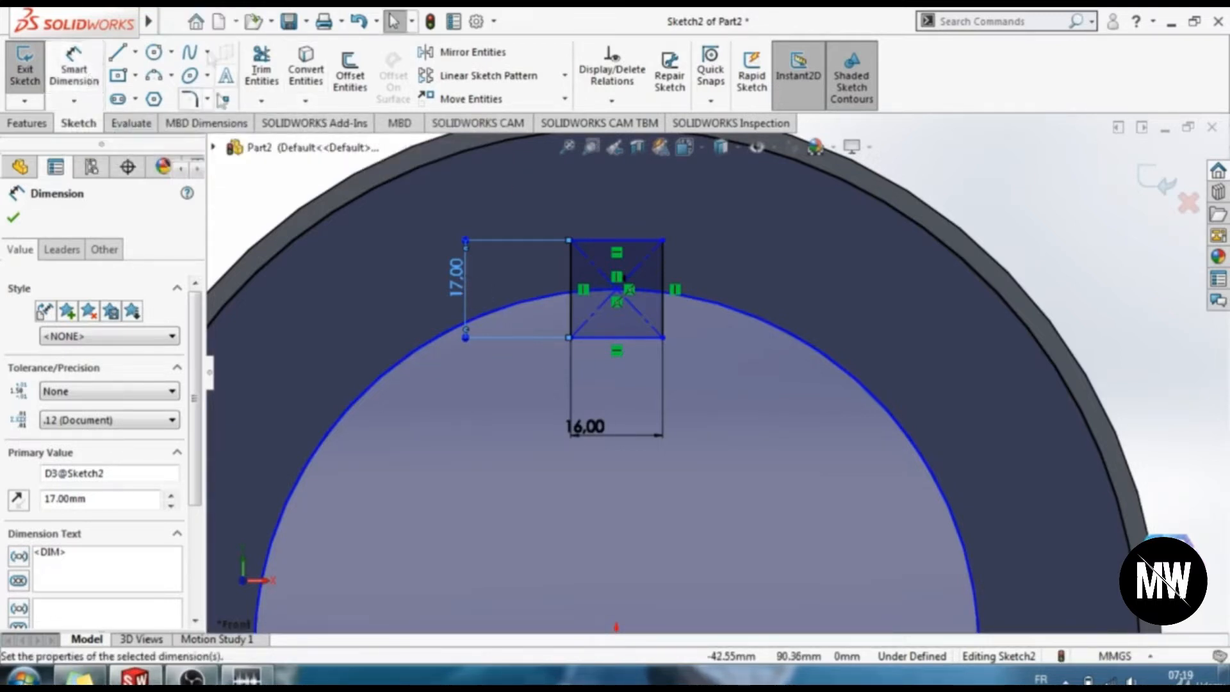
pyautogui.click(12, 218)
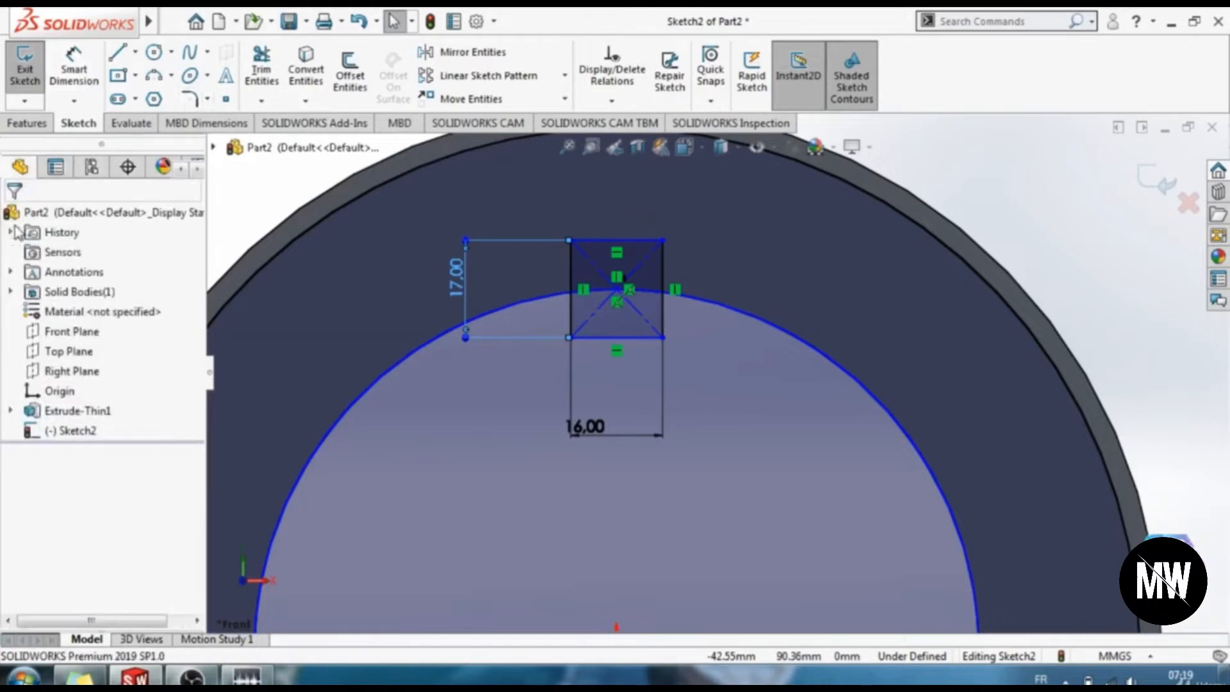
# Round the rectangle's two upper corners with 3 mm sketch fillets.
pyautogui.click(189, 98)
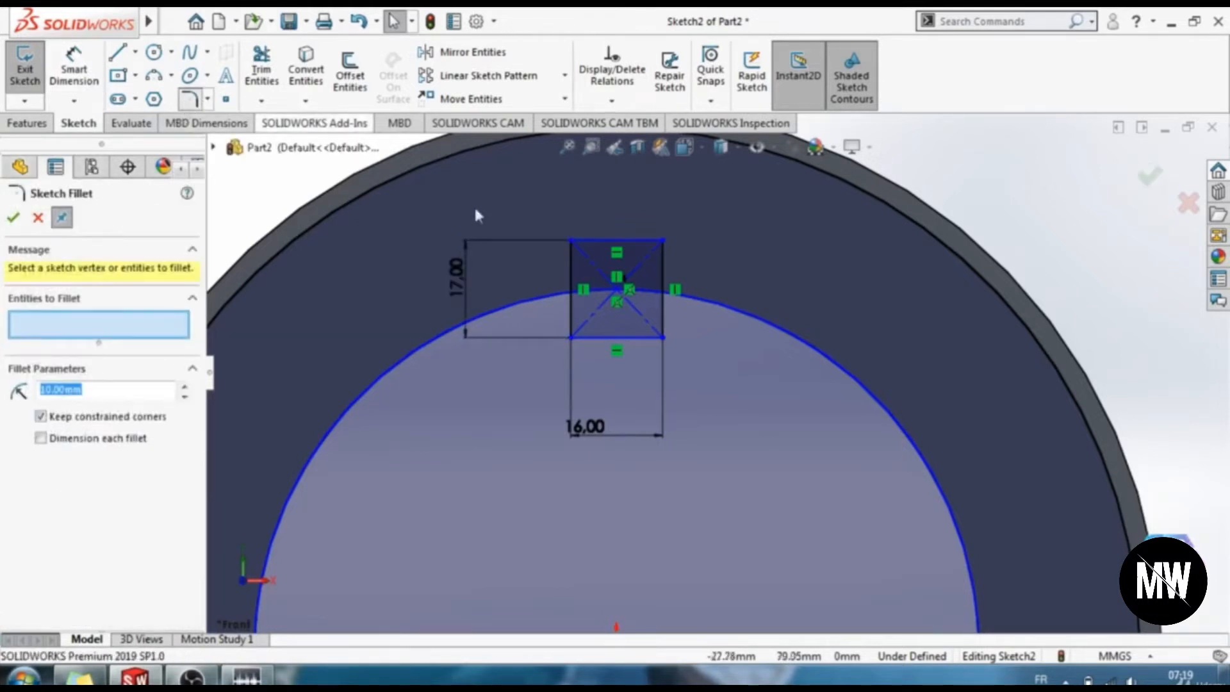
pyautogui.click(572, 238)
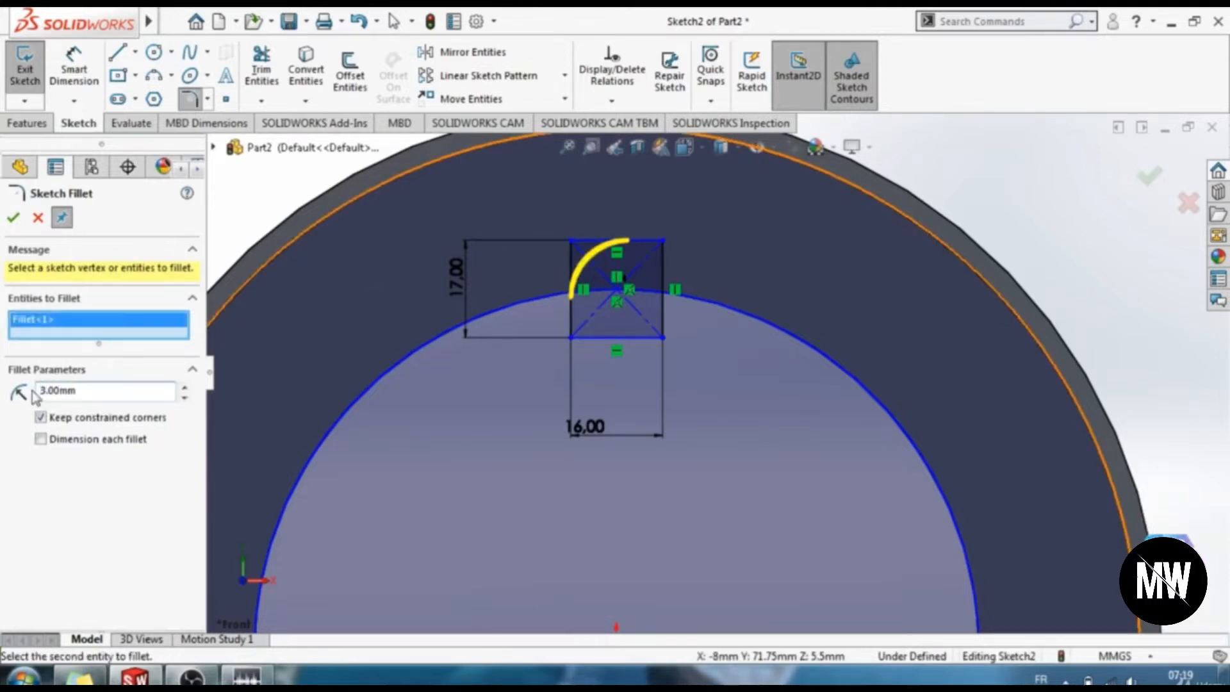
pyautogui.click(190, 370)
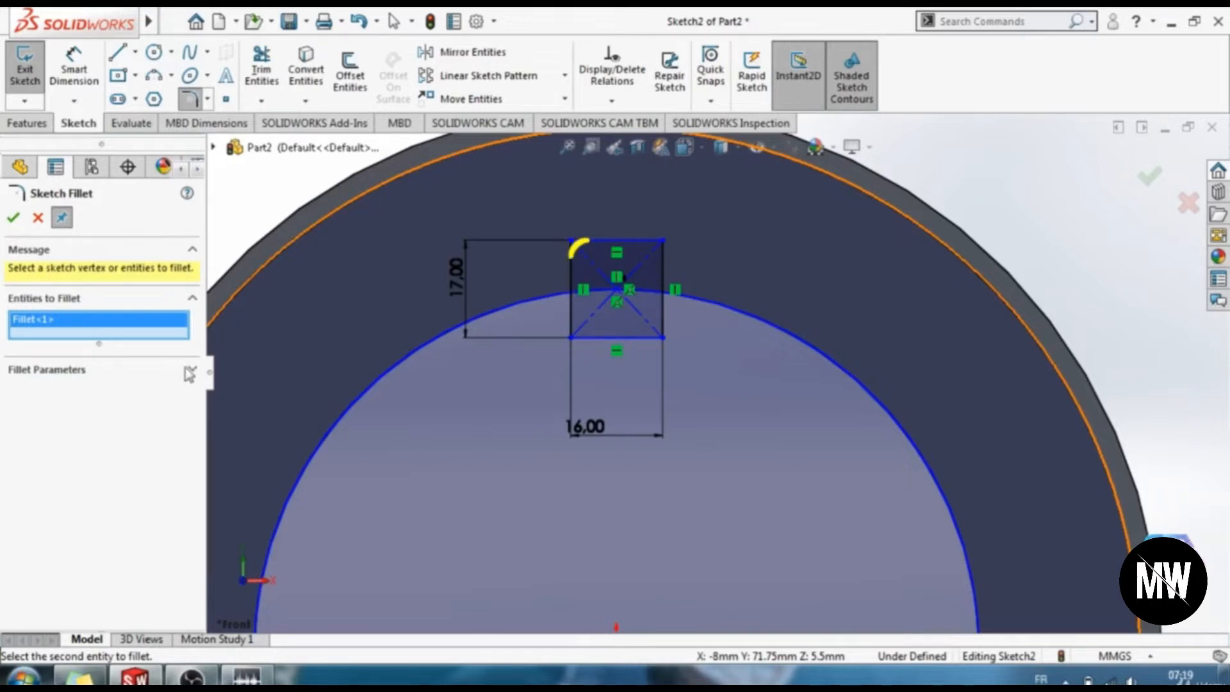
pyautogui.click(663, 240)
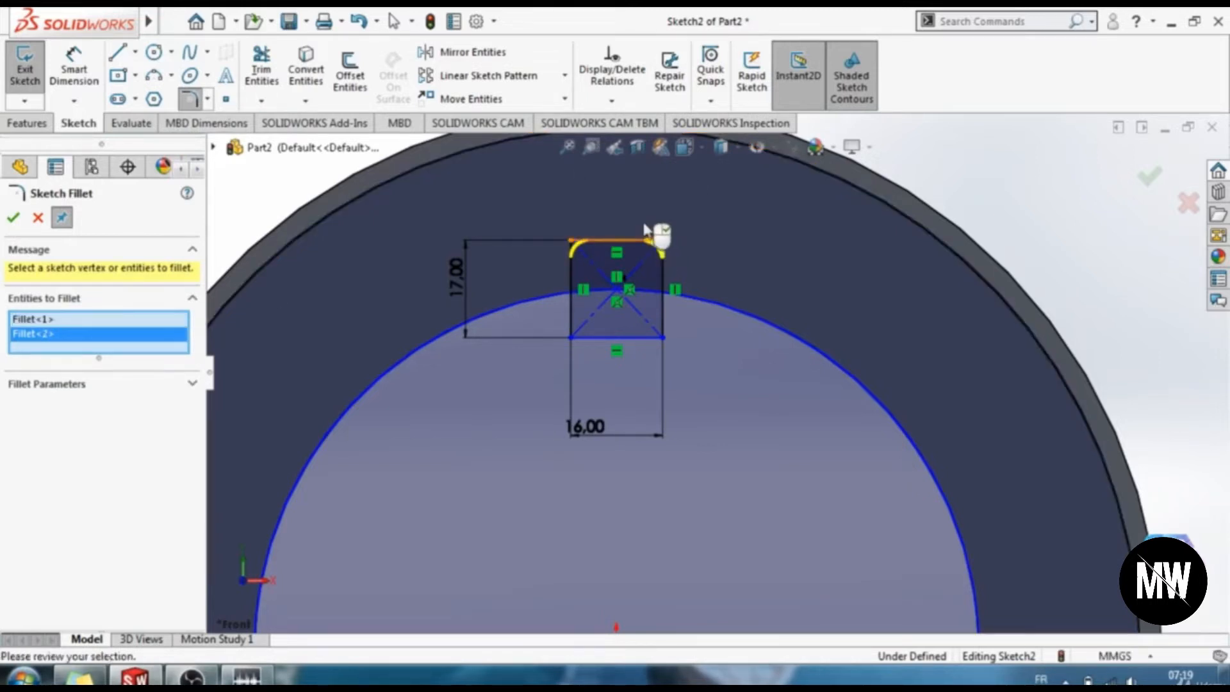
pyautogui.scroll(-1, 629, 226)
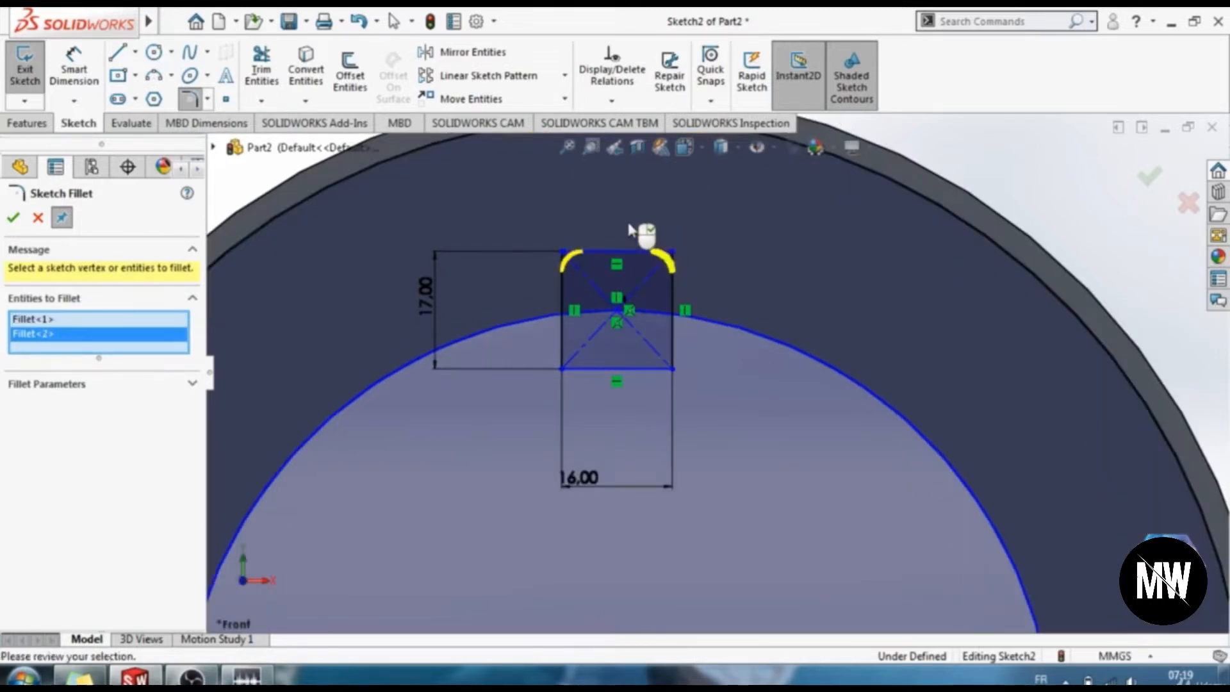
pyautogui.click(14, 218)
pyautogui.scroll(-2, 621, 267)
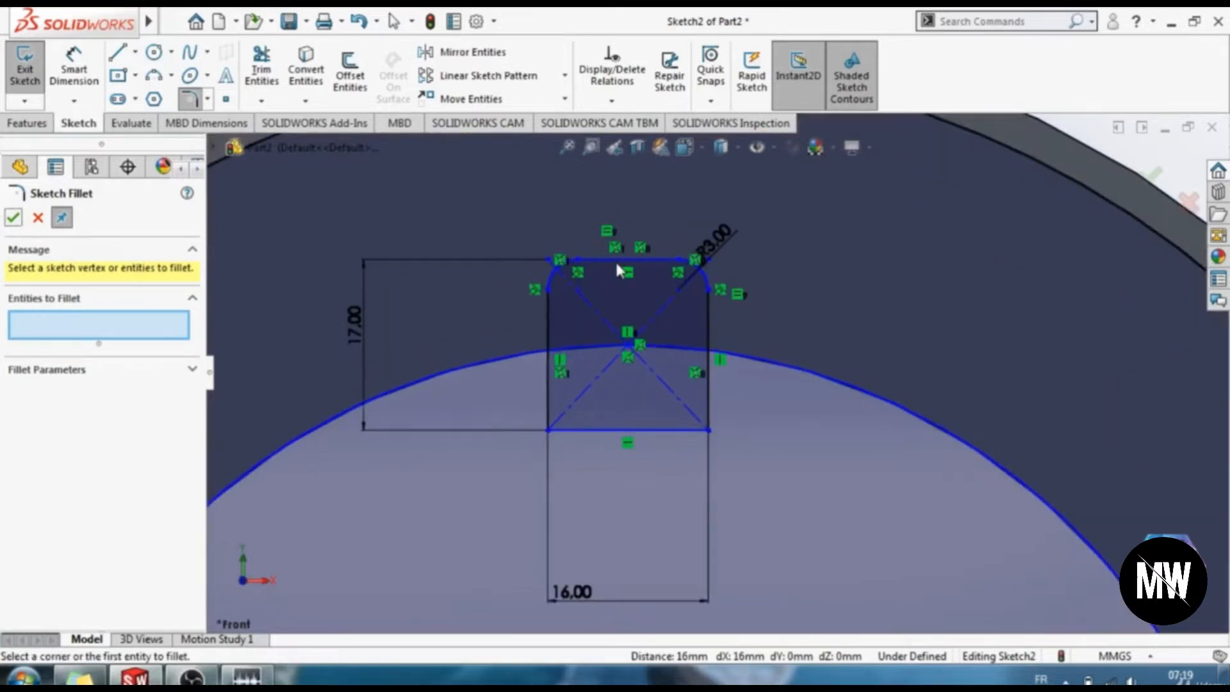
pyautogui.scroll(2, 615, 261)
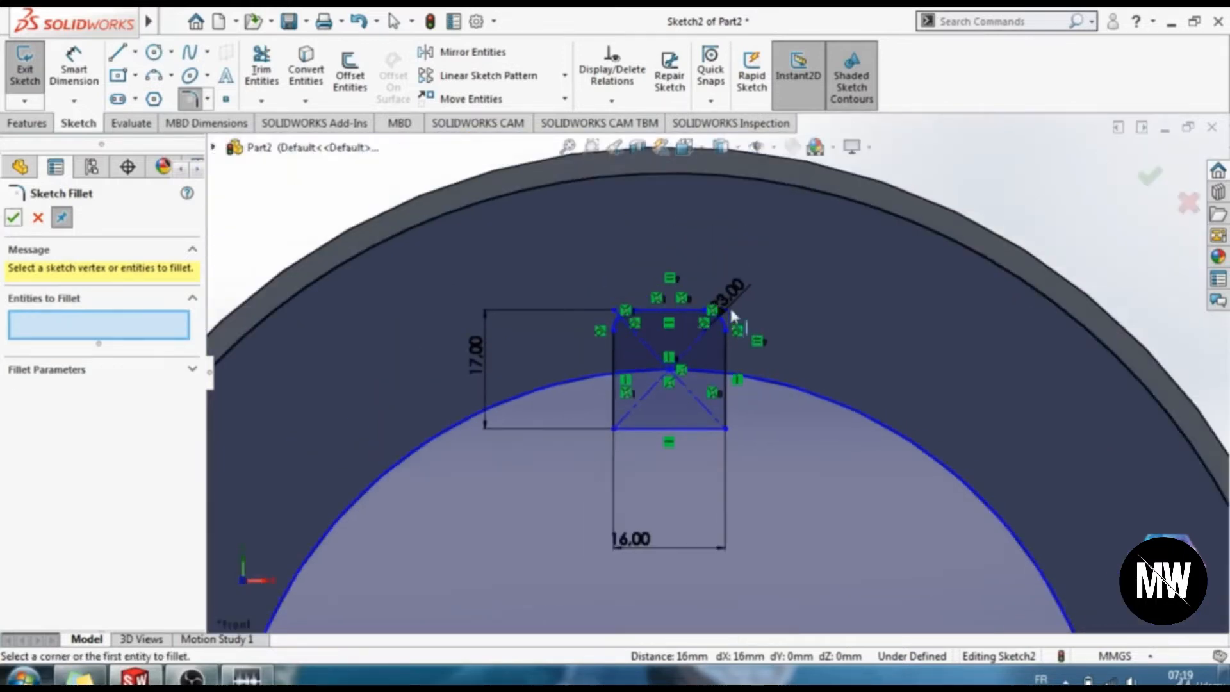
pyautogui.press('Escape')
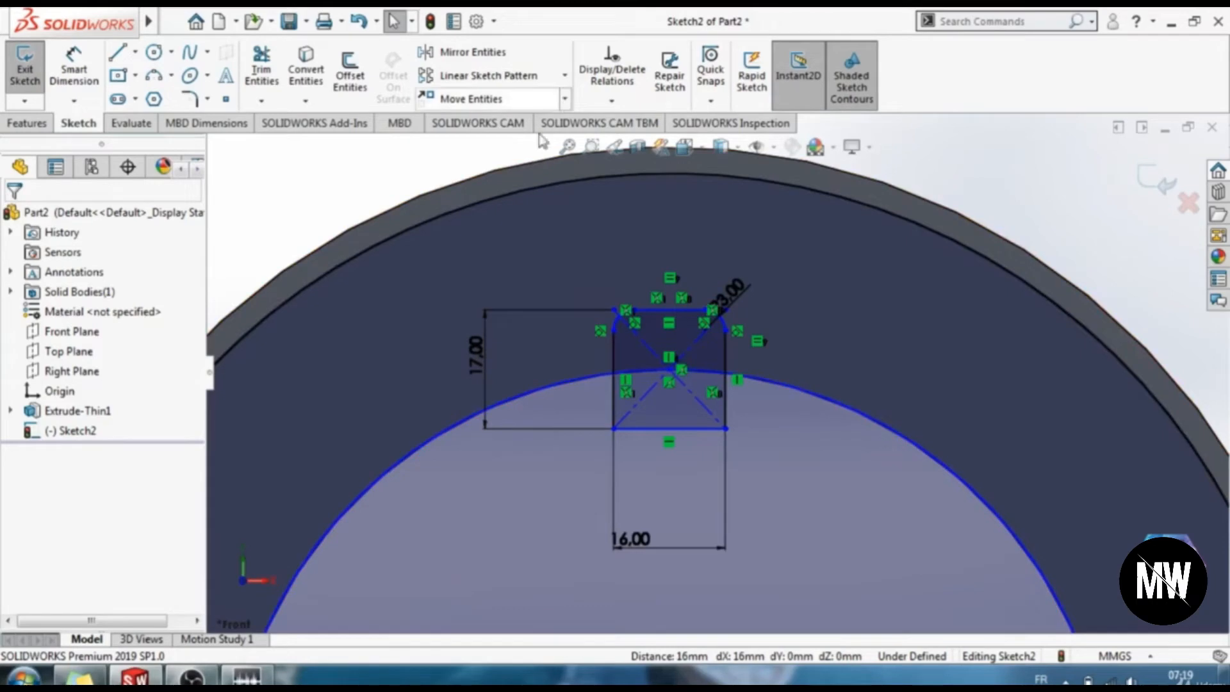
# Circular-pattern the filleted rectangle to 9 equally spaced instances over 360° around the origin, and exit the sketch.
pyautogui.click(565, 76)
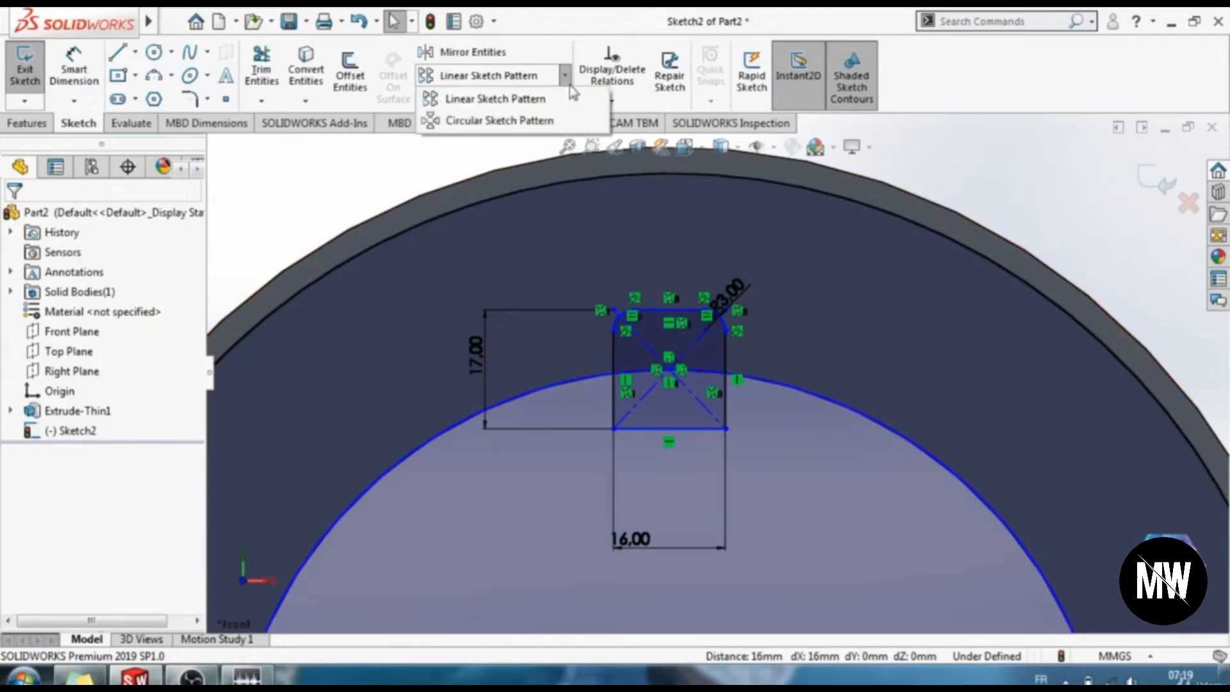
pyautogui.click(516, 122)
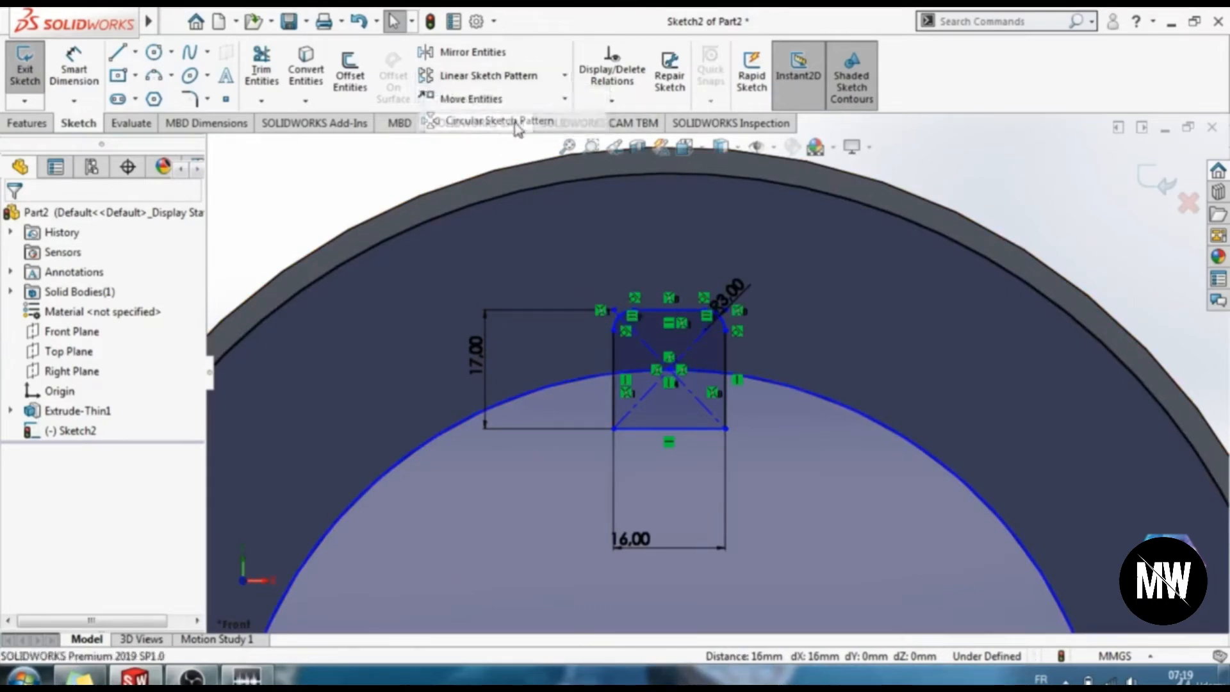
pyautogui.click(655, 336)
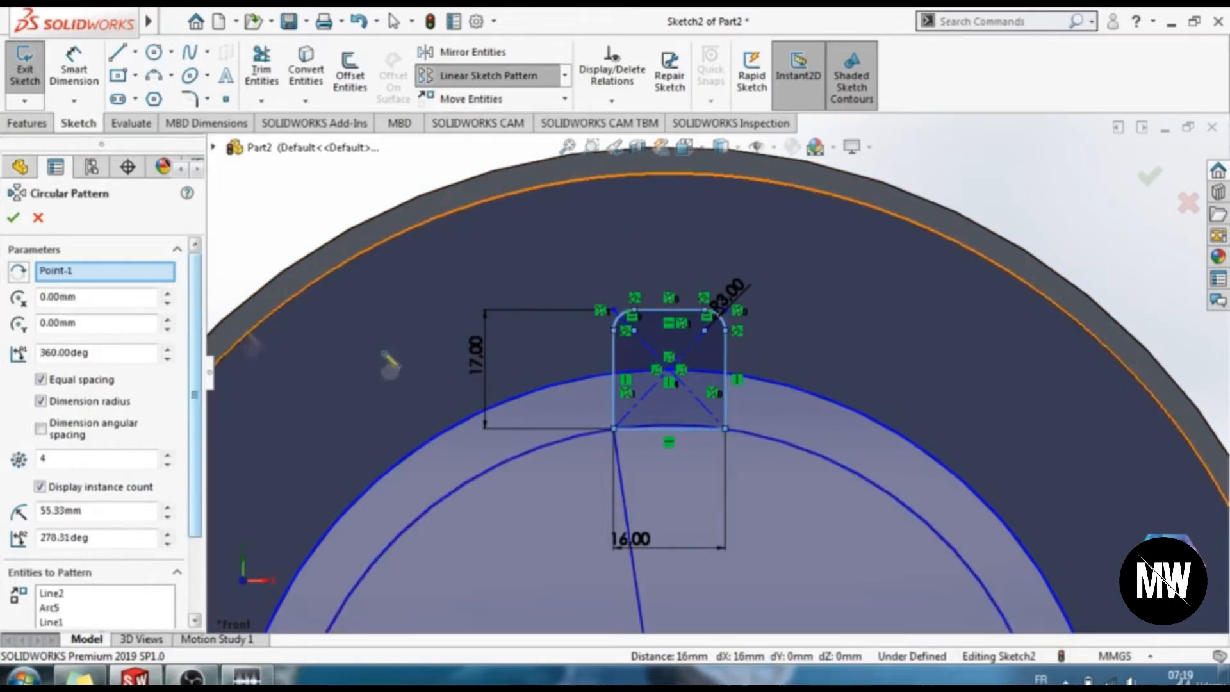
pyautogui.click(87, 456)
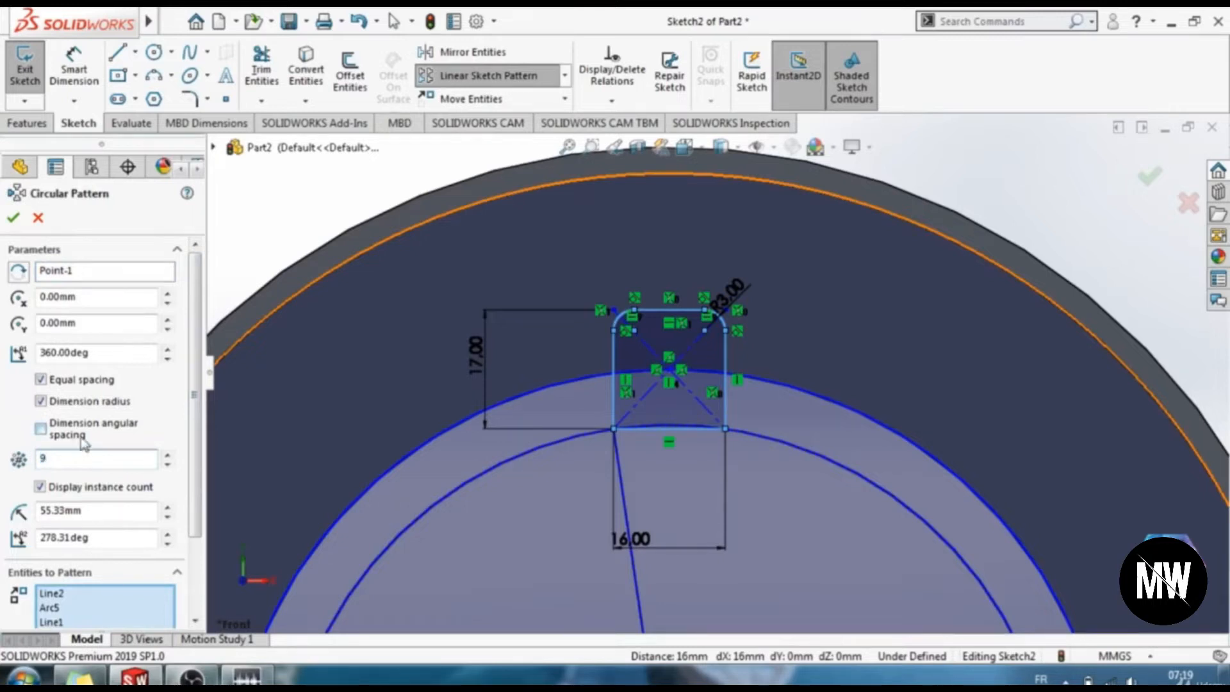
pyautogui.click(13, 218)
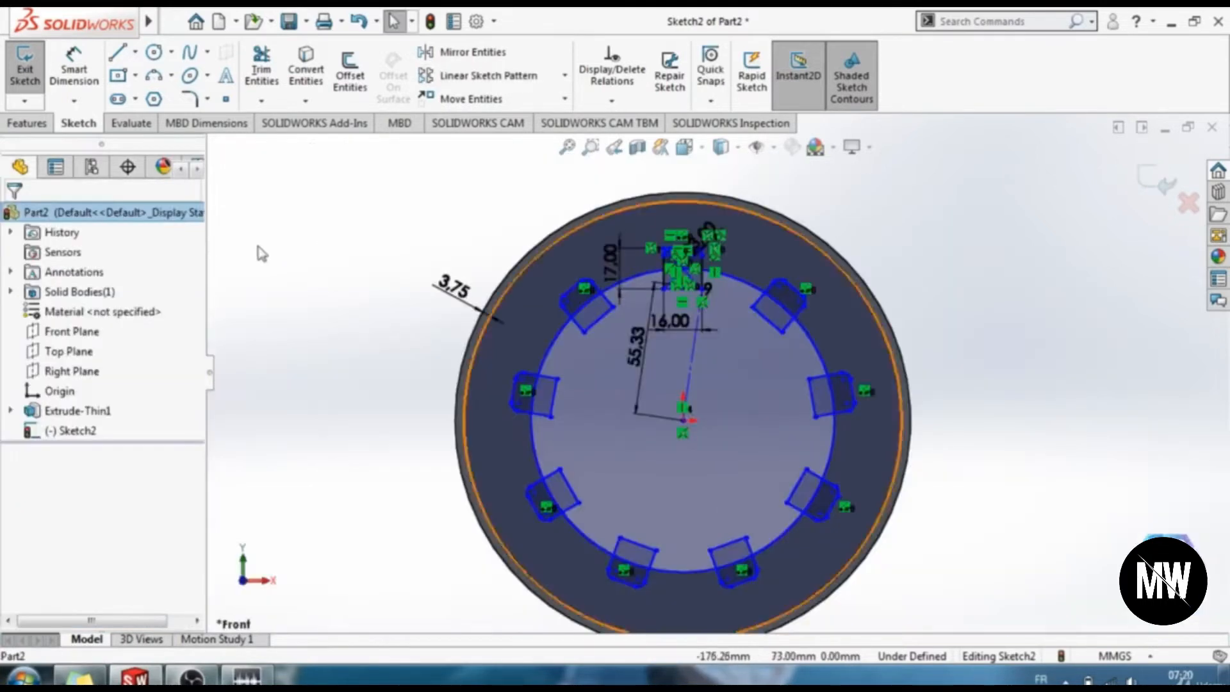
pyautogui.click(19, 76)
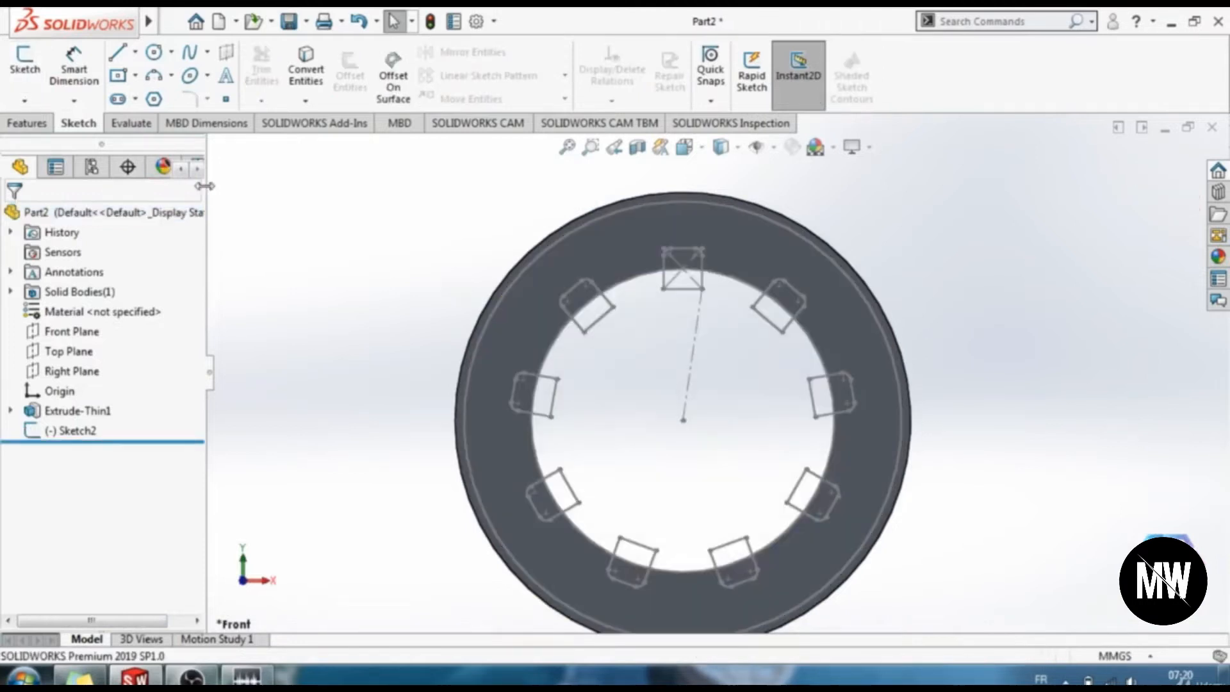
# Start a boss extrusion from Sketch2 and replace its contour selection with only the notched ring region.
pyautogui.click(29, 123)
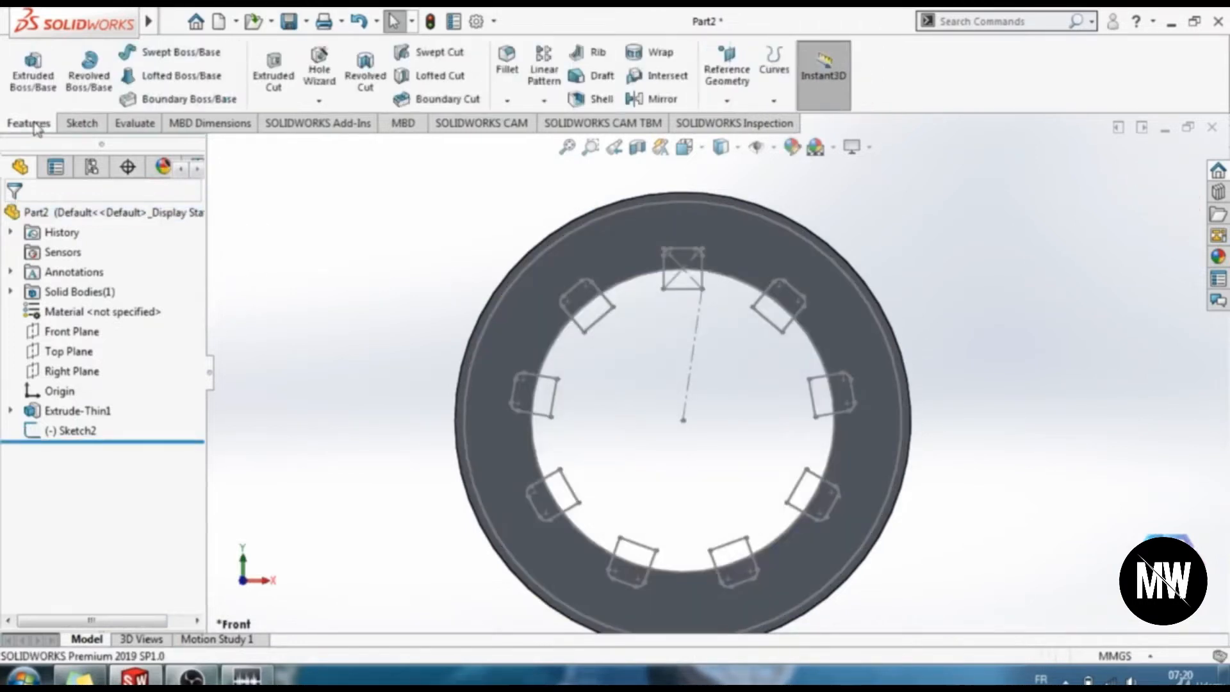
pyautogui.click(30, 76)
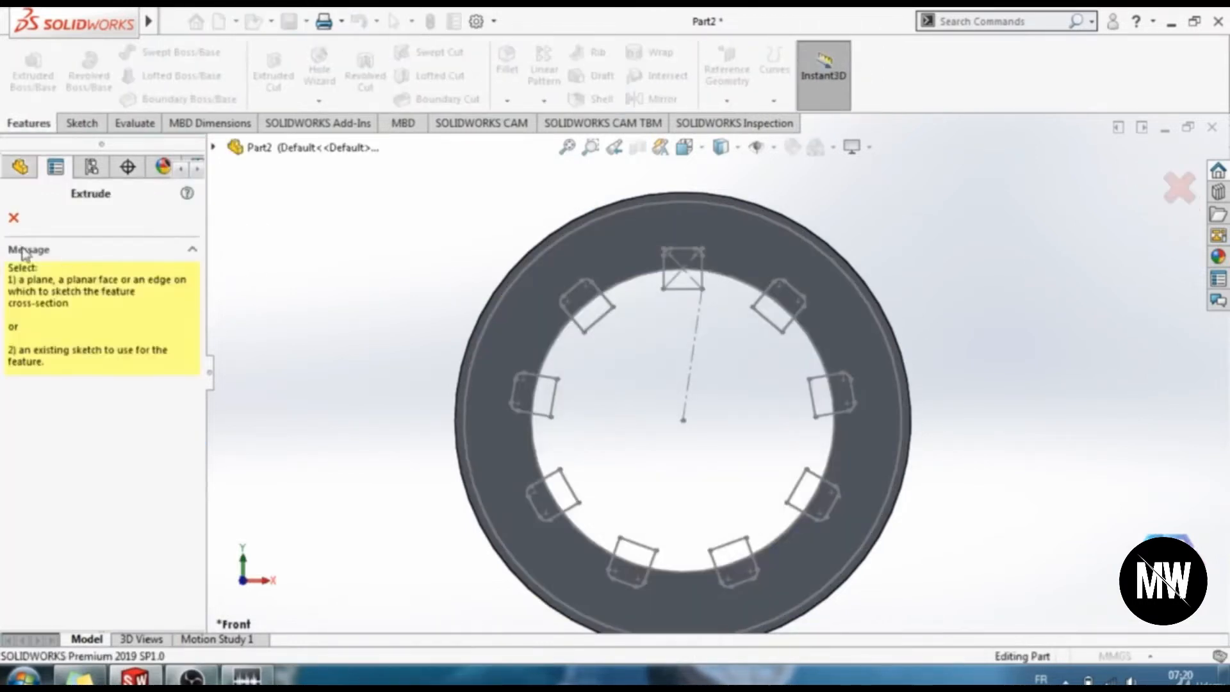
pyautogui.click(214, 151)
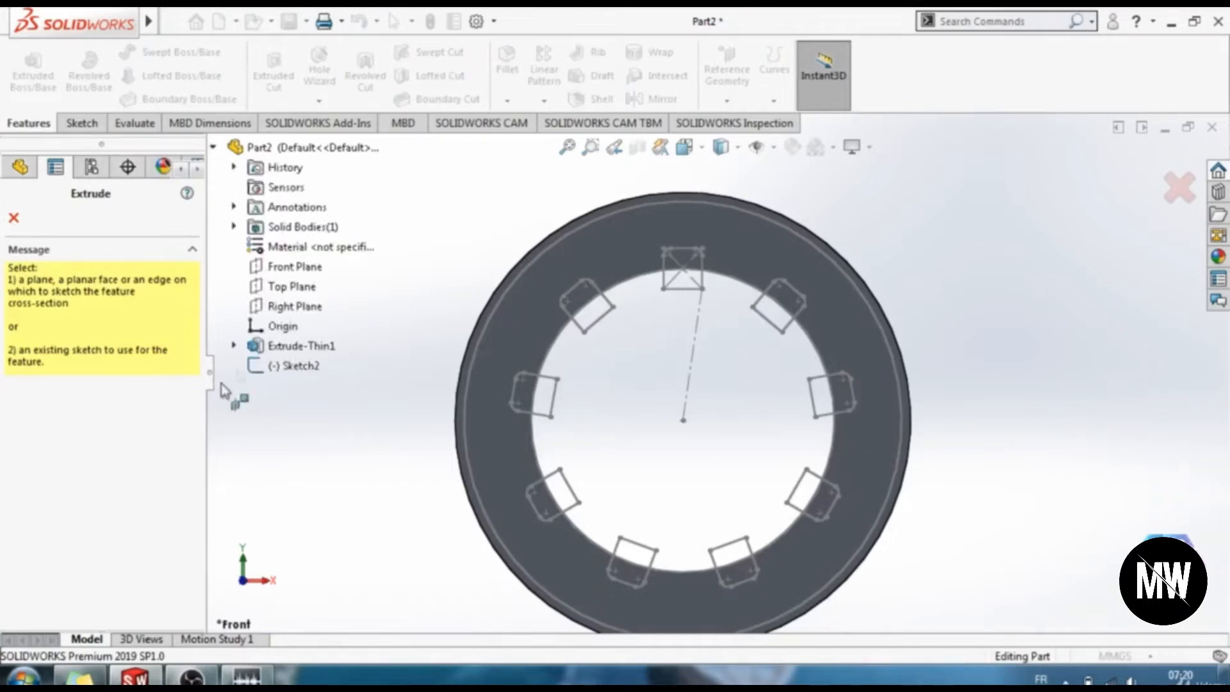
pyautogui.click(301, 363)
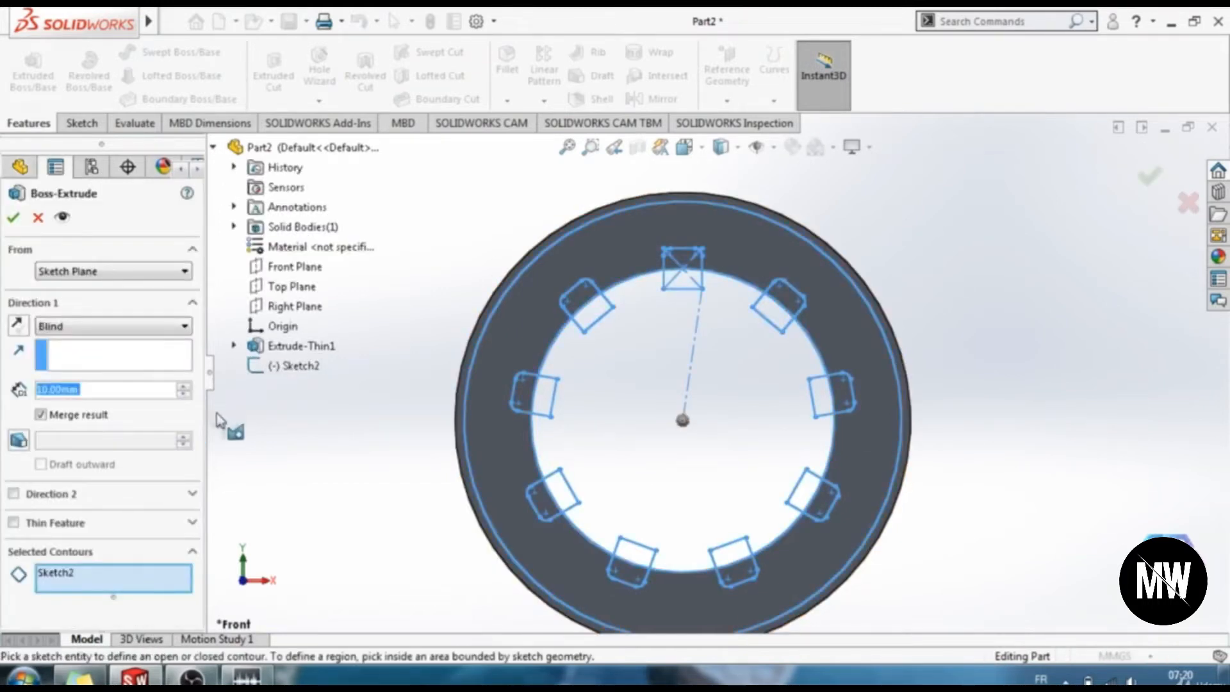
pyautogui.click(54, 572)
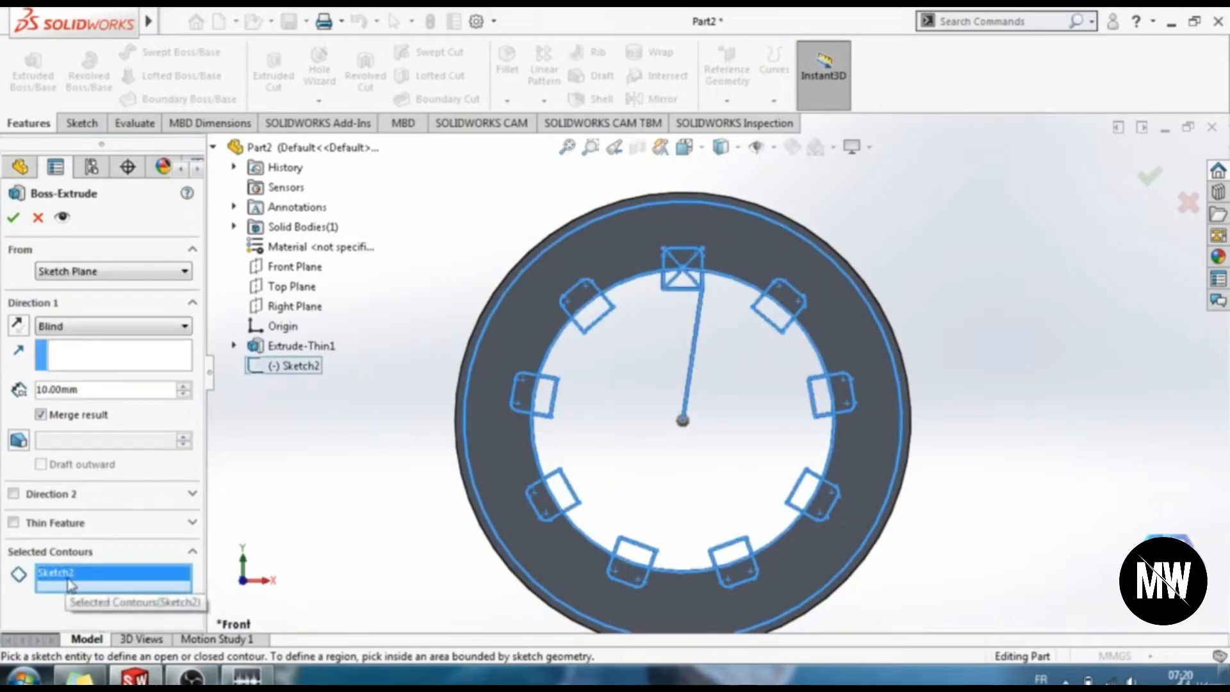
pyautogui.press('Delete')
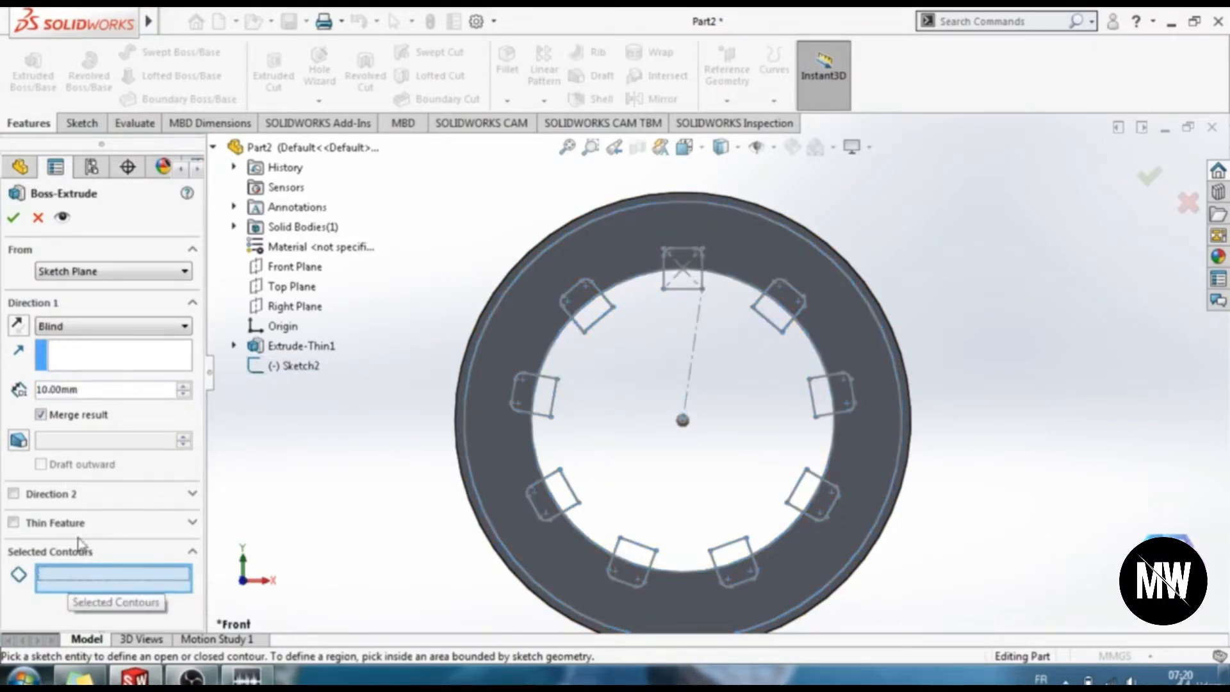
pyautogui.click(628, 250)
# Set the blind extrusion depth of the notched ring region to 6 mm and finish the feature.
pyautogui.click(43, 388)
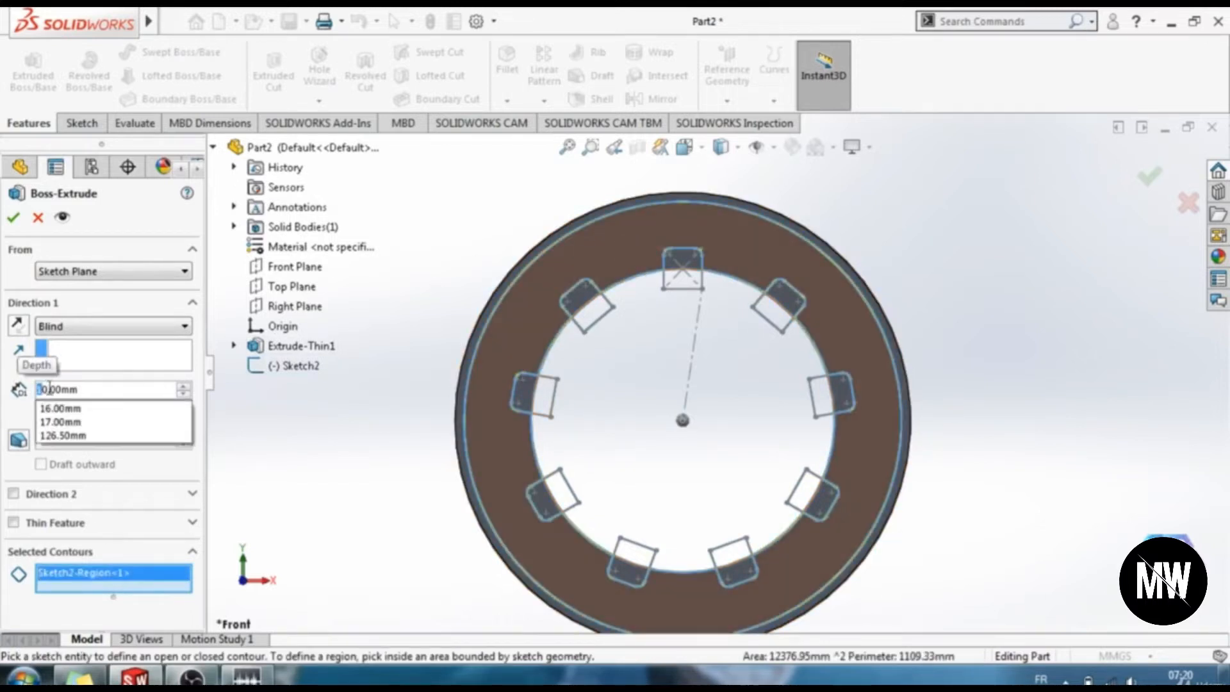
pyautogui.moveTo(48, 389); pyautogui.dragTo(29, 394)
pyautogui.write('6')
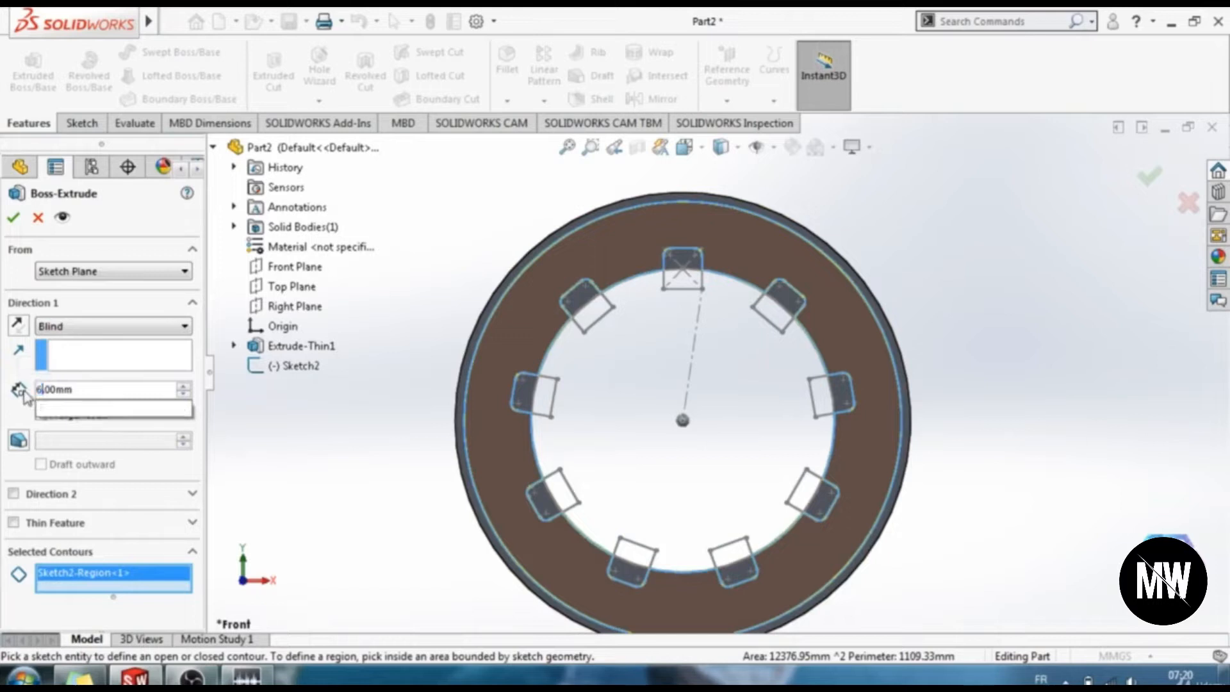
pyautogui.click(13, 217)
# Open a new sketch on the front face of the notched ring and view it from the front.
pyautogui.moveTo(401, 513)
pyautogui.mouseDown(button='middle')
pyautogui.moveTo(478, 415)
pyautogui.moveTo(474, 429)
pyautogui.moveTo(592, 441)
pyautogui.moveTo(612, 214)
pyautogui.mouseUp(button='middle')
pyautogui.click(612, 214)
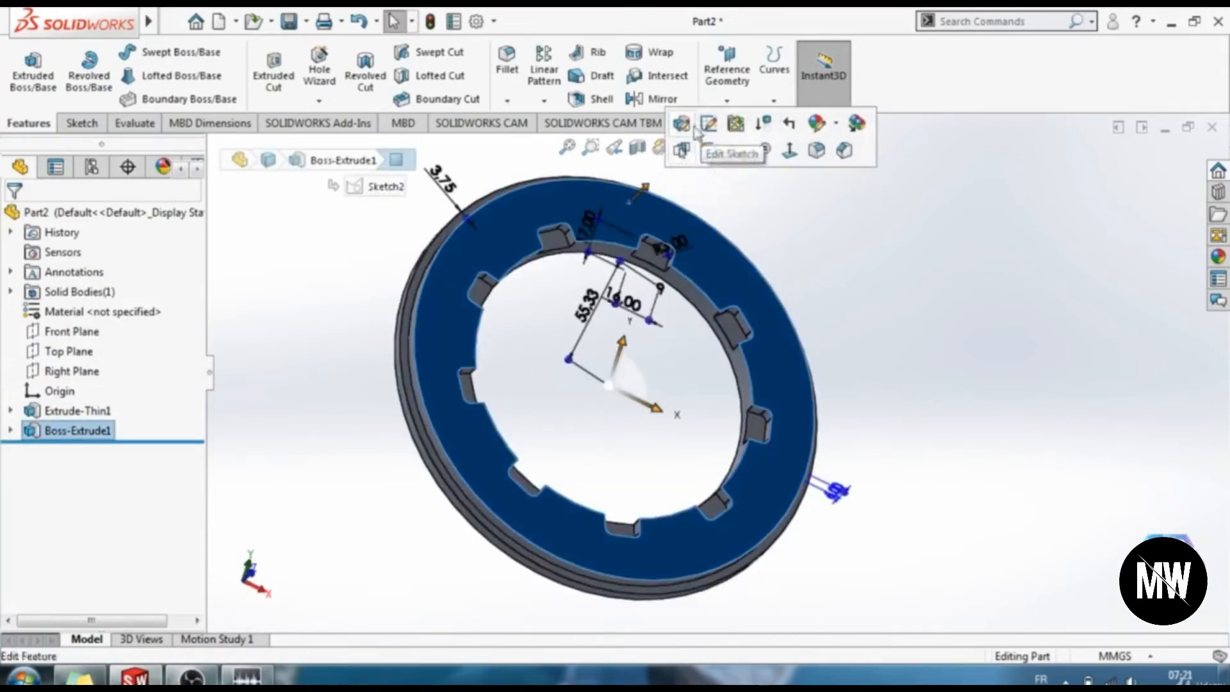
pyautogui.click(684, 146)
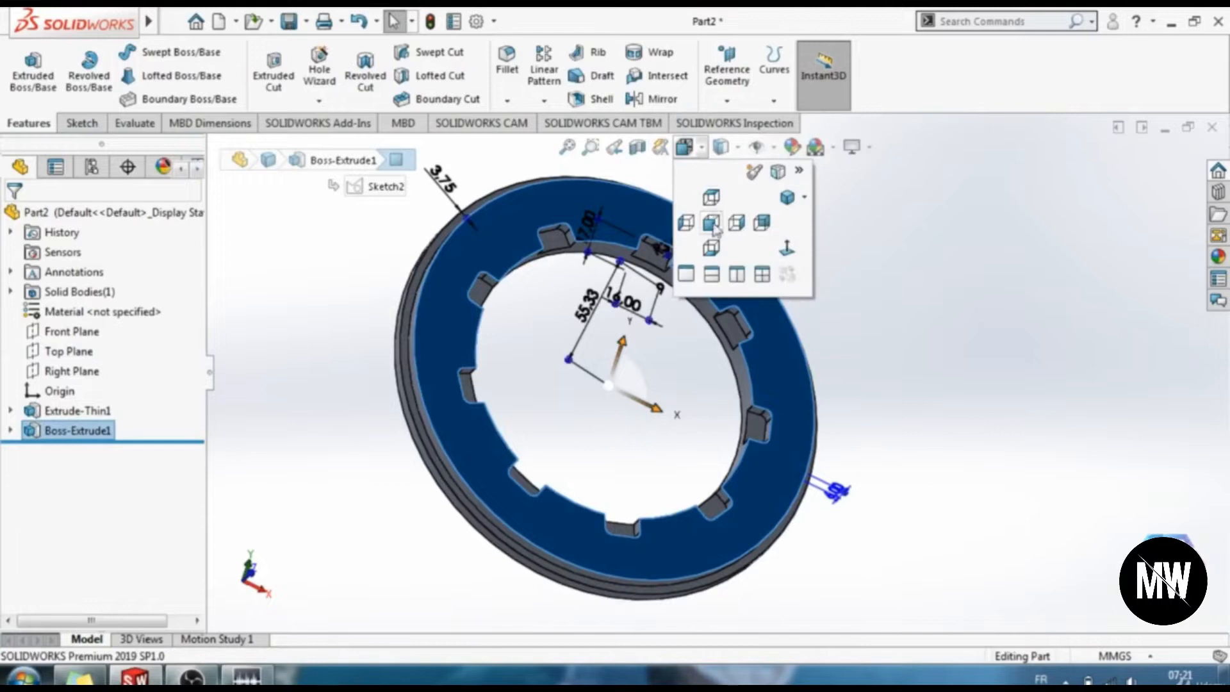
pyautogui.click(711, 222)
pyautogui.scroll(-3, 799, 252)
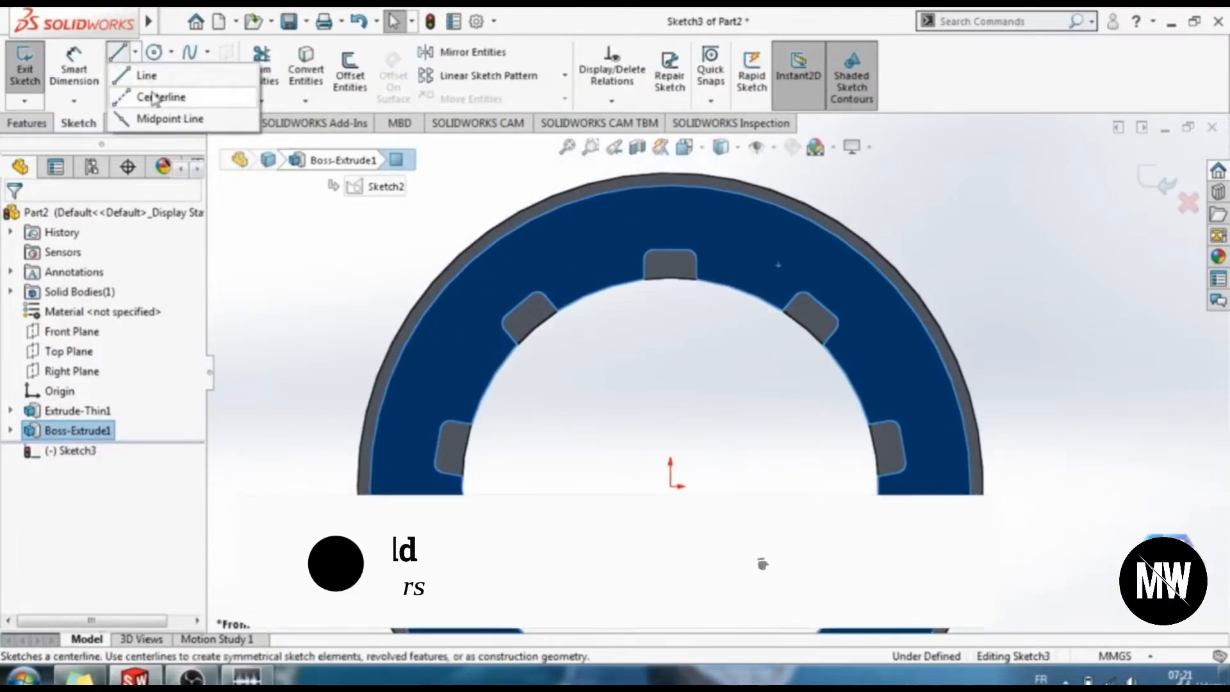
pyautogui.click(157, 95)
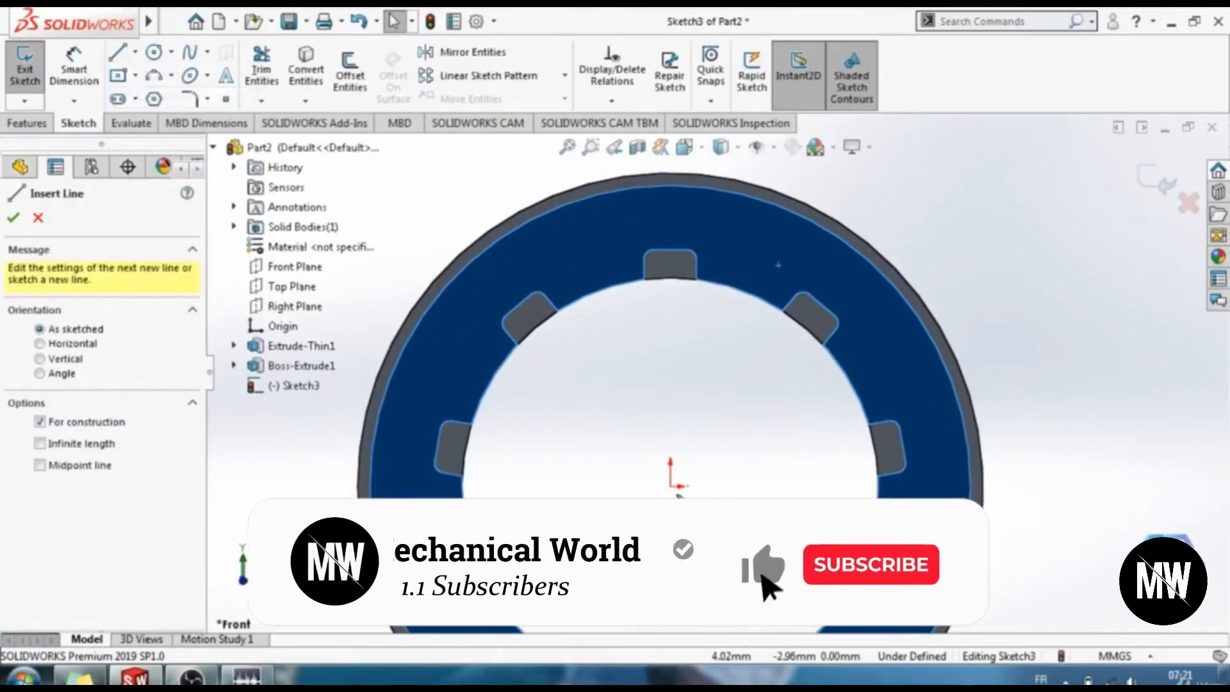
pyautogui.click(673, 487)
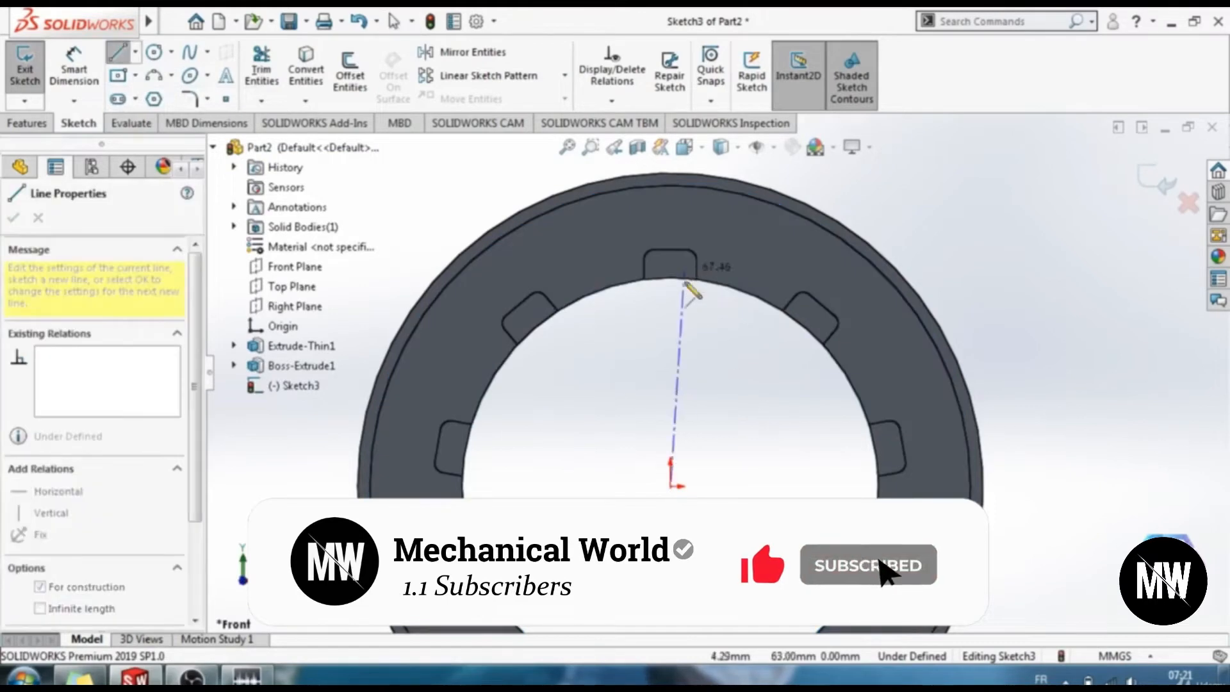
pyautogui.press('Escape')
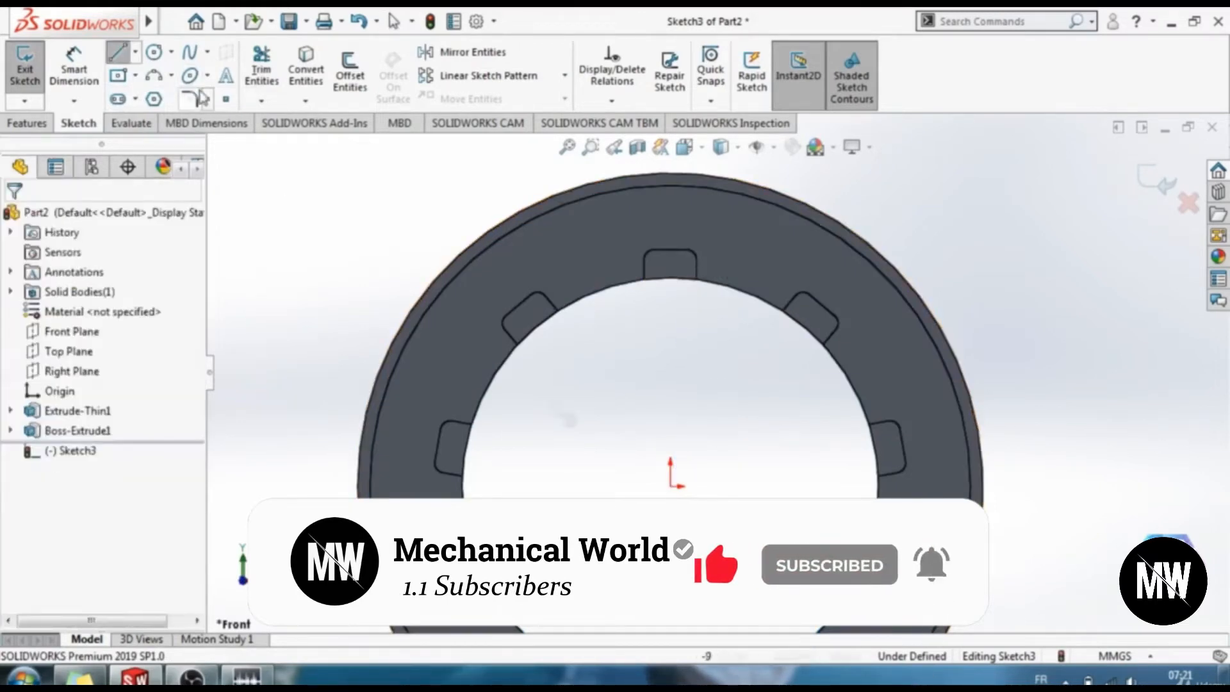
# Draw a vertical centerline from the origin up to the ring's outermost edge, about 95 mm long.
pyautogui.click(135, 53)
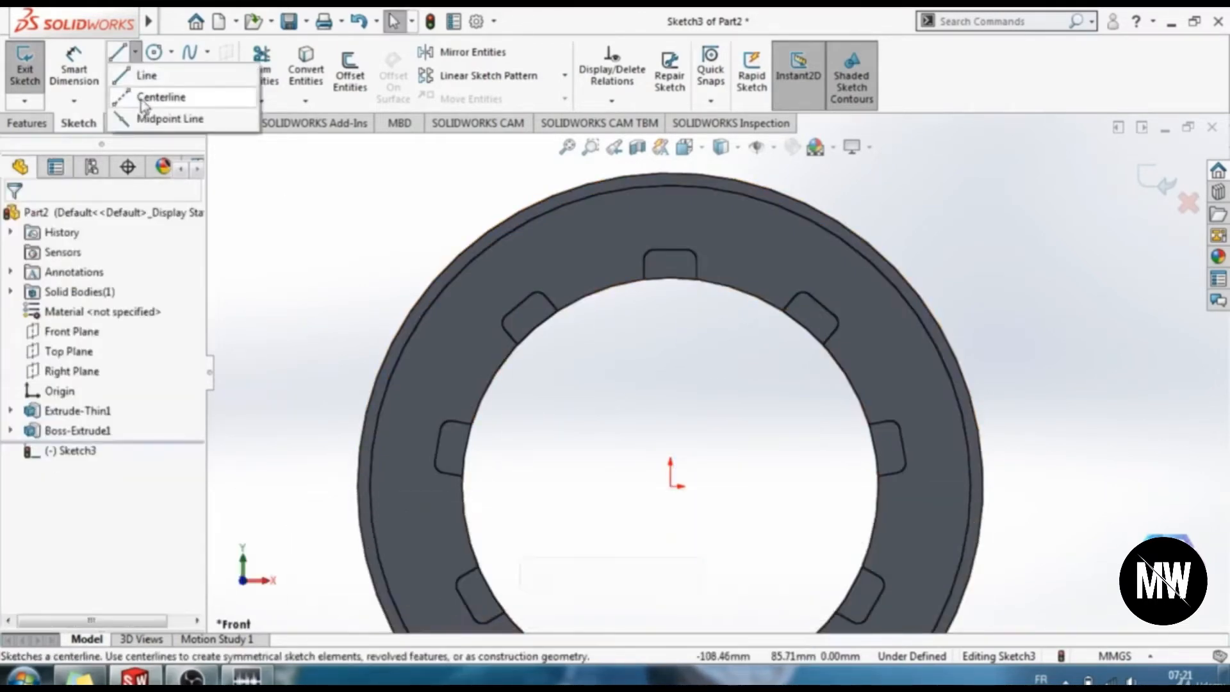
pyautogui.click(164, 96)
pyautogui.click(671, 485)
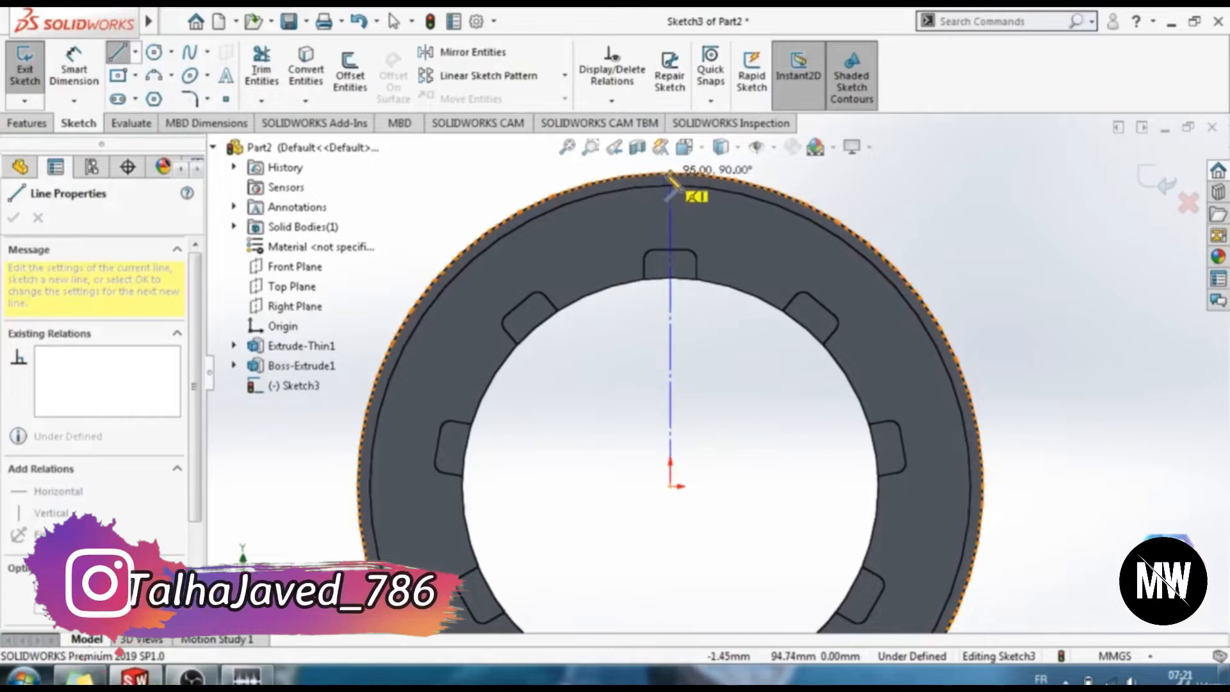
pyautogui.click(668, 175)
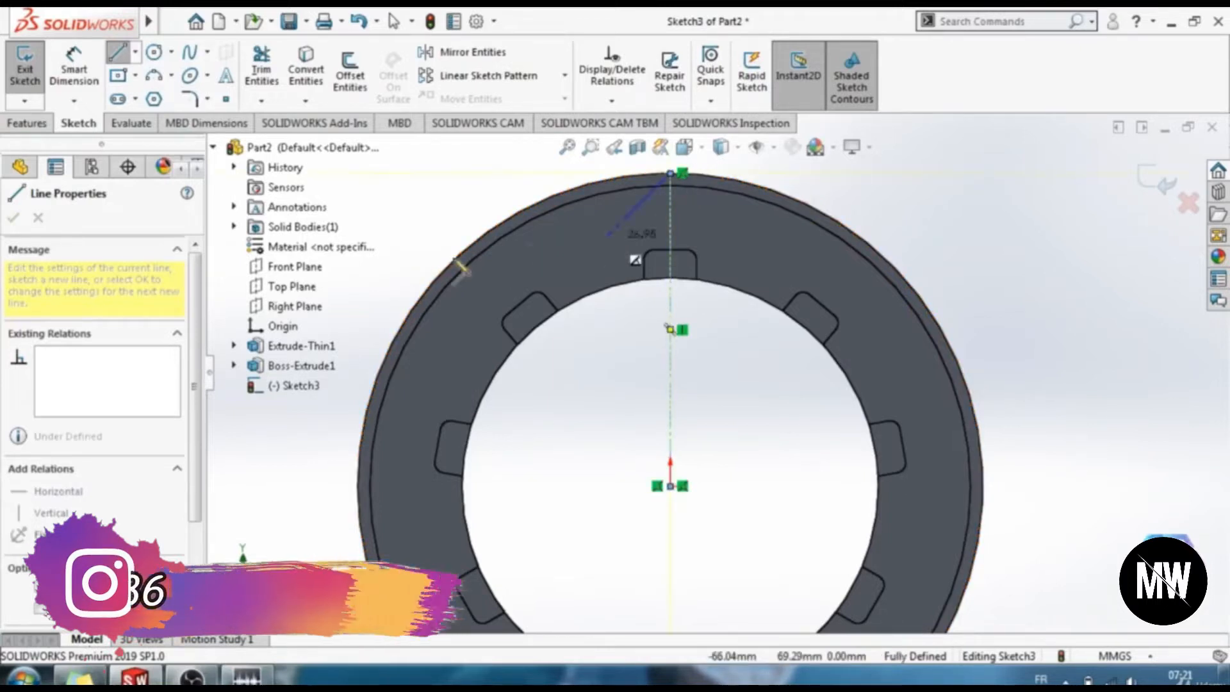
pyautogui.click(670, 173)
pyautogui.press('Escape')
# Draw a slanted line across the centerline, from the top notch's upper edge to the outer edge of the notched face.
pyautogui.scroll(-5, 667, 171)
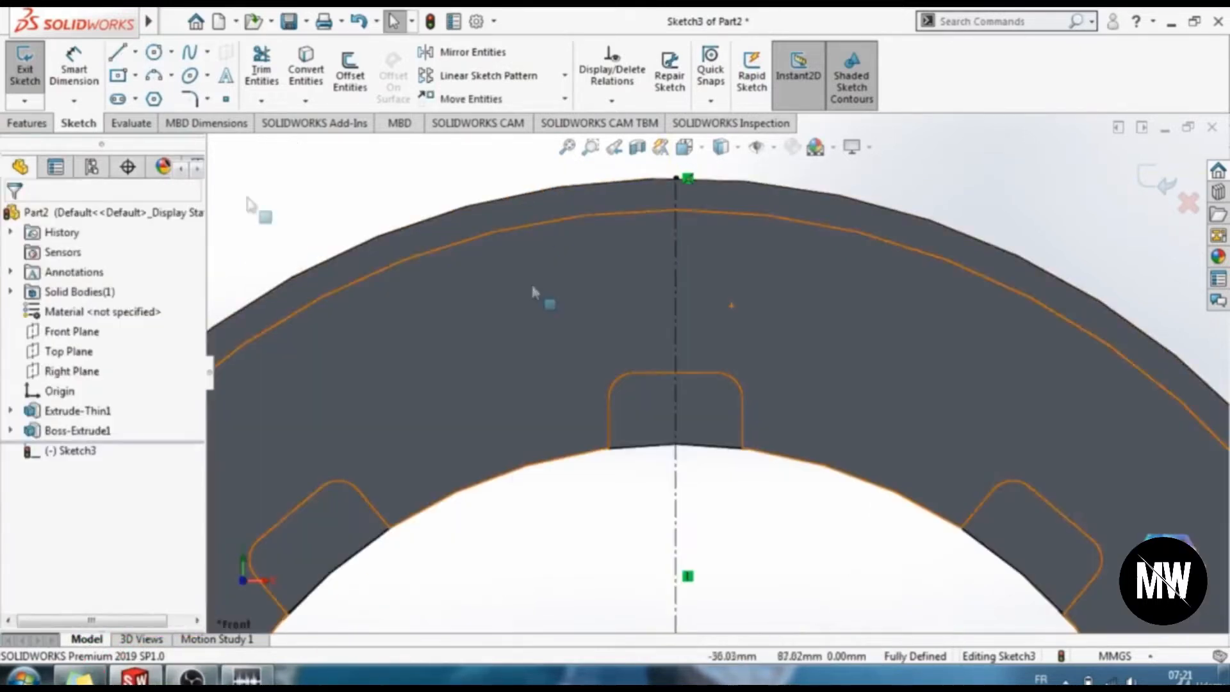
pyautogui.click(117, 54)
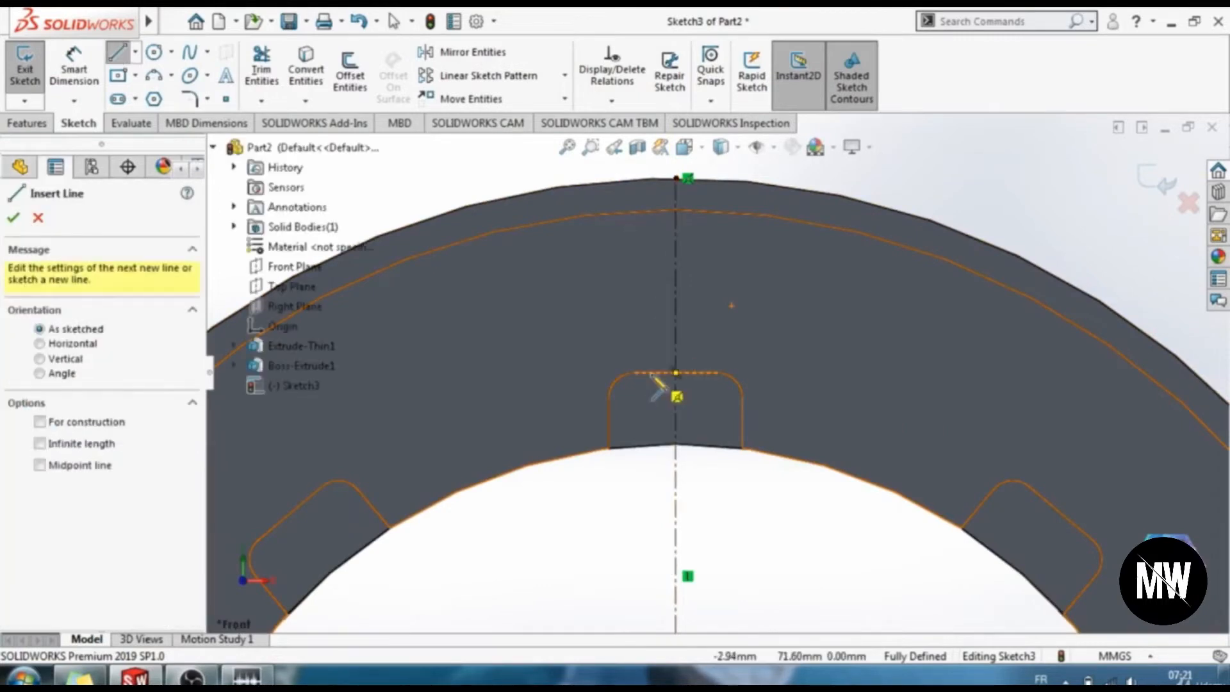
pyautogui.click(653, 372)
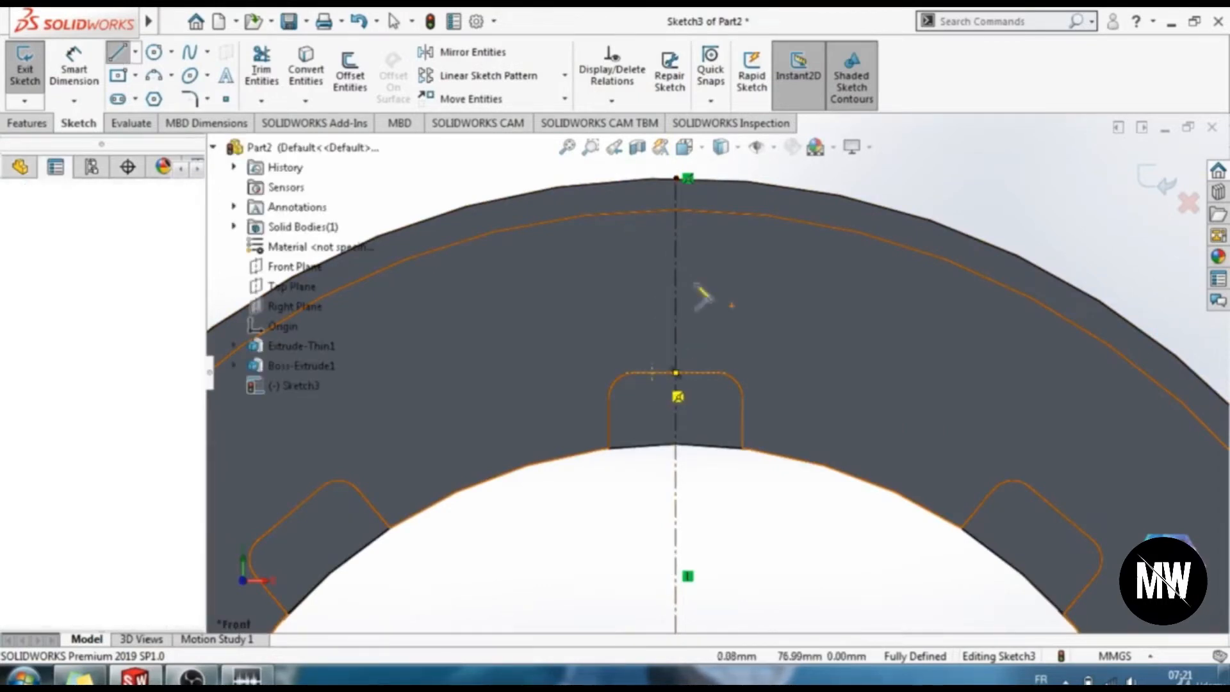
pyautogui.click(711, 212)
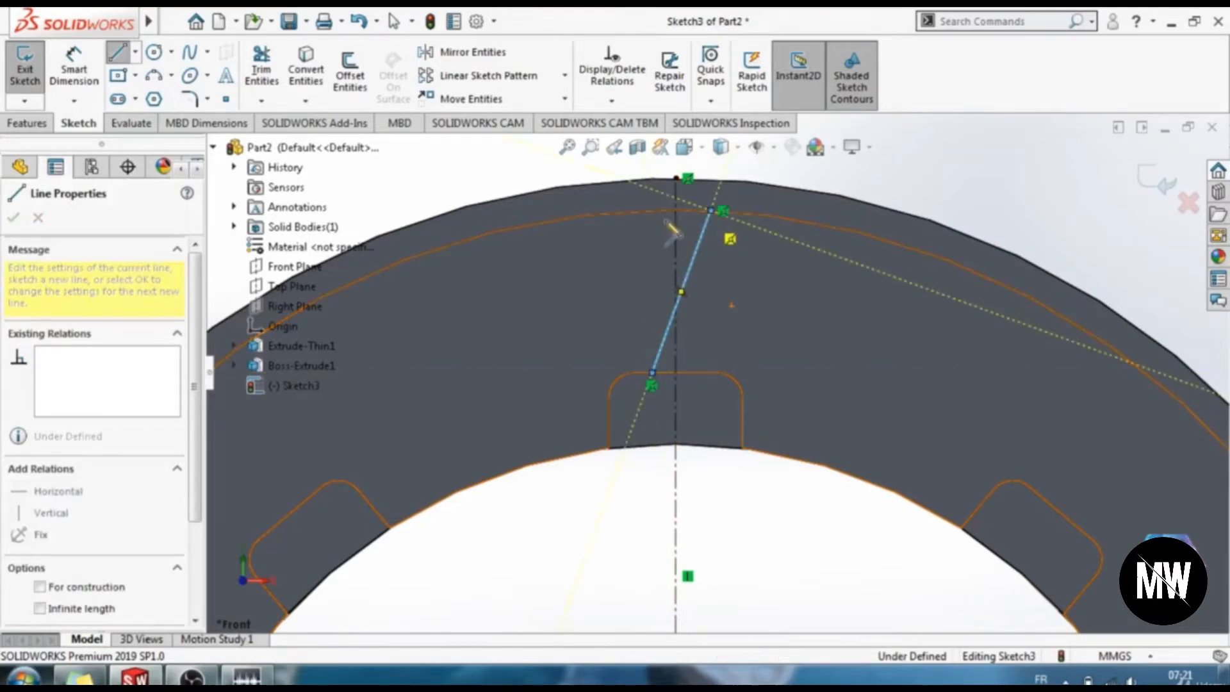
# Dimension the slanted line's lower endpoint 3 mm from the vertical centerline.
pyautogui.click(74, 67)
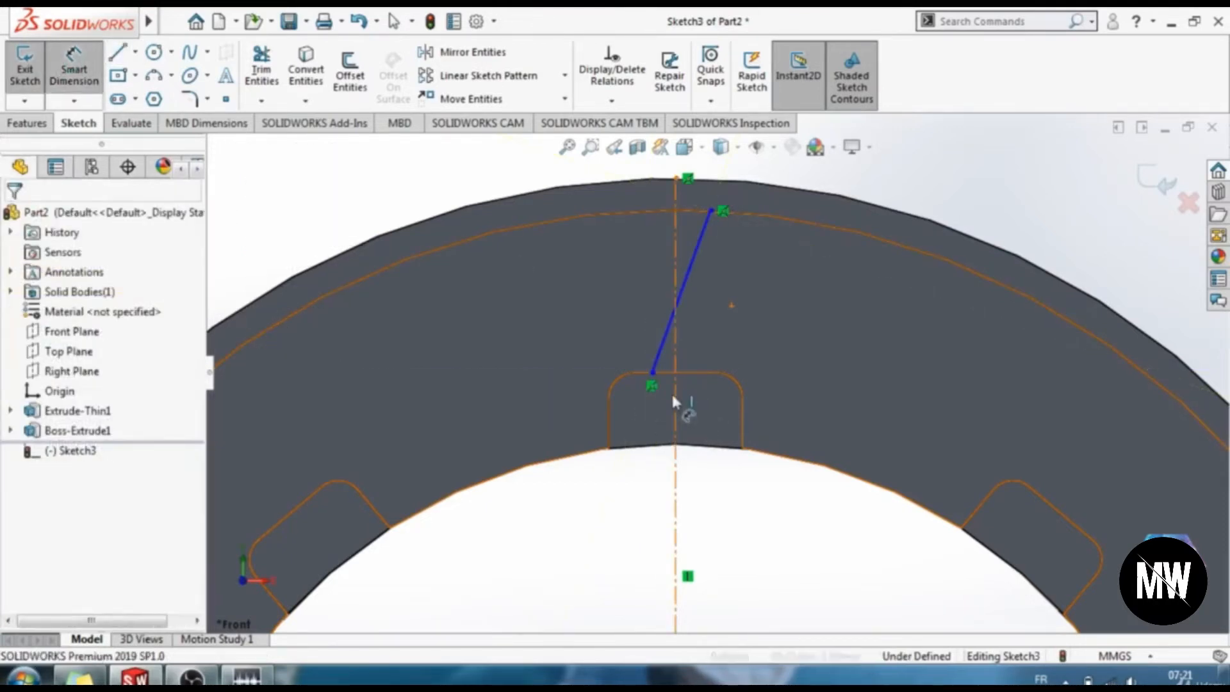
pyautogui.click(674, 392)
pyautogui.click(653, 373)
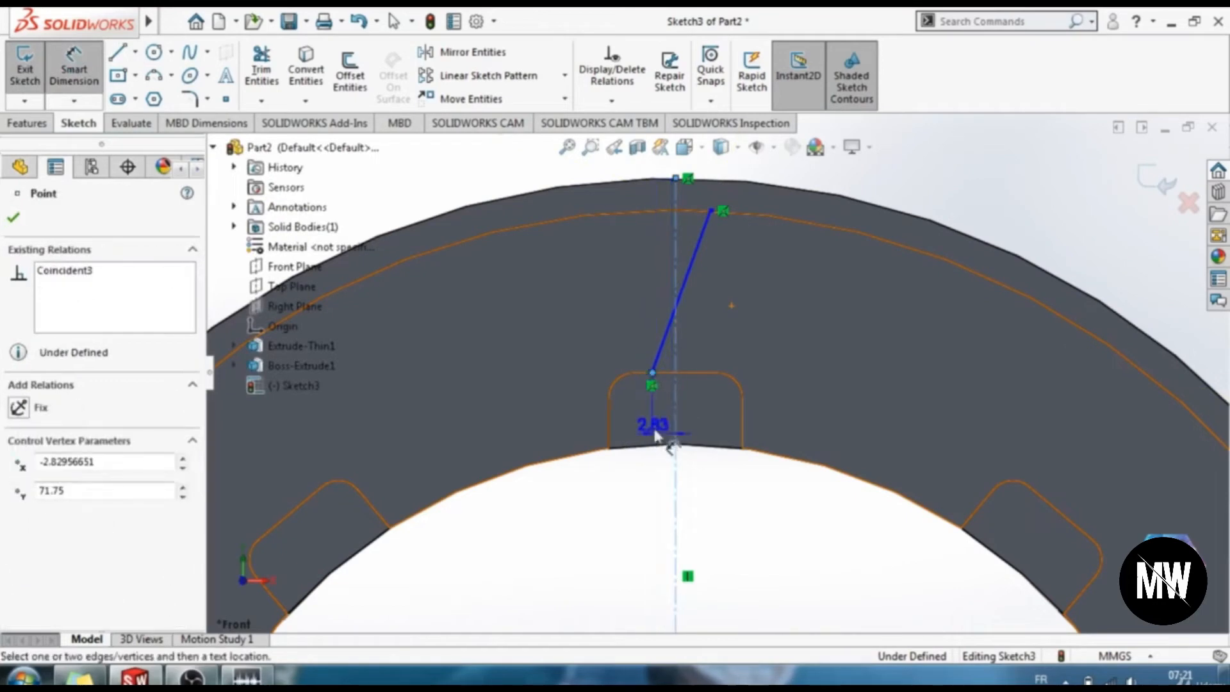
pyautogui.click(652, 421)
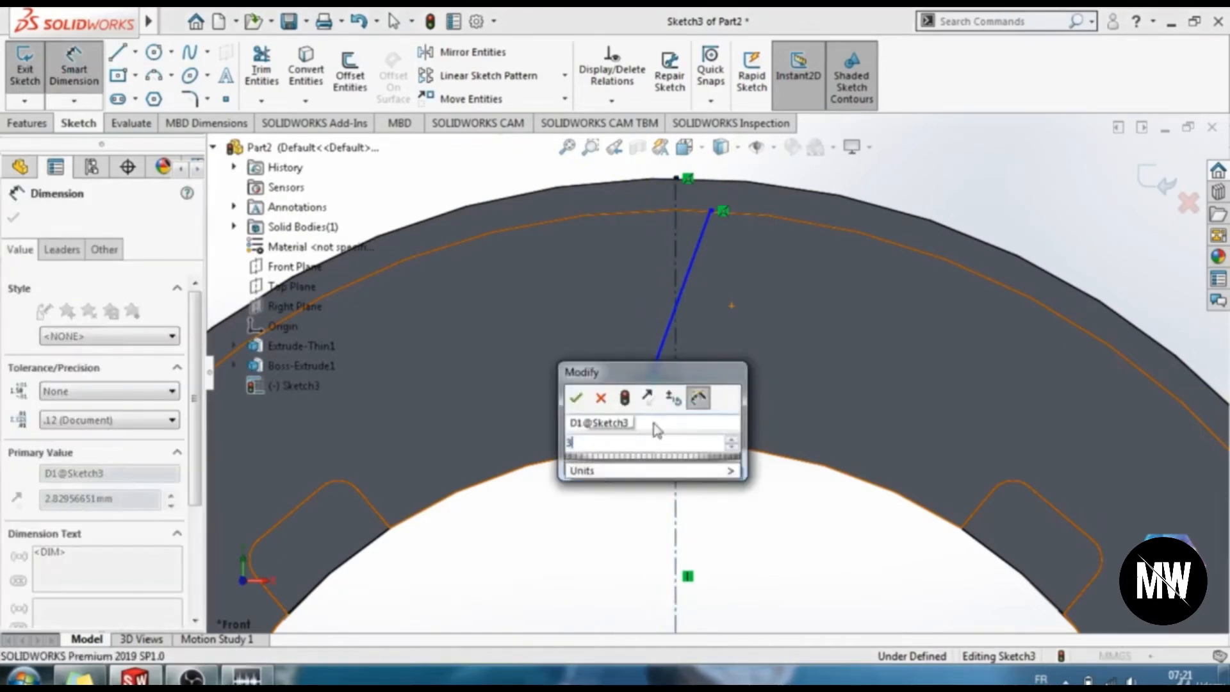
pyautogui.write('3')
pyautogui.click(575, 398)
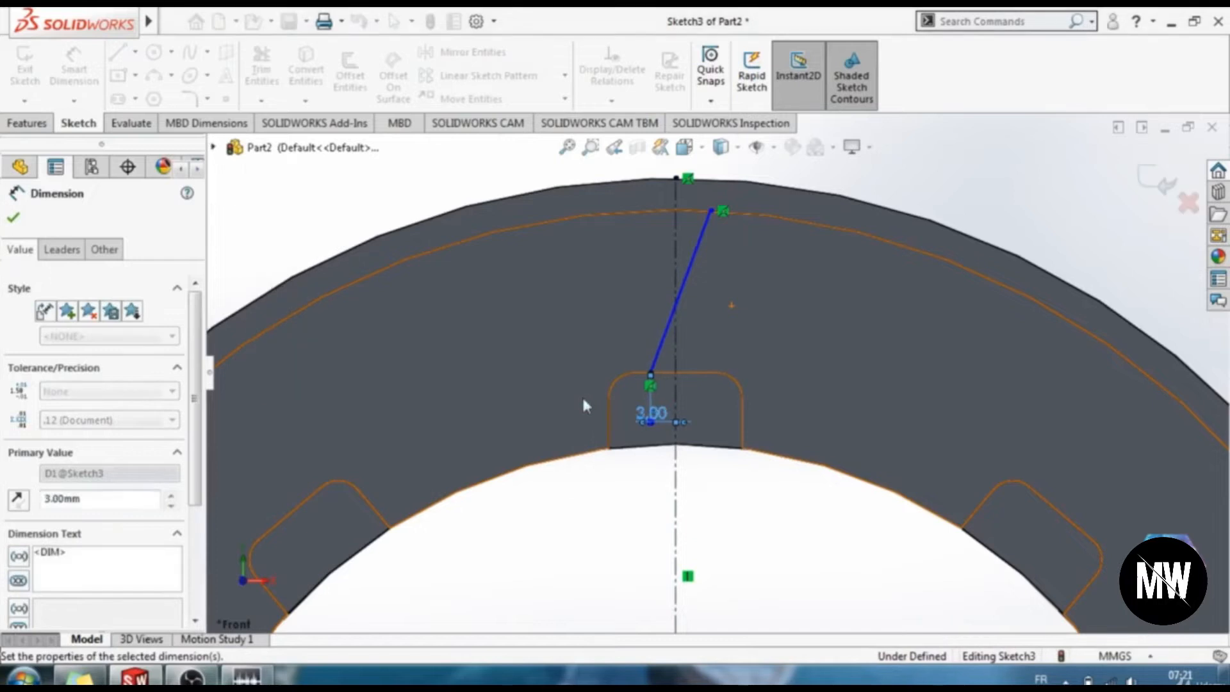
# Set the angle between the slanted line and the vertical centerline to 20°.
pyautogui.click(695, 256)
pyautogui.click(676, 251)
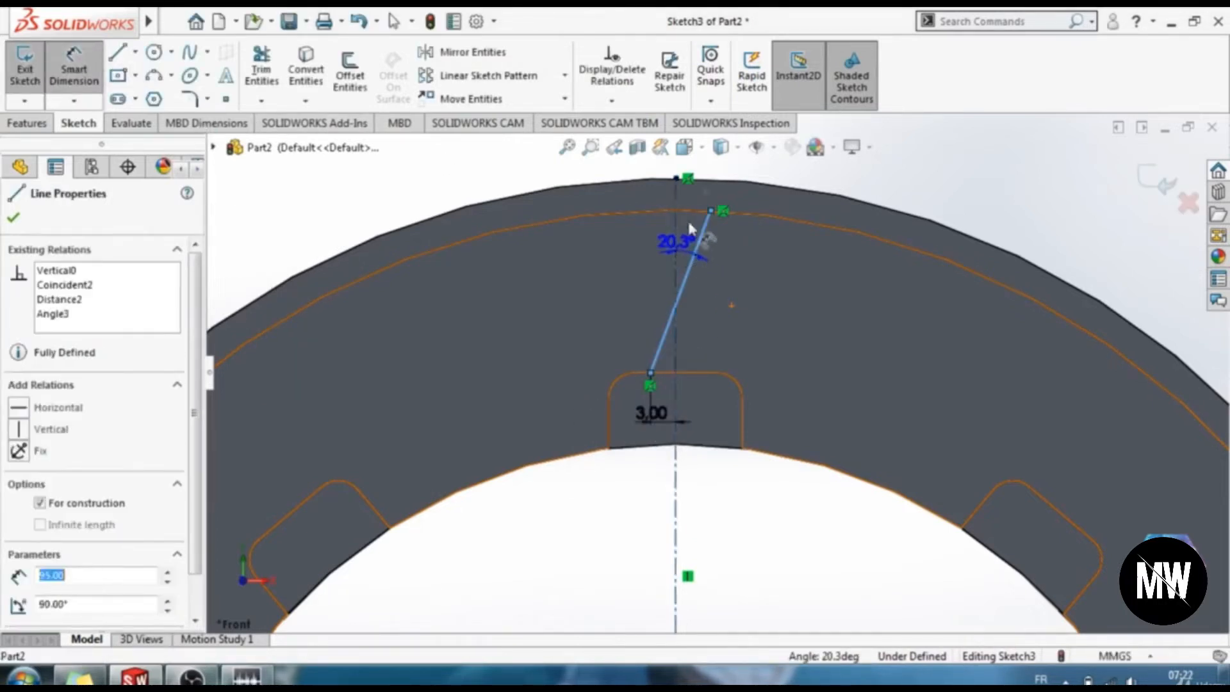
pyautogui.click(714, 165)
pyautogui.write('é')
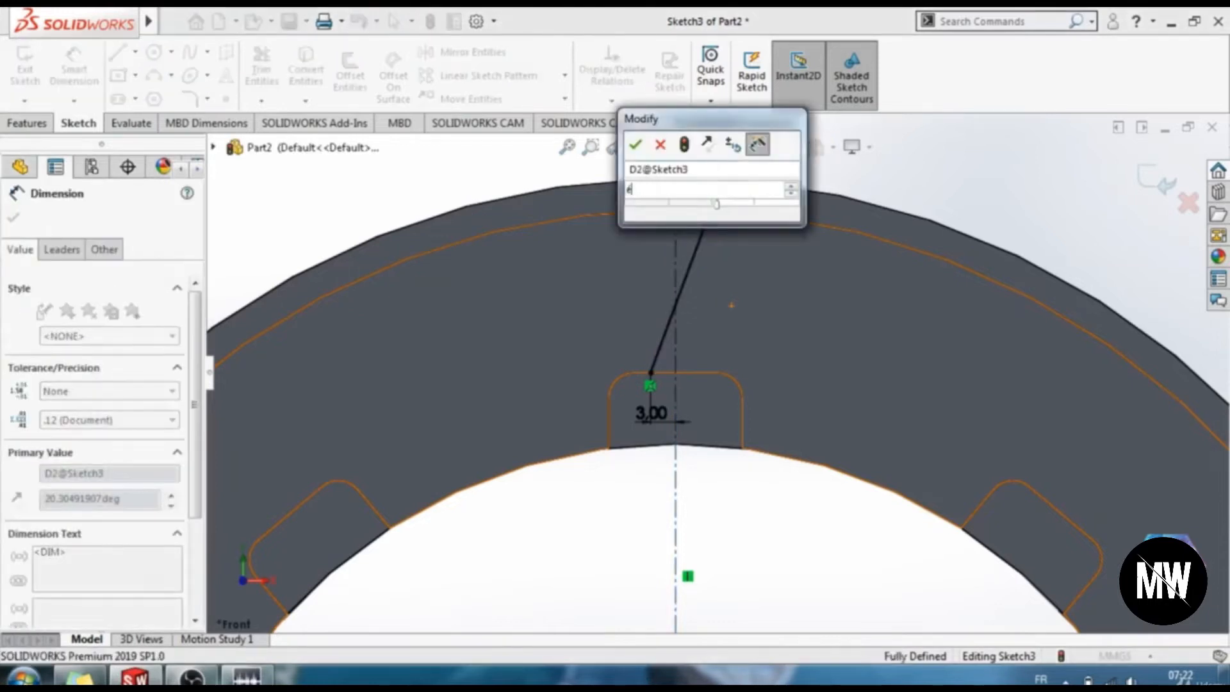
pyautogui.press('BackSpace')
pyautogui.write('20')
pyautogui.press('Return')
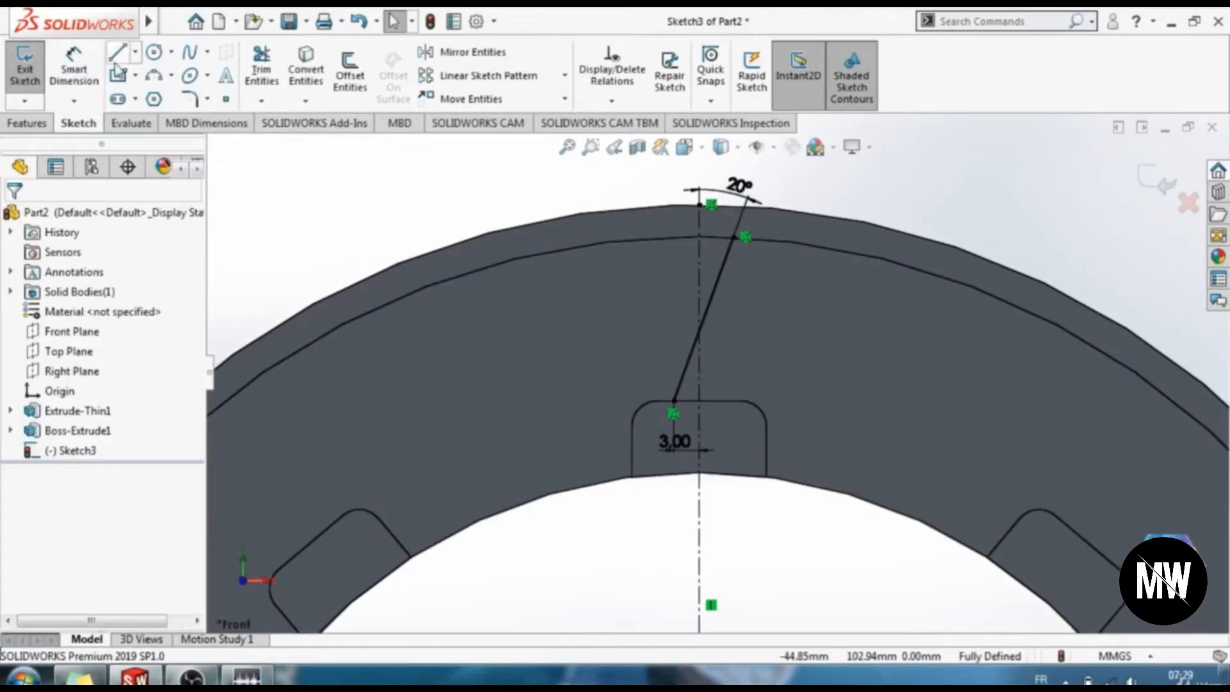
# Draw a horizontal line outward from the slanted line's lower end, and a parallel slanted line about 19.5 mm long up to the face's outer edge.
pyautogui.click(117, 59)
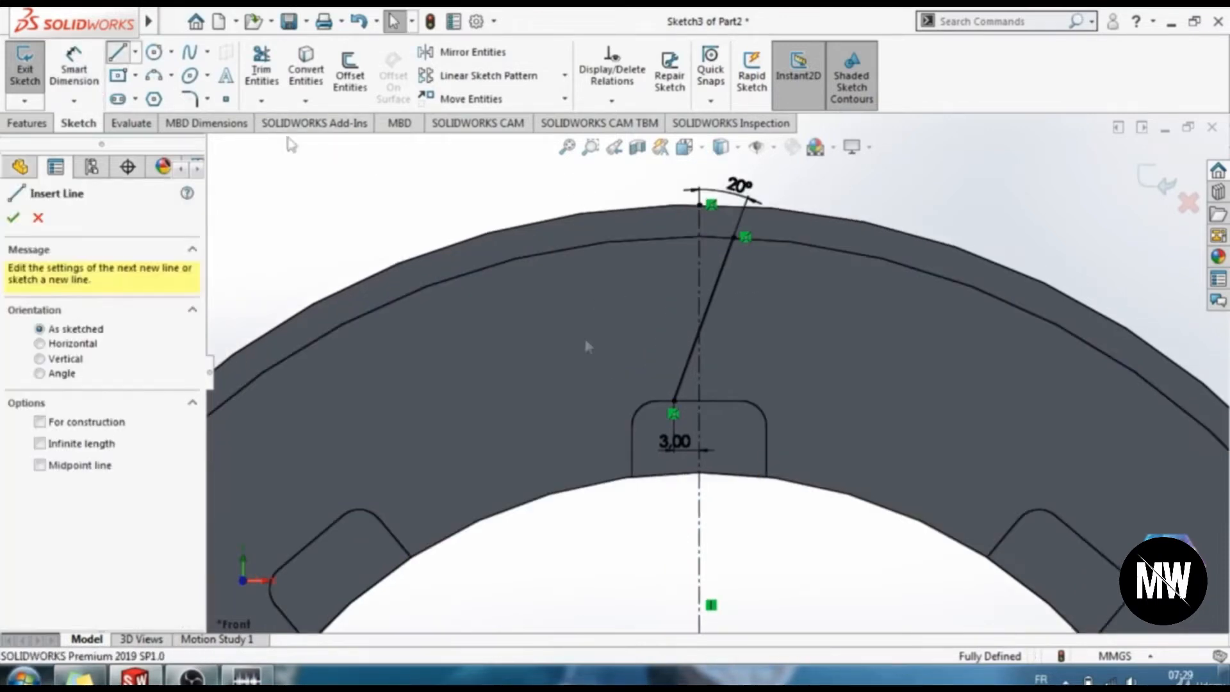
pyautogui.click(674, 403)
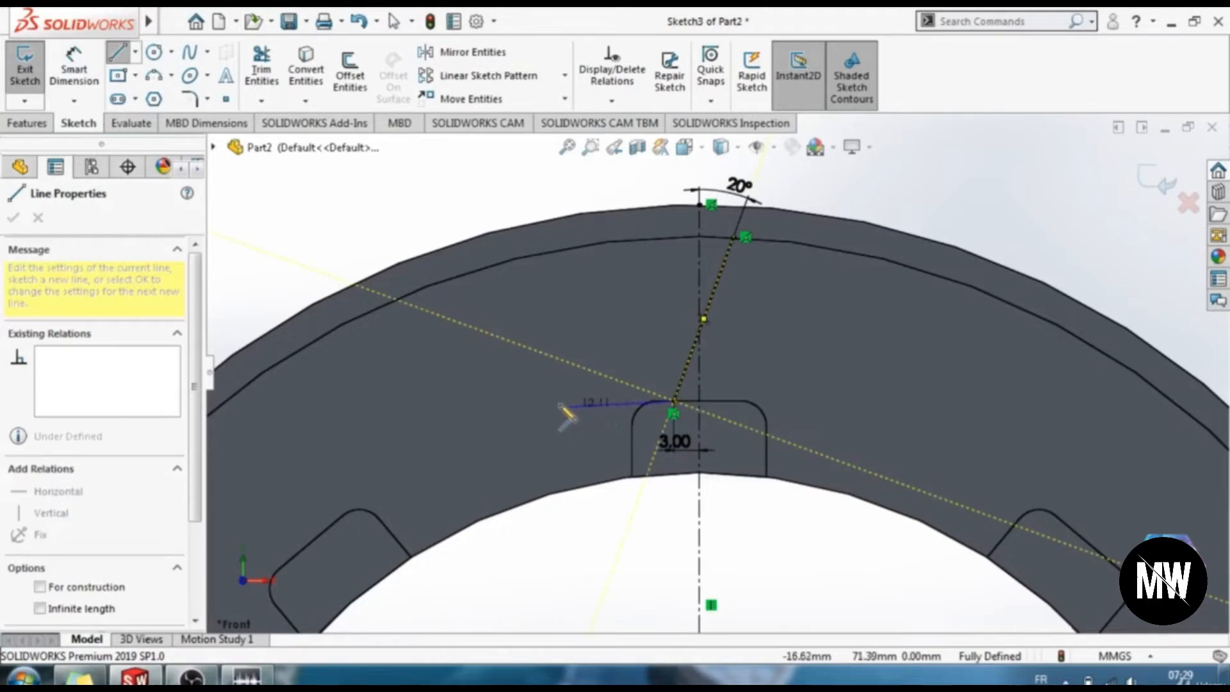
pyautogui.click(522, 402)
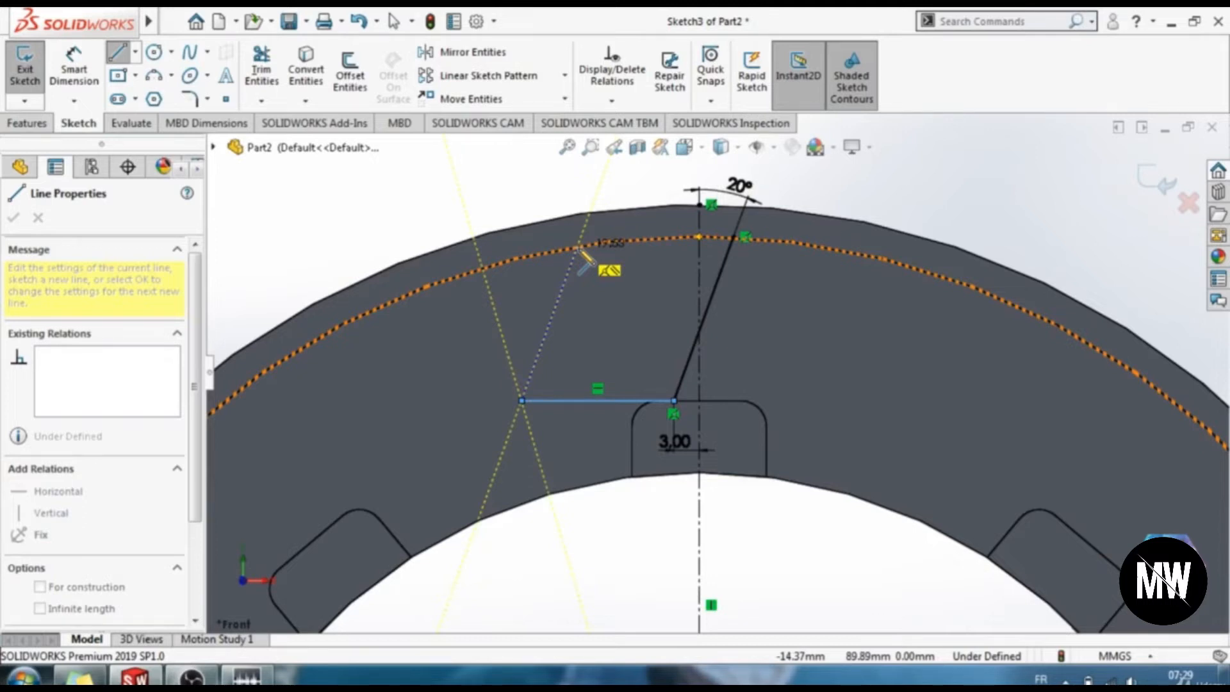
pyautogui.click(578, 247)
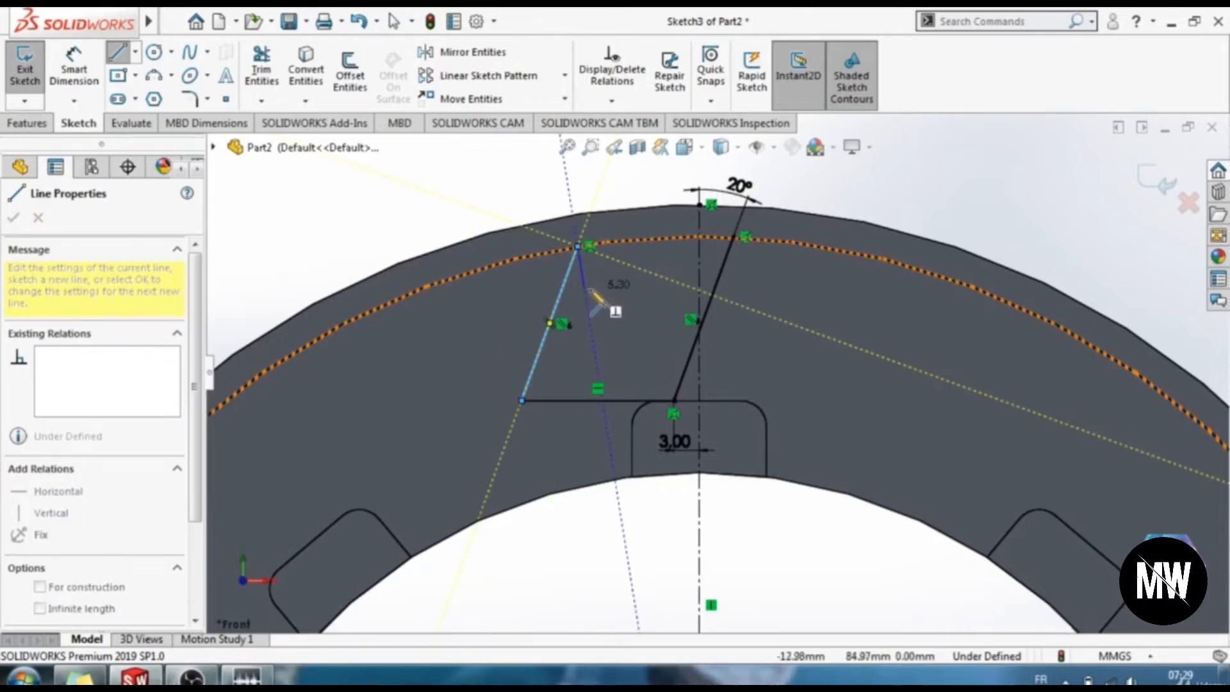
pyautogui.press('Escape')
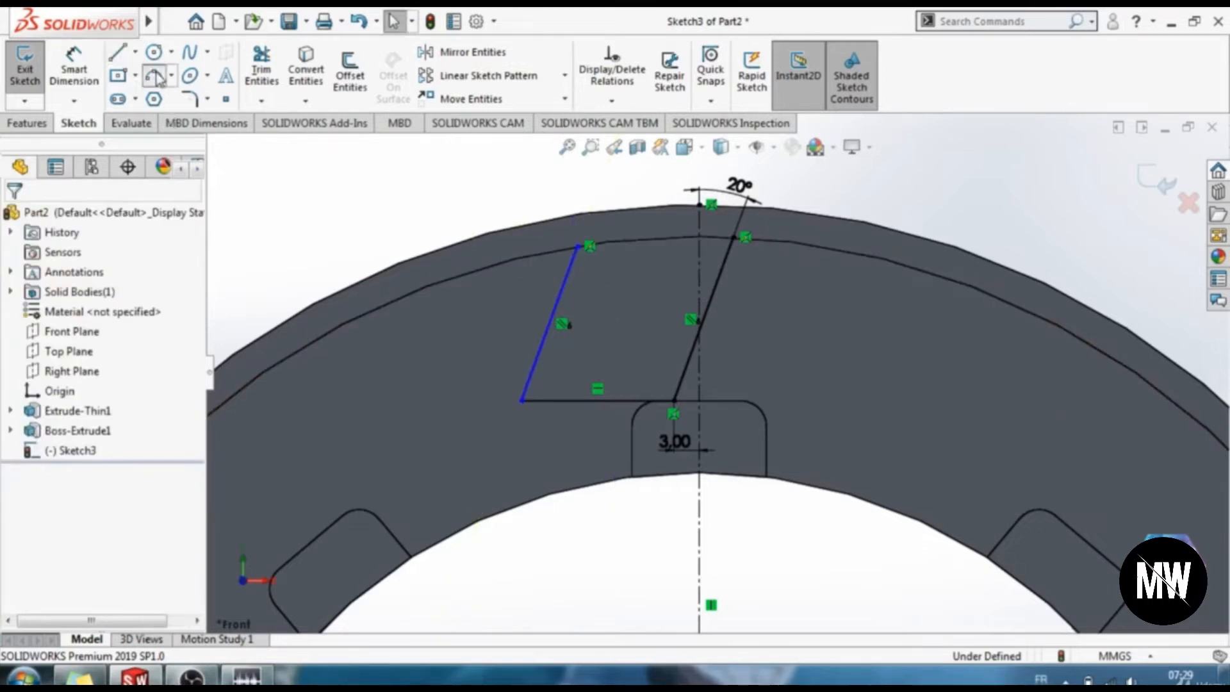
# Close the slanted profile with a three-point arc between the two upper line ends, following the face's outer edge.
pyautogui.click(155, 76)
pyautogui.click(578, 247)
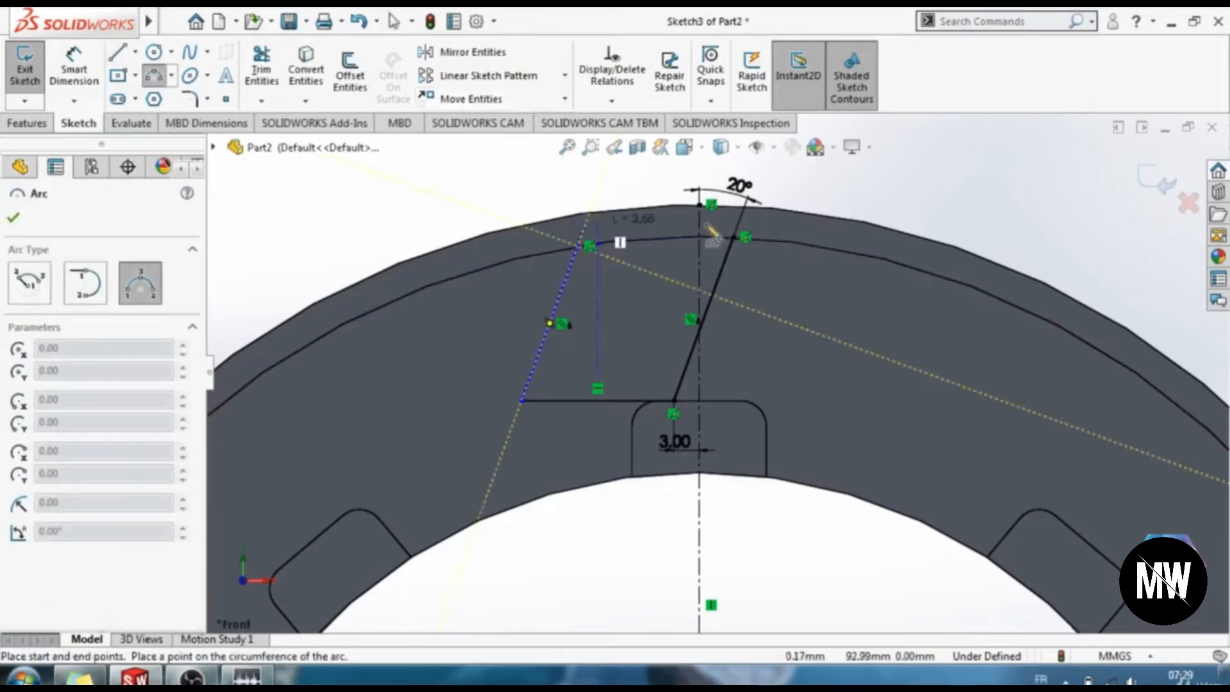
pyautogui.click(734, 238)
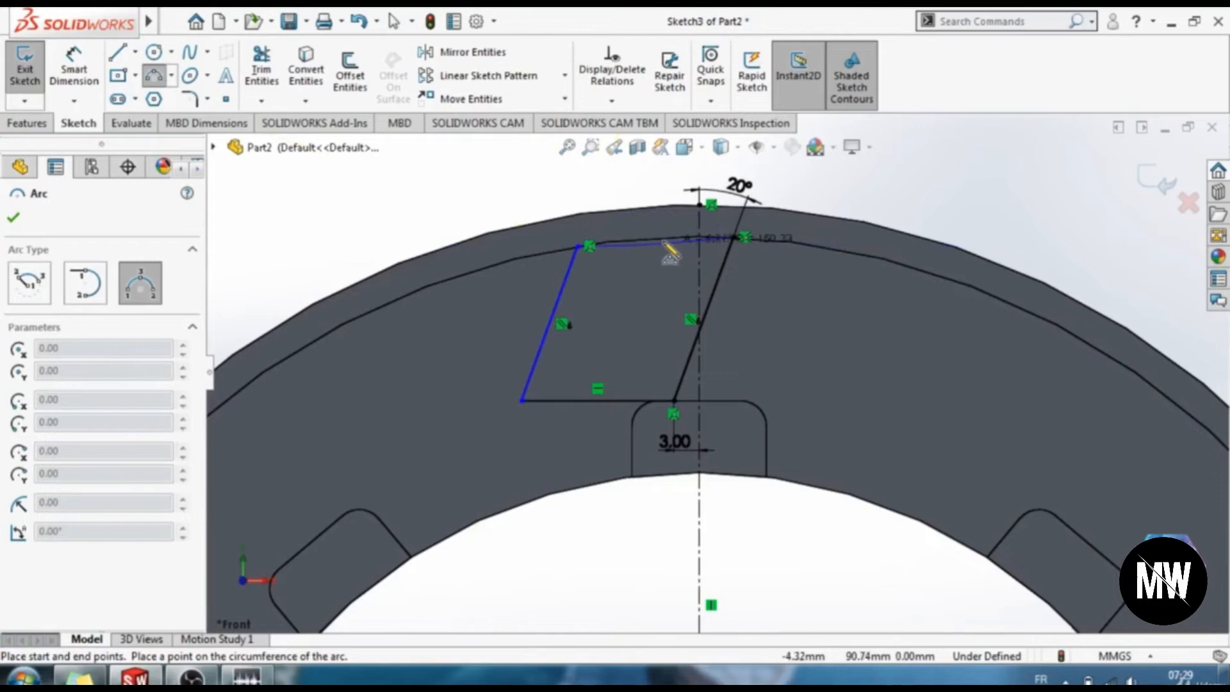
pyautogui.click(666, 248)
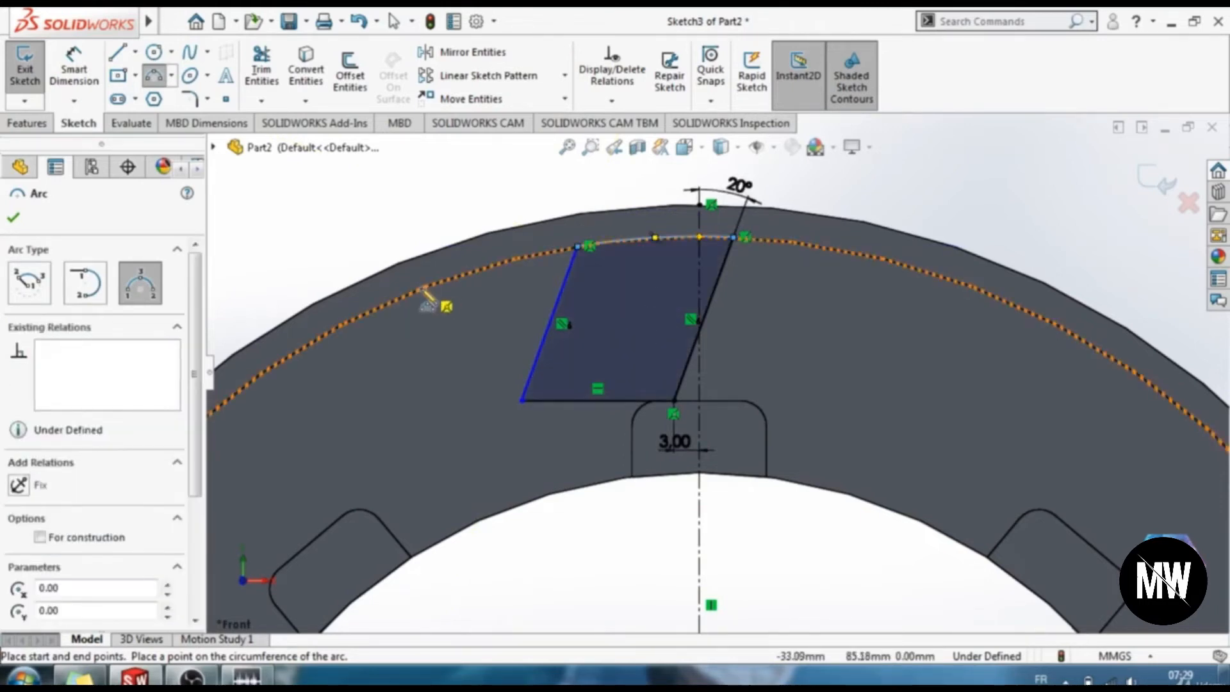
# Dimension the distance between the two parallel slanted lines as 12.5 mm.
pyautogui.scroll(-2, 682, 396)
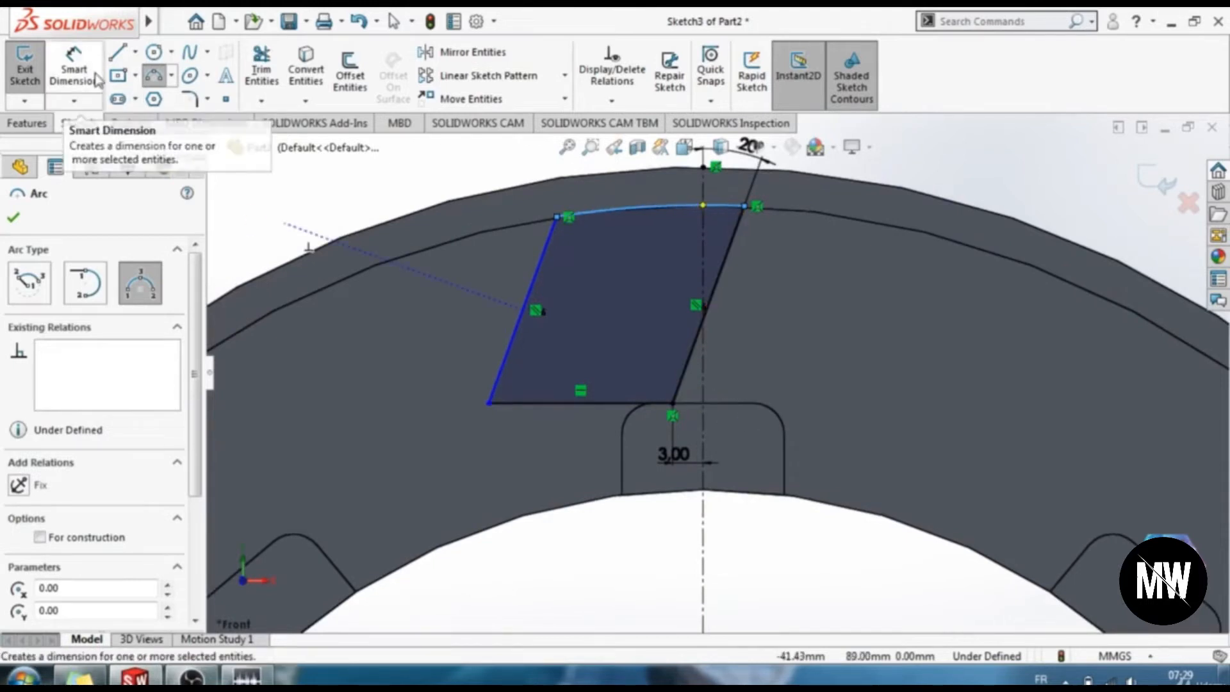
pyautogui.click(73, 71)
pyautogui.click(540, 259)
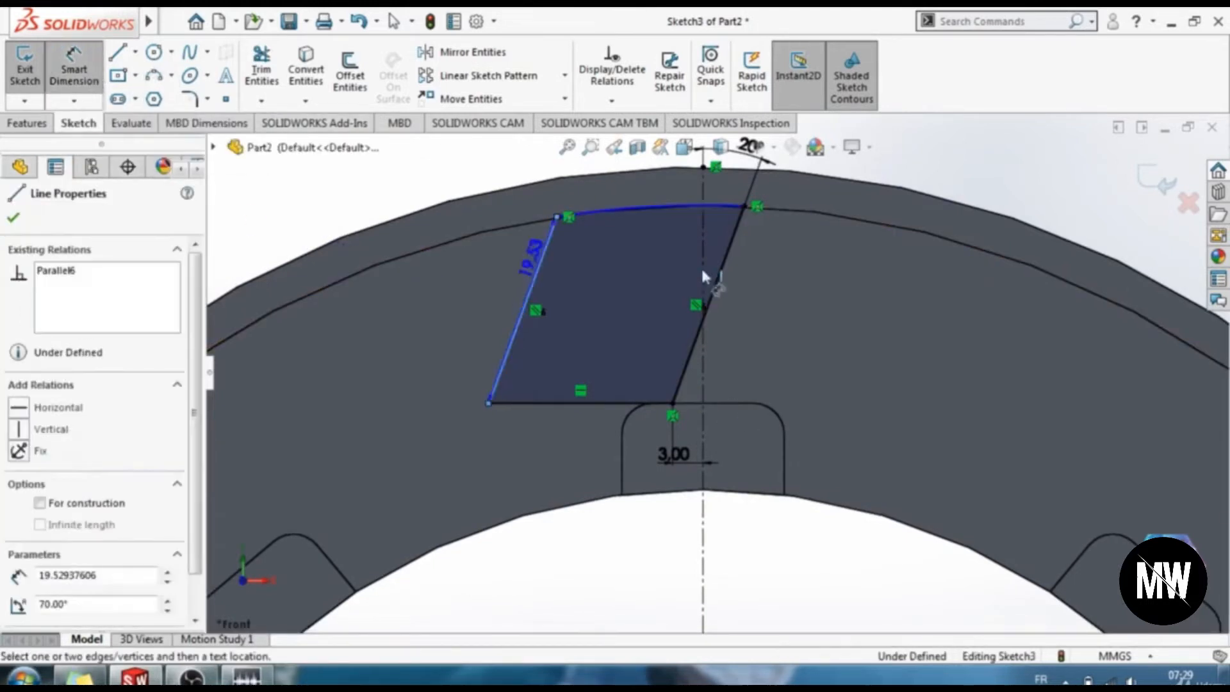
pyautogui.click(722, 277)
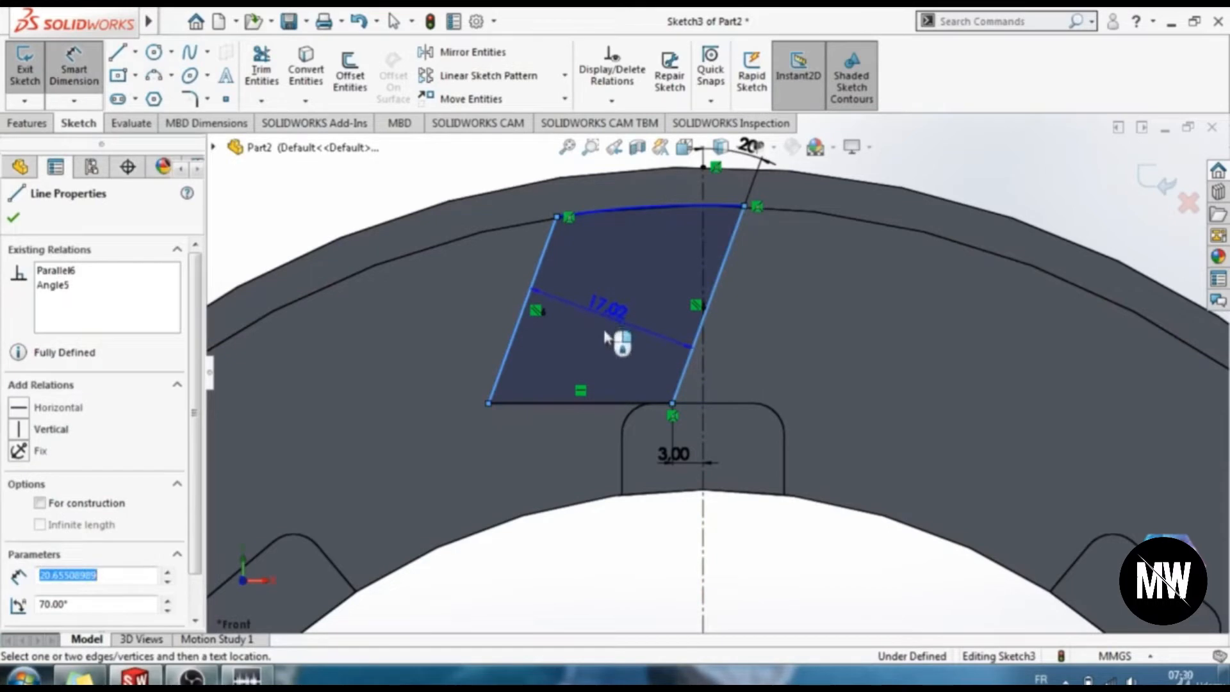
pyautogui.click(614, 346)
pyautogui.write('12.5')
pyautogui.press('Return')
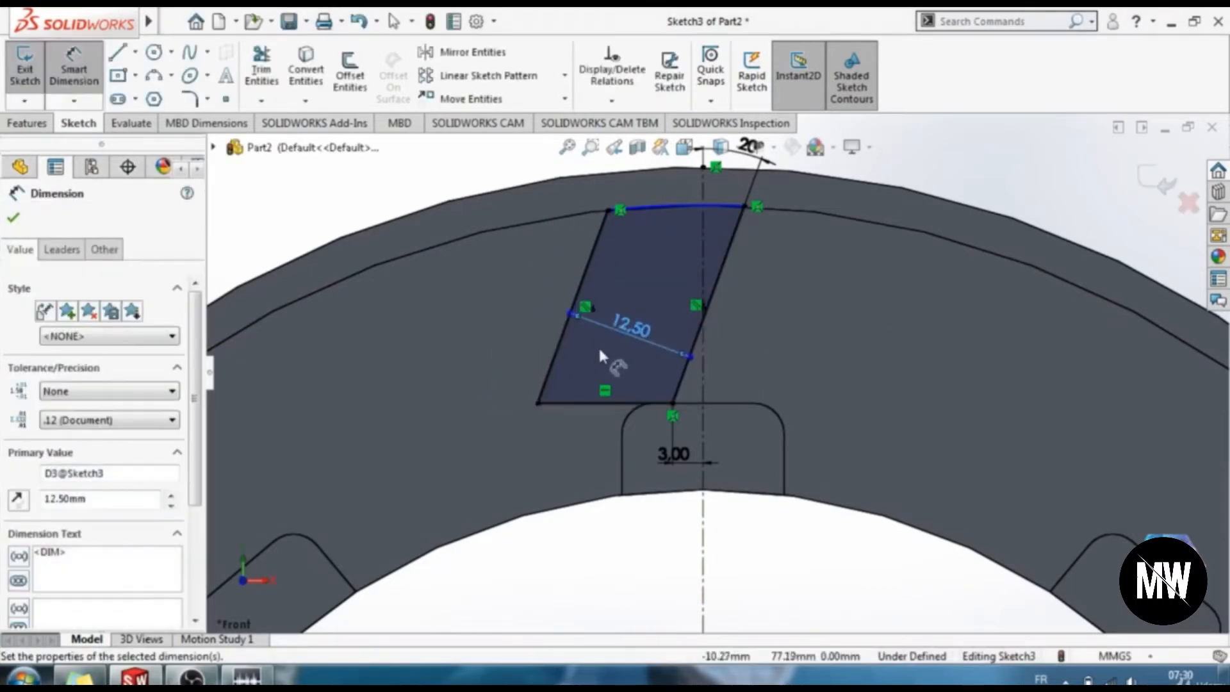
# Fillet the slanted profile's two upper corners, with radius 3 mm on the left corner and 2 mm on the right corner.
pyautogui.scroll(-2, 657, 229)
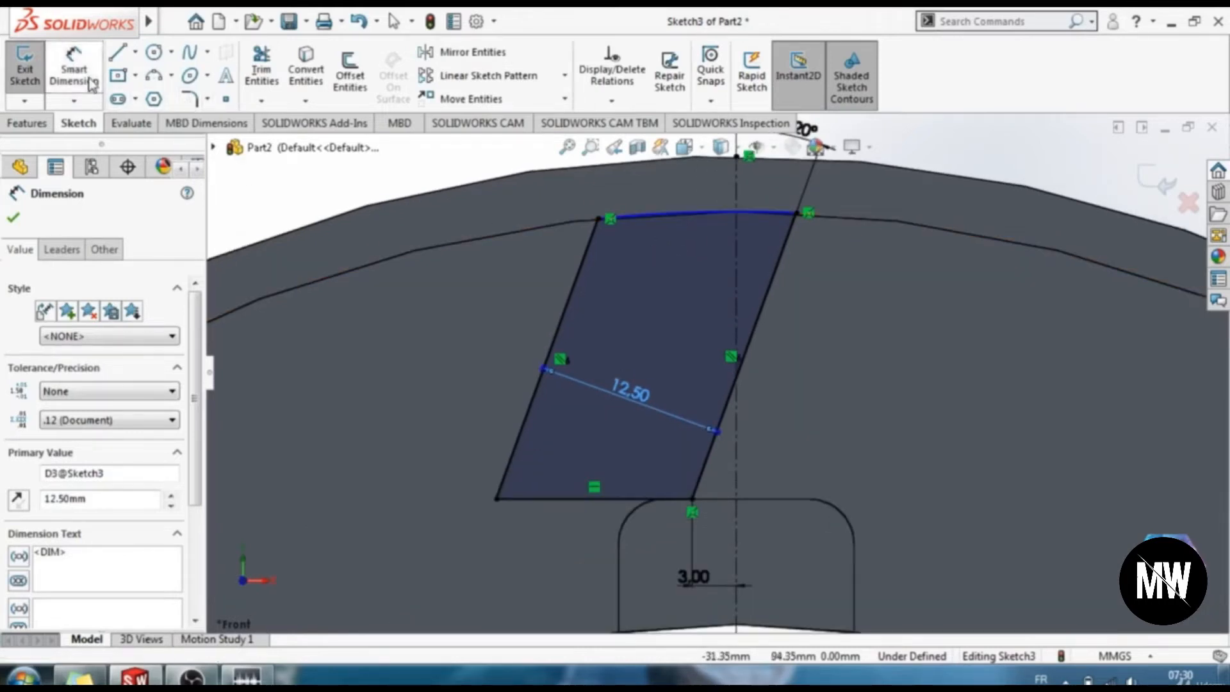
pyautogui.click(74, 67)
pyautogui.click(189, 100)
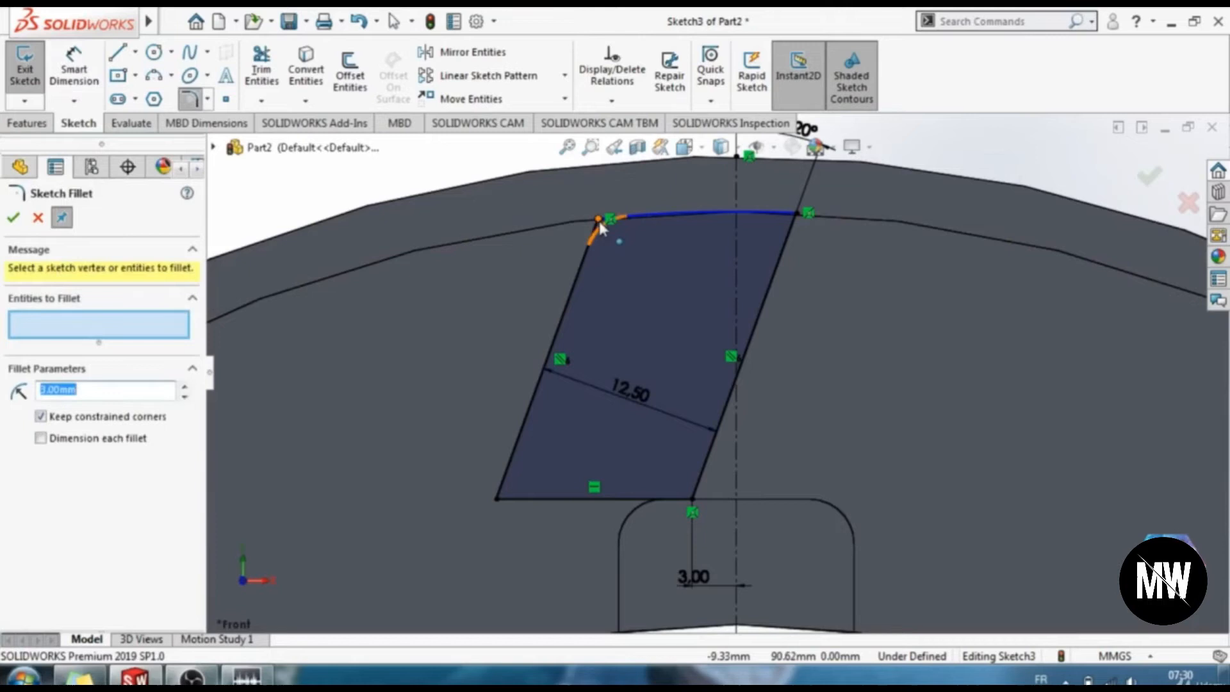
pyautogui.click(598, 219)
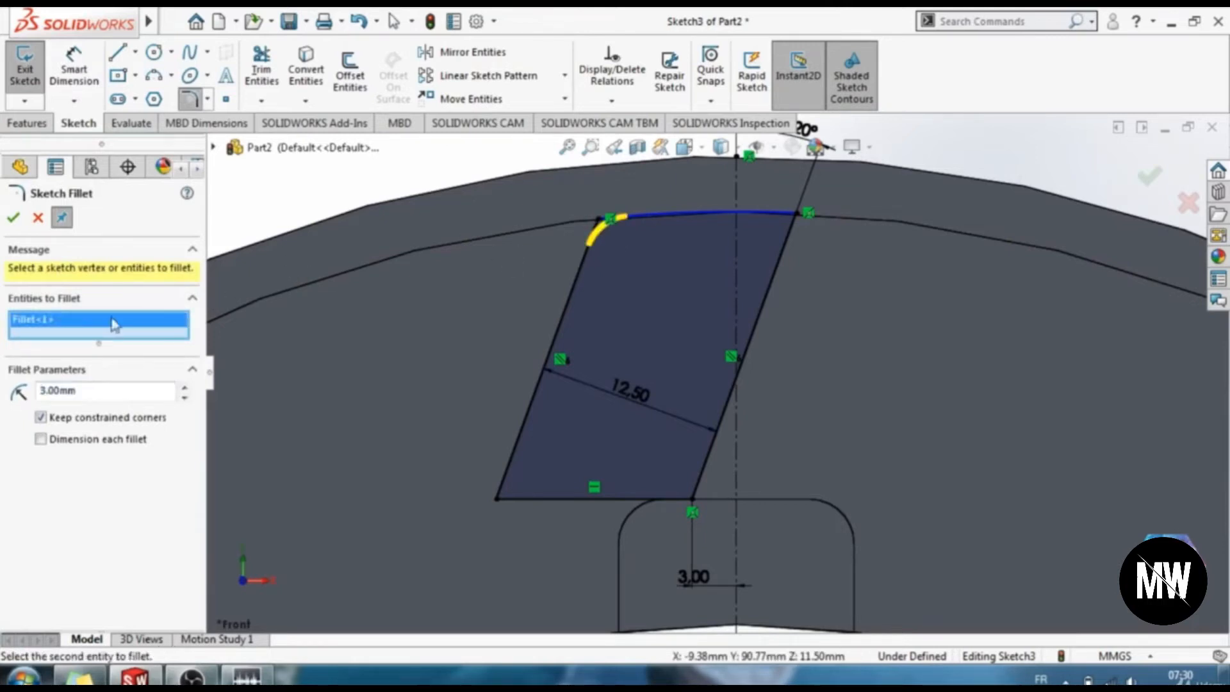
pyautogui.click(12, 220)
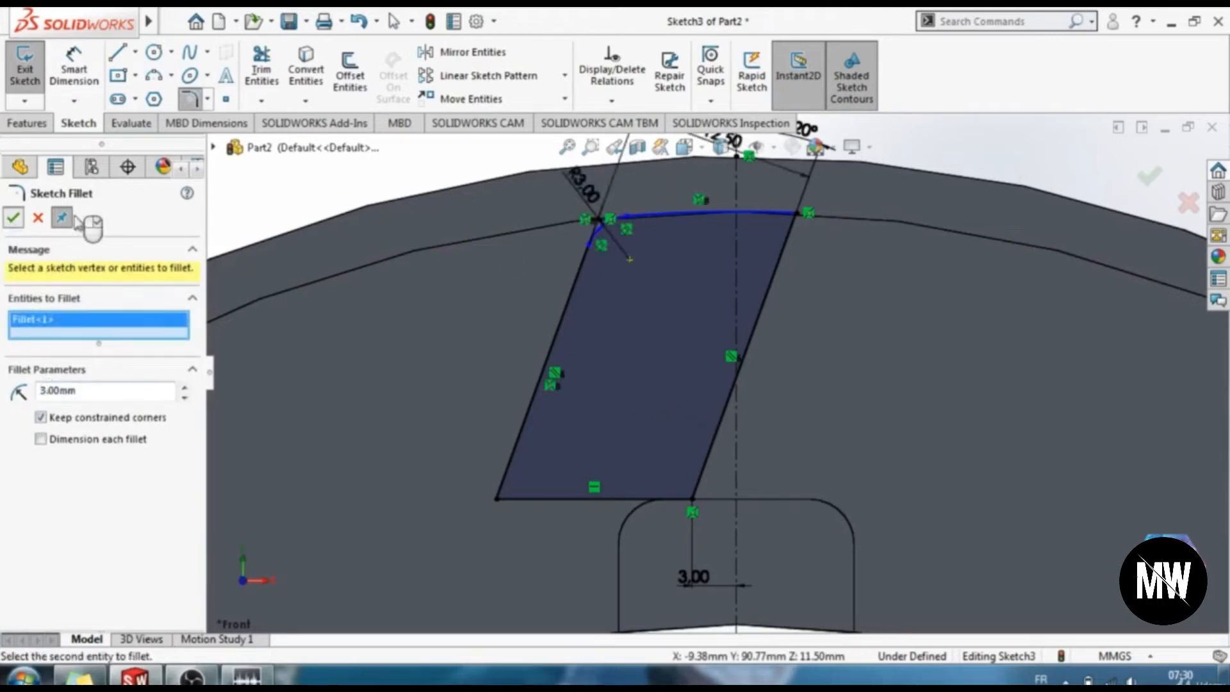
pyautogui.click(793, 214)
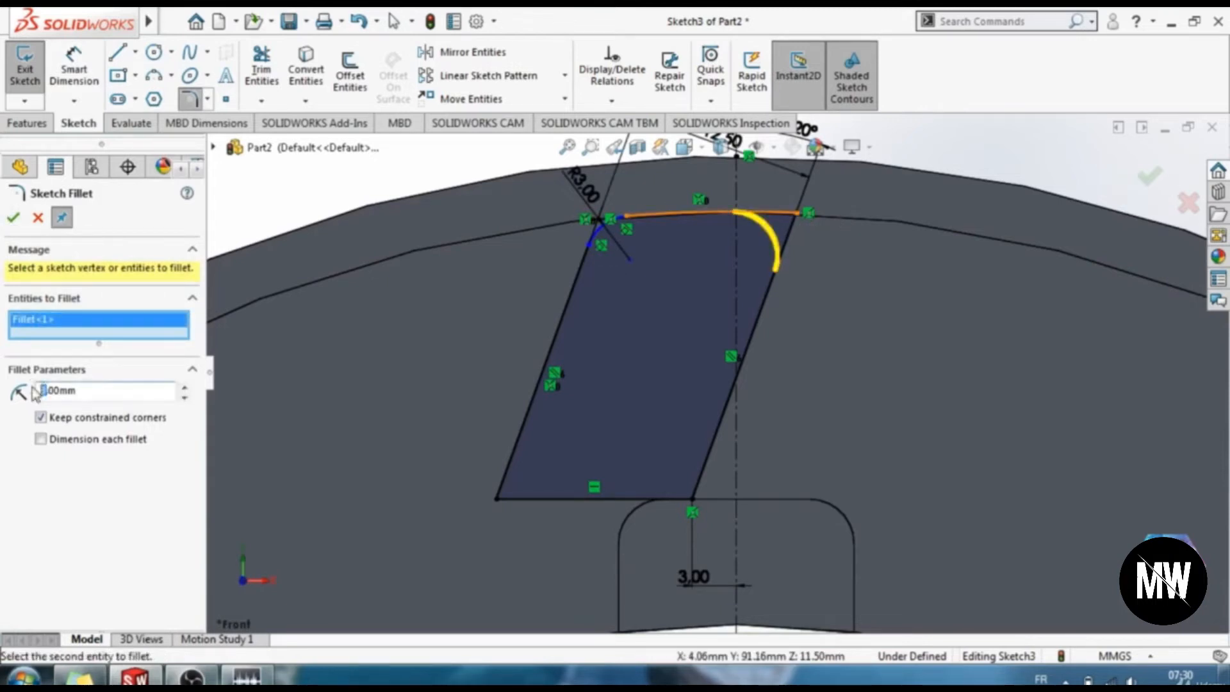
pyautogui.click(12, 219)
pyautogui.click(12, 220)
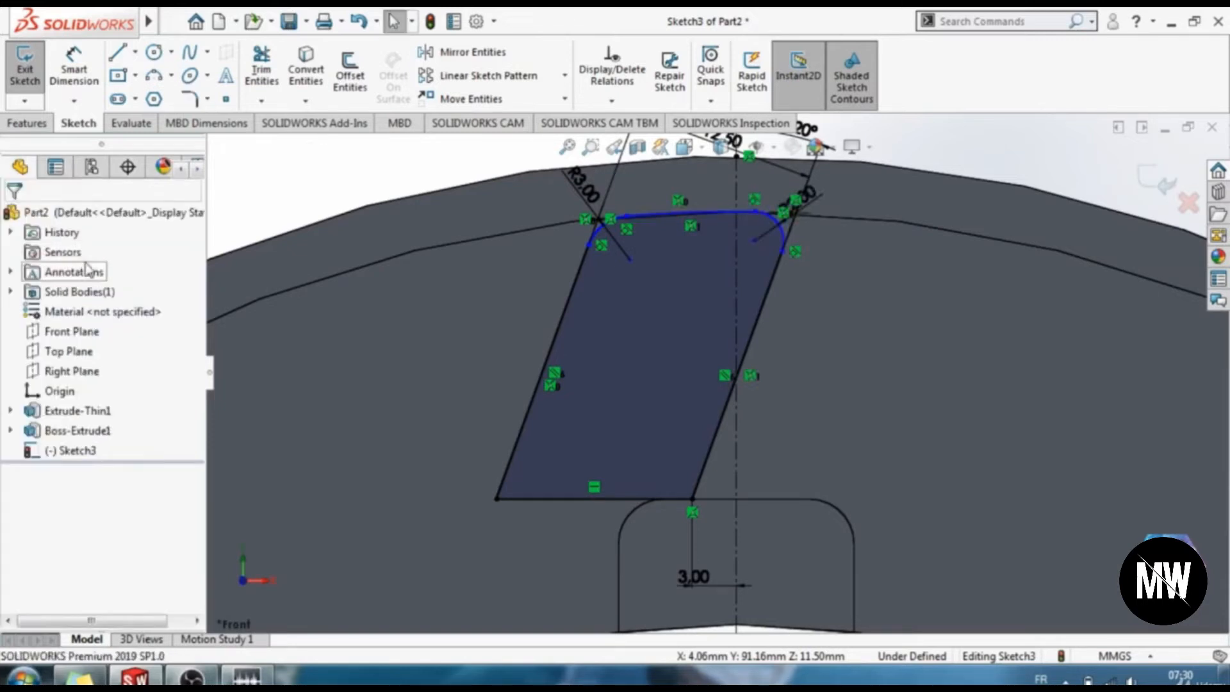
# Finish the sketch and extrude the slanted profile as a blind boss 2 mm deep, merged with the ring.
pyautogui.click(24, 67)
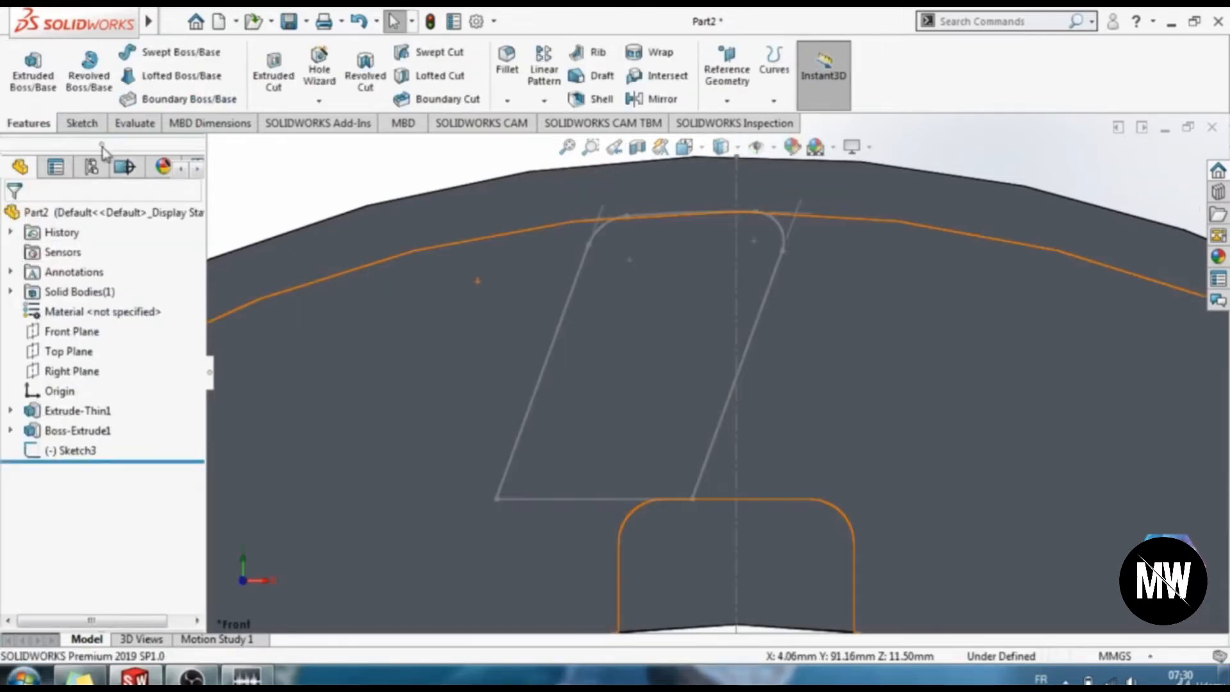
pyautogui.click(32, 70)
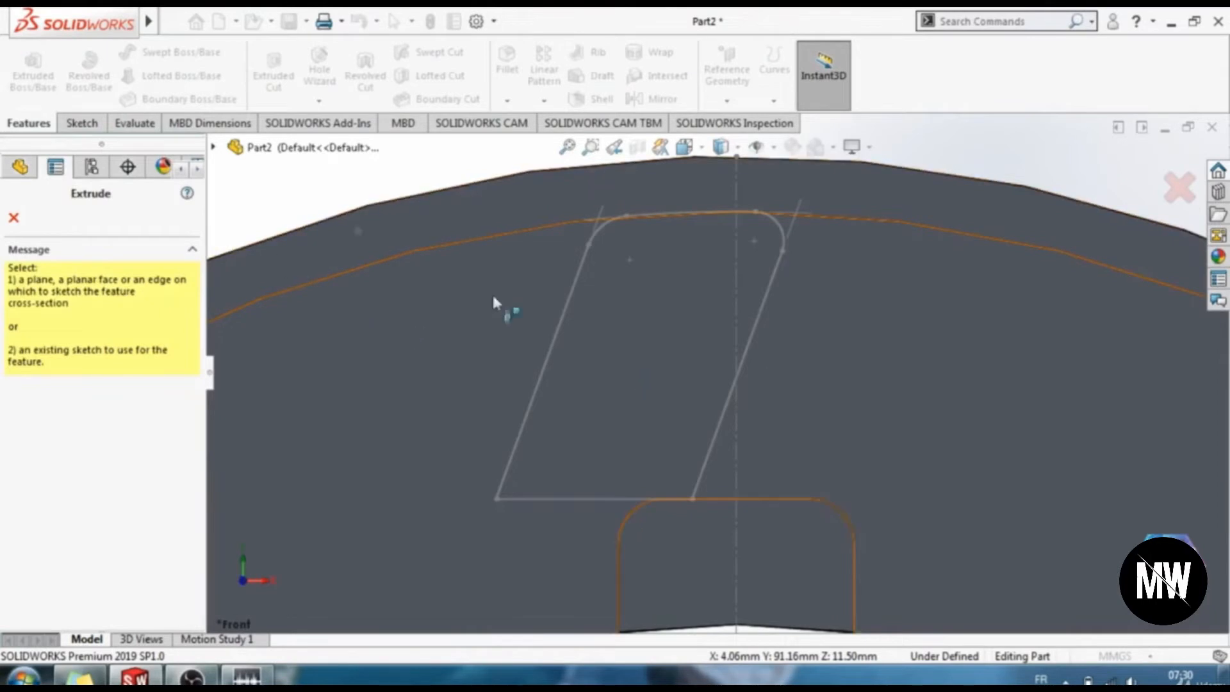
pyautogui.click(214, 146)
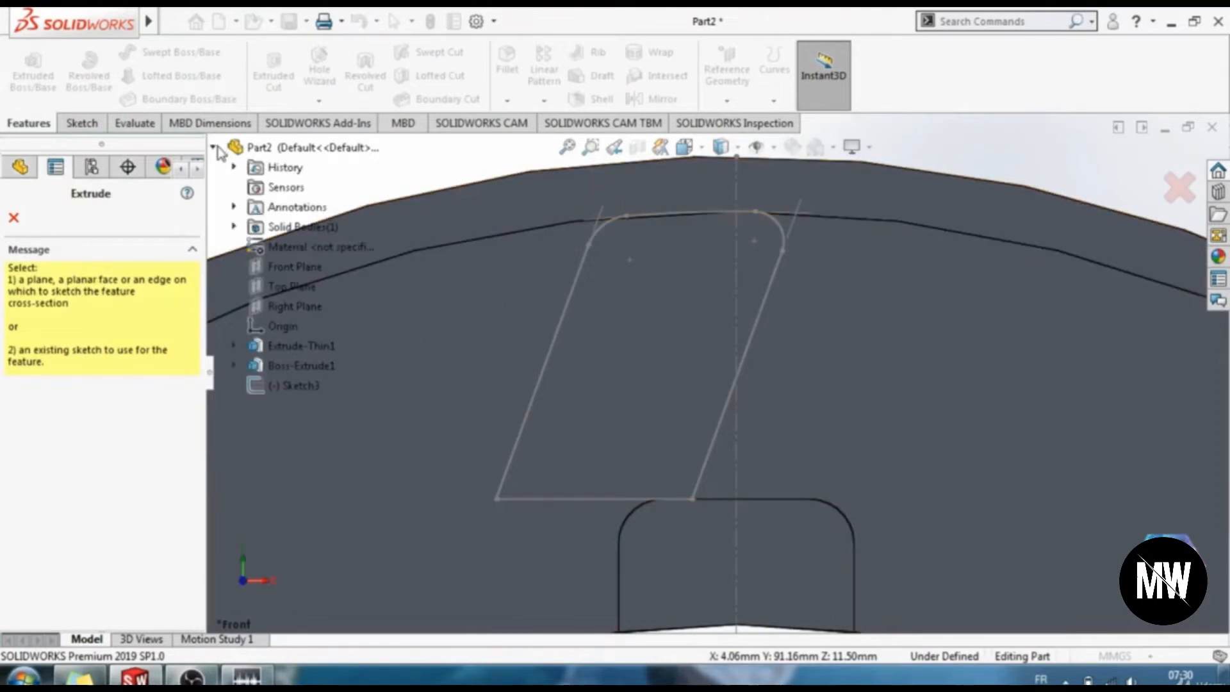
pyautogui.click(301, 393)
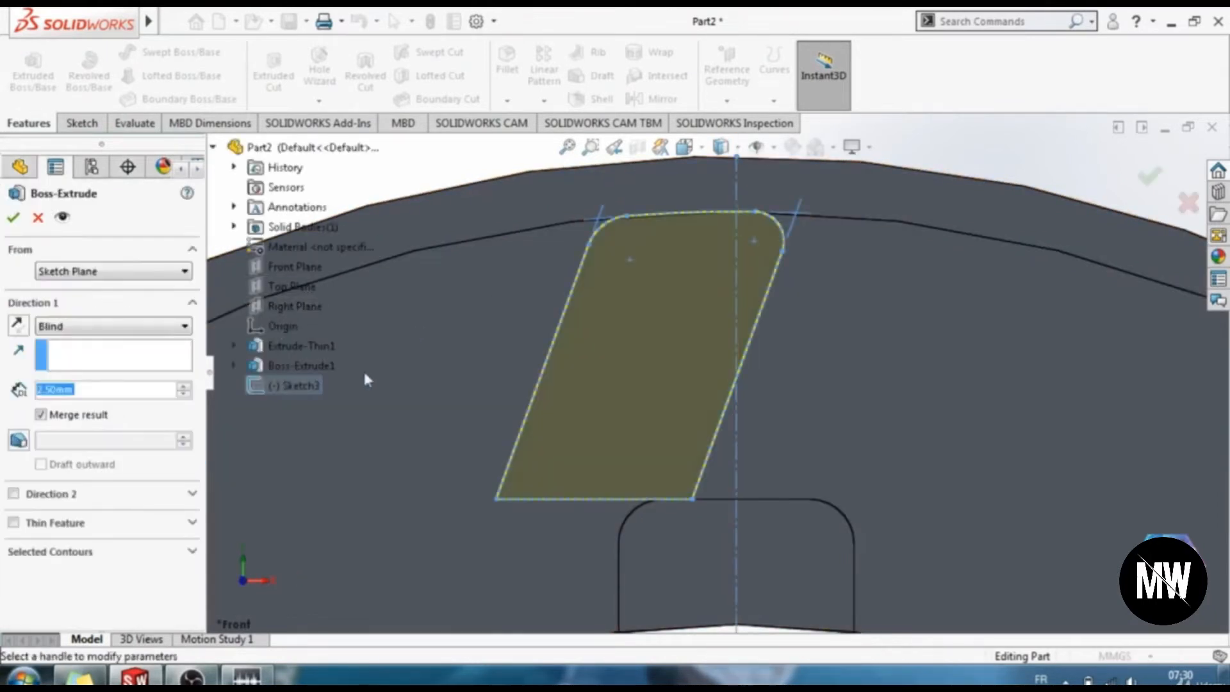
pyautogui.click(57, 390)
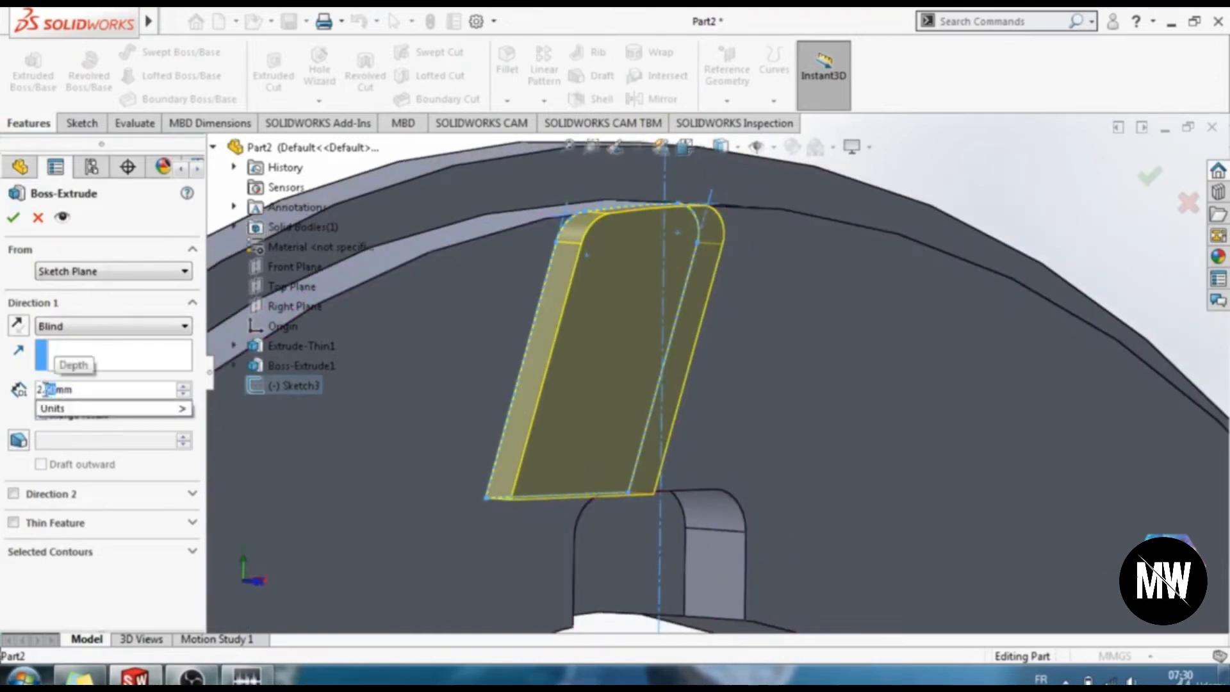
pyautogui.press('BackSpace')
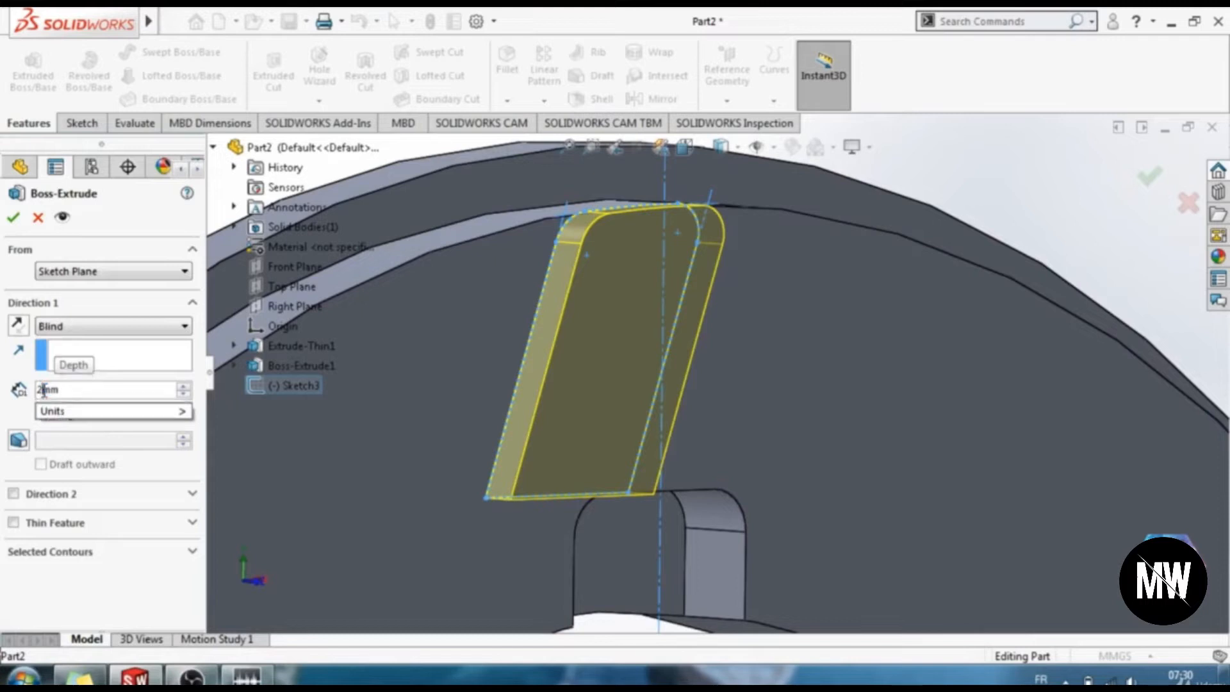
pyautogui.click(13, 217)
# Start a new sketch on the front face of the slanted boss, seen in front view.
pyautogui.scroll(-2, 824, 394)
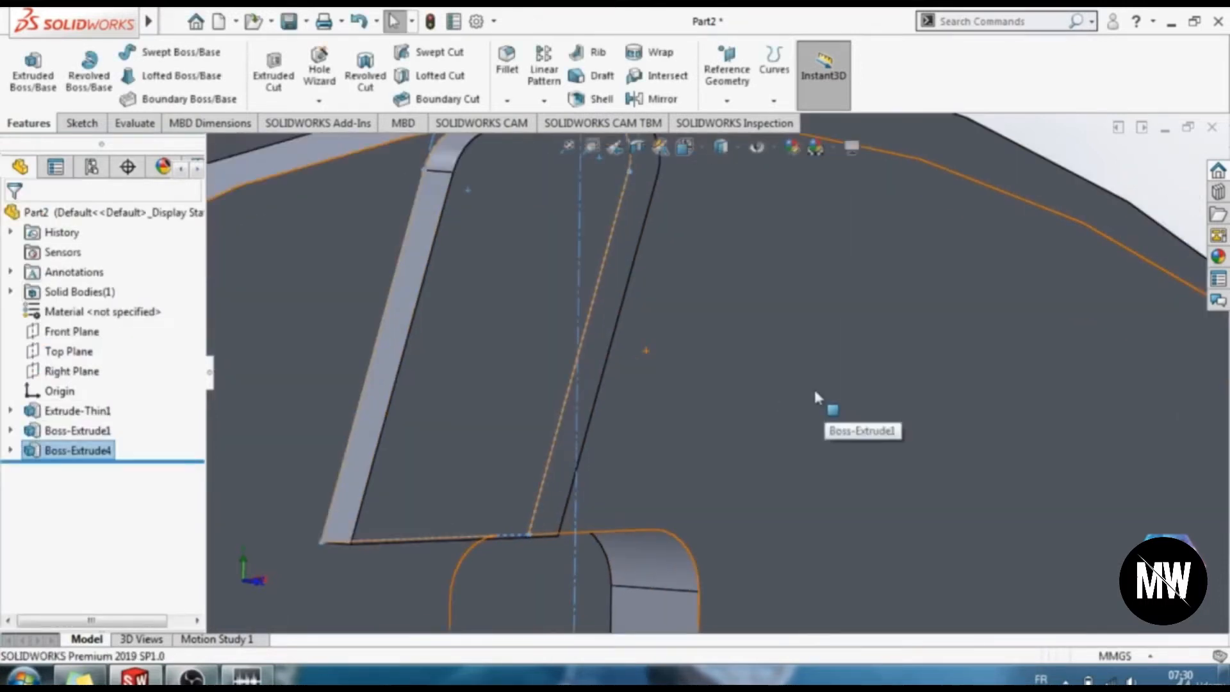
pyautogui.scroll(2, 814, 388)
pyautogui.click(582, 273)
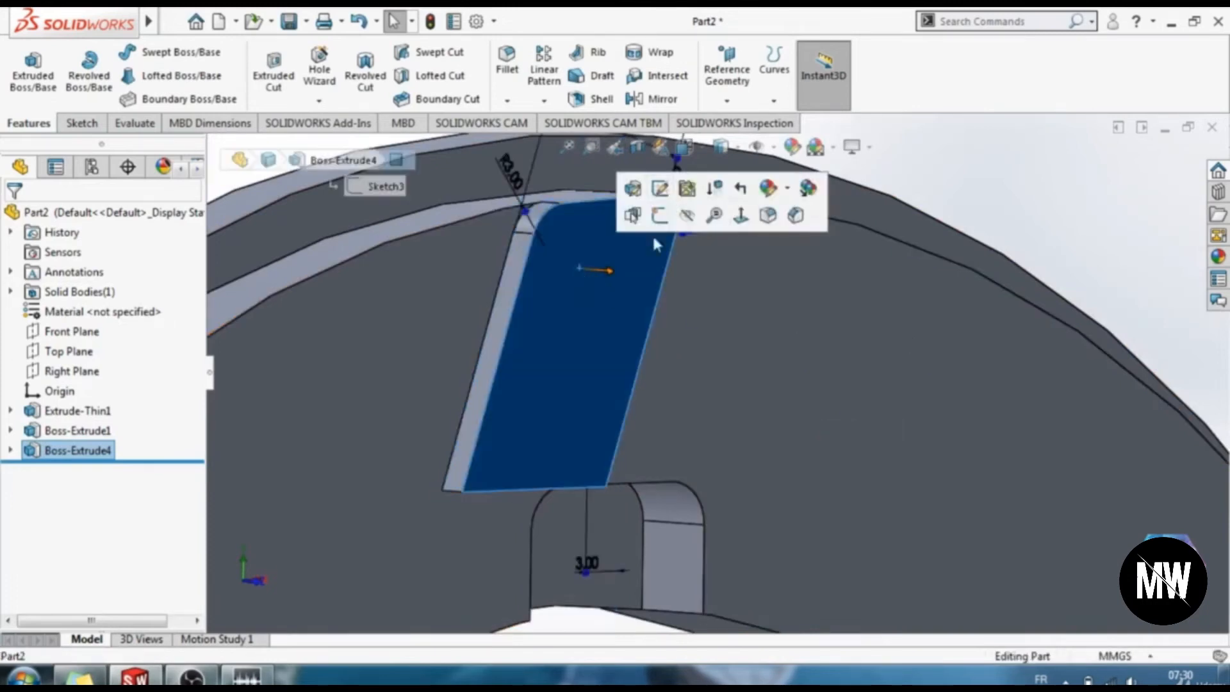
pyautogui.click(683, 148)
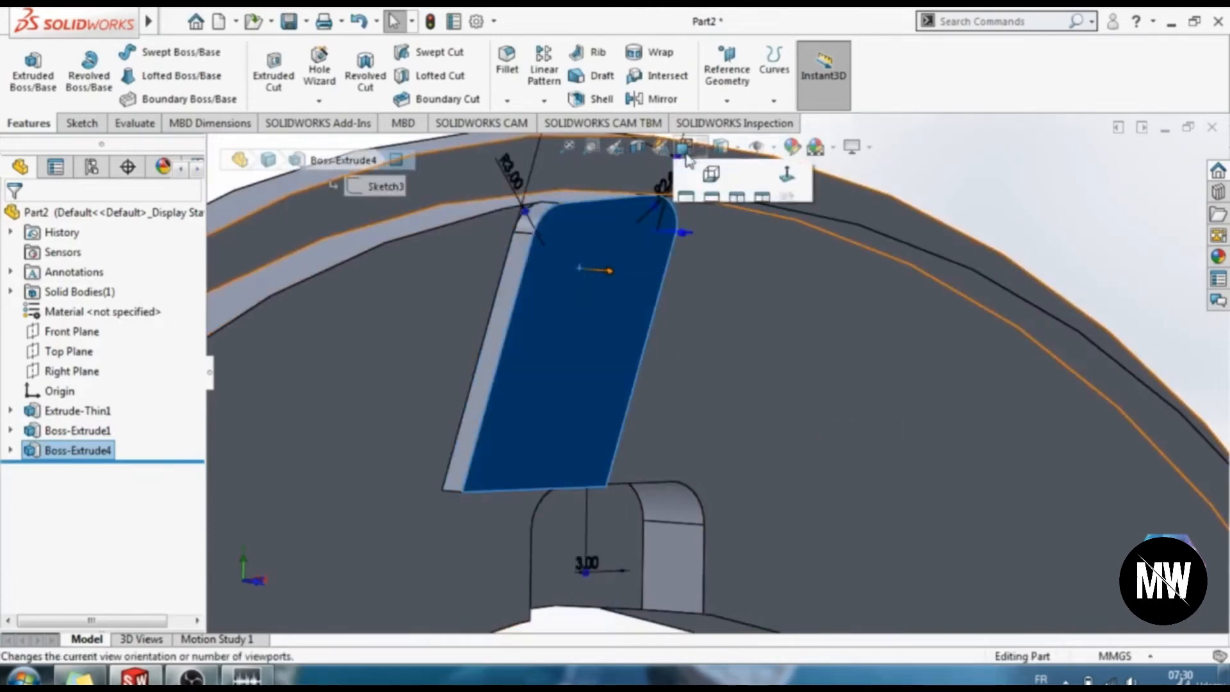
pyautogui.click(712, 223)
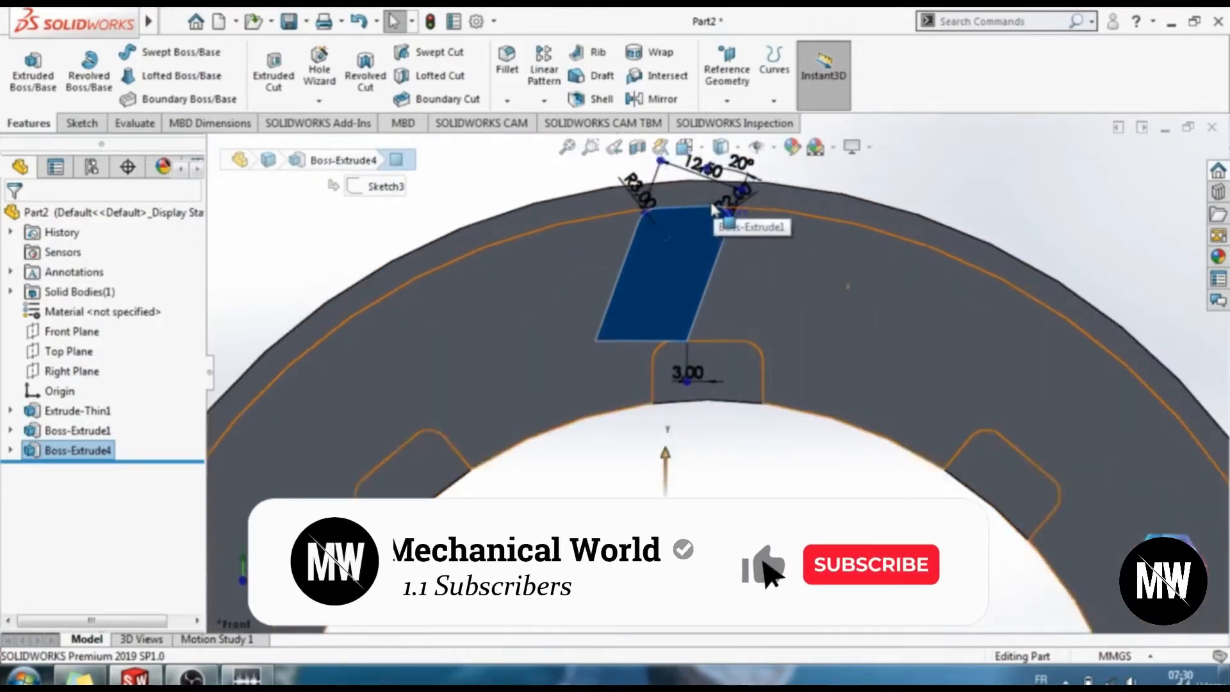
pyautogui.click(98, 125)
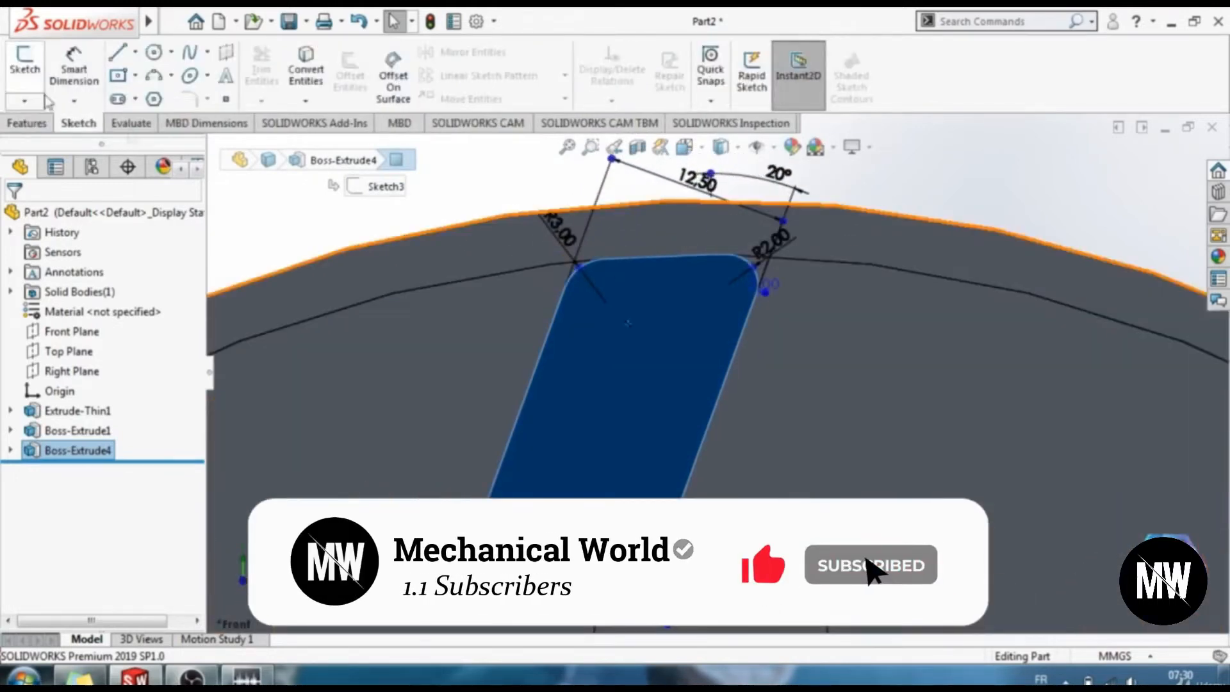
pyautogui.click(25, 64)
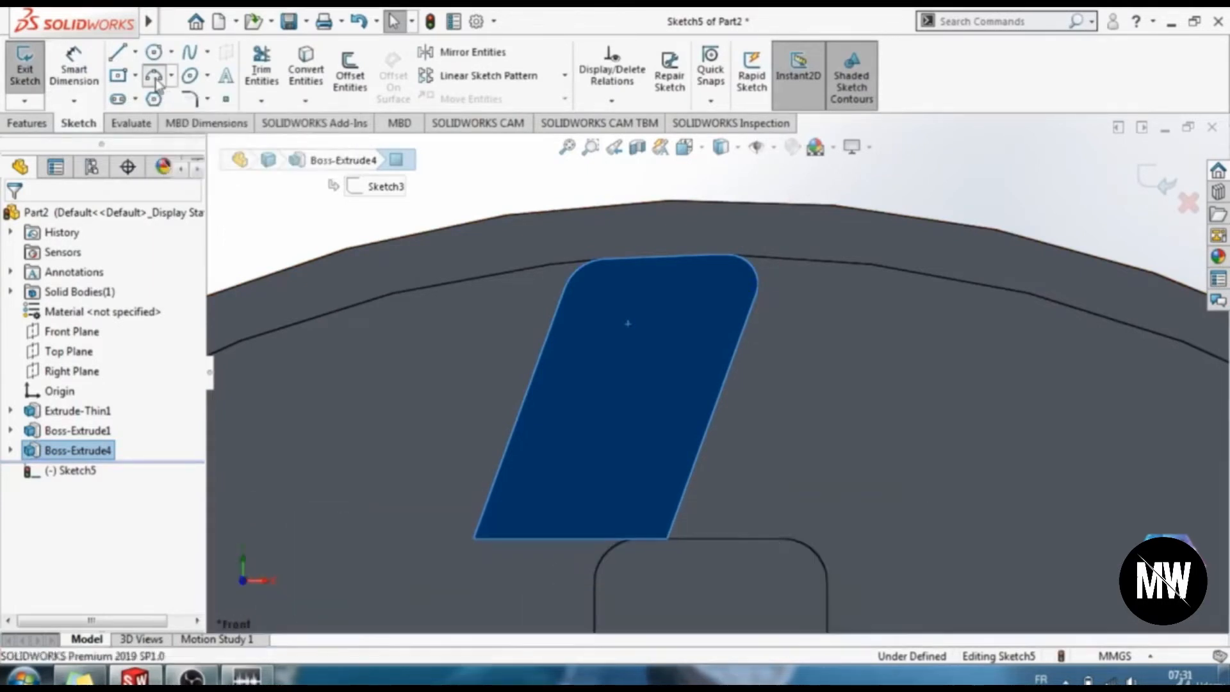
# Trace the slanted boss's upper edge and both rounded upper corners with three connected three-point arcs.
pyautogui.click(153, 77)
pyautogui.scroll(-1, 608, 263)
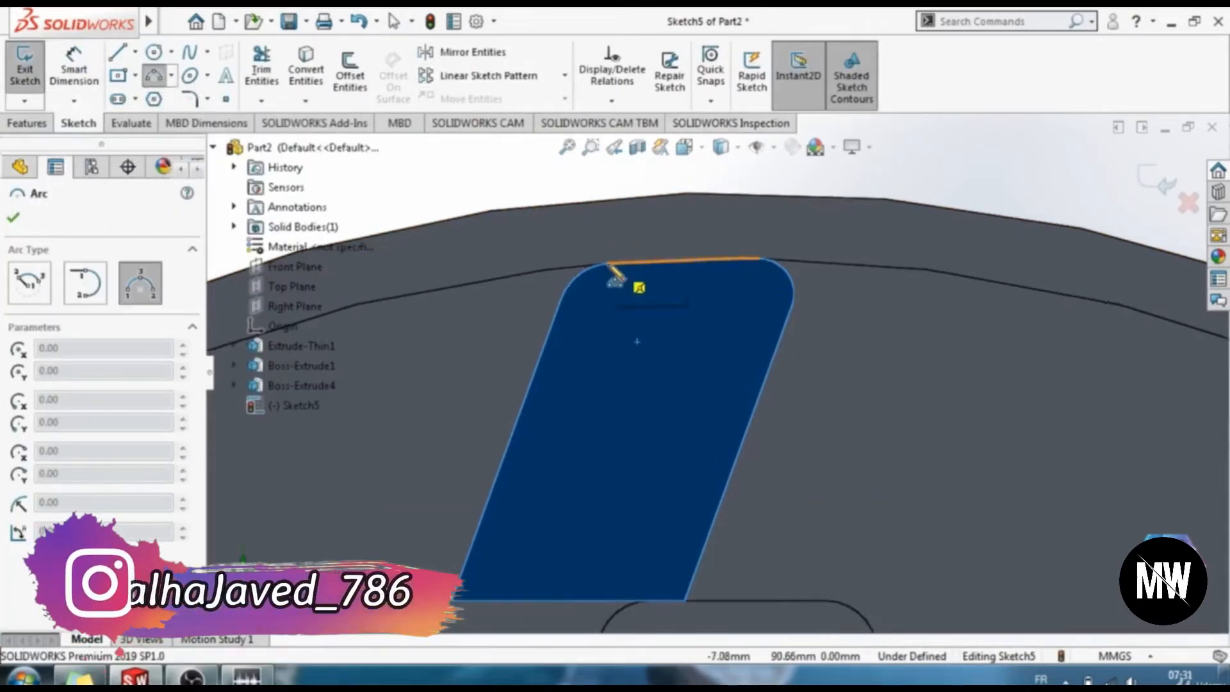
pyautogui.scroll(-1, 610, 266)
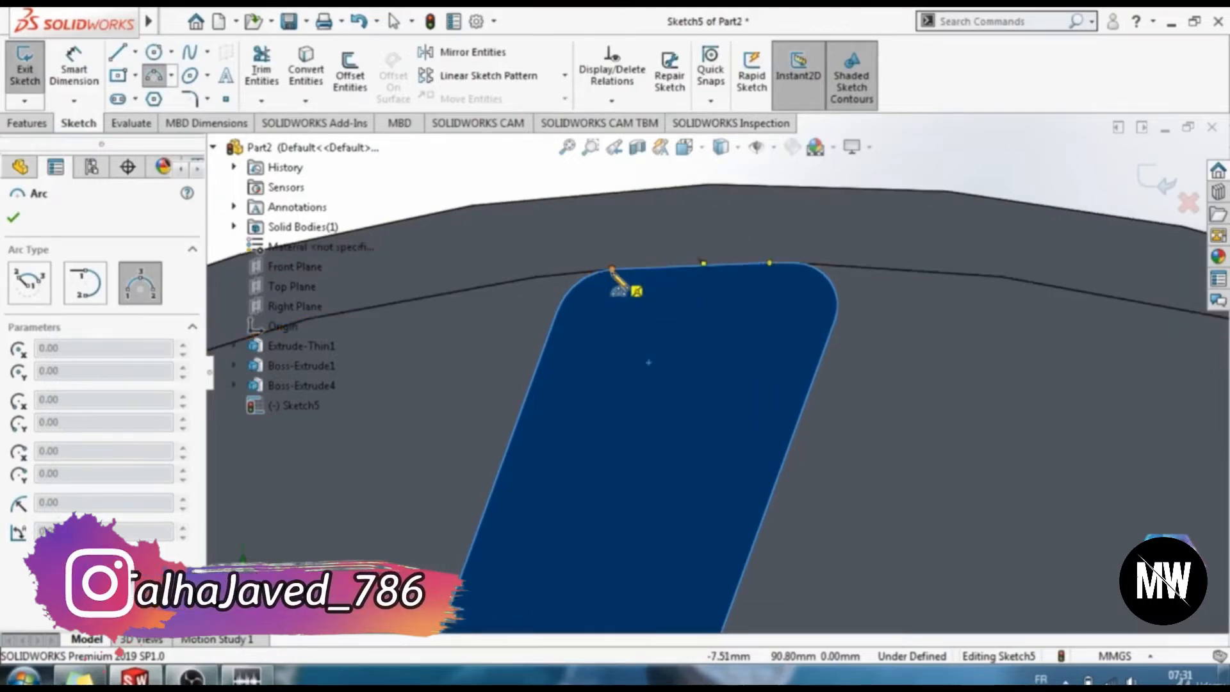
pyautogui.click(613, 273)
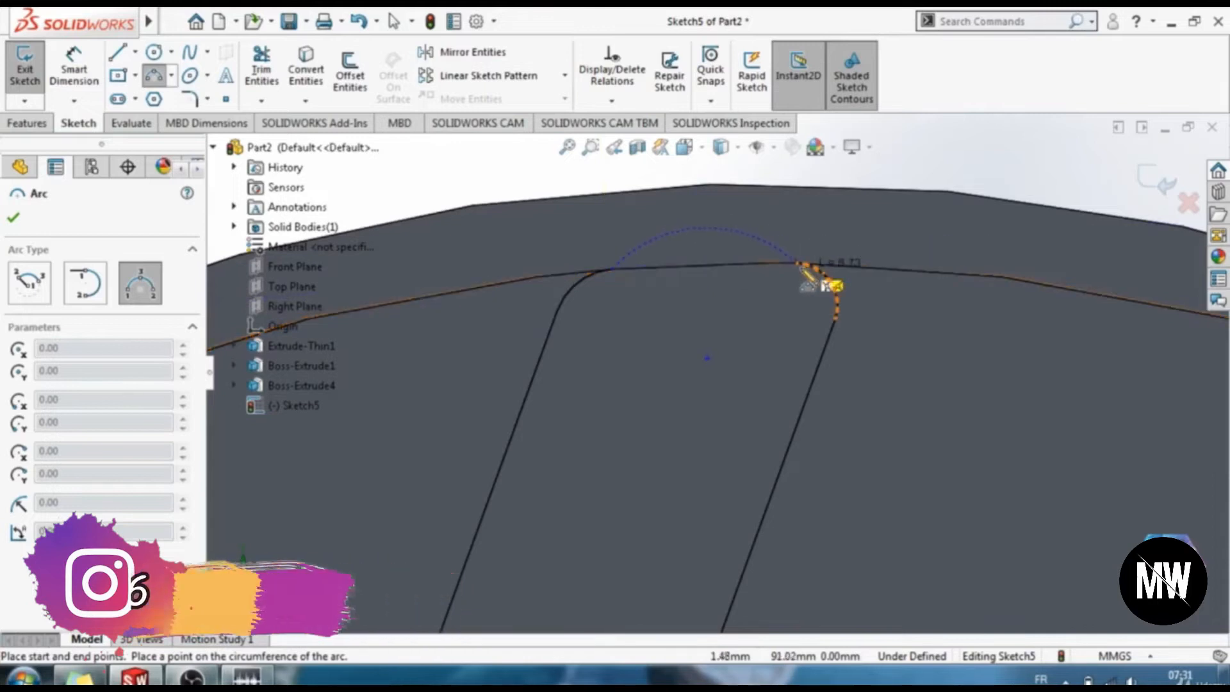
pyautogui.click(795, 263)
pyautogui.click(705, 265)
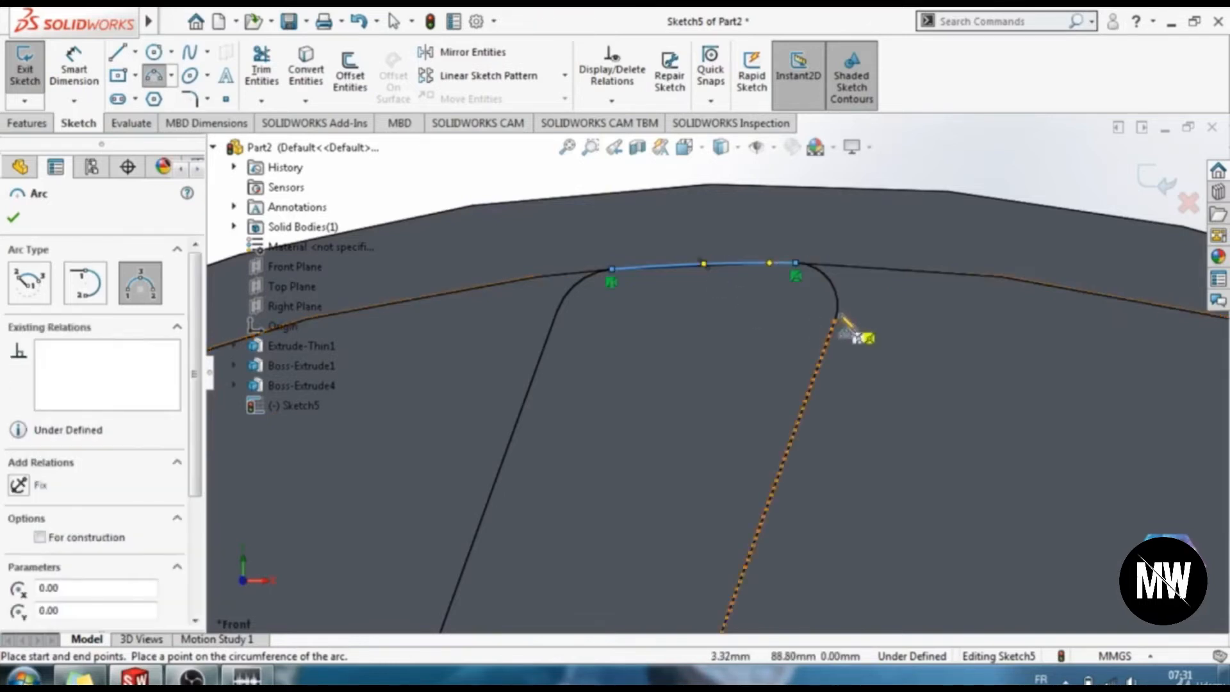
pyautogui.click(837, 318)
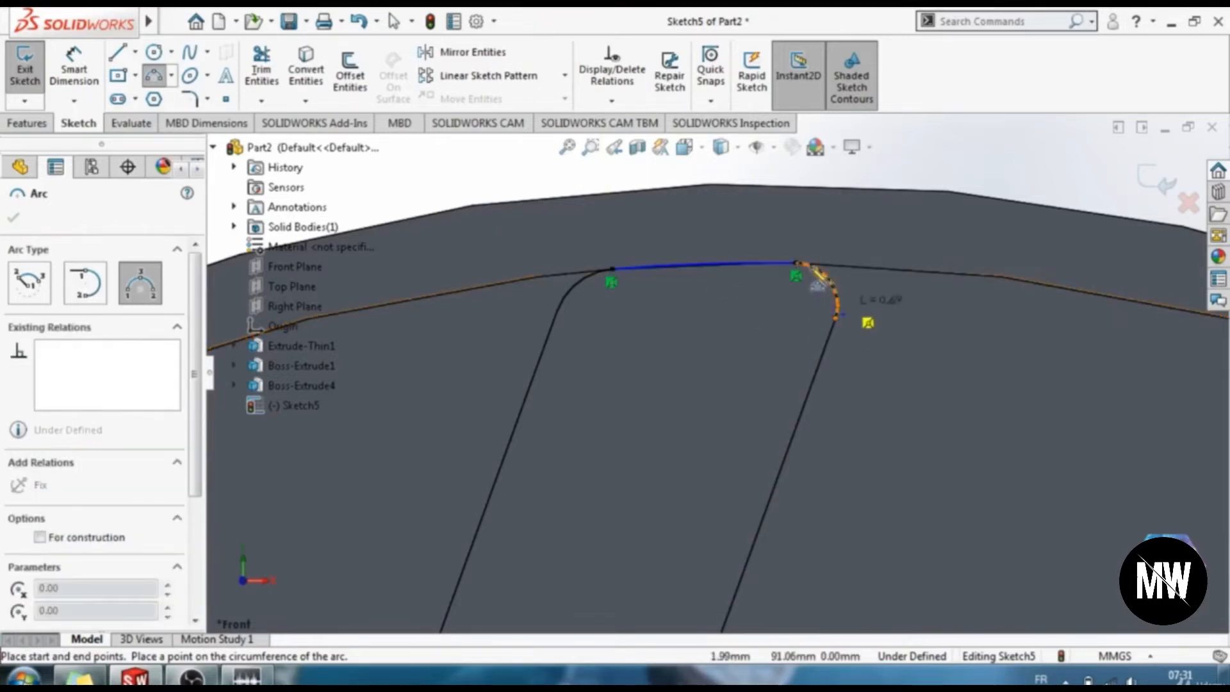
pyautogui.click(834, 289)
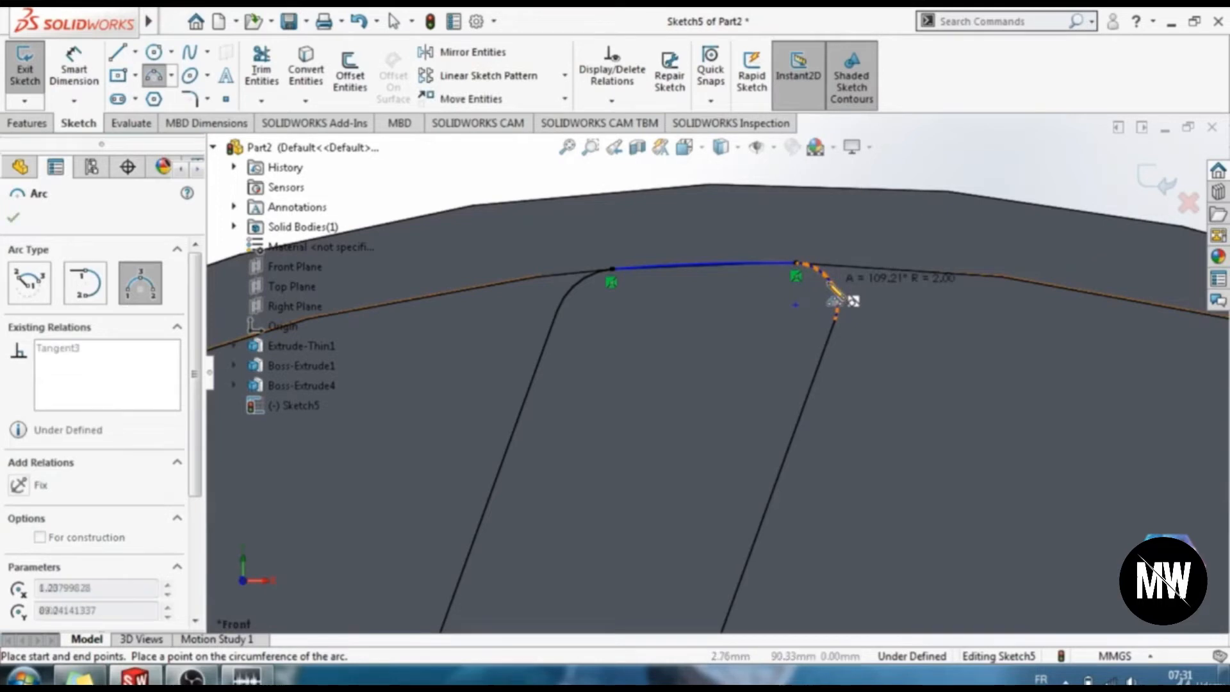
pyautogui.click(557, 311)
pyautogui.click(574, 292)
pyautogui.scroll(-1, 783, 356)
pyautogui.scroll(3, 783, 356)
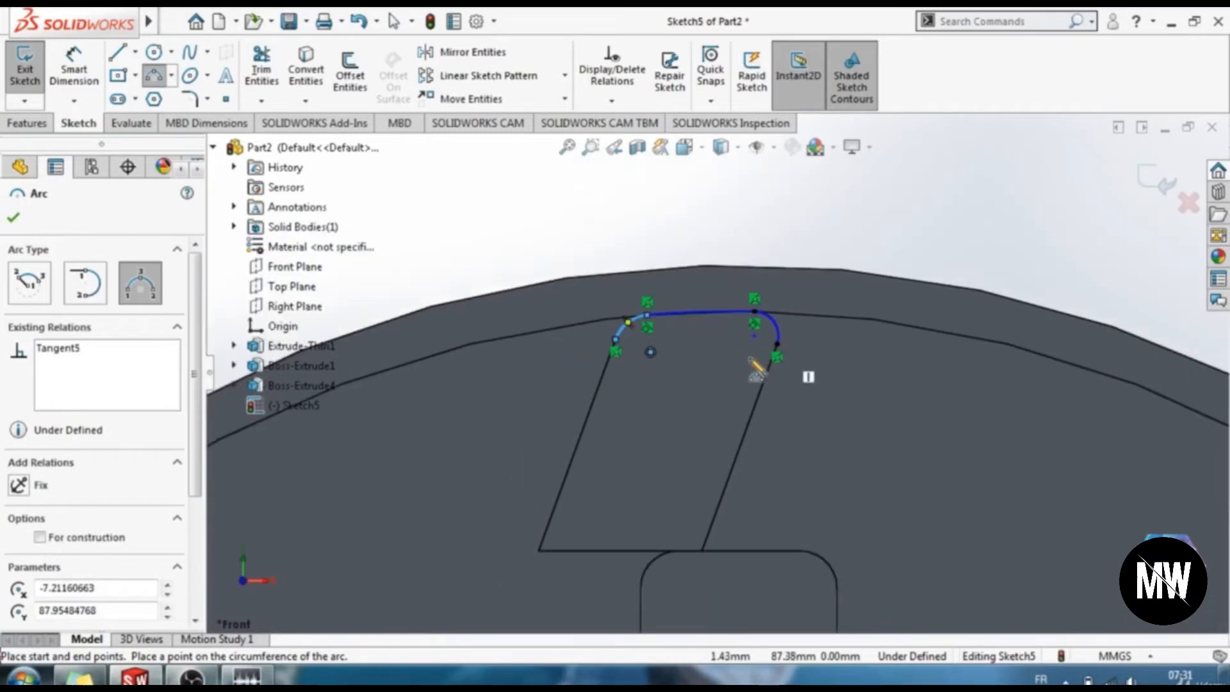
# Close the profile with lines along both slanted edges and a horizontal line across the boss, about 7.8 mm below its upper edge.
pyautogui.press('l')
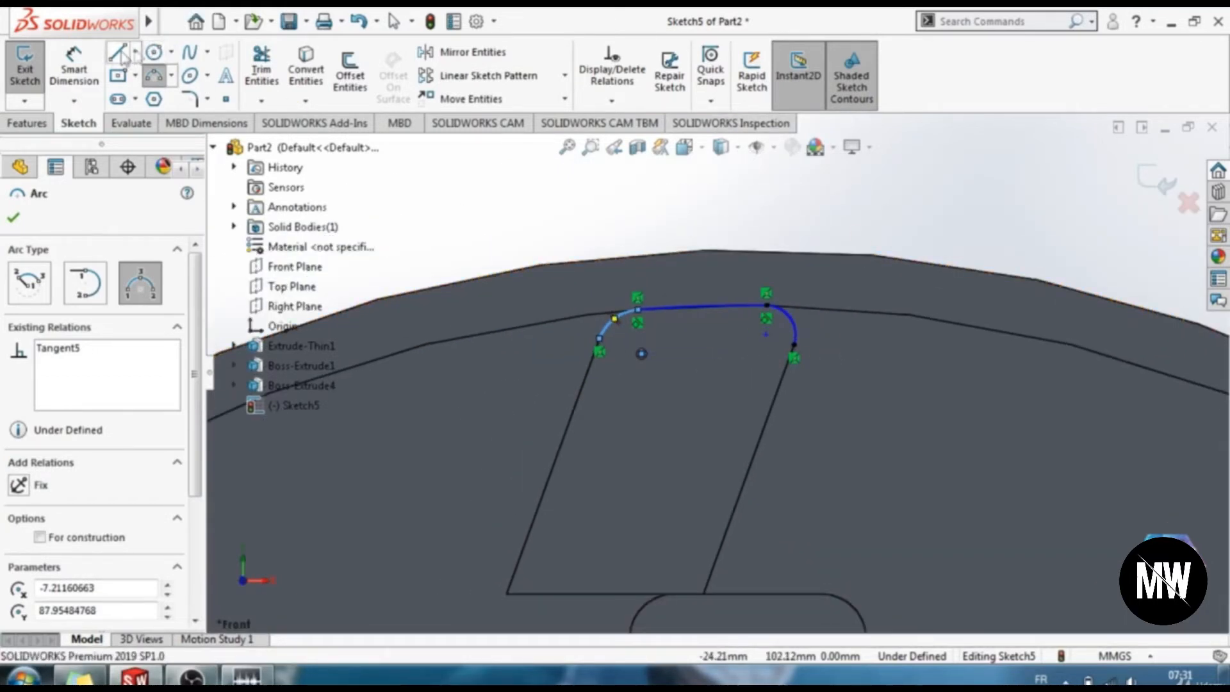
pyautogui.click(796, 348)
pyautogui.click(765, 422)
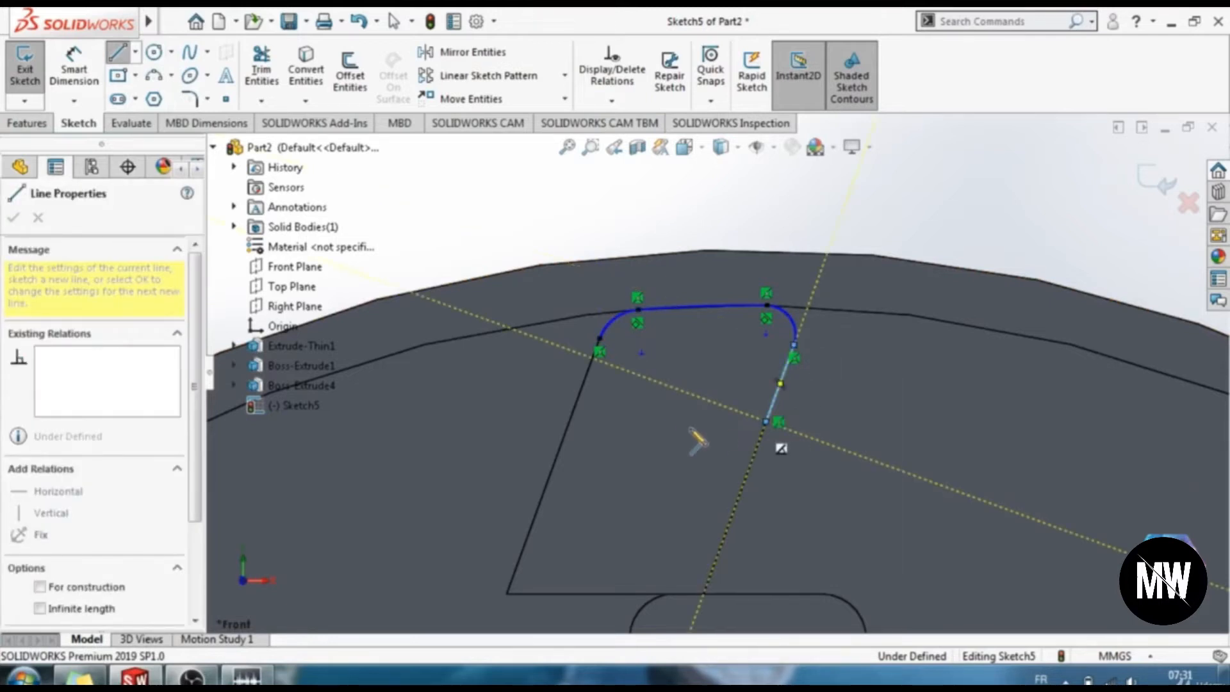
pyautogui.click(570, 421)
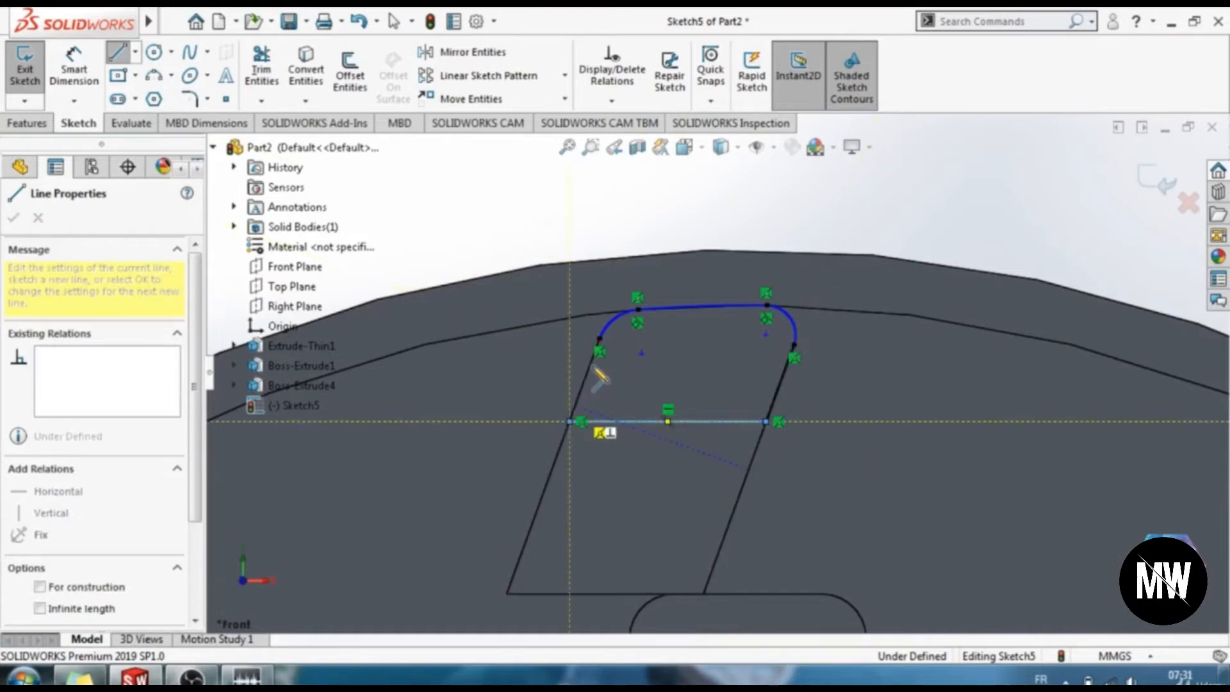
pyautogui.click(599, 338)
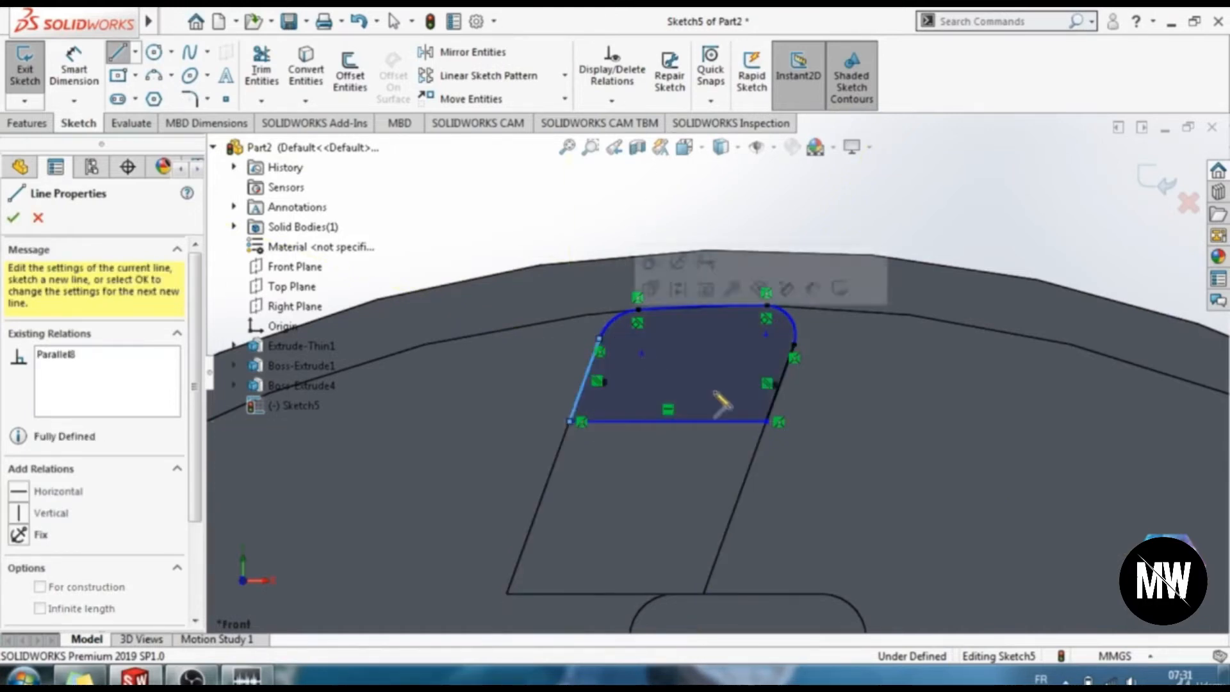
# Dimension the vertical distance from the upper arc's right end to the horizontal line as 6 mm.
pyautogui.moveTo(714, 393); pyautogui.dragTo(727, 346, button='right')
pyautogui.click(767, 306)
pyautogui.click(743, 420)
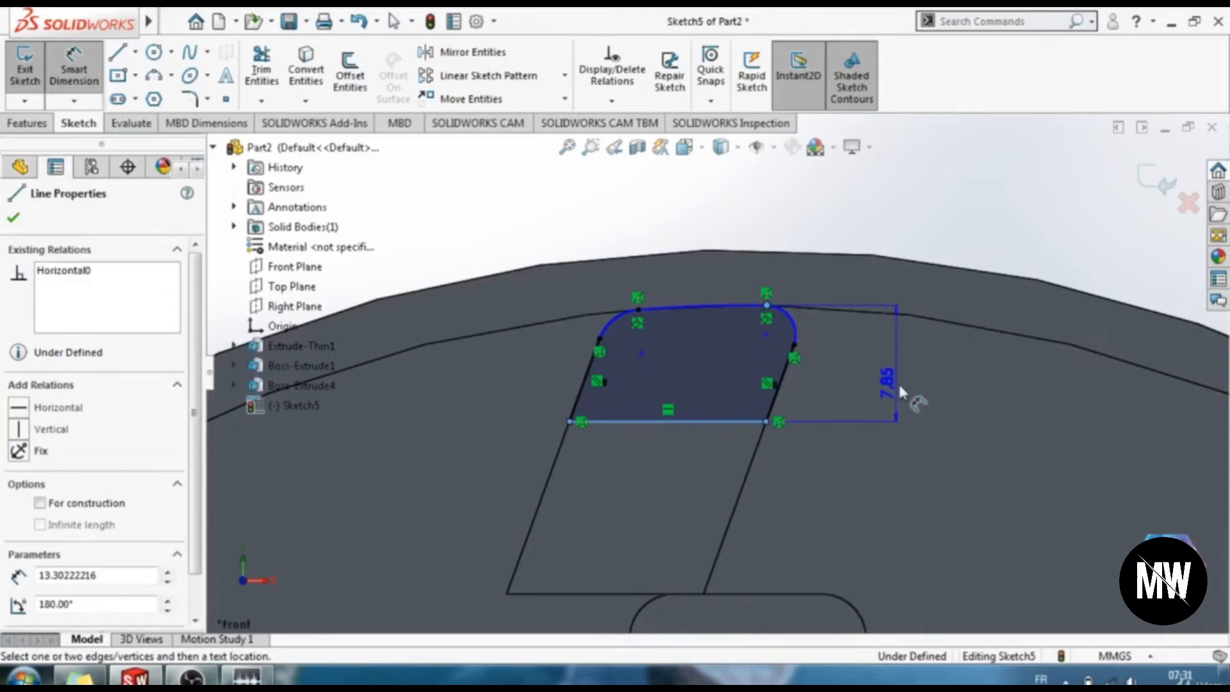
pyautogui.click(902, 389)
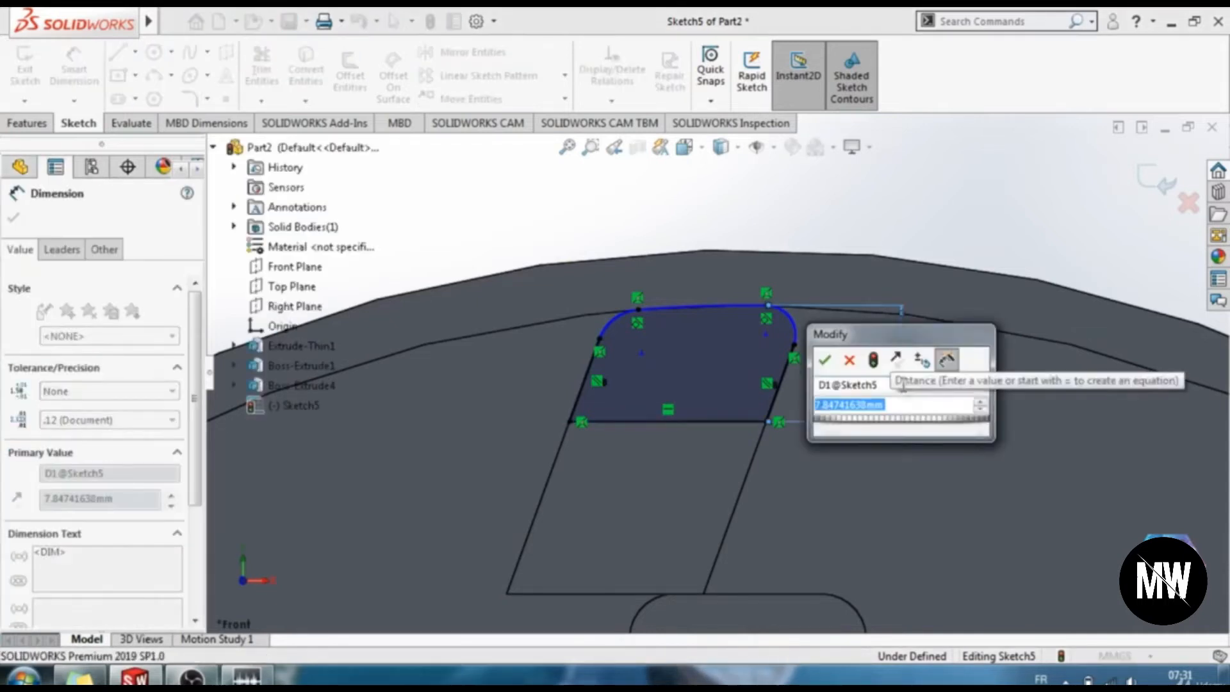
pyautogui.write('6')
pyautogui.click(826, 361)
# Fillet the new profile's two lower corners, with radius 2 mm on the left corner and 3 mm on the right corner.
pyautogui.click(189, 98)
pyautogui.click(460, 447)
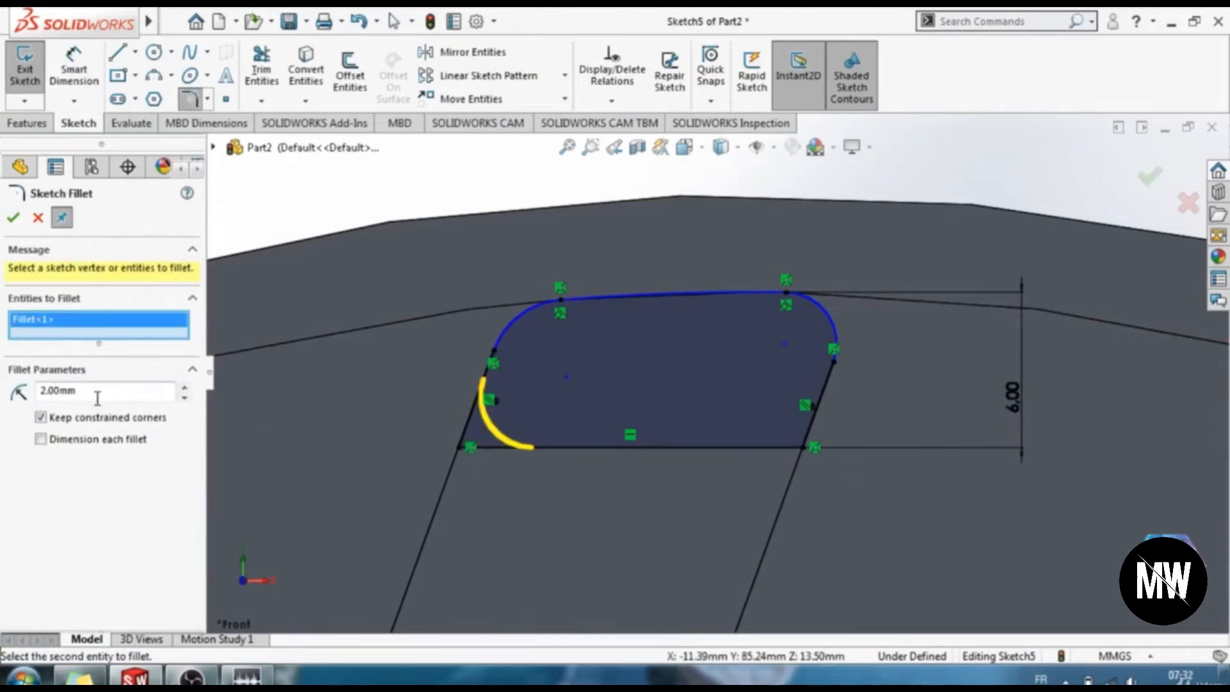
pyautogui.click(13, 219)
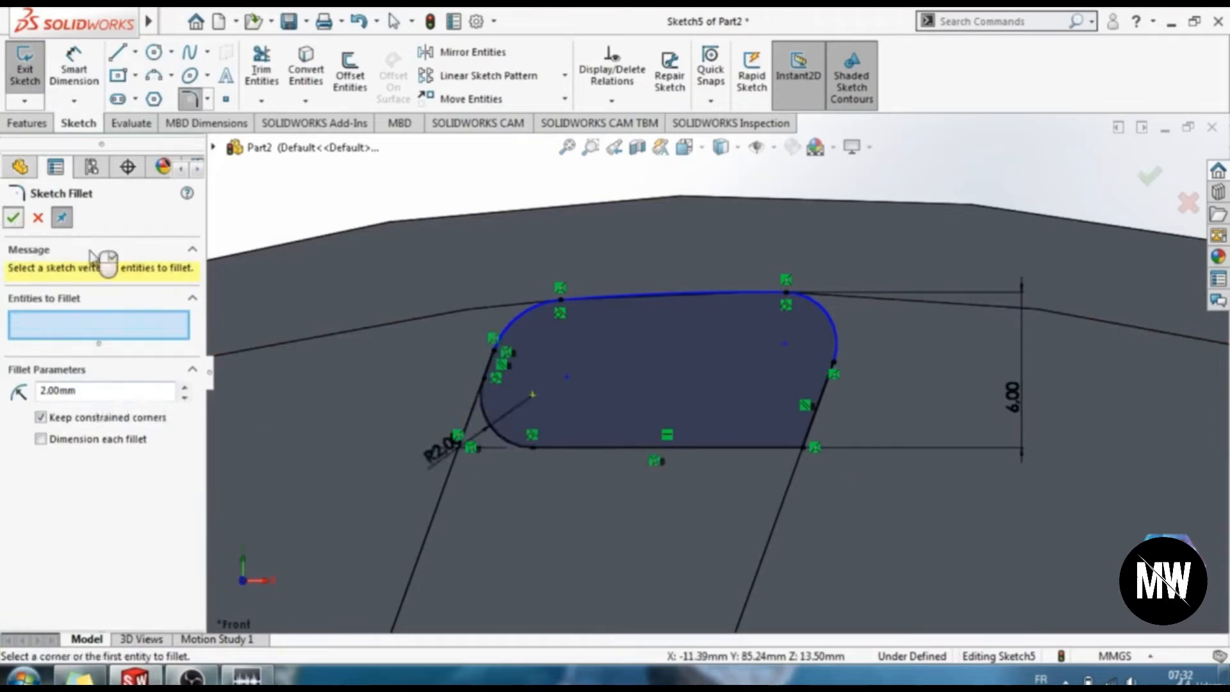
pyautogui.click(803, 447)
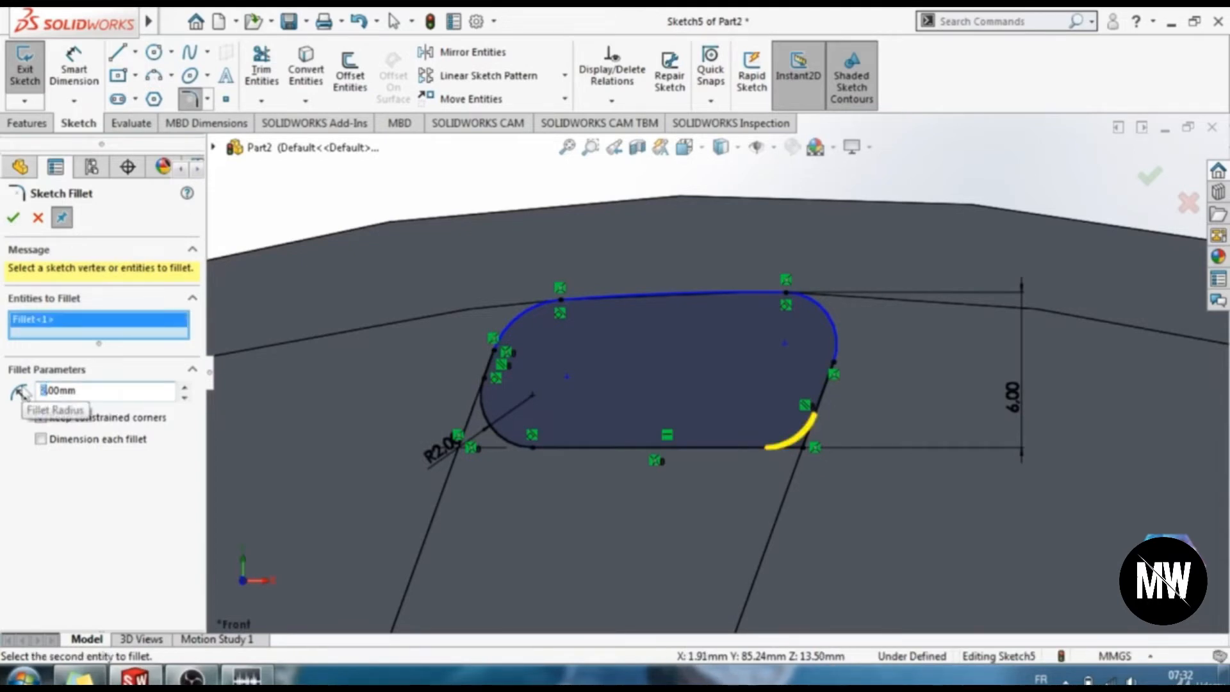
pyautogui.click(13, 219)
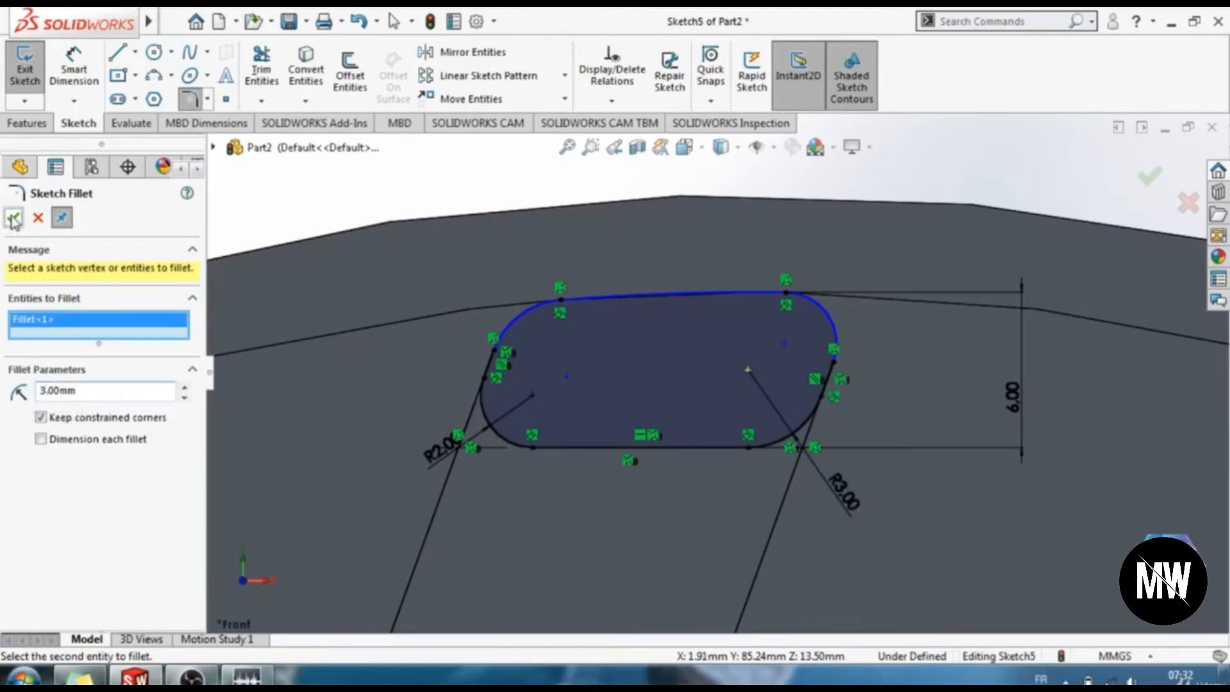
# Finish the filleted profile sketch and extrude it 2.5 mm as a blind boss merged with the body.
pyautogui.click(14, 219)
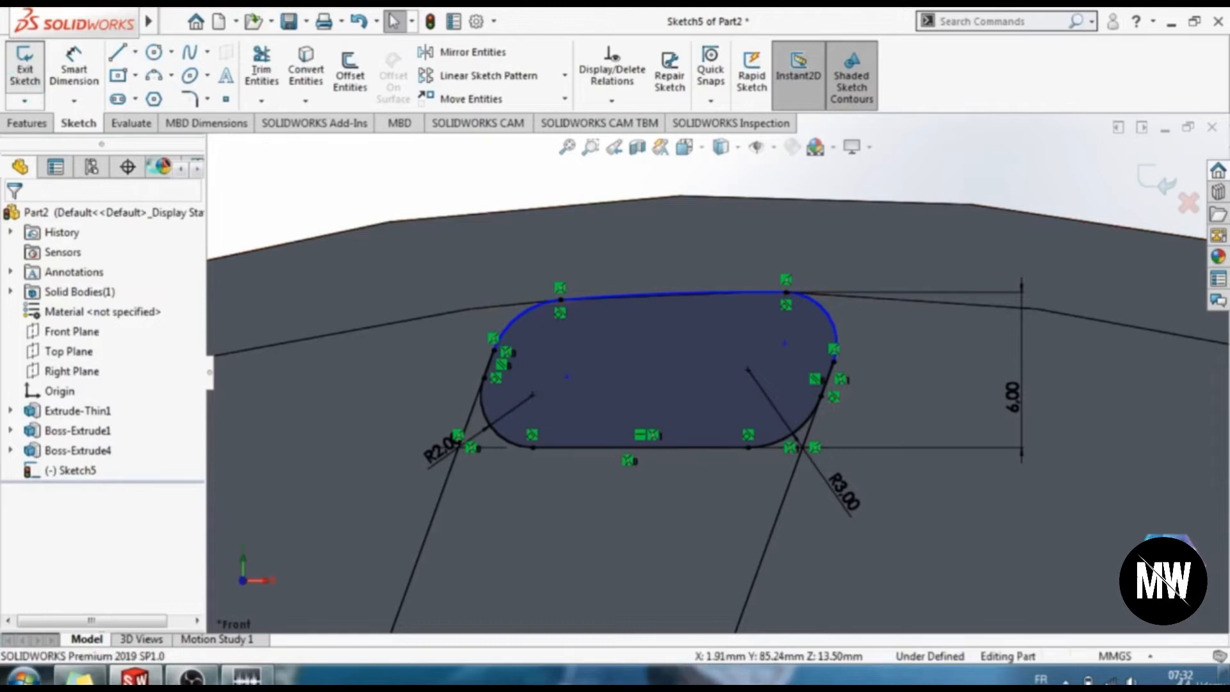
pyautogui.click(24, 71)
pyautogui.moveTo(555, 425); pyautogui.dragTo(609, 431, button='middle')
pyautogui.scroll(-1, 555, 345)
pyautogui.scroll(3, 555, 345)
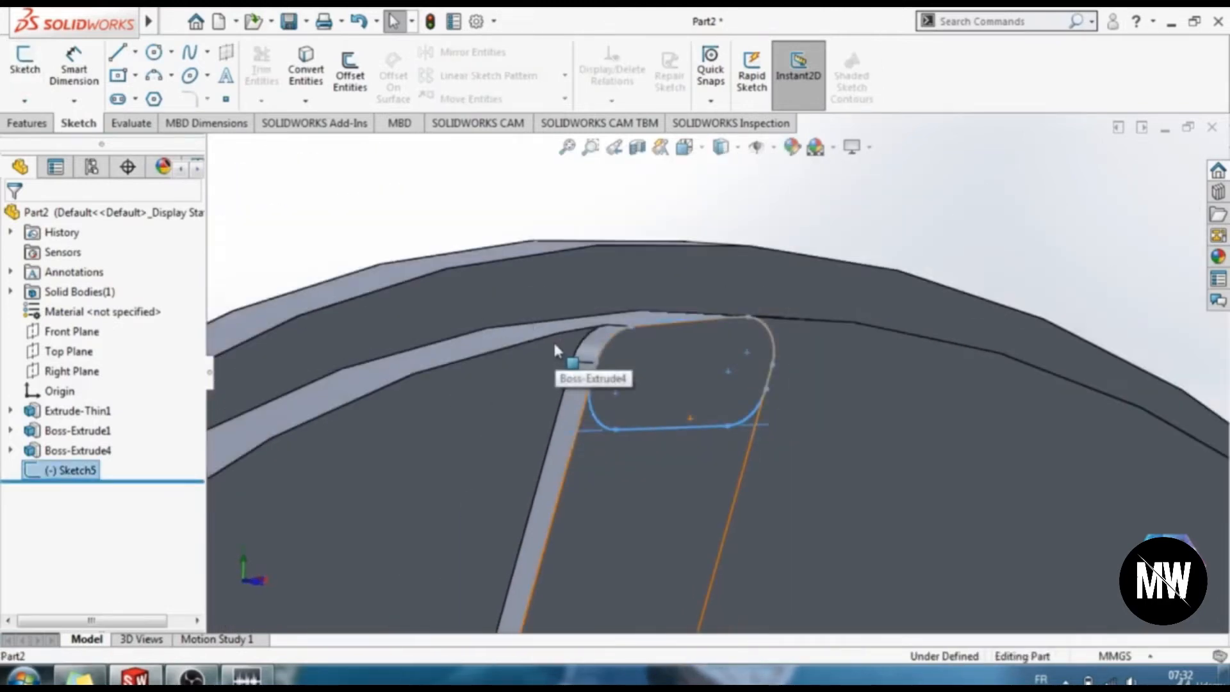
pyautogui.click(43, 127)
pyautogui.click(32, 71)
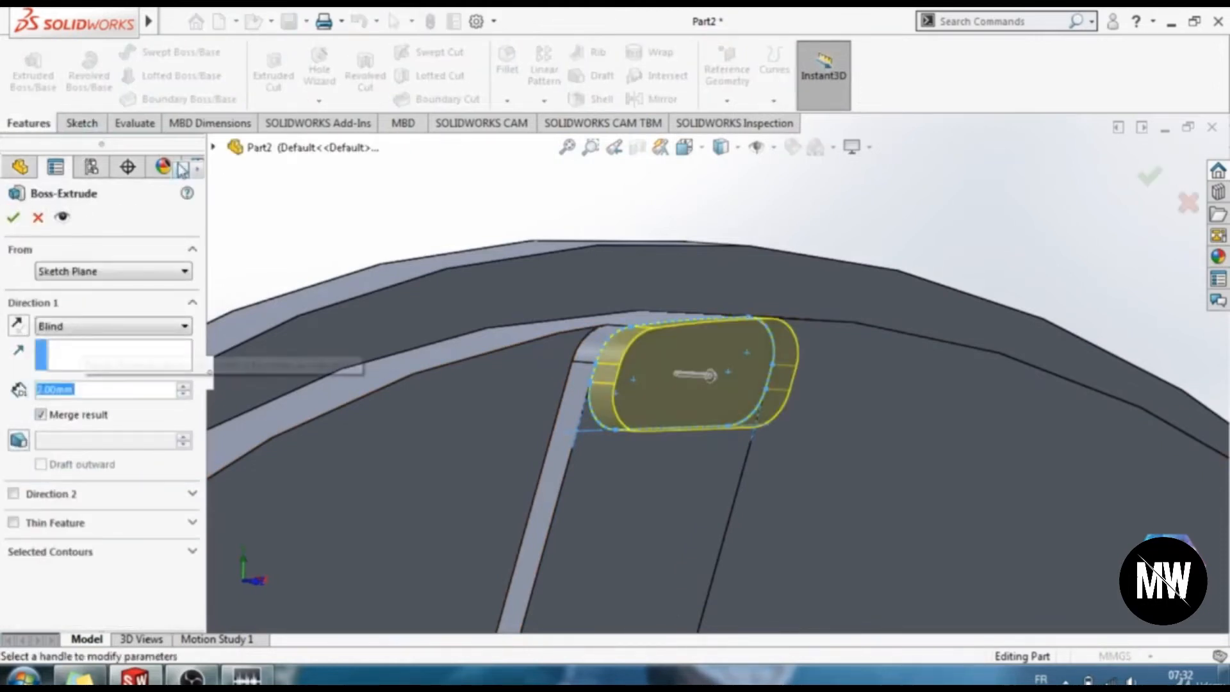
pyautogui.write('2.5')
pyautogui.press('Return')
pyautogui.click(13, 218)
pyautogui.click(808, 237)
# Fillet the upper and base edges along both slanted sides of the raised boss with a 1 mm symmetric radius.
pyautogui.scroll(-1, 759, 365)
pyautogui.scroll(4, 726, 388)
pyautogui.moveTo(762, 460); pyautogui.dragTo(752, 462, button='middle')
pyautogui.scroll(-4, 624, 441)
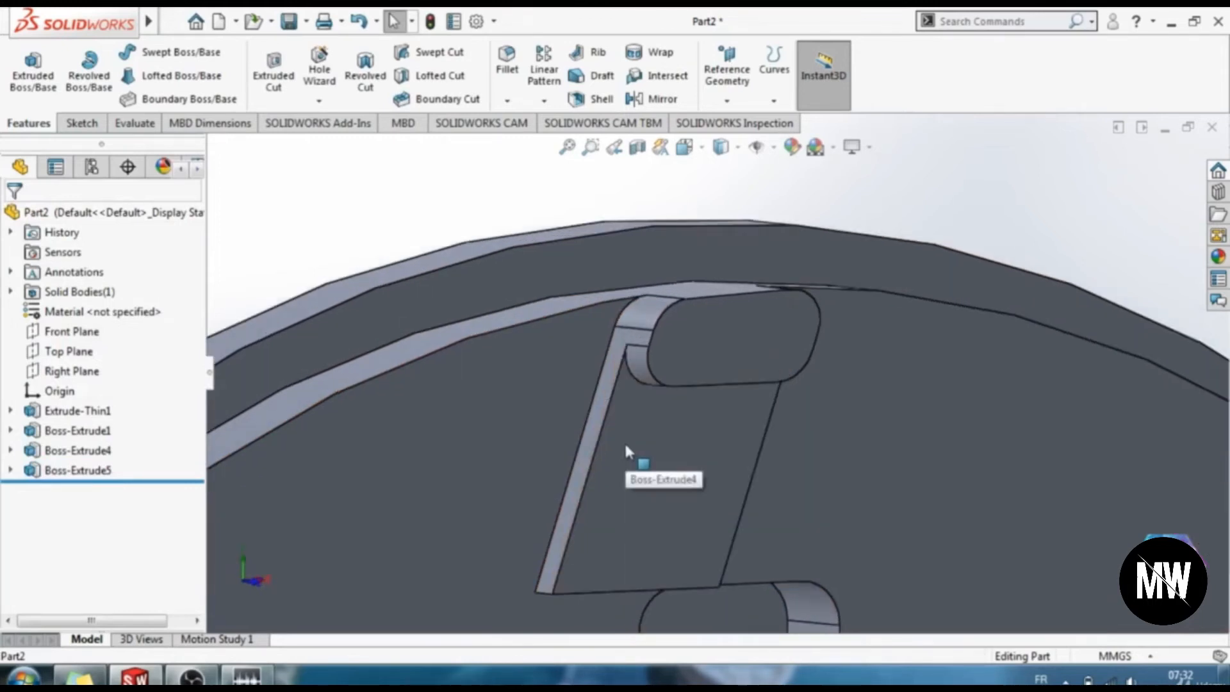
pyautogui.click(599, 415)
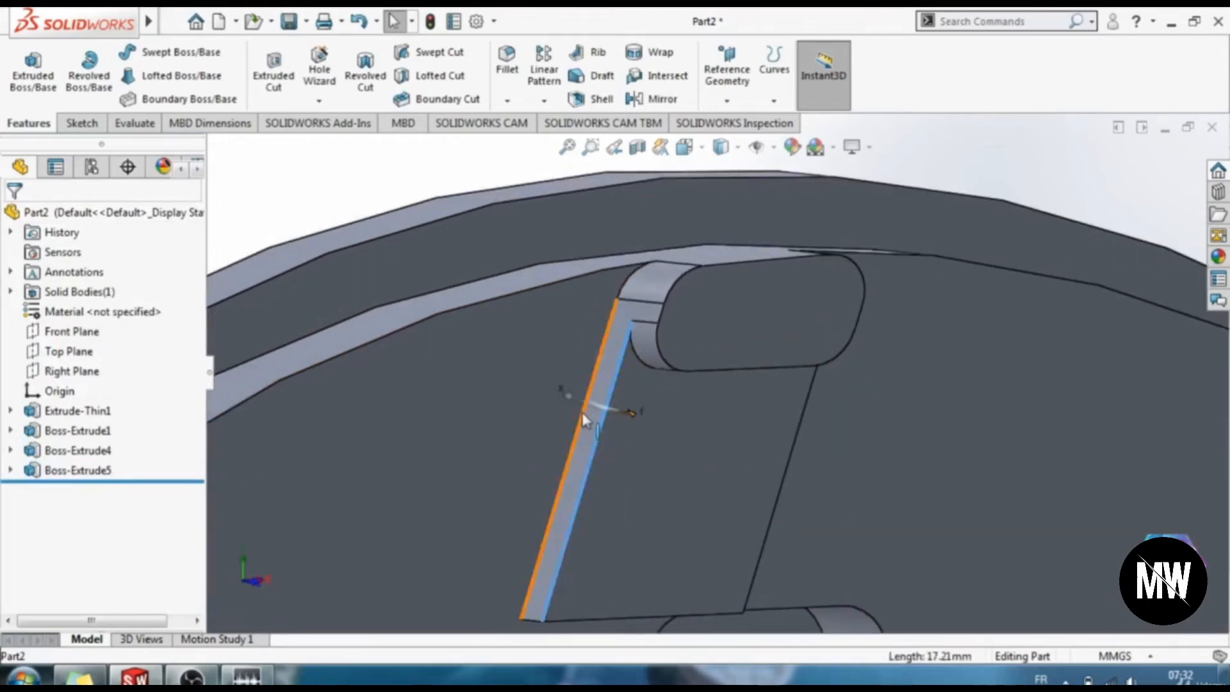
pyautogui.keyDown('ctrl'); pyautogui.click(585, 419); pyautogui.keyUp('ctrl')
pyautogui.moveTo(870, 459); pyautogui.dragTo(816, 460, button='middle')
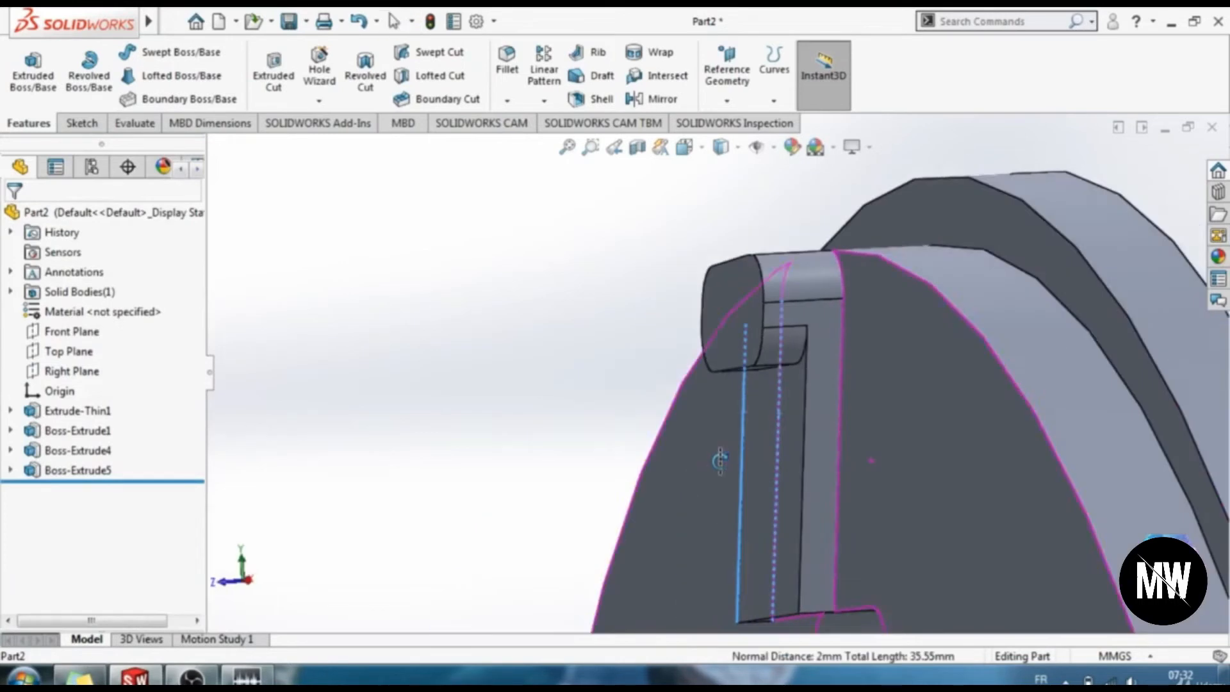
pyautogui.keyDown('ctrl'); pyautogui.click(803, 442); pyautogui.keyUp('ctrl')
pyautogui.keyDown('ctrl'); pyautogui.click(841, 395); pyautogui.keyUp('ctrl')
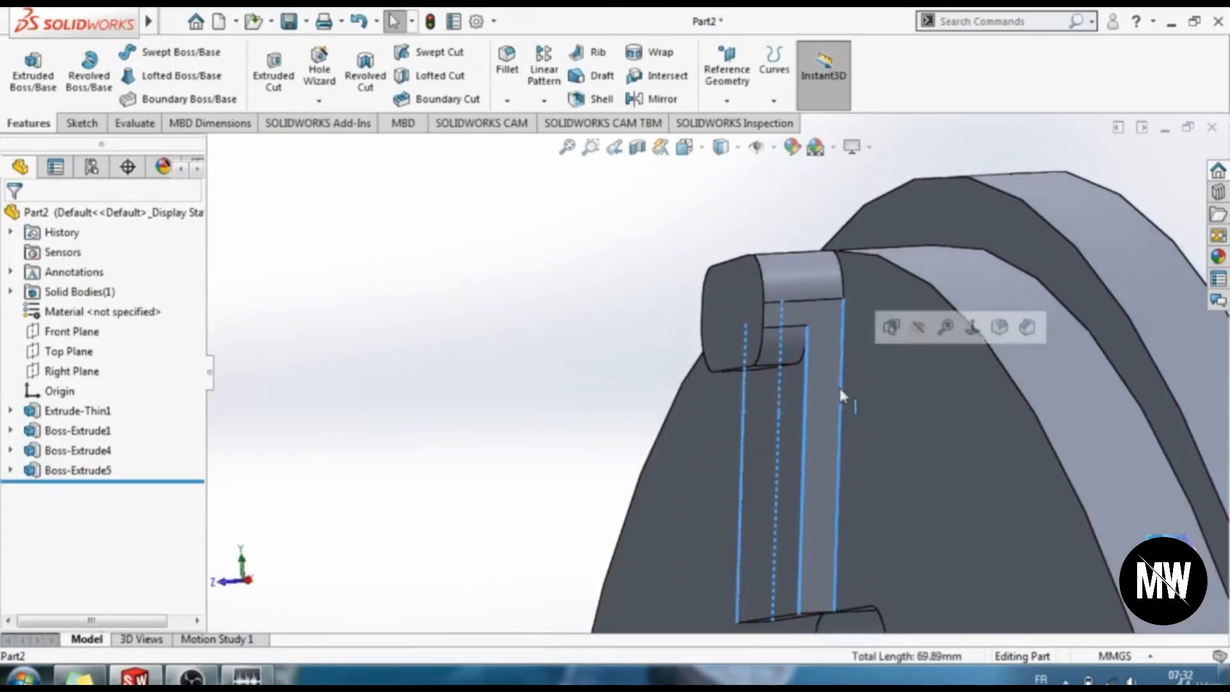
pyautogui.click(515, 89)
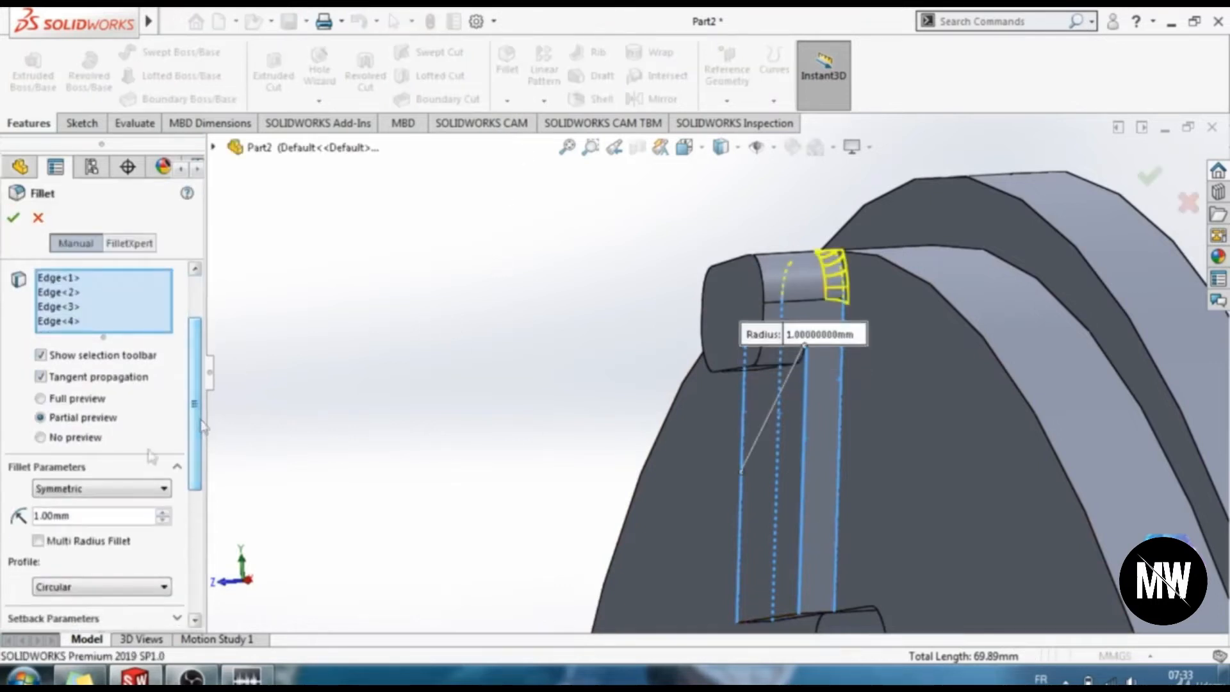
pyautogui.click(43, 515)
pyautogui.click(198, 430)
pyautogui.click(13, 219)
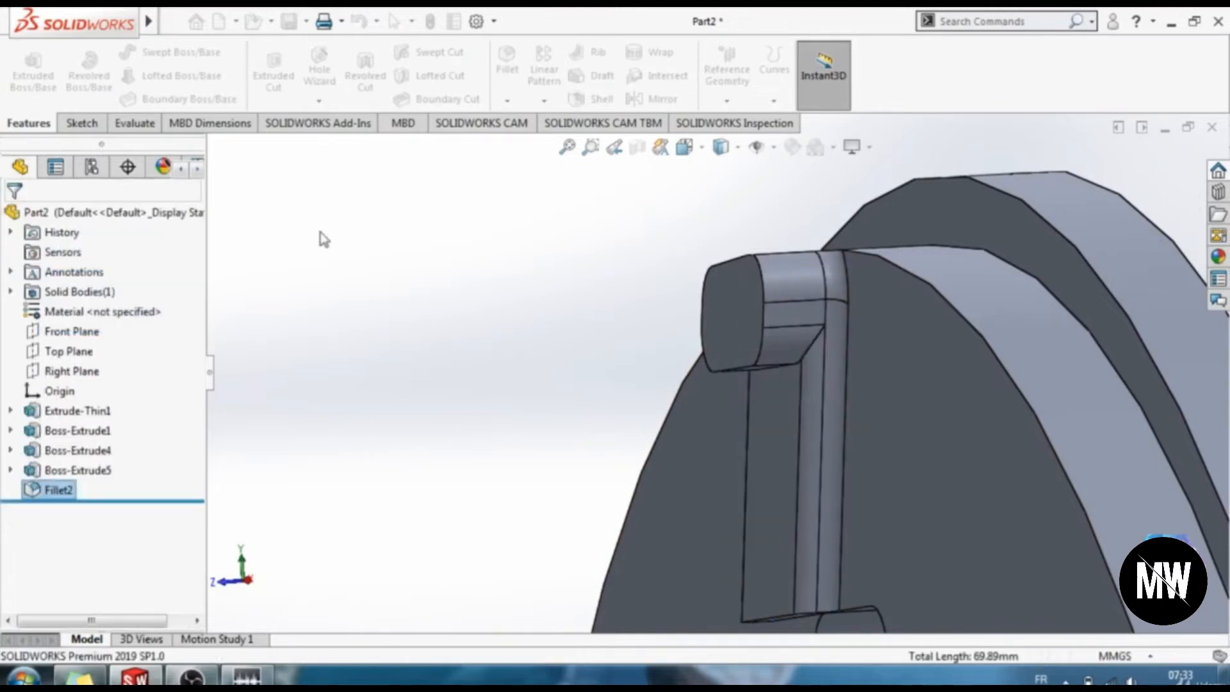
# Start a circular pattern of the slanted boss, the rounded boss on its upper end and their edge fillet.
pyautogui.moveTo(1064, 413); pyautogui.dragTo(933, 508, button='middle')
pyautogui.moveTo(554, 507); pyautogui.dragTo(744, 370, button='middle')
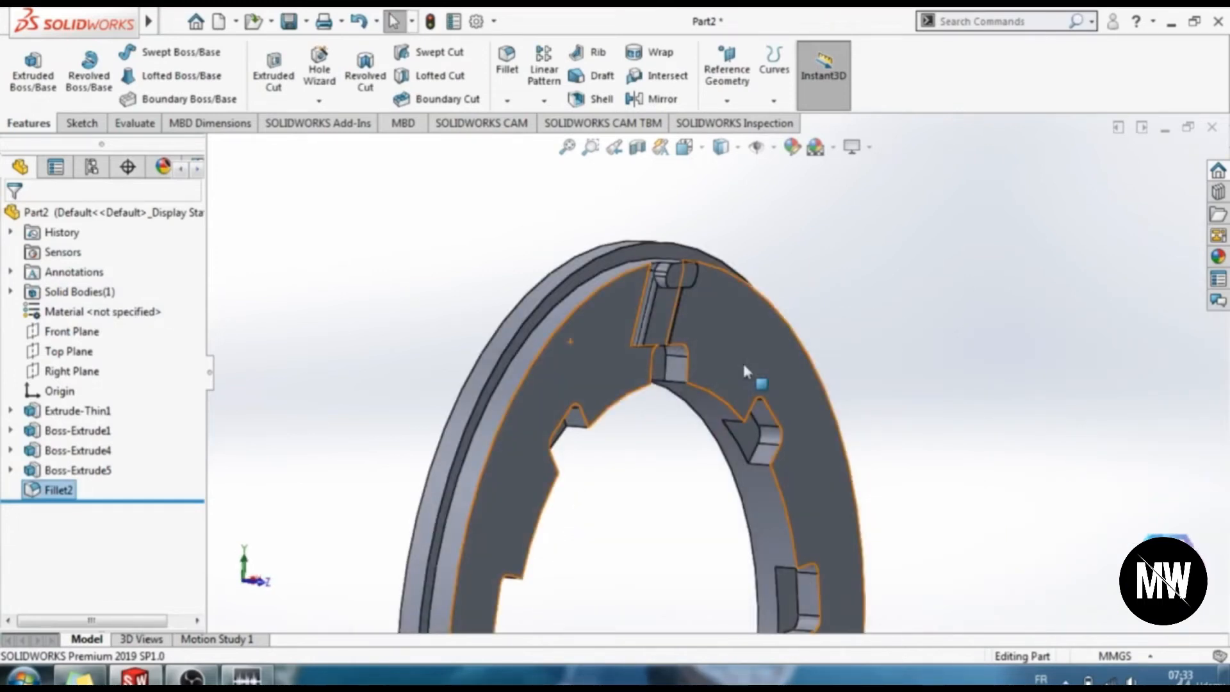
pyautogui.scroll(-3, 925, 324)
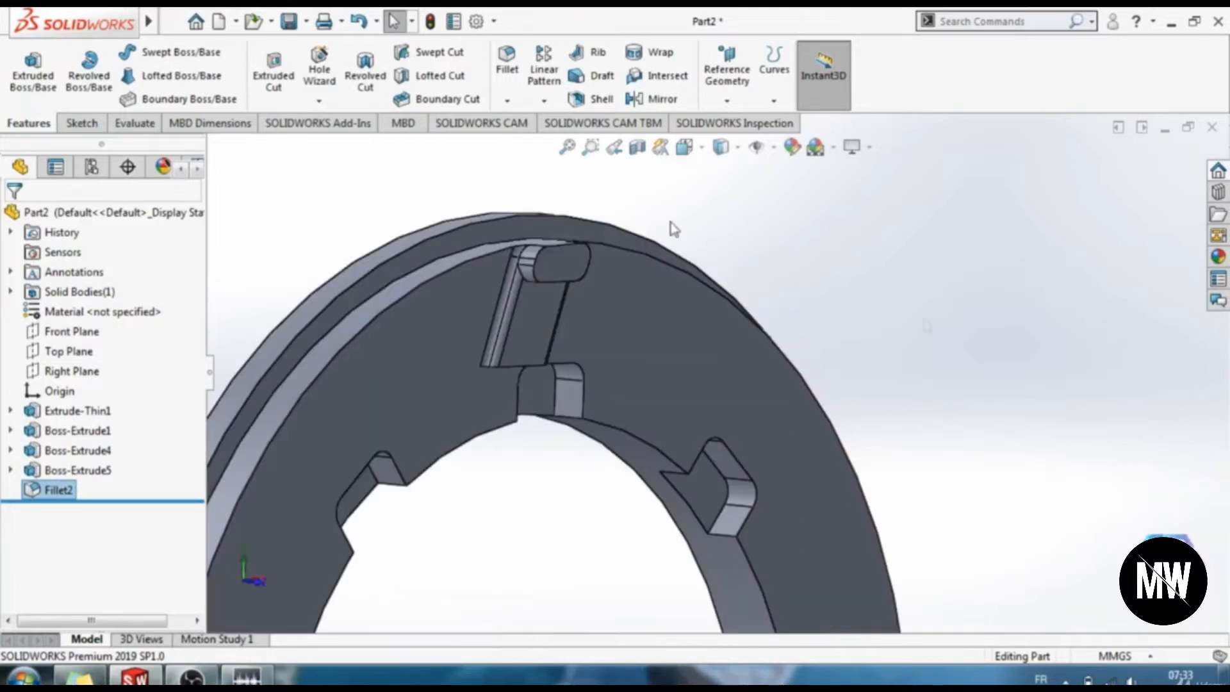
pyautogui.click(549, 104)
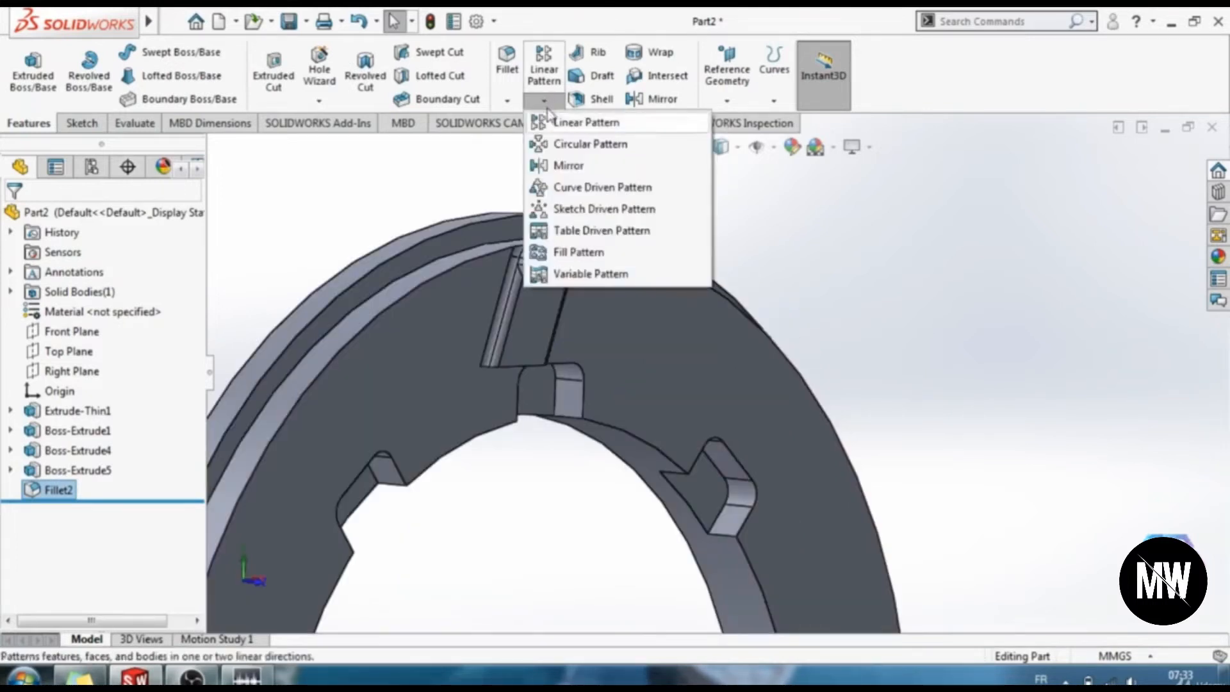
pyautogui.click(569, 157)
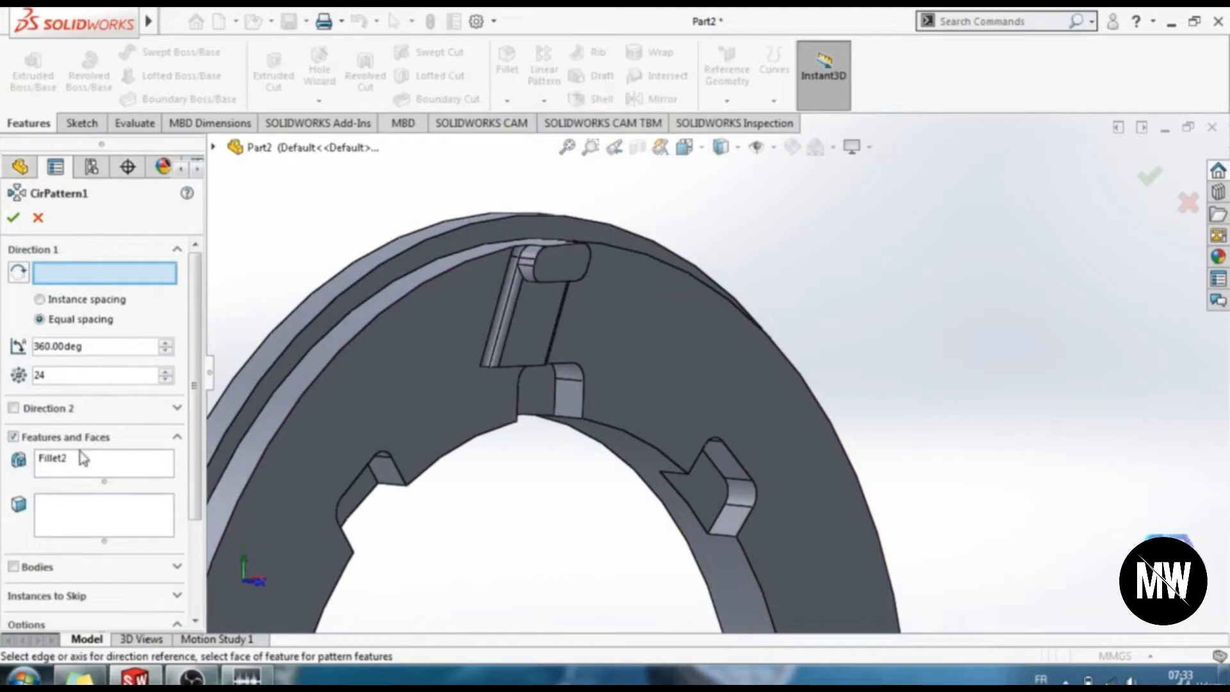
pyautogui.click(82, 458)
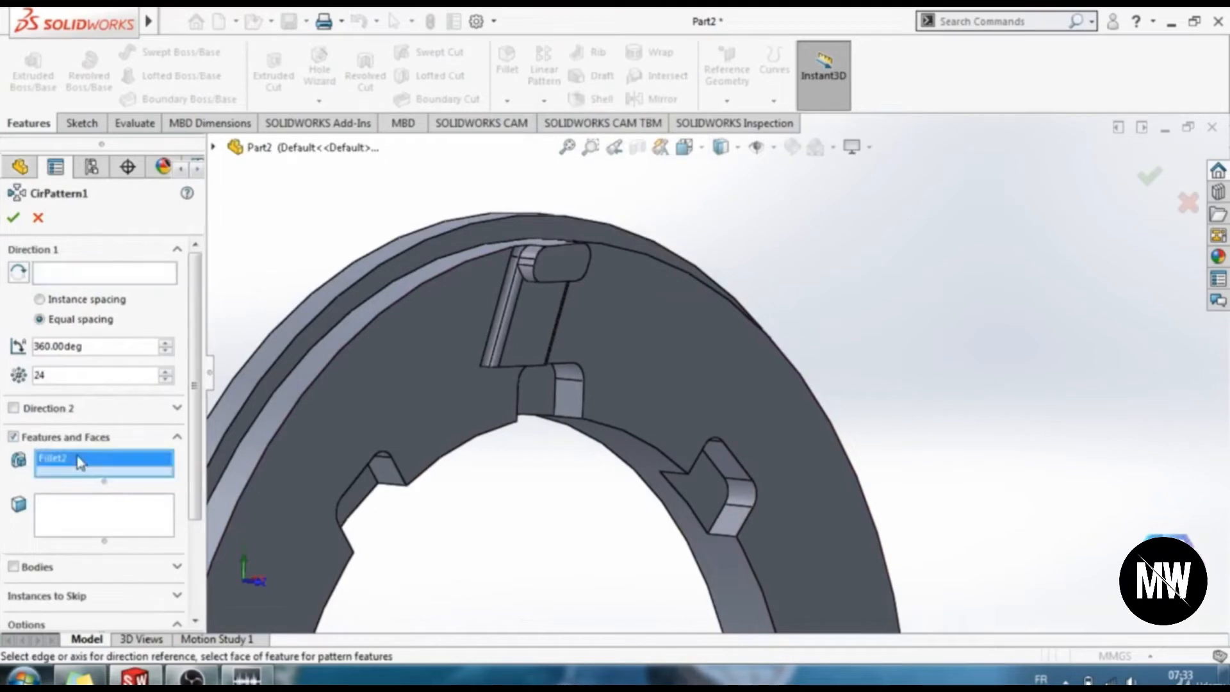
pyautogui.click(214, 148)
pyautogui.click(296, 405)
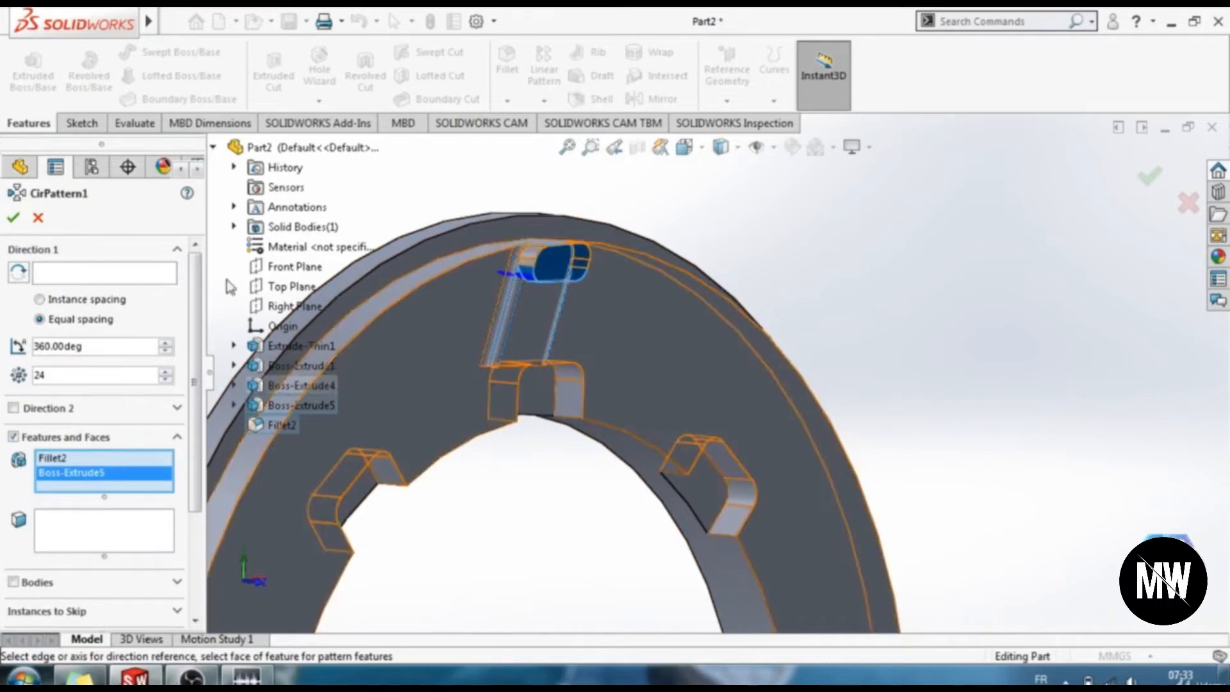
pyautogui.click(288, 387)
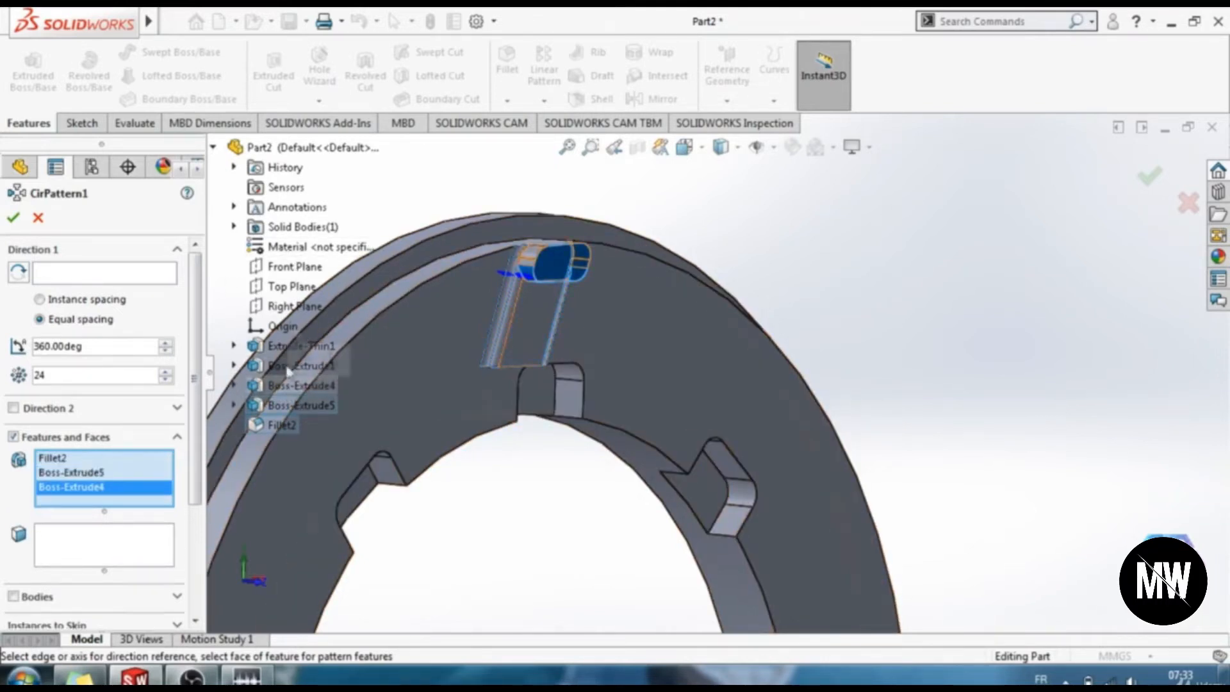
pyautogui.click(215, 148)
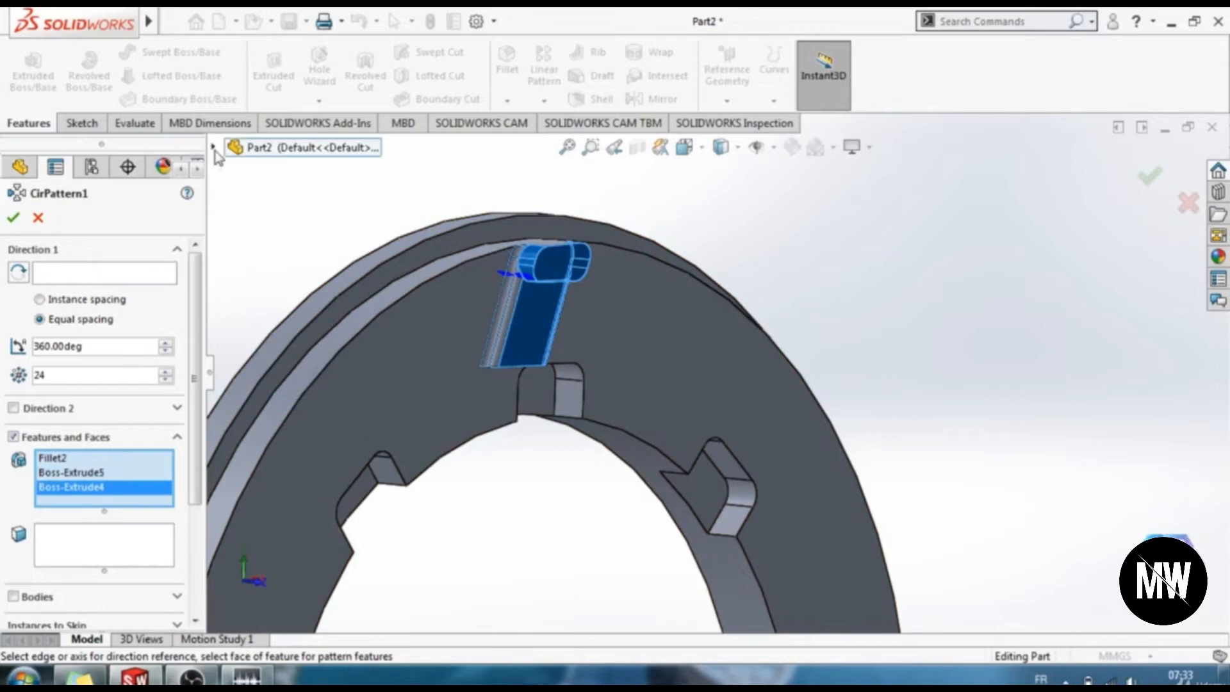
# Use the notched face's outer circular edge as the pattern direction, with 24 equally spaced instances over 360°.
pyautogui.click(110, 273)
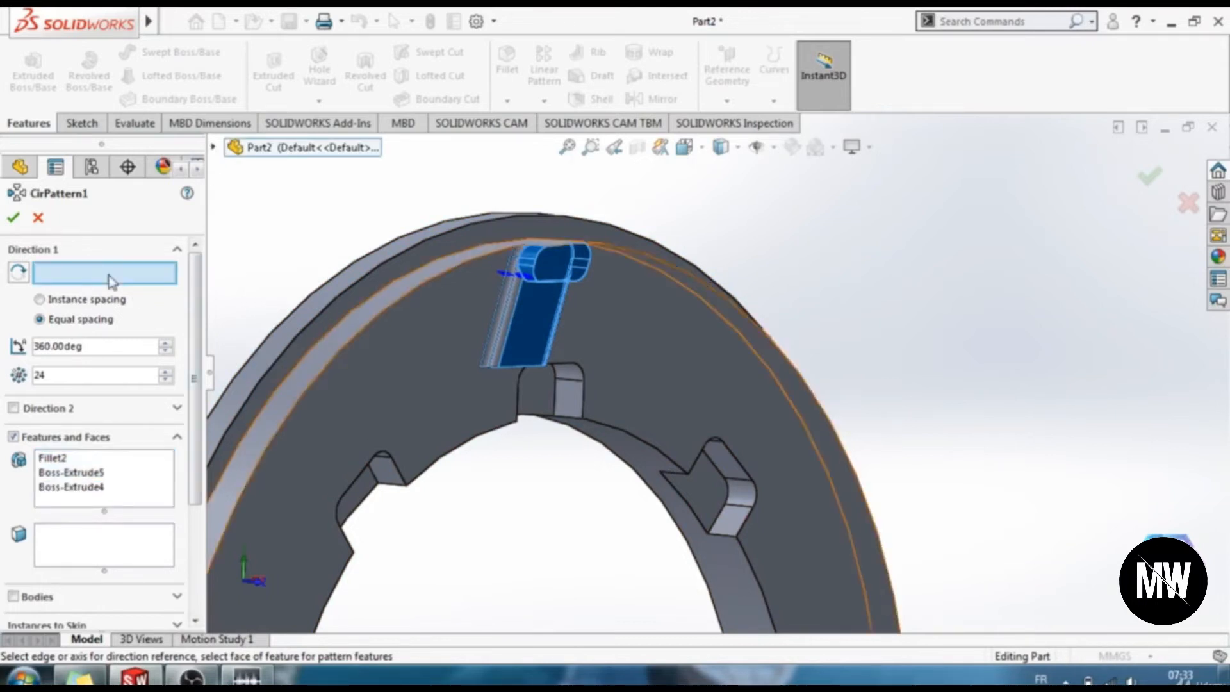
pyautogui.click(355, 339)
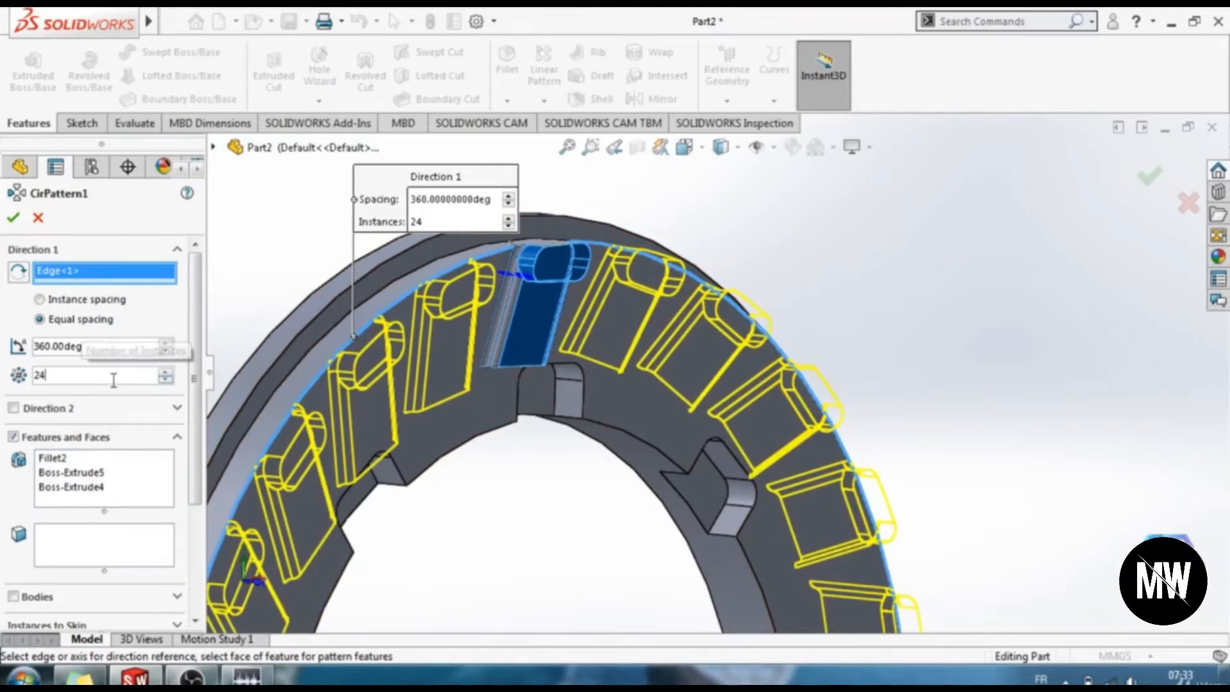
pyautogui.scroll(3, 612, 480)
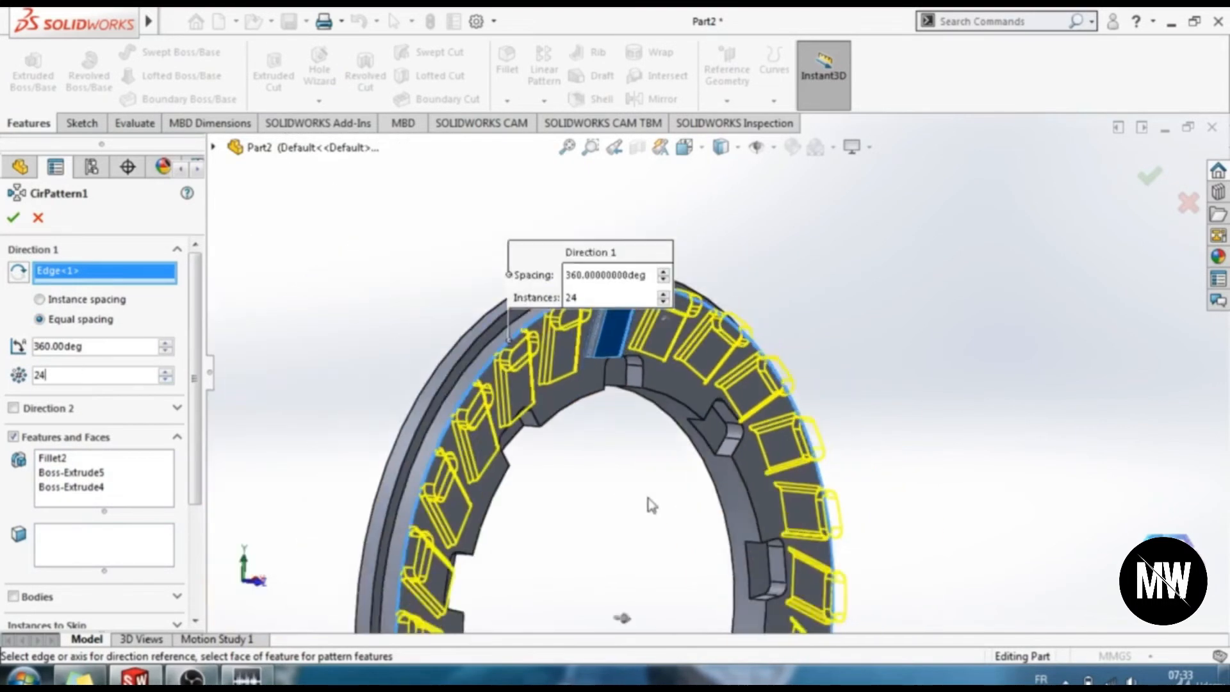
pyautogui.moveTo(663, 515); pyautogui.dragTo(631, 509, button='middle')
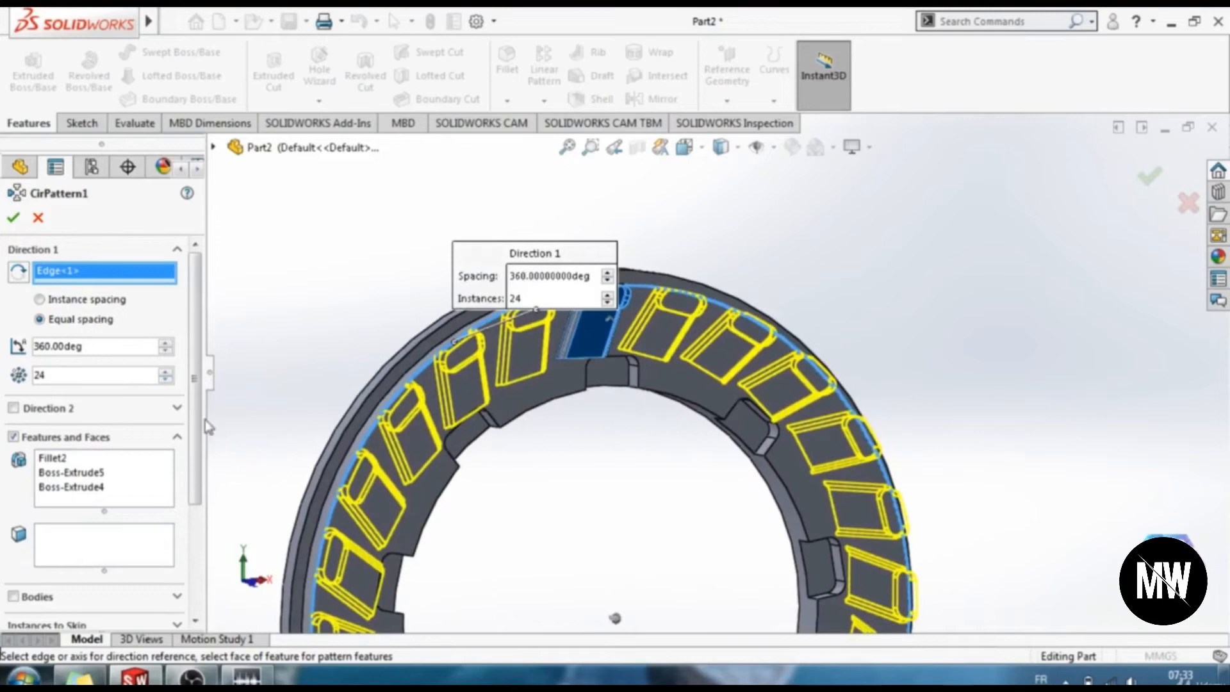
# Skip instances 7, 14 and 22 of the circular pattern and create it.
pyautogui.scroll(-5, 182, 525)
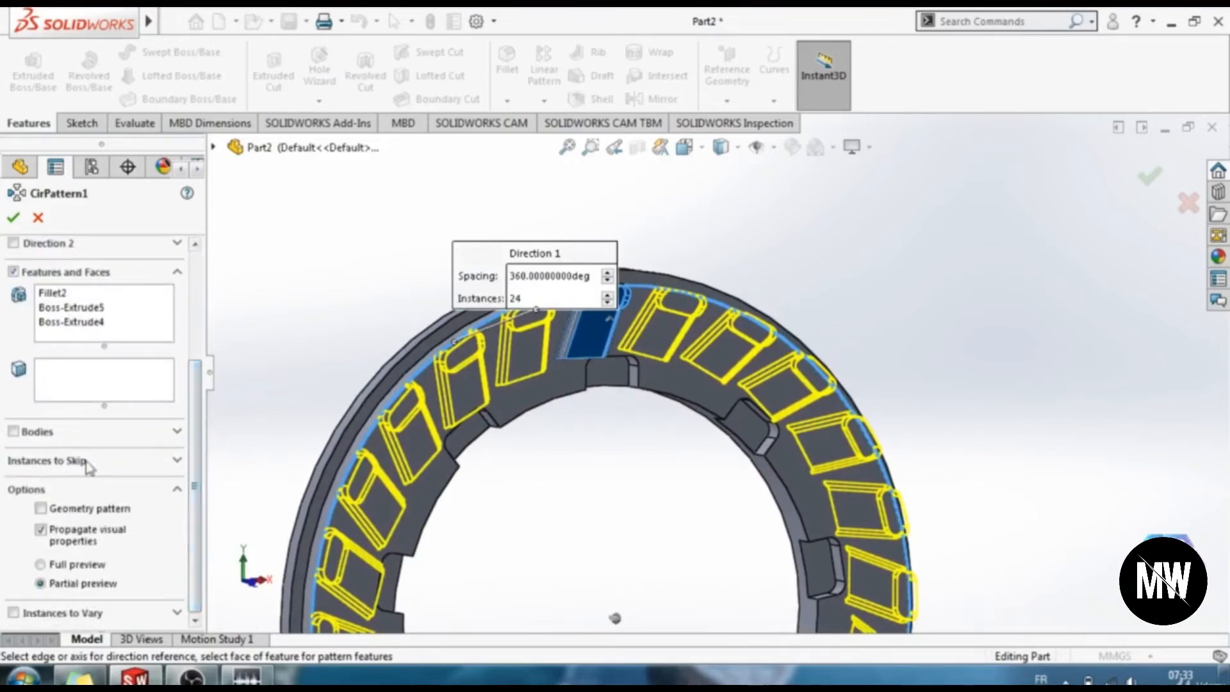
pyautogui.click(82, 461)
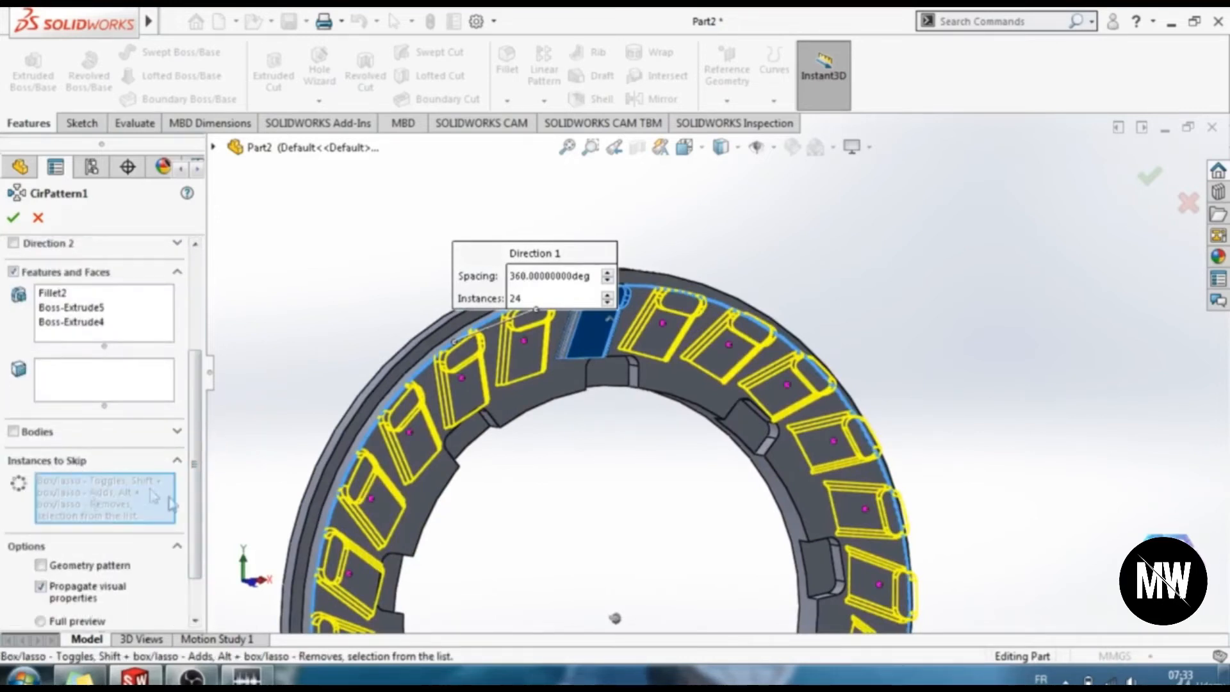
pyautogui.moveTo(572, 403); pyautogui.dragTo(602, 427, button='middle')
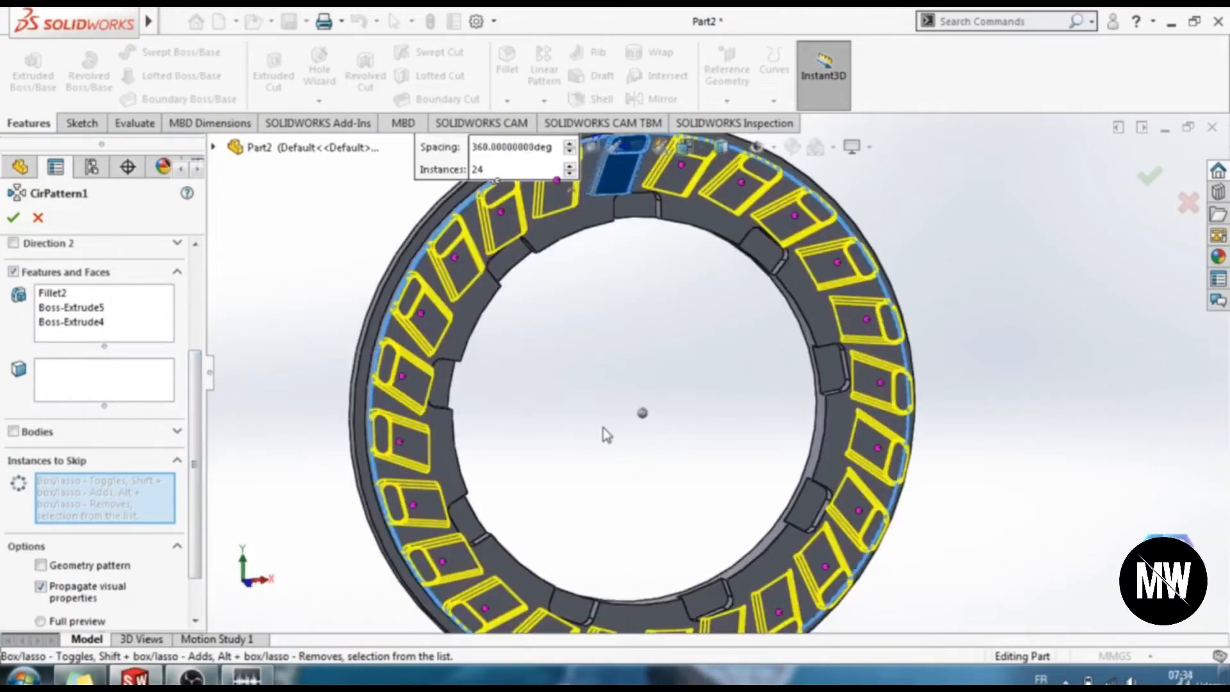
pyautogui.click(397, 443)
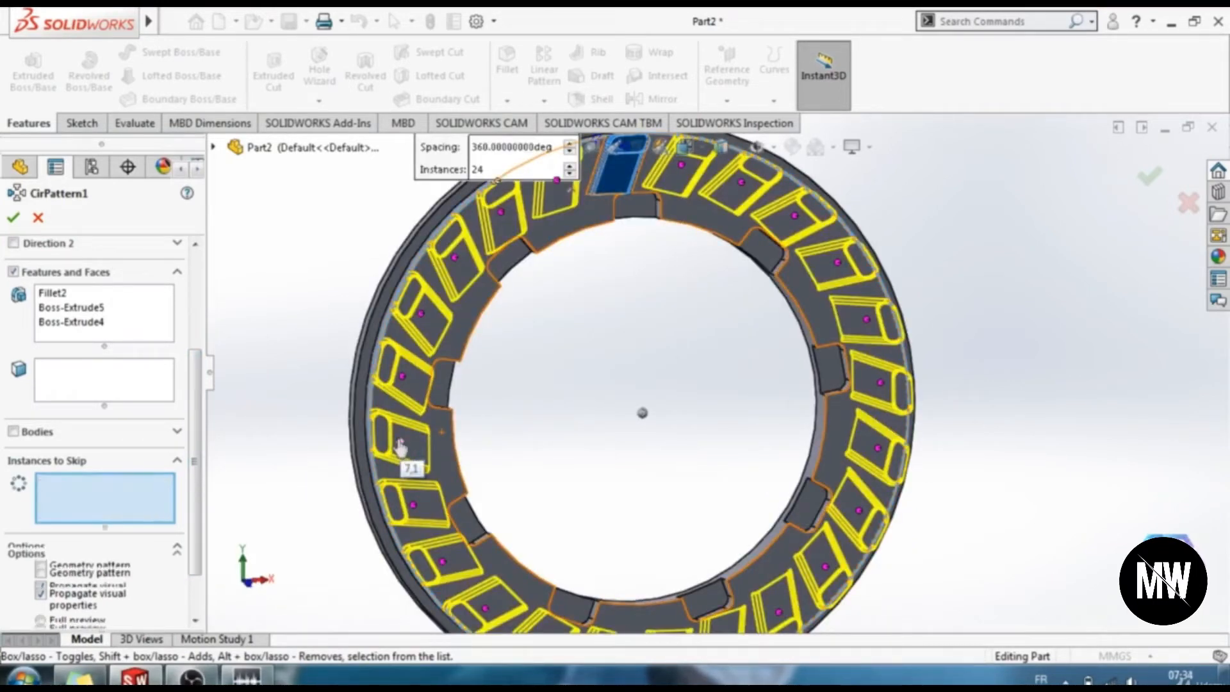
pyautogui.moveTo(638, 519); pyautogui.dragTo(570, 394, button='middle')
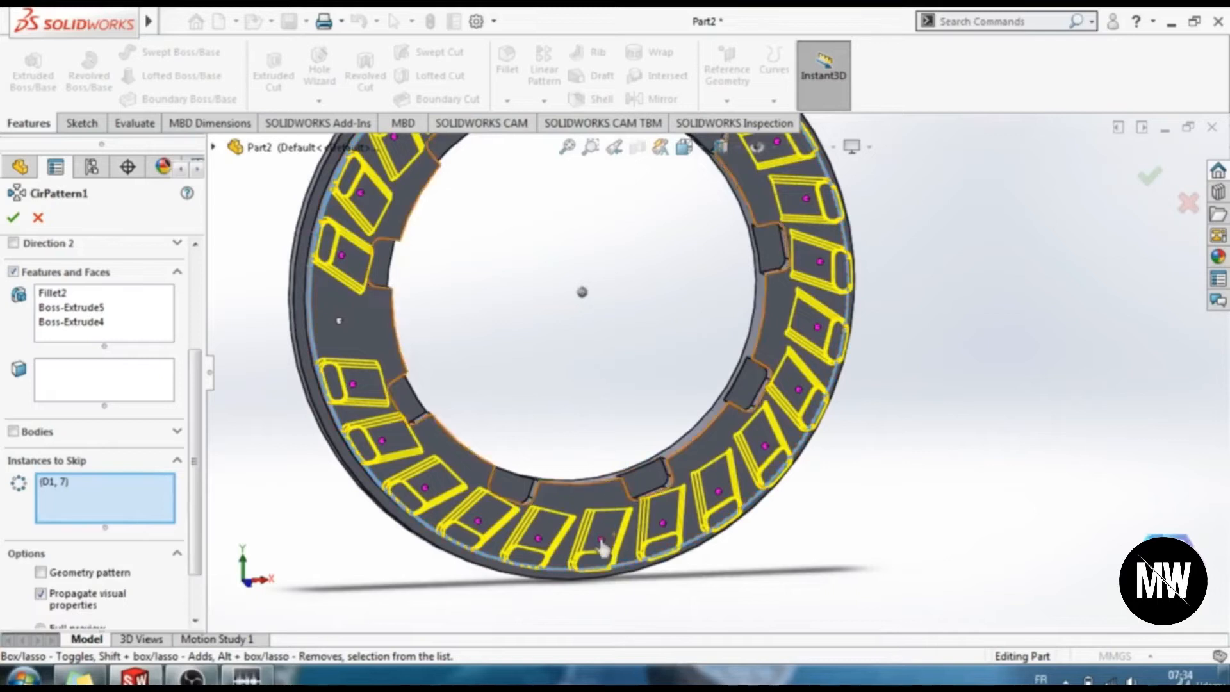
pyautogui.click(663, 527)
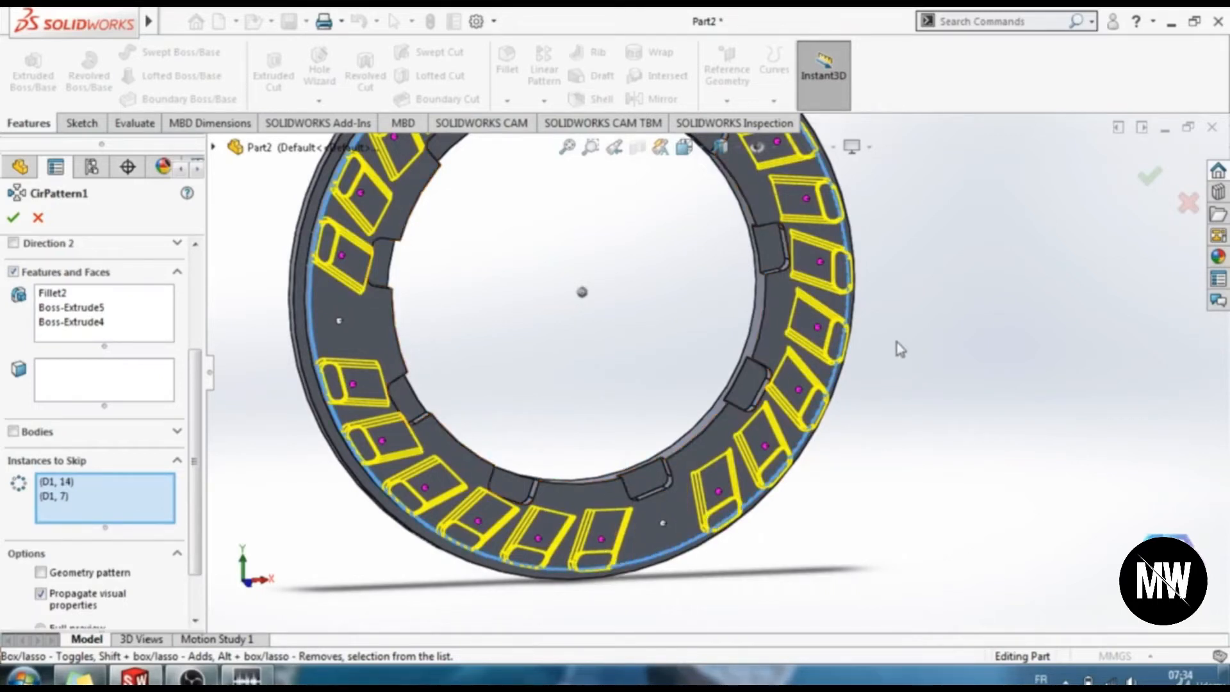
pyautogui.moveTo(934, 337); pyautogui.dragTo(866, 522, button='middle')
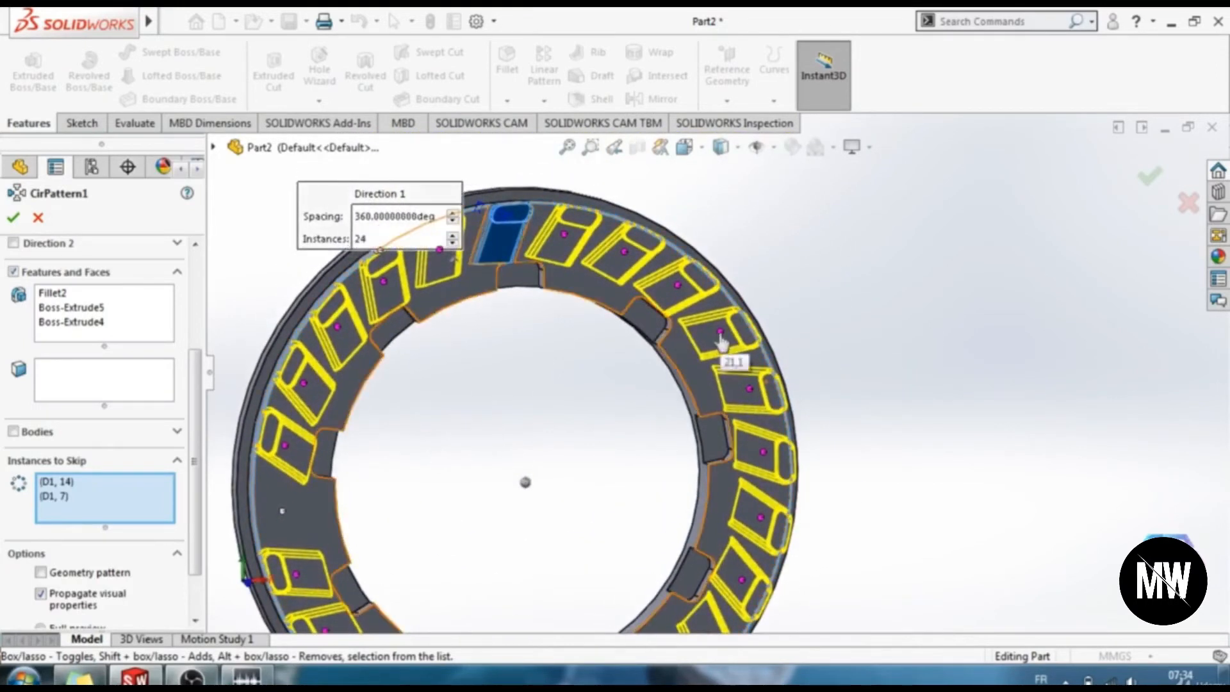
pyautogui.click(678, 288)
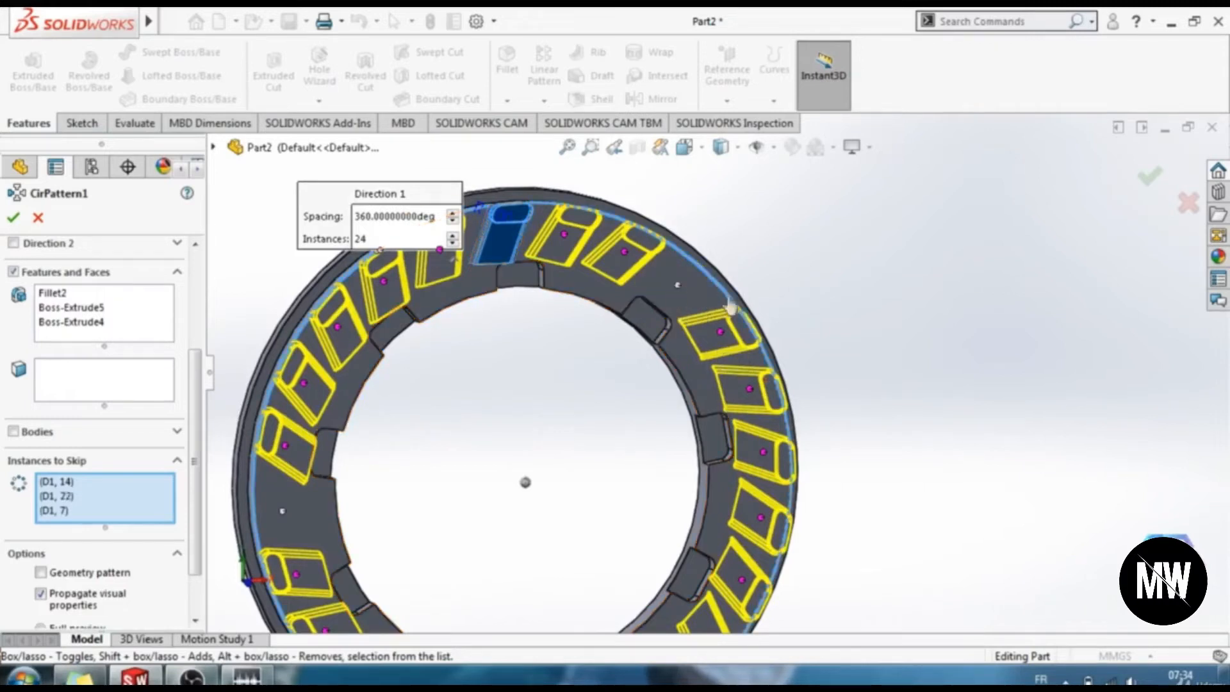
pyautogui.click(12, 218)
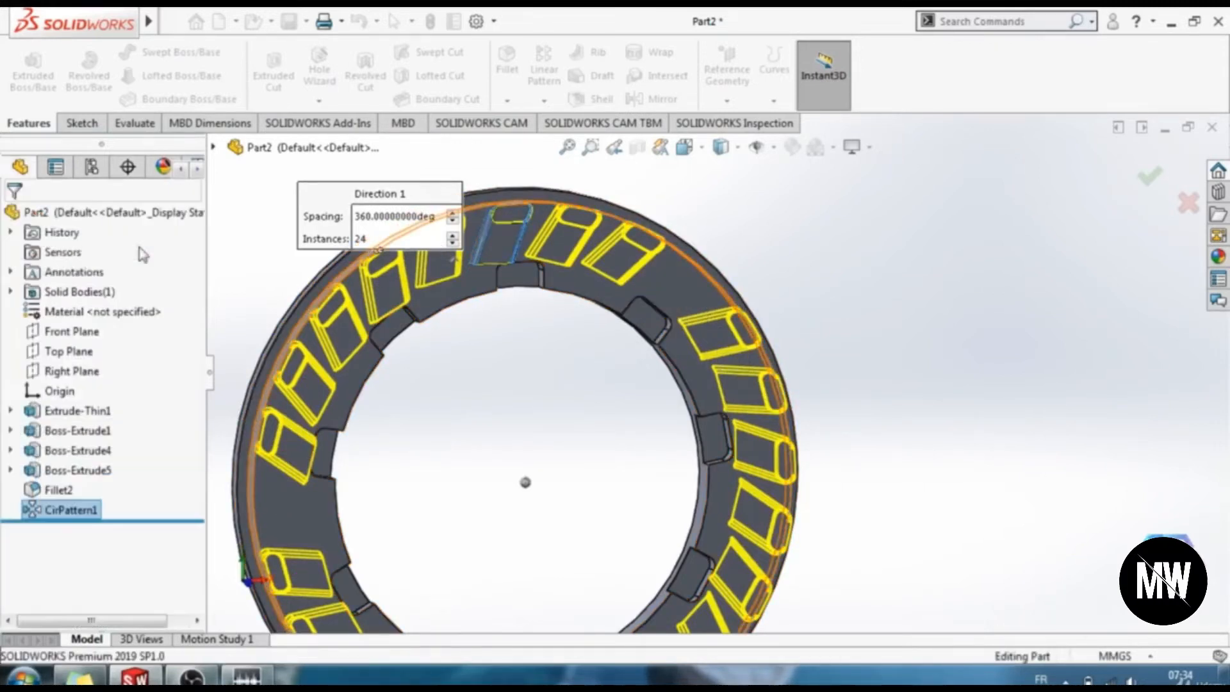
# Open a sketch on the ring's plain rear face and draw a horizontal centerline 95 mm long from the origin to the outer edge.
pyautogui.press('f')
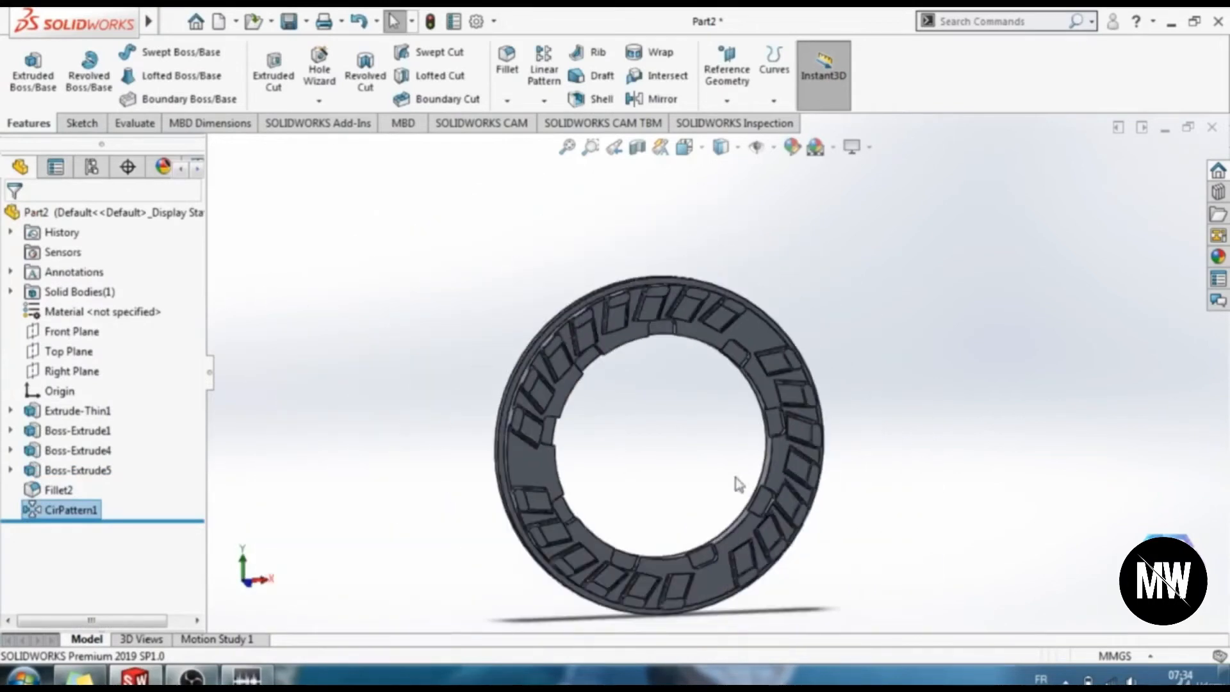
pyautogui.moveTo(716, 493); pyautogui.dragTo(813, 344, button='middle')
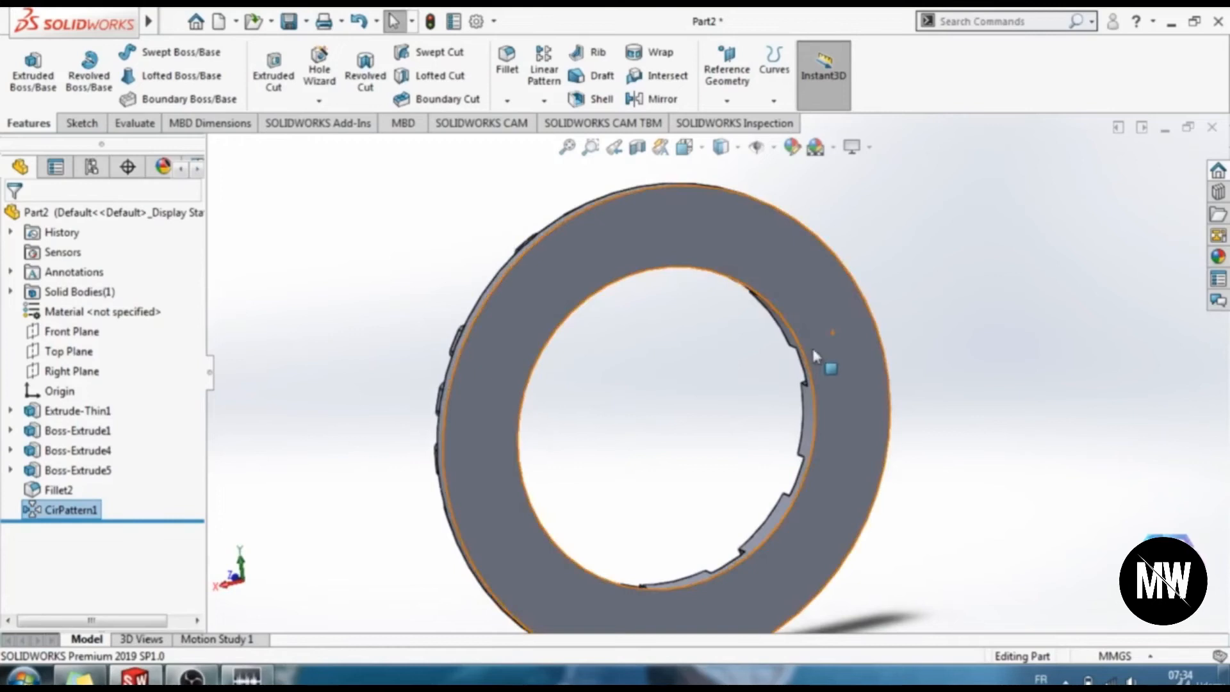
pyautogui.click(686, 192)
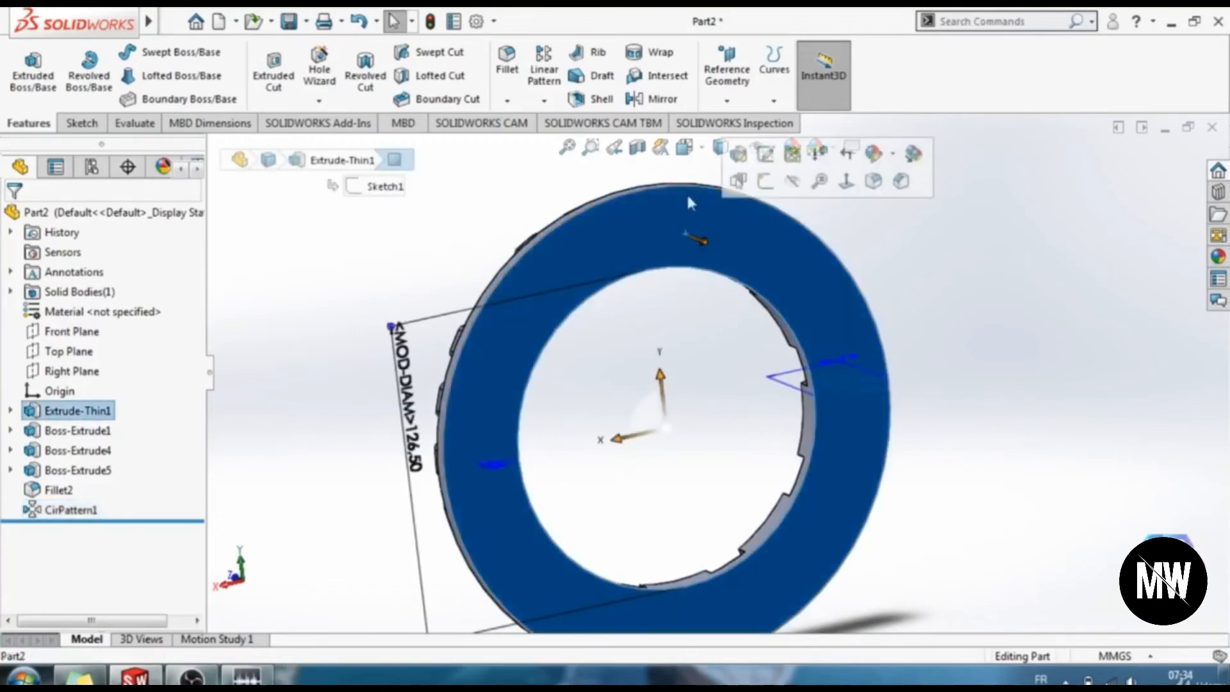
pyautogui.click(684, 147)
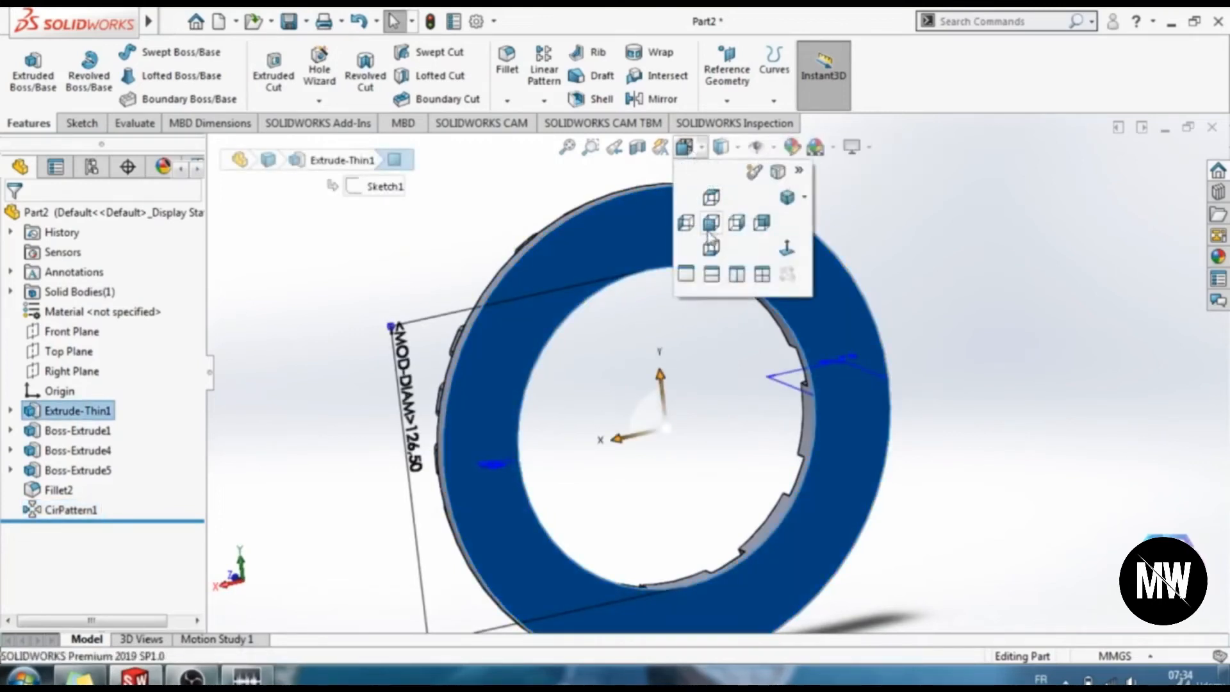
pyautogui.click(762, 222)
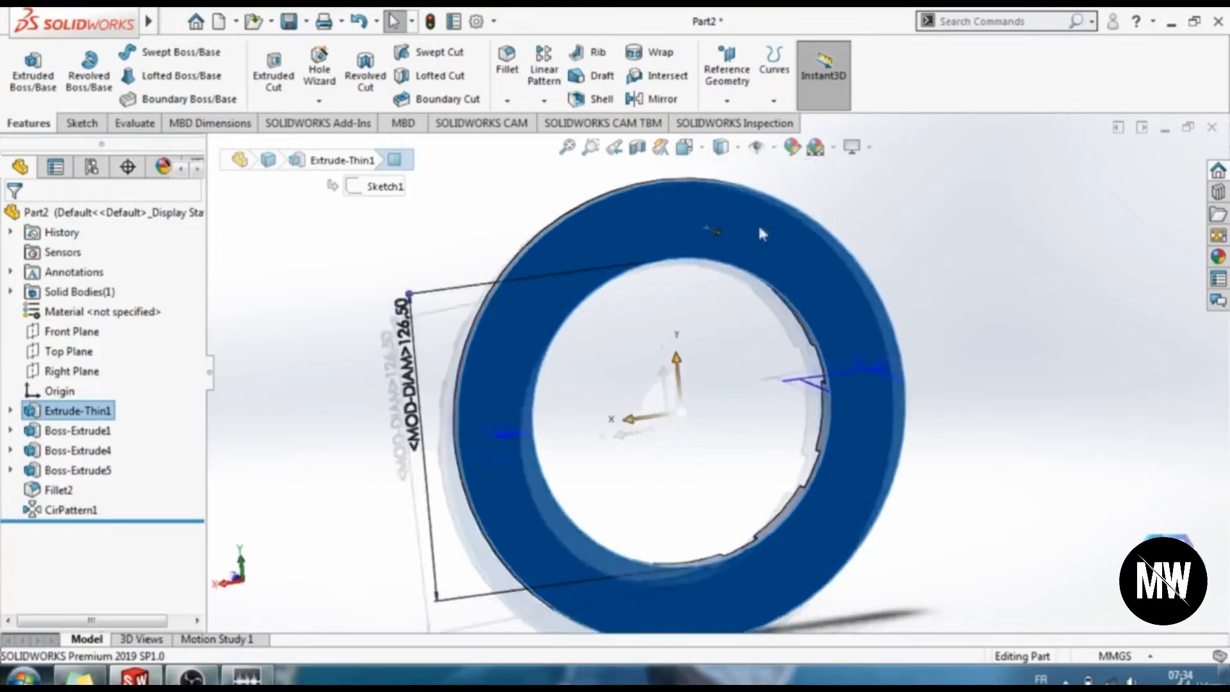
pyautogui.click(762, 253)
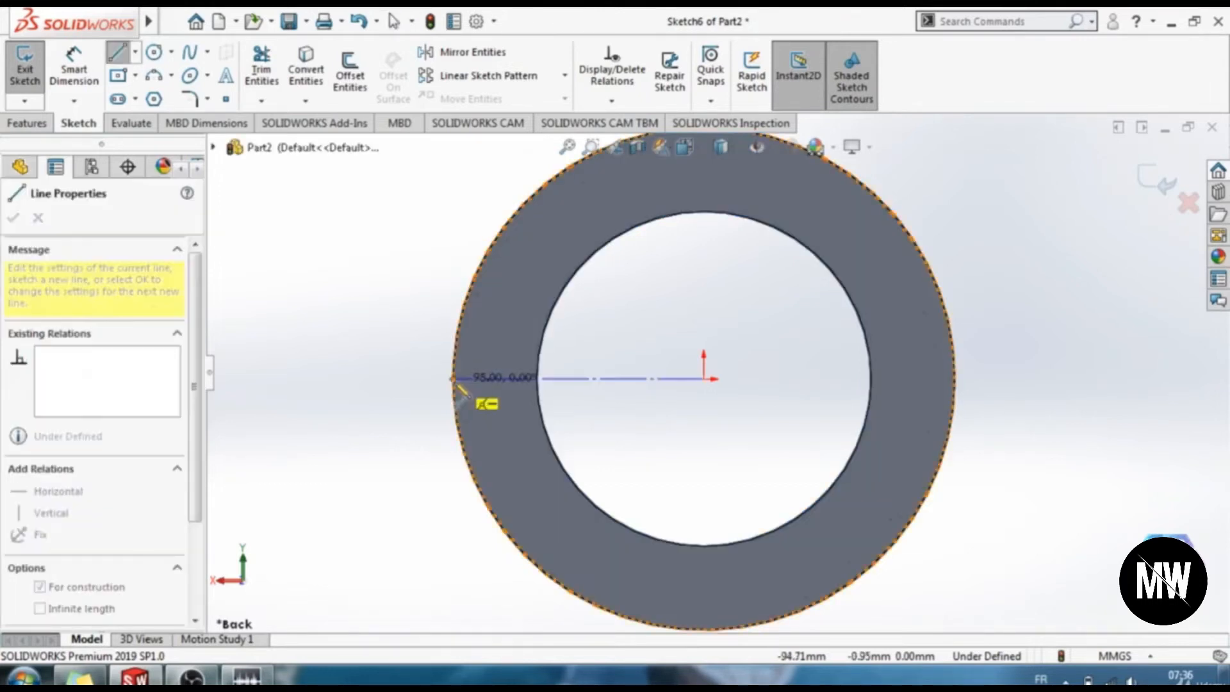
pyautogui.click(453, 378)
pyautogui.press('Escape')
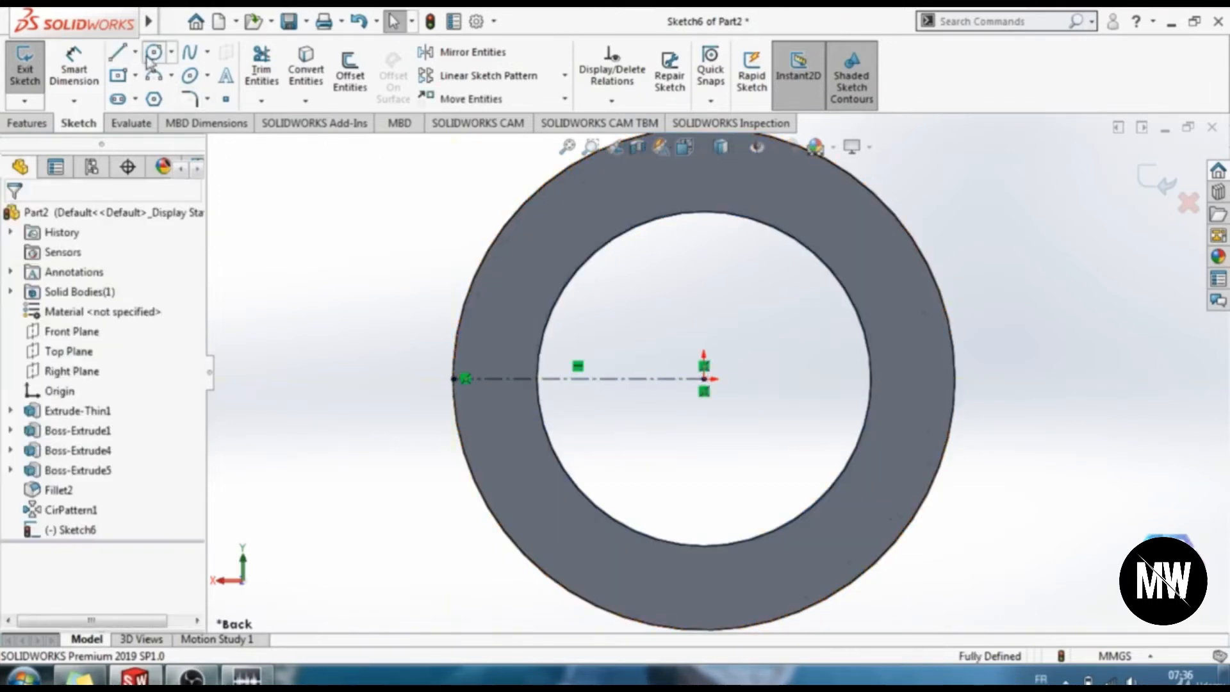
# Draw two more centerlines from the origin to the ring's outer edge, both slanting downward below the horizontal centerline.
pyautogui.click(154, 51)
pyautogui.click(135, 51)
pyautogui.click(170, 94)
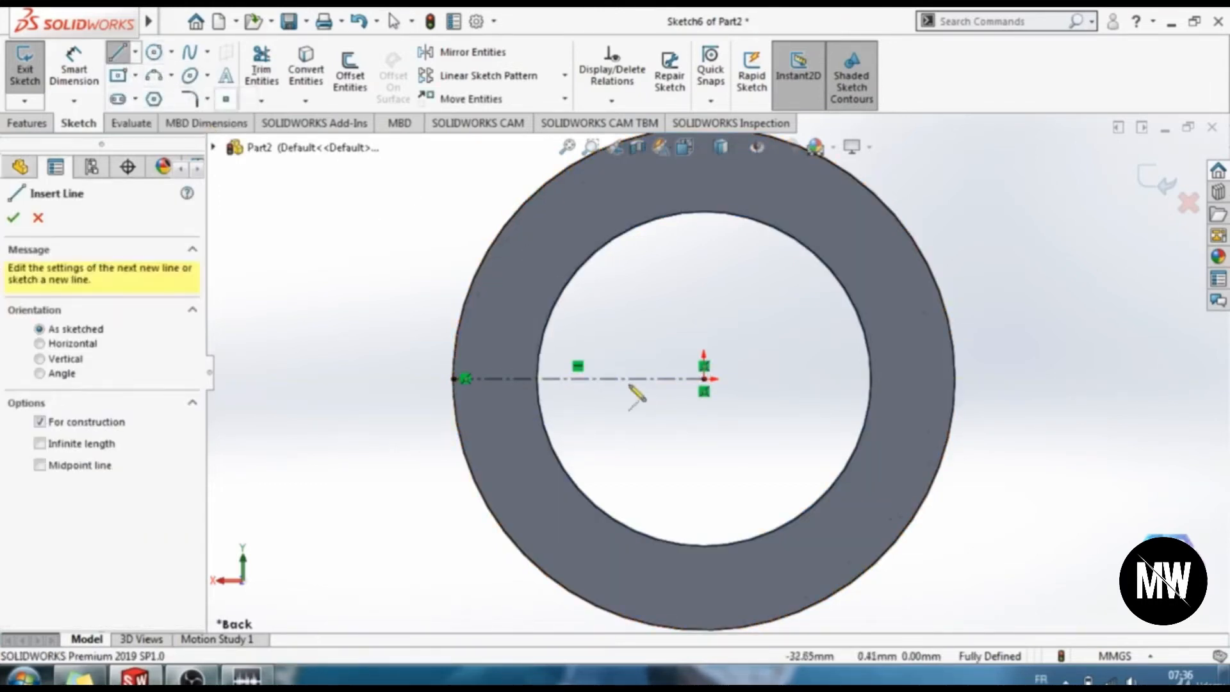
pyautogui.click(704, 378)
pyautogui.click(484, 494)
pyautogui.press('Escape')
pyautogui.click(135, 51)
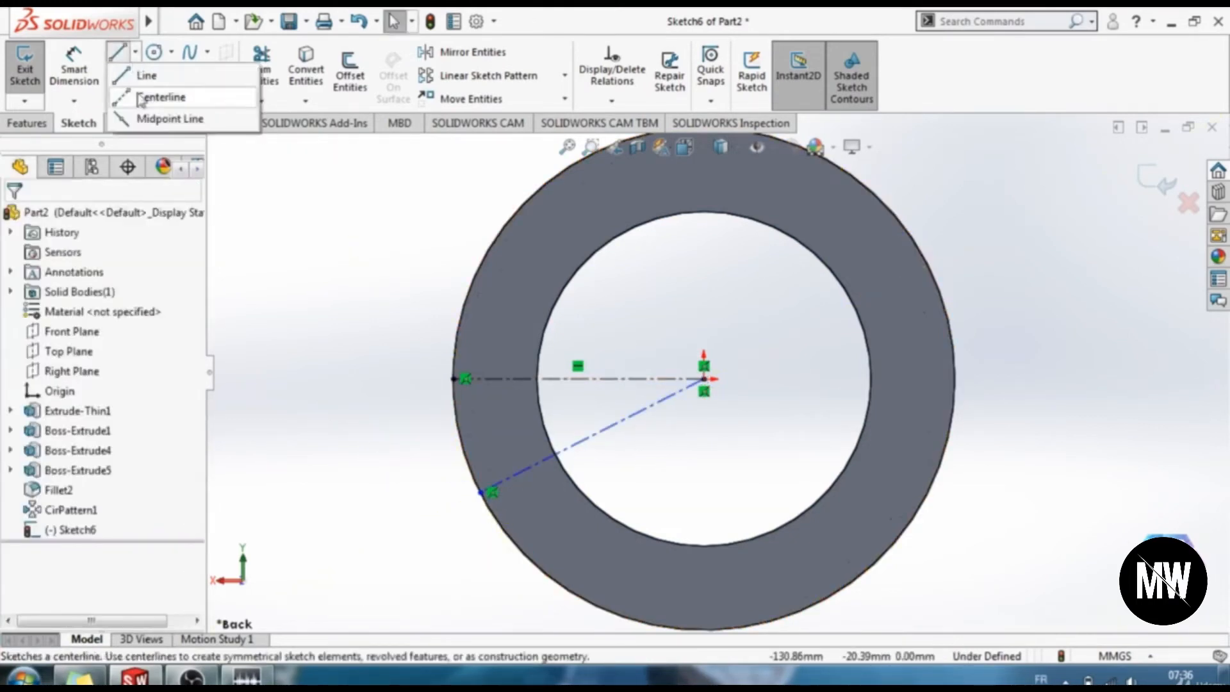
pyautogui.click(142, 98)
pyautogui.click(704, 378)
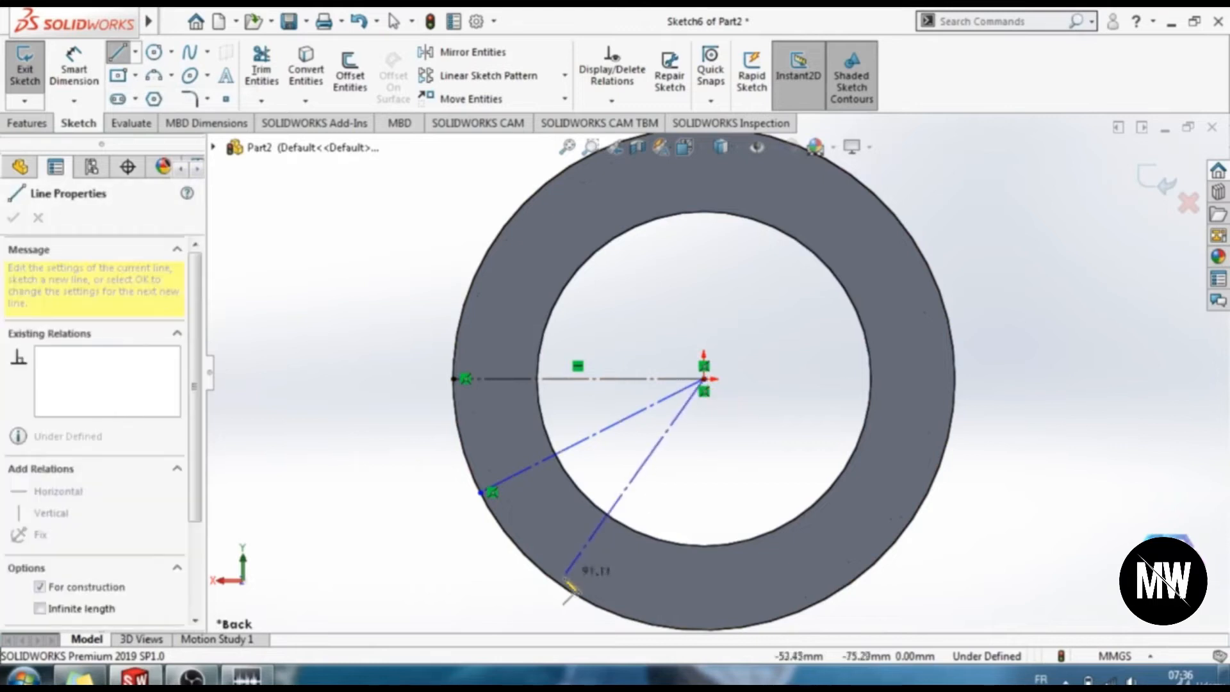
pyautogui.click(556, 581)
# Dimension the angle between the horizontal centerline and the first slanted centerline at 21°.
pyautogui.click(74, 66)
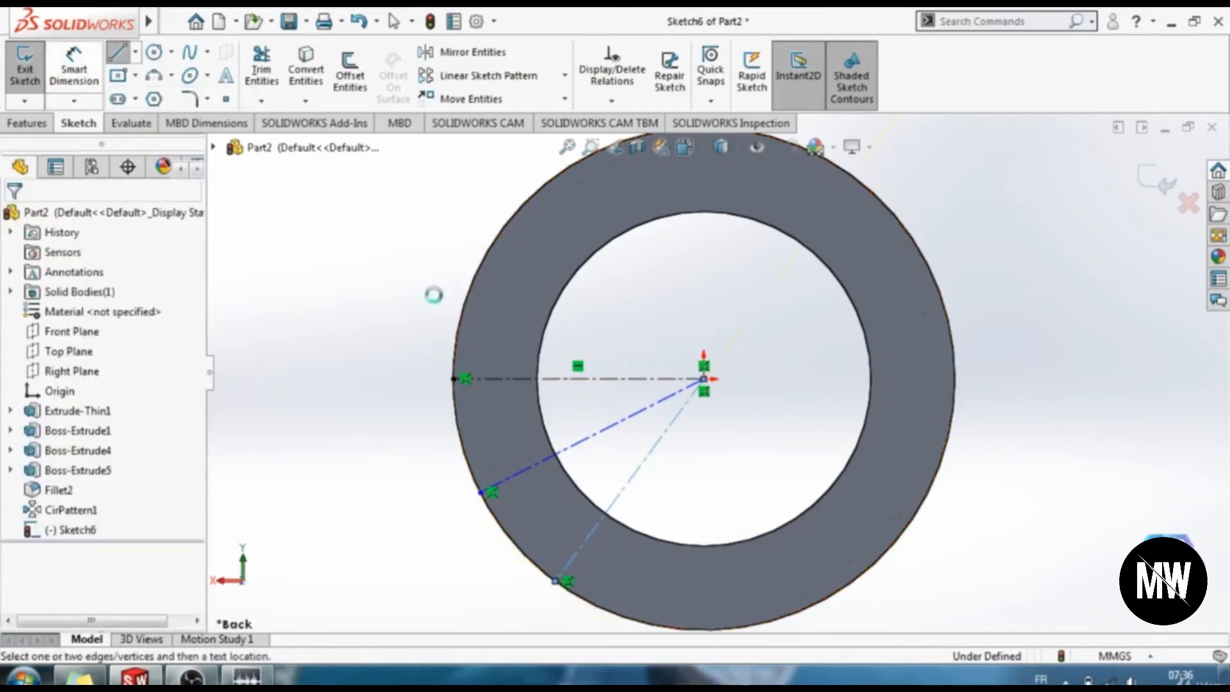
pyautogui.click(583, 380)
pyautogui.click(588, 438)
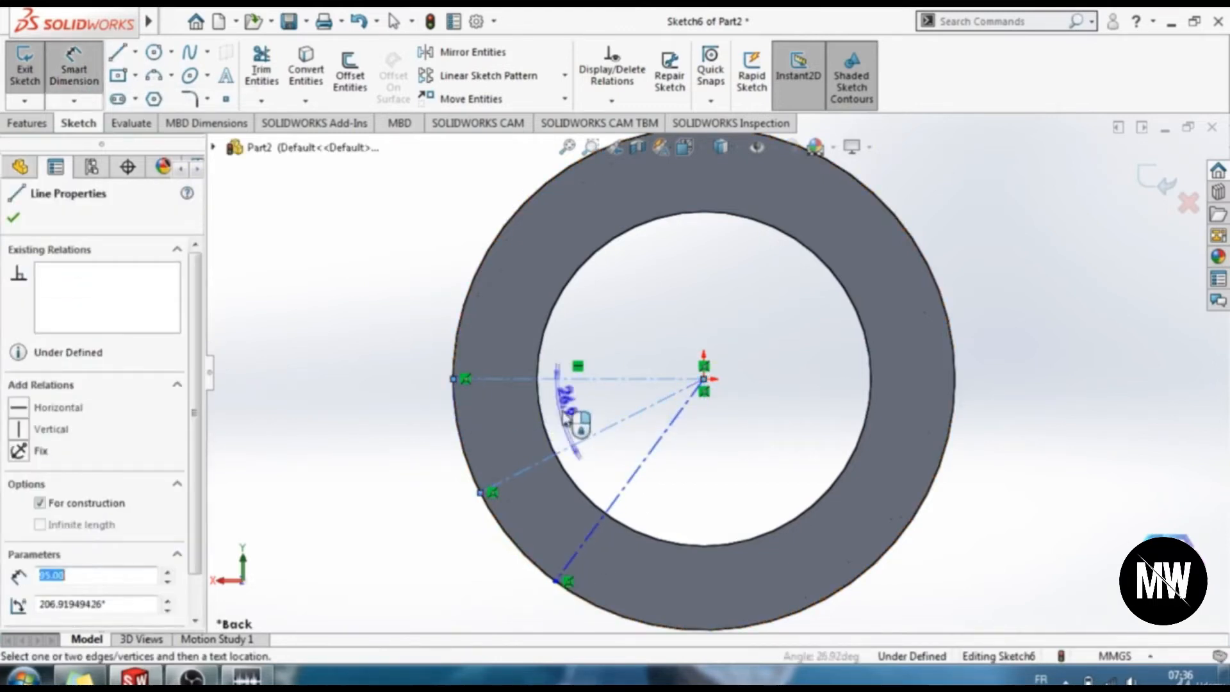
pyautogui.click(563, 417)
pyautogui.write('21')
pyautogui.press('Return')
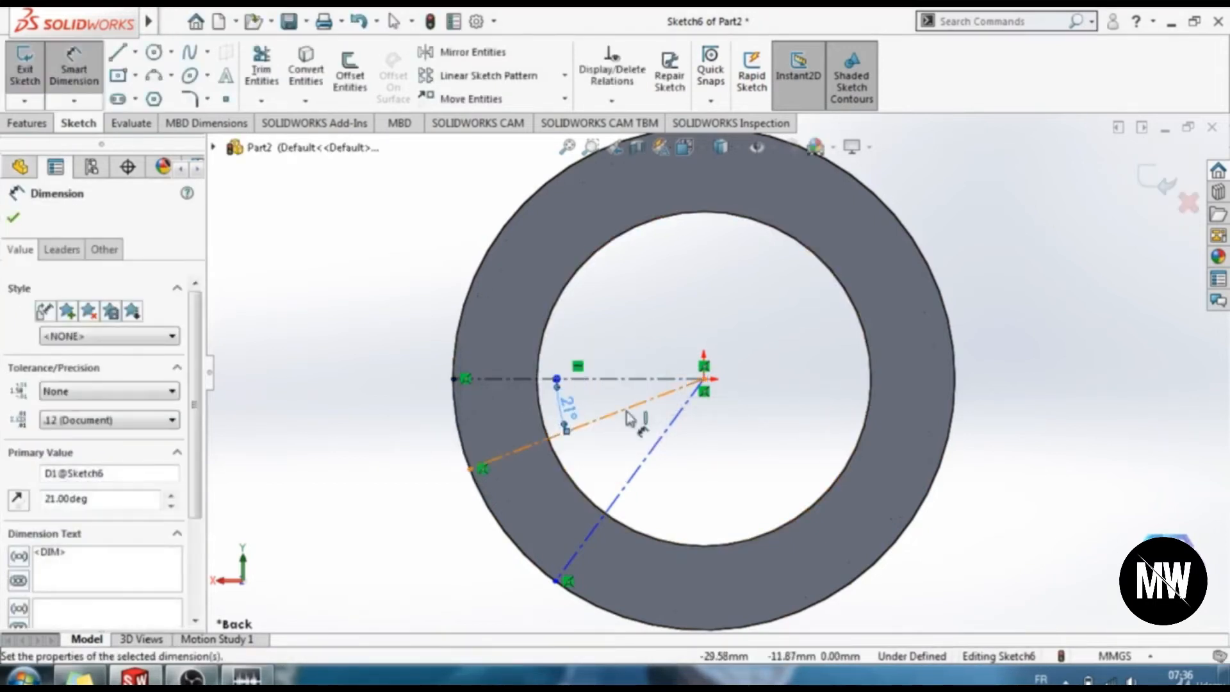
# Dimension the angle between the two slanted centerlines at 30.5°.
pyautogui.click(627, 410)
pyautogui.click(665, 437)
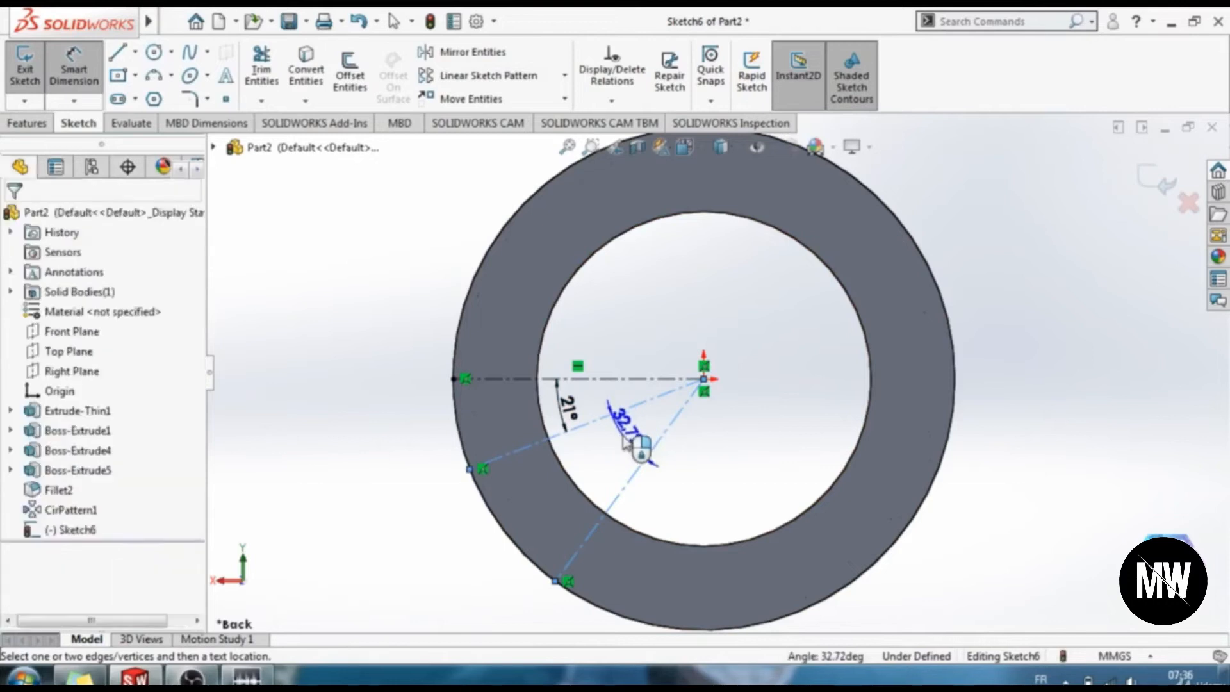
pyautogui.click(623, 436)
pyautogui.write('1')
pyautogui.write(';')
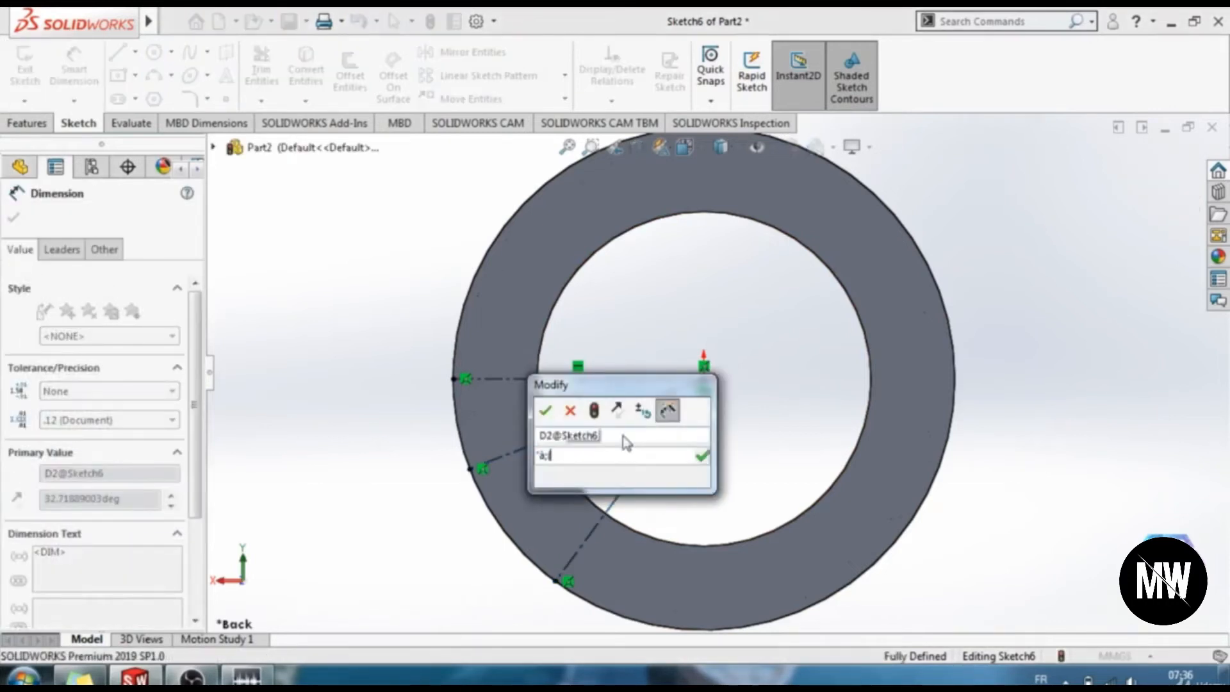
pyautogui.doubleClick(589, 458)
pyautogui.write('30.5deg')
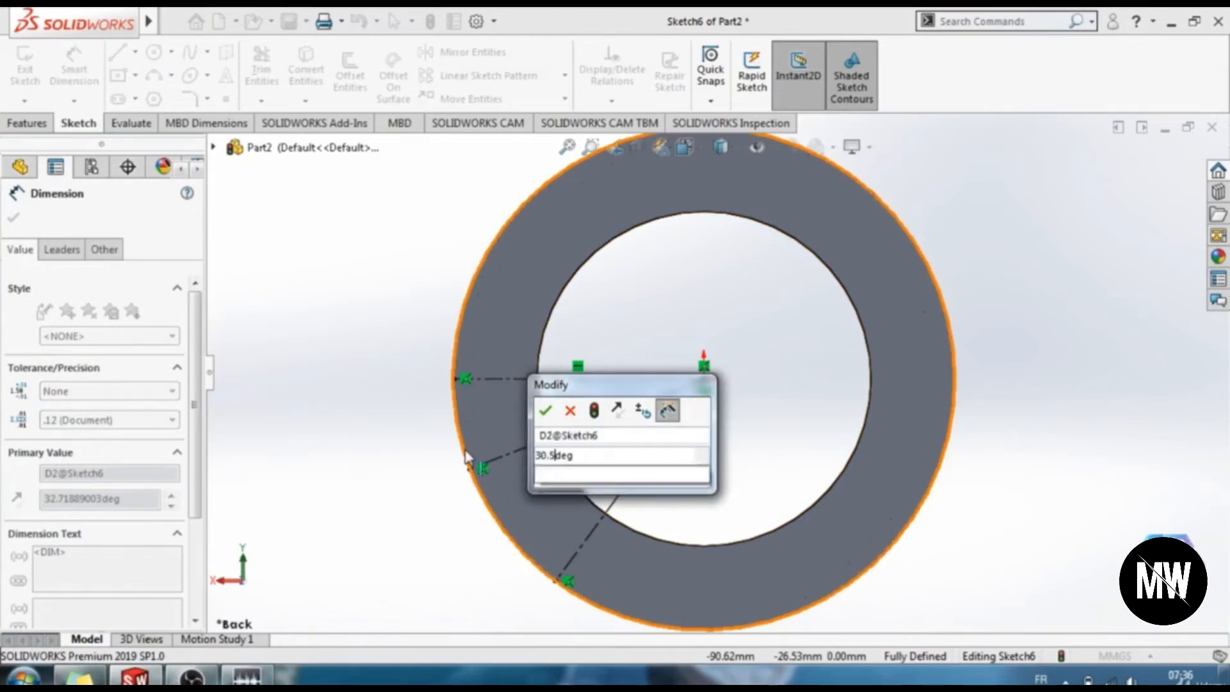
pyautogui.press('Return')
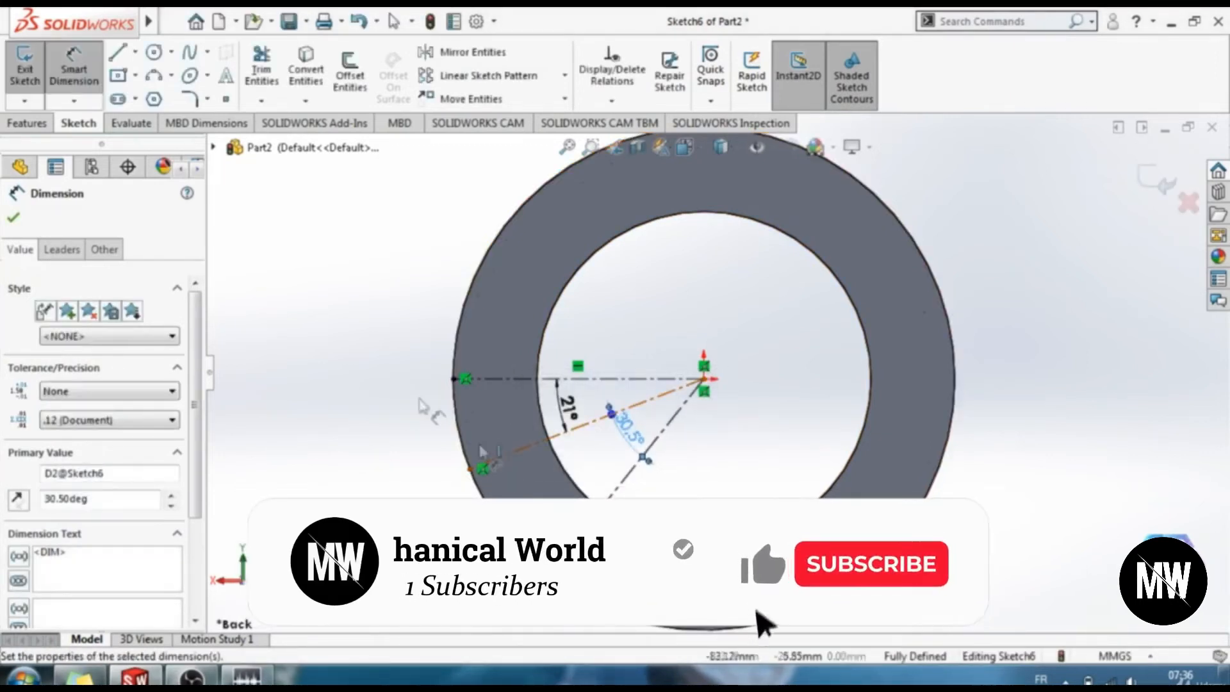
# Draw a 3 Point Arc along the ring's outer edge between the outer ends of the two slanted centerlines.
pyautogui.click(169, 76)
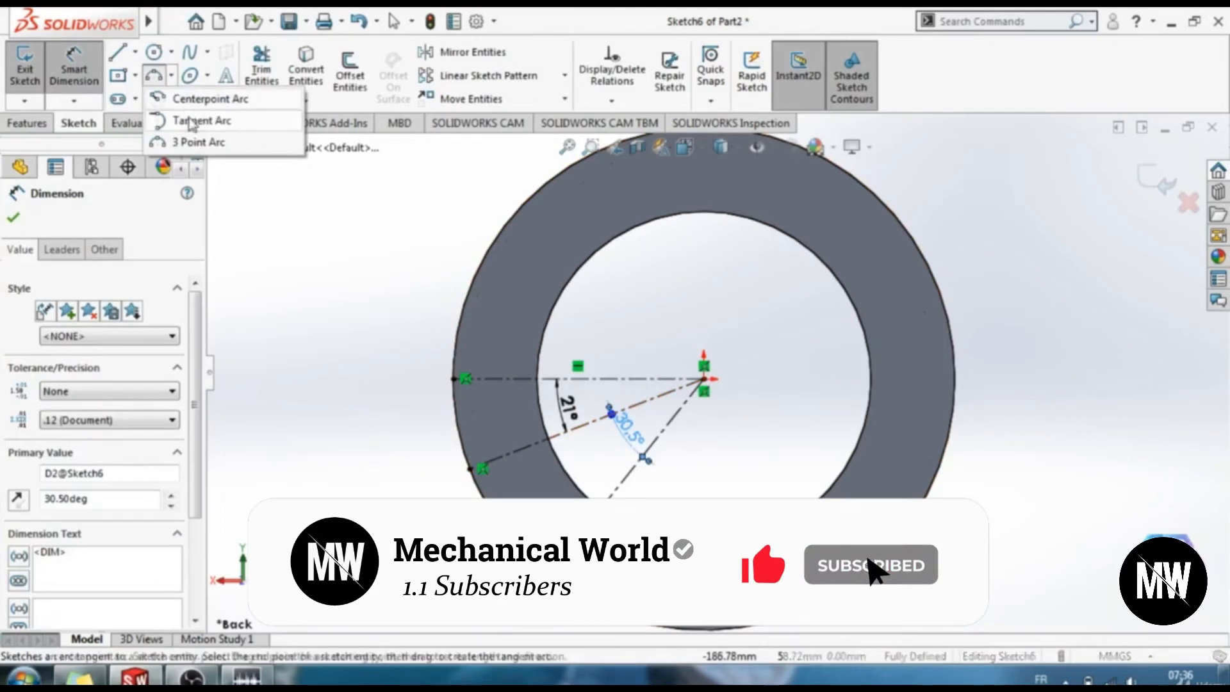
pyautogui.click(198, 141)
pyautogui.scroll(-2, 514, 572)
pyautogui.scroll(-1, 520, 572)
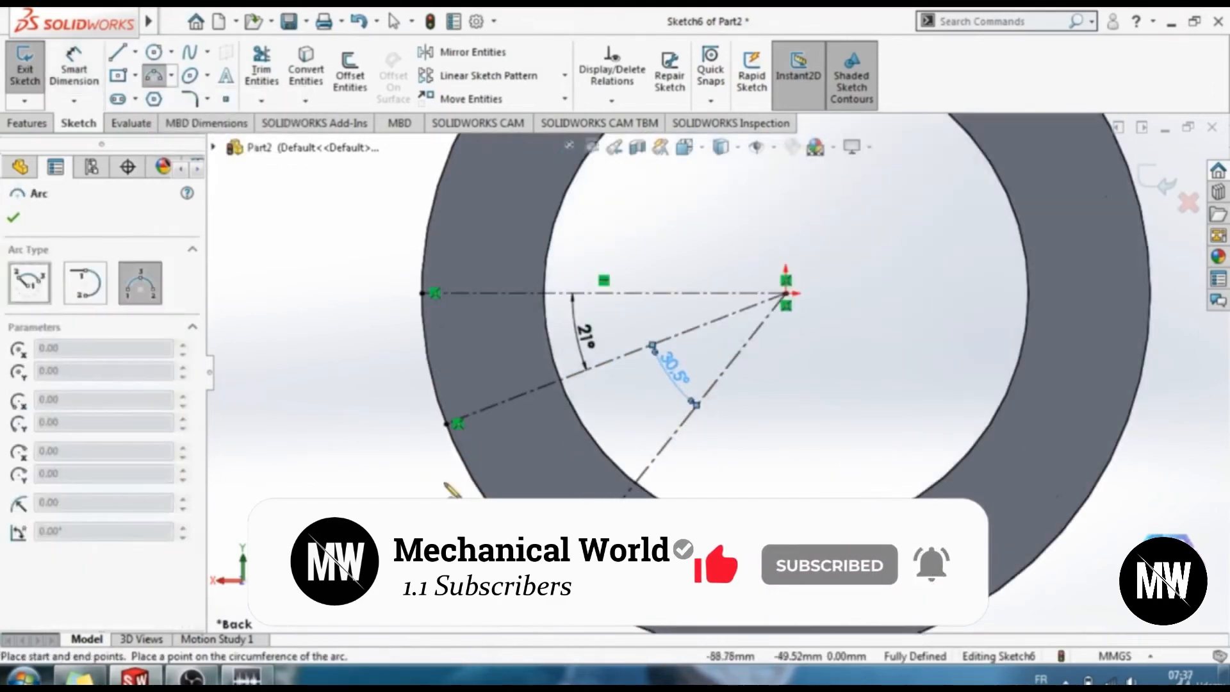
pyautogui.click(447, 423)
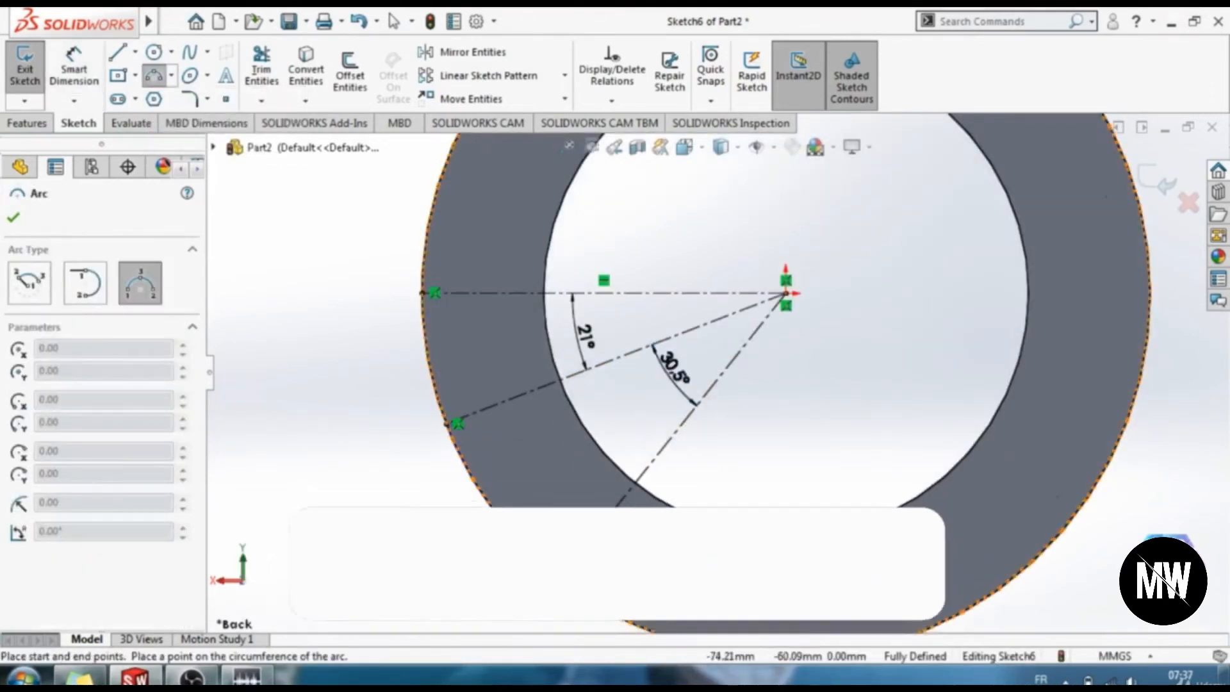
pyautogui.click(559, 575)
pyautogui.scroll(-3, 488, 563)
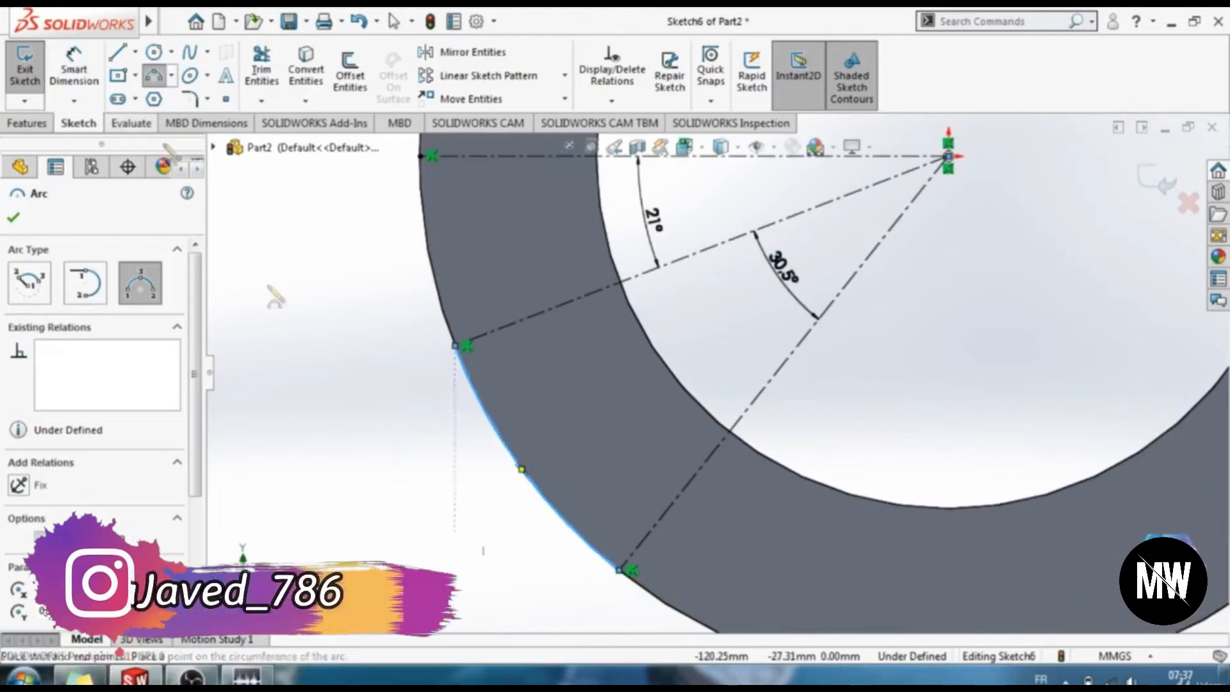
pyautogui.click(153, 77)
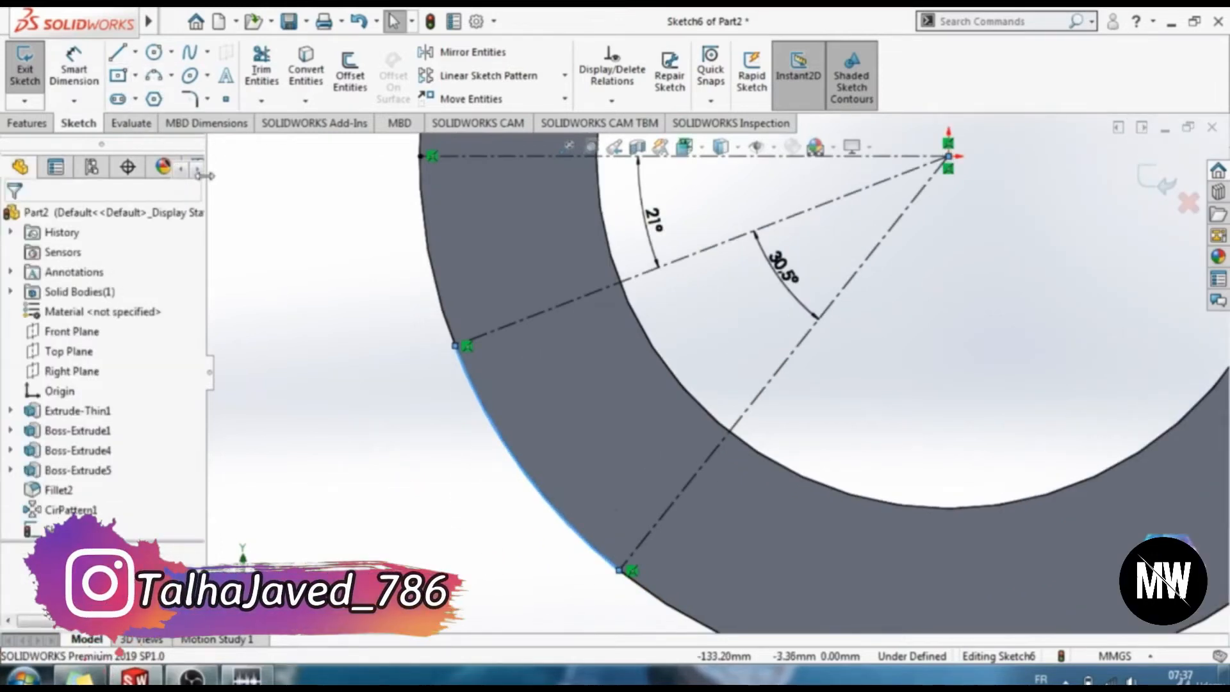
# Draw five connected lines outside the ring between the arc's ends, starting with one about 12 mm long collinear with the 21° centerline.
pyautogui.click(118, 54)
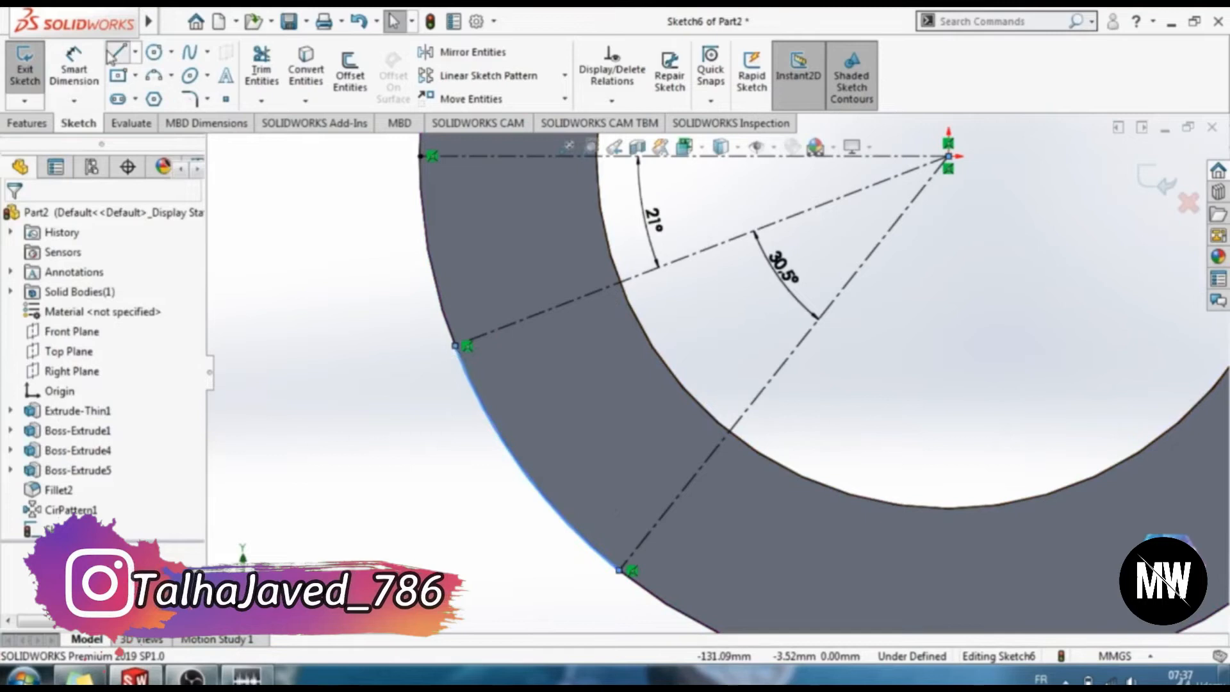
pyautogui.click(467, 346)
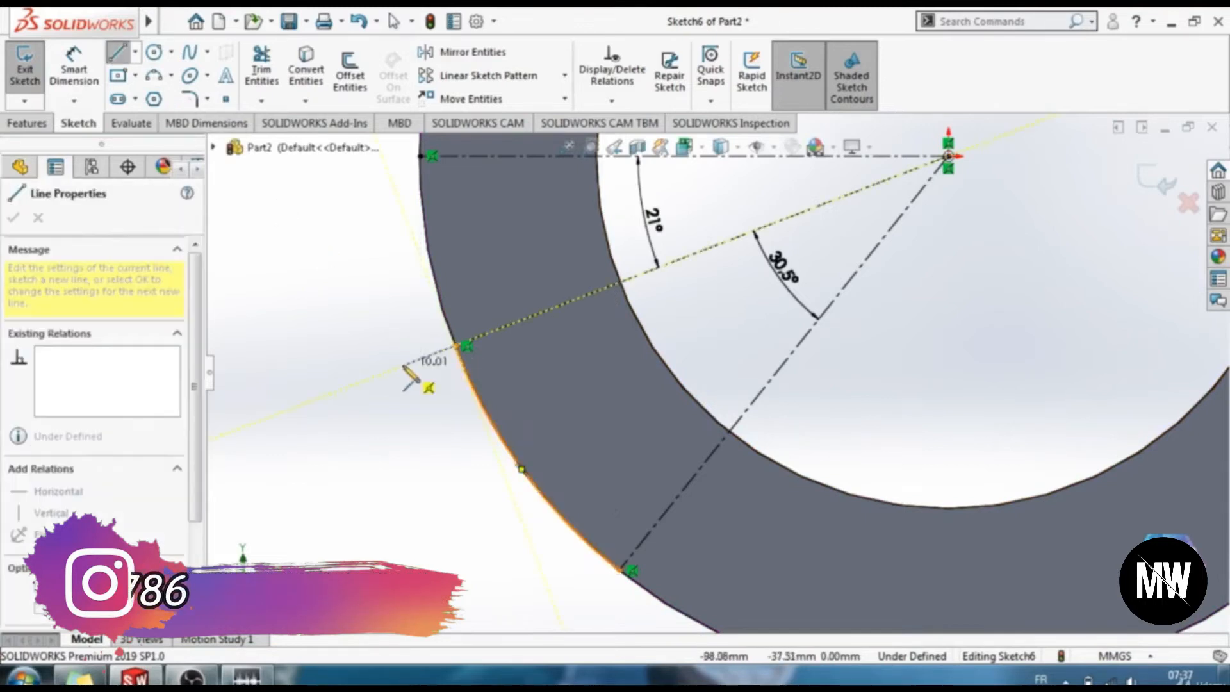
pyautogui.click(392, 371)
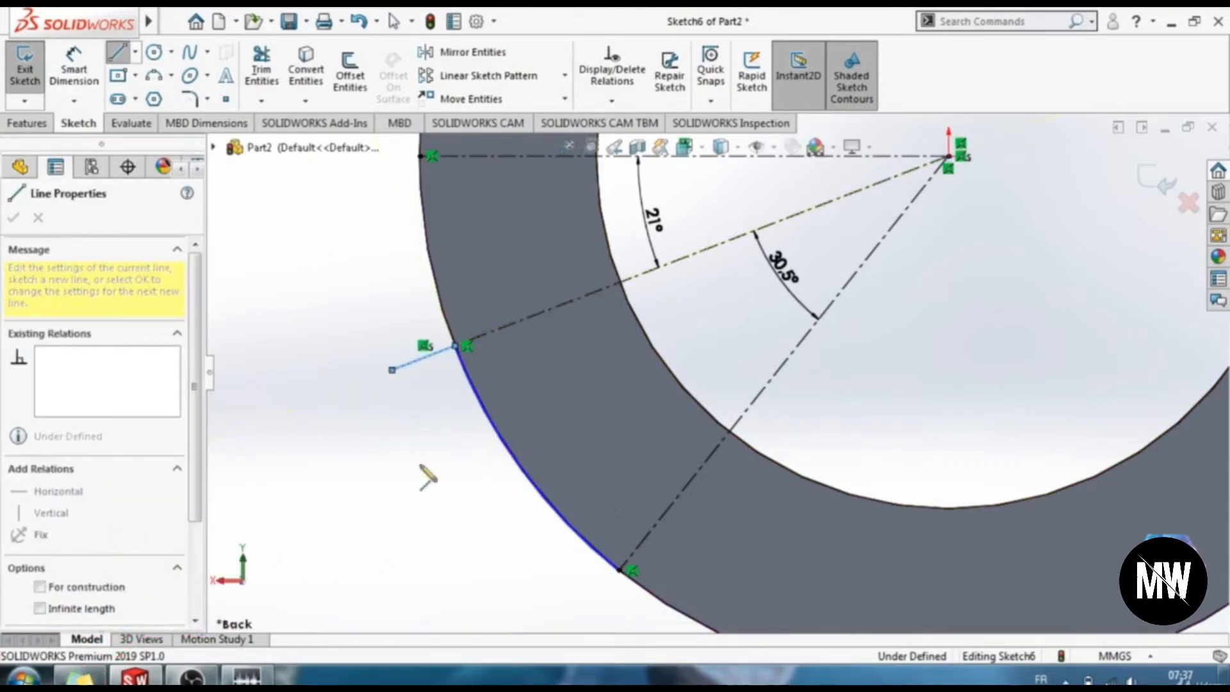
pyautogui.click(423, 515)
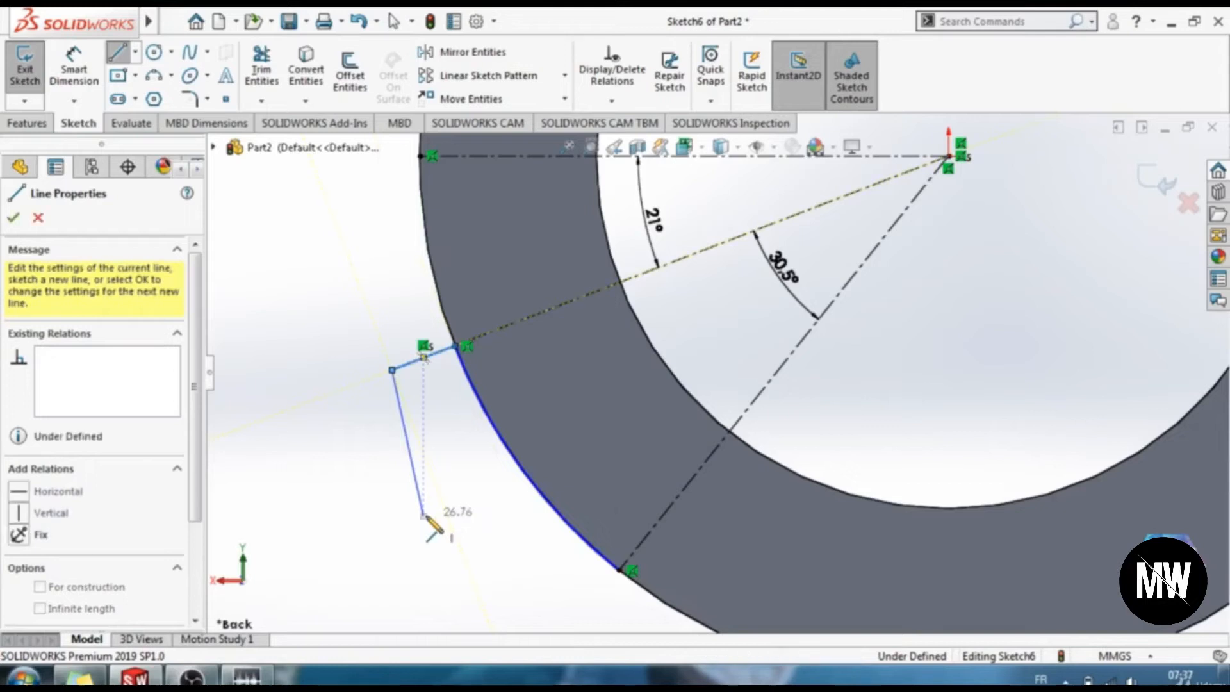
pyautogui.click(407, 570)
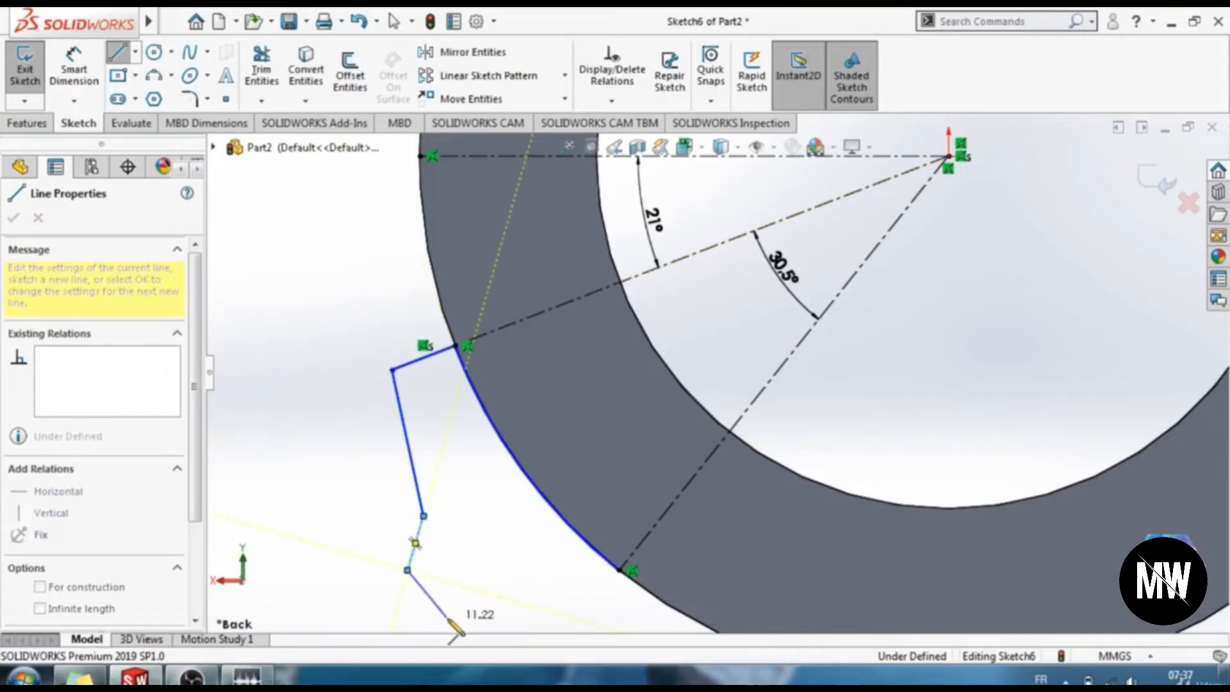
pyautogui.click(447, 618)
pyautogui.click(618, 569)
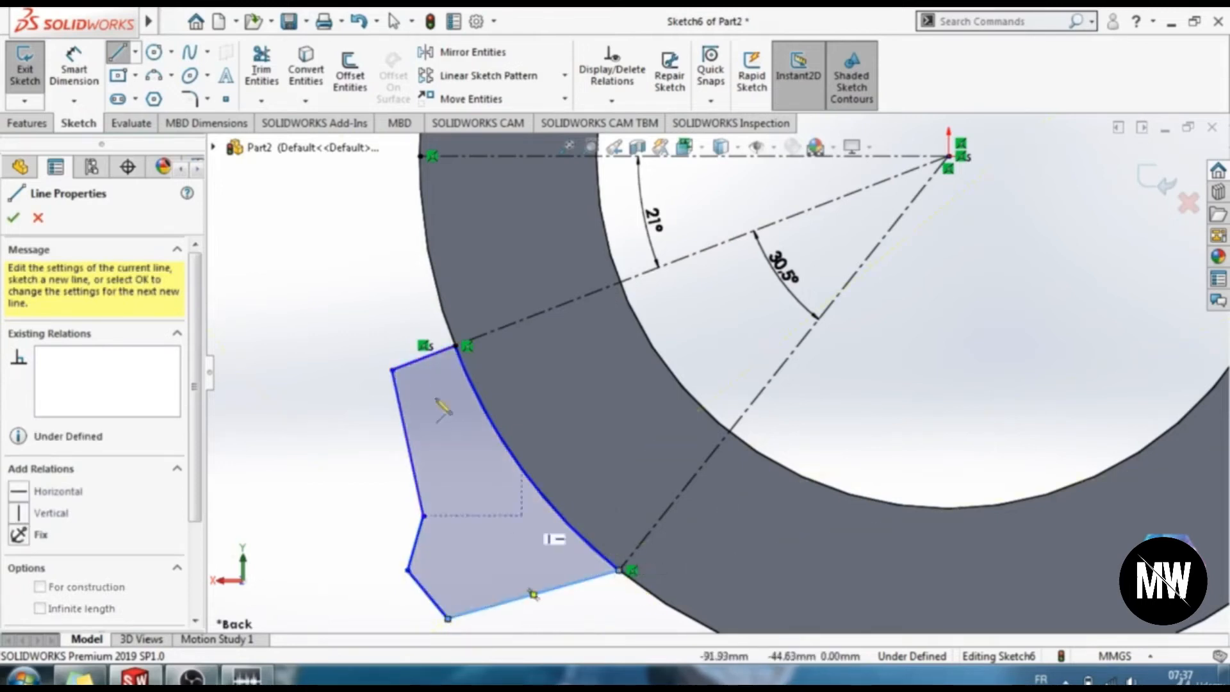
# Try to dimension the outline's short first line, which extends the 21° centerline beyond the ring.
pyautogui.click(51, 57)
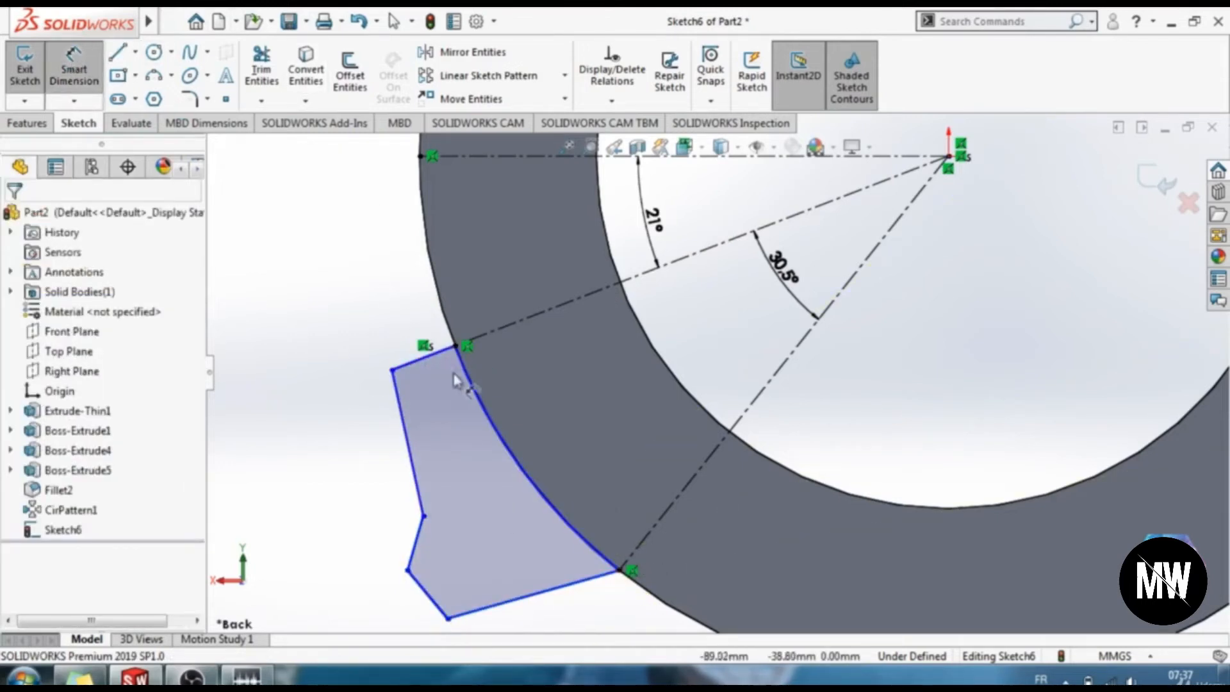
pyautogui.click(441, 354)
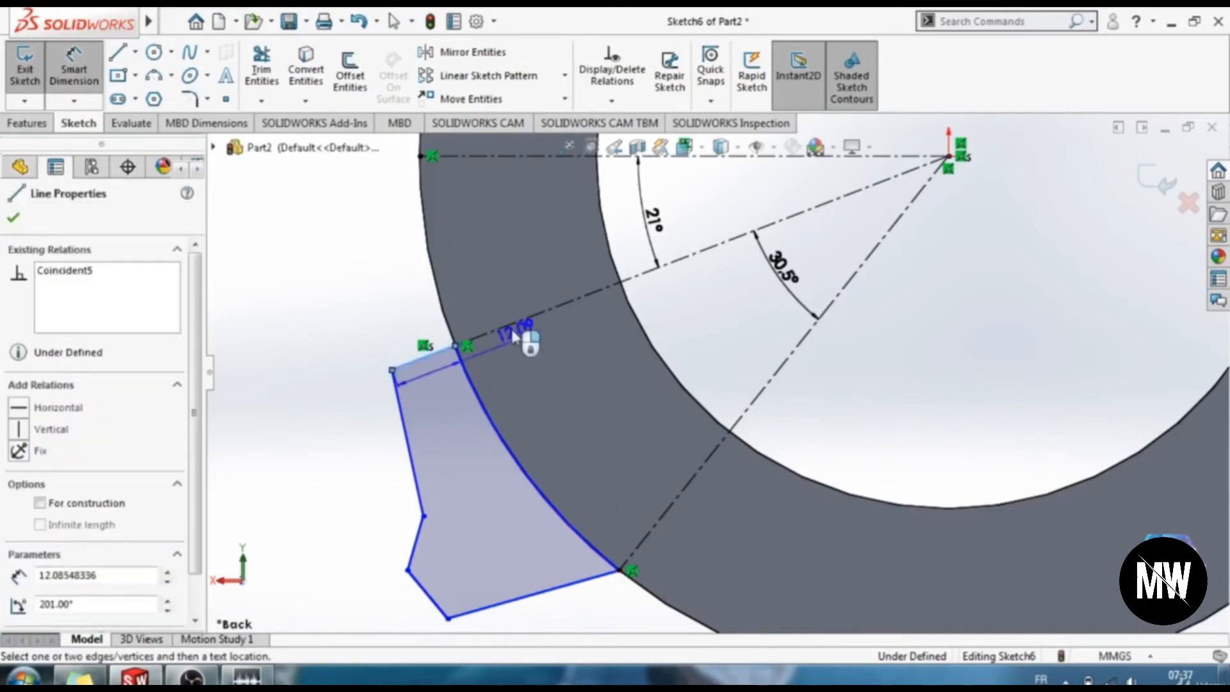
pyautogui.click(509, 325)
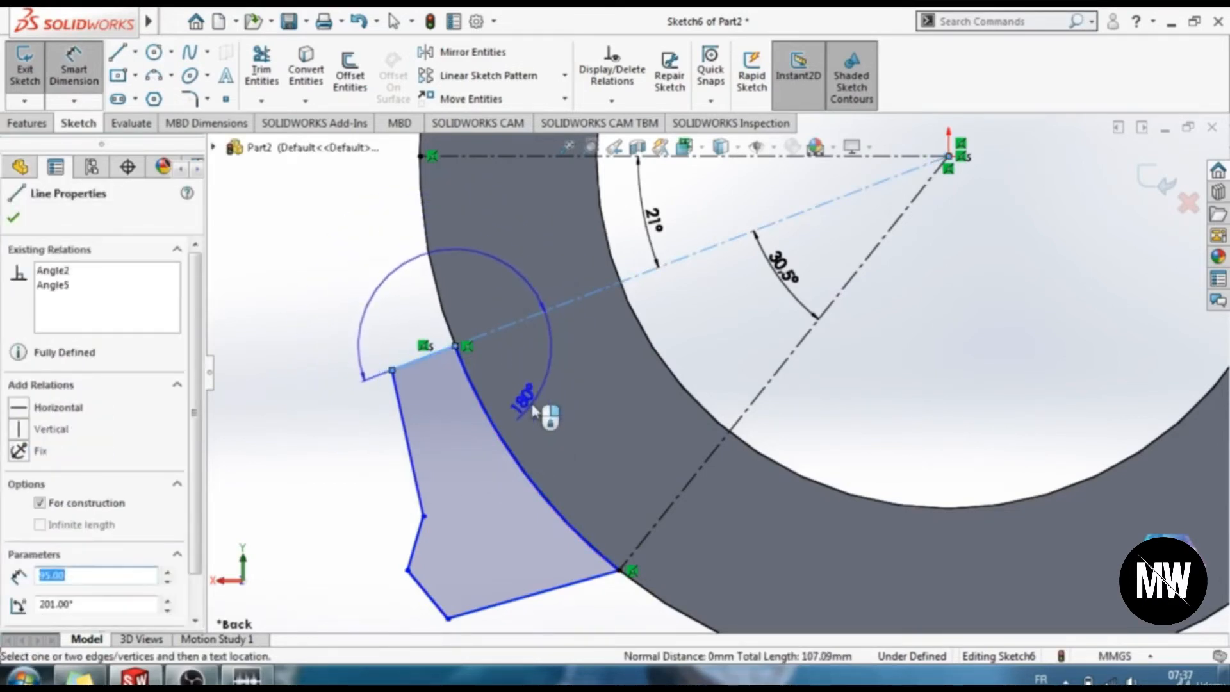
pyautogui.press('Escape')
pyautogui.click(438, 353)
pyautogui.scroll(-4, 442, 355)
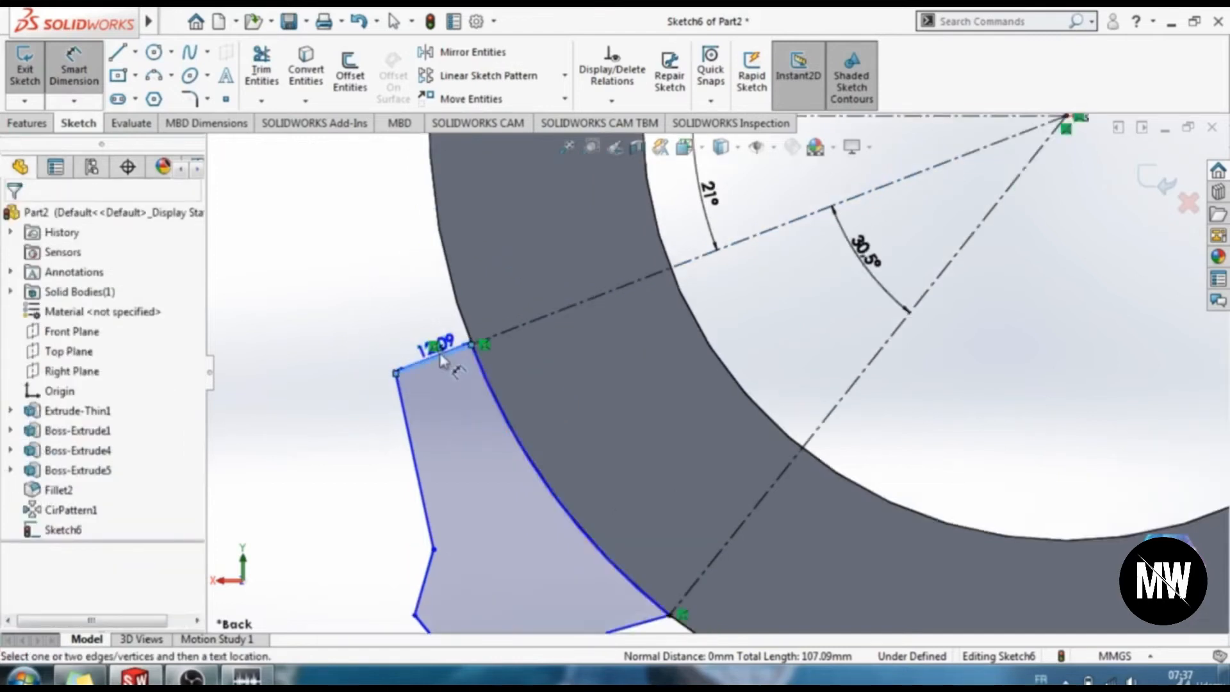
pyautogui.scroll(3, 549, 383)
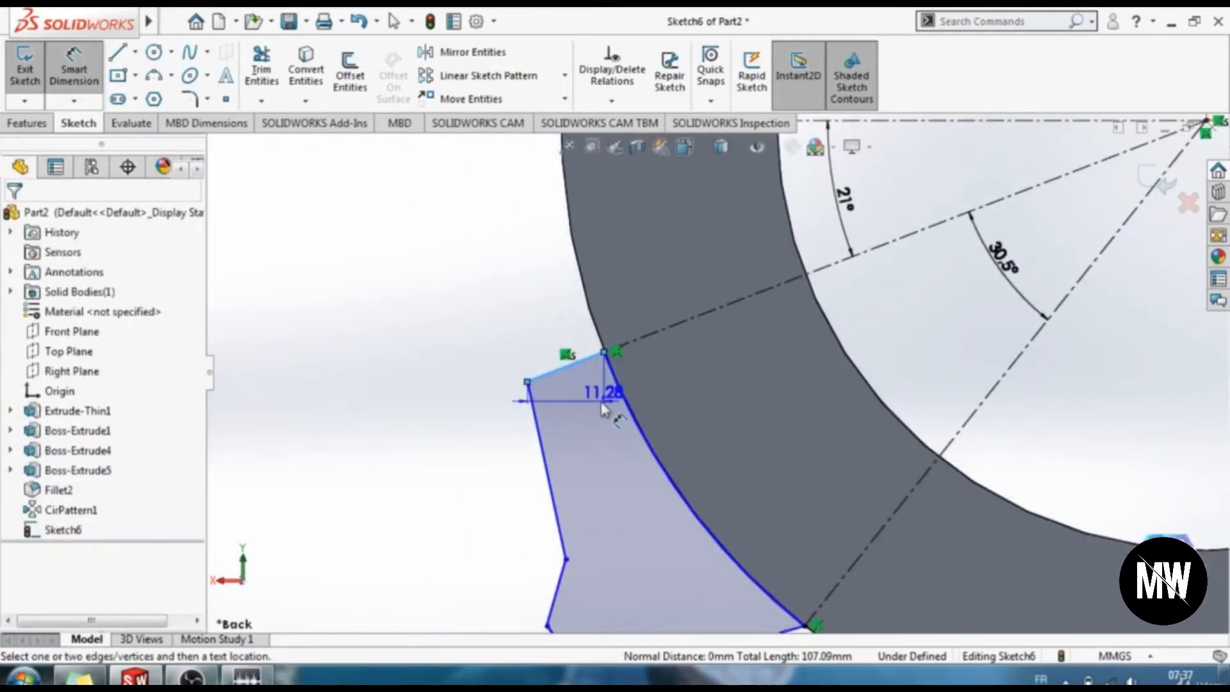
pyautogui.scroll(2, 713, 459)
# Undo the five connected outline lines drawn outside the ring.
pyautogui.hotkey('ctrl', 'z')
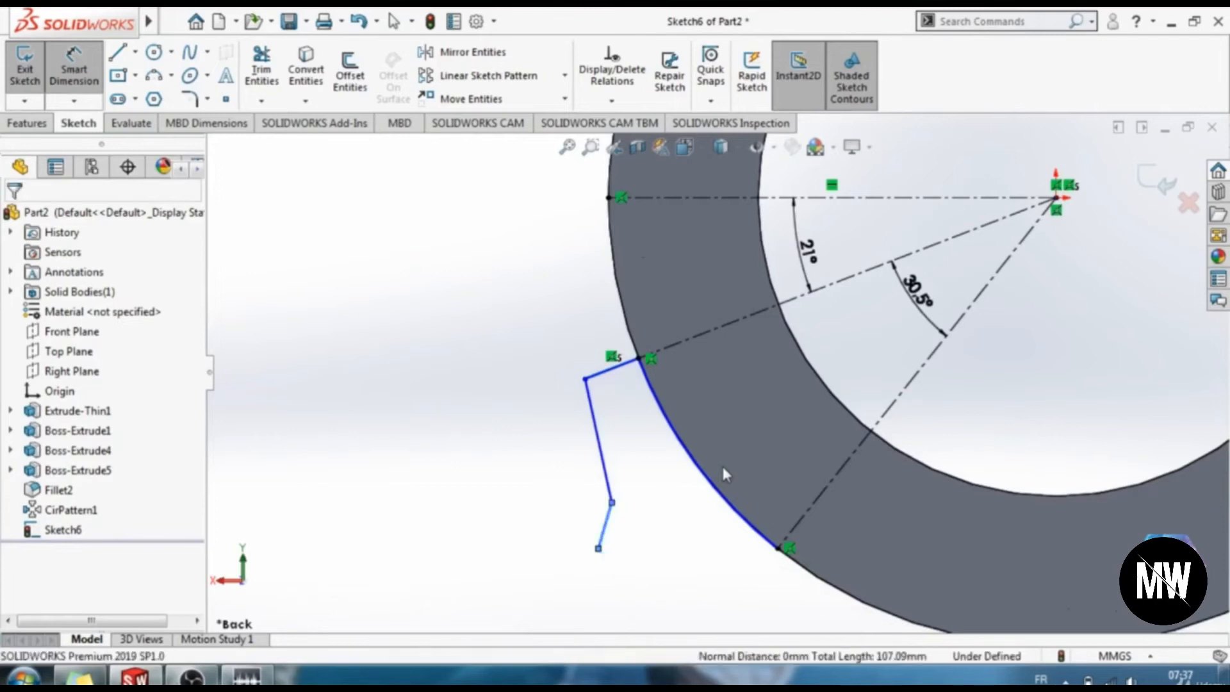
pyautogui.hotkey('ctrl', 'z')
pyautogui.hotkey('ctrl', 'z')
pyautogui.hotkey('ctrl', 'z')
pyautogui.hotkey('ctrl', 'z')
# Draw five connected lines outside the ring joining the arc's two ends, starting with one about 12 mm long at the 21° centerline's outer end.
pyautogui.click(117, 52)
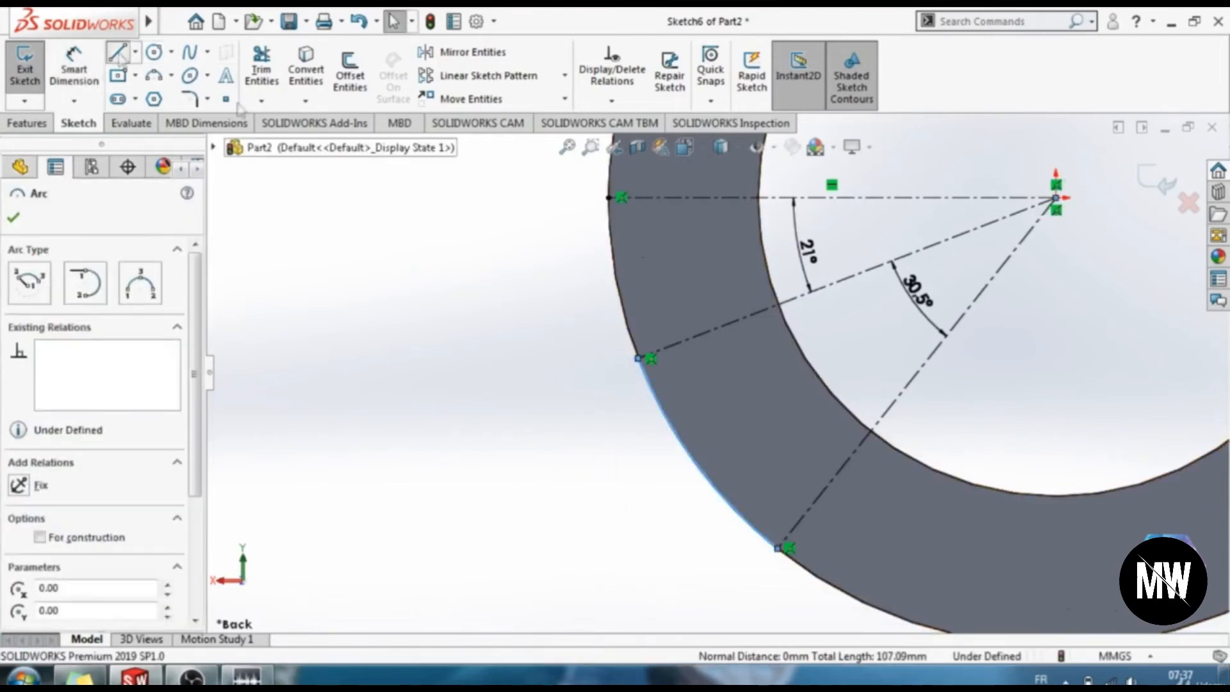
pyautogui.click(638, 358)
pyautogui.click(590, 391)
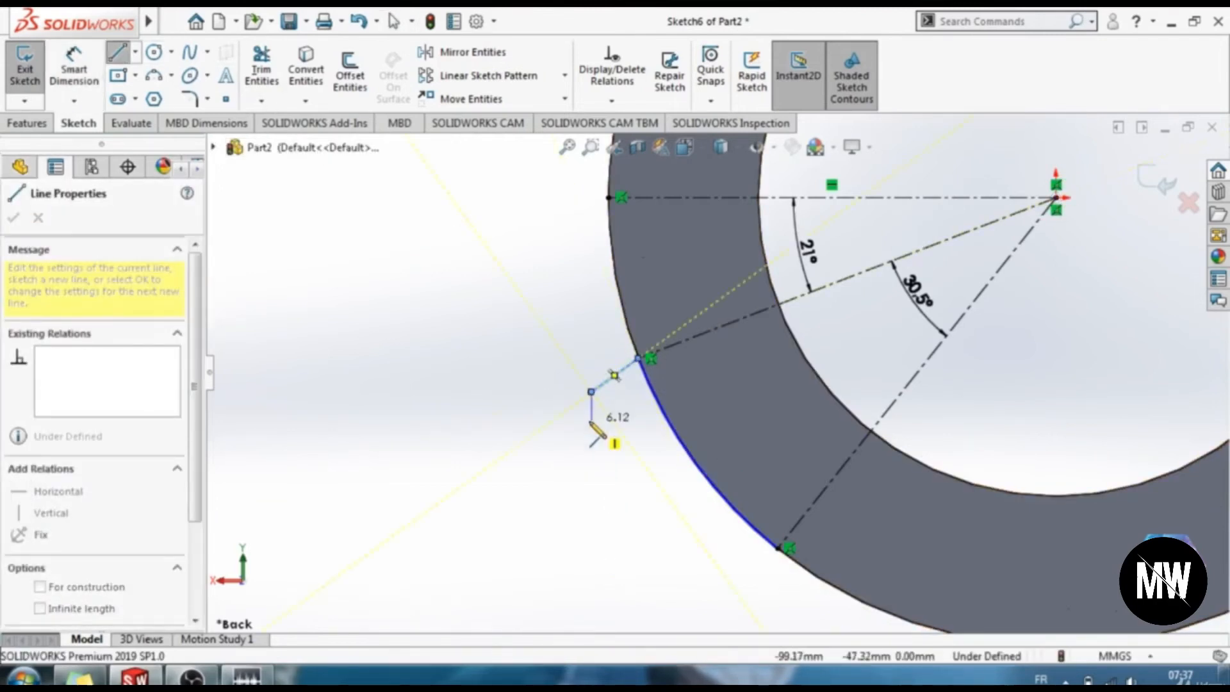
pyautogui.click(599, 503)
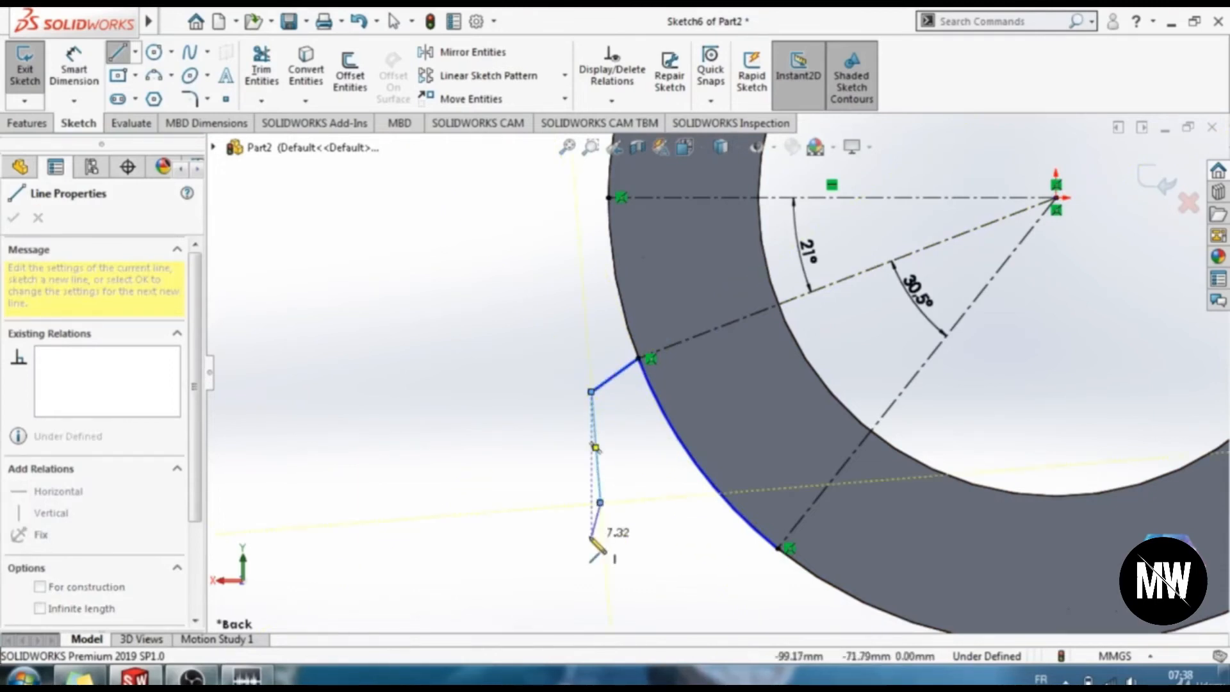
pyautogui.click(590, 536)
pyautogui.click(634, 594)
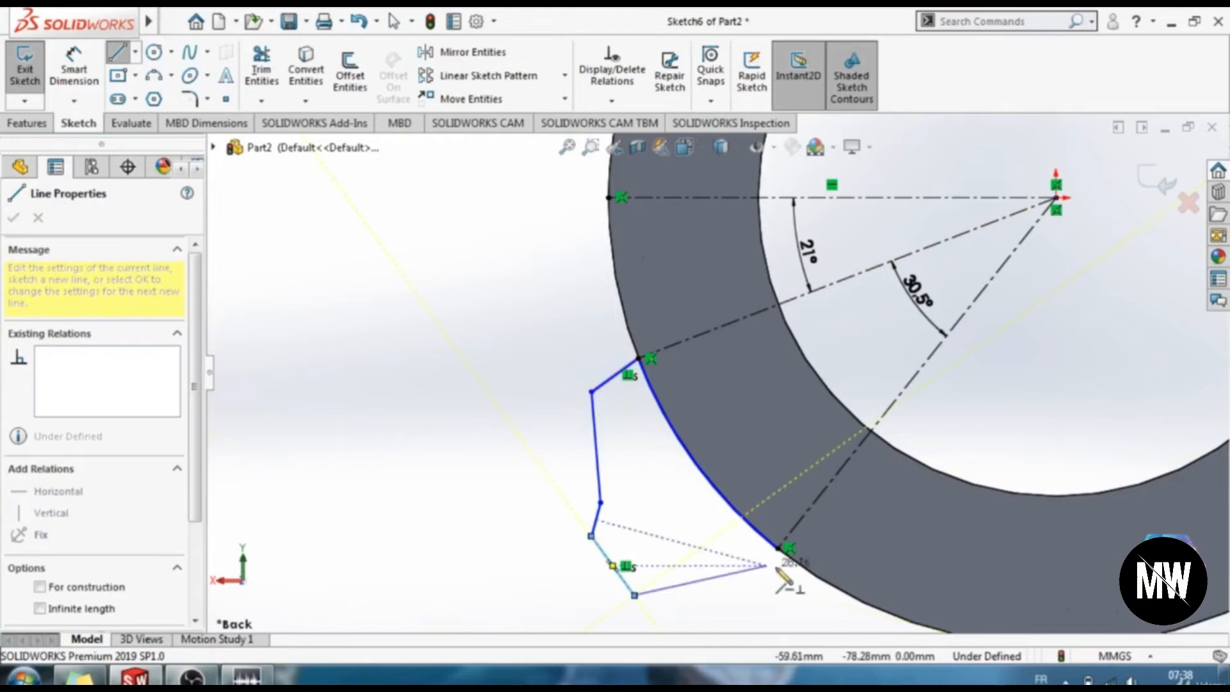
pyautogui.click(777, 547)
# Dimension the angle between the outline's first line and the 21° centerline as 151°.
pyautogui.click(74, 72)
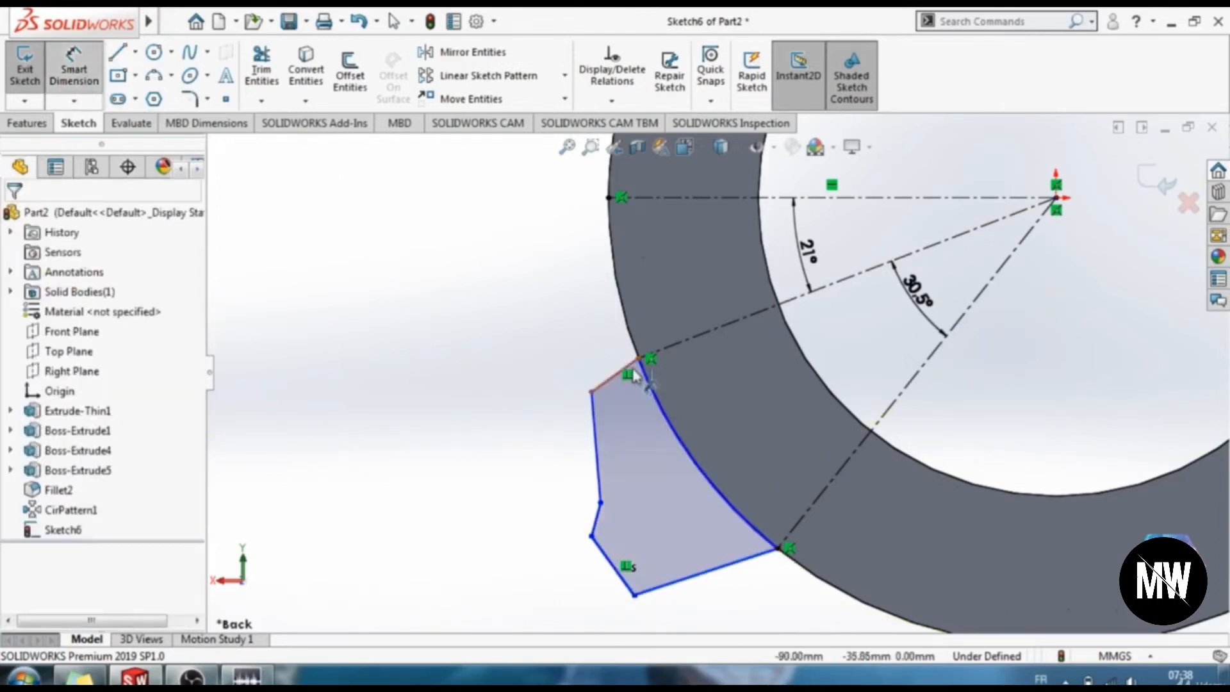
pyautogui.click(629, 366)
pyautogui.click(690, 339)
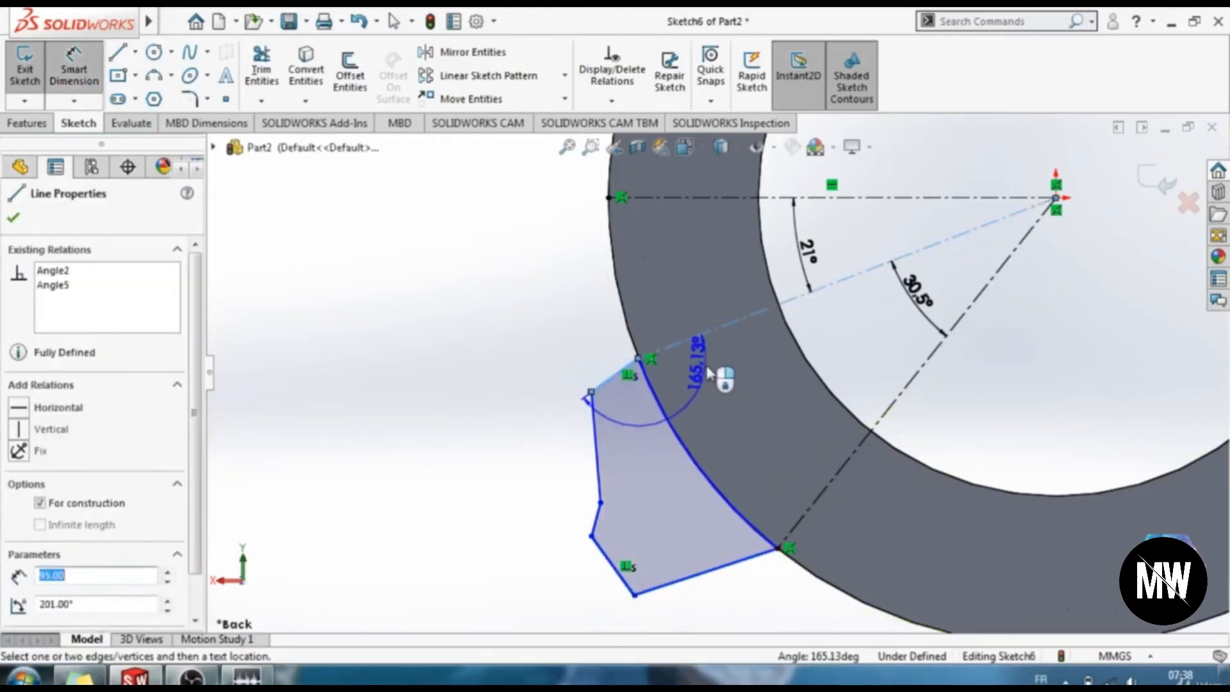
pyautogui.click(705, 363)
pyautogui.write('151')
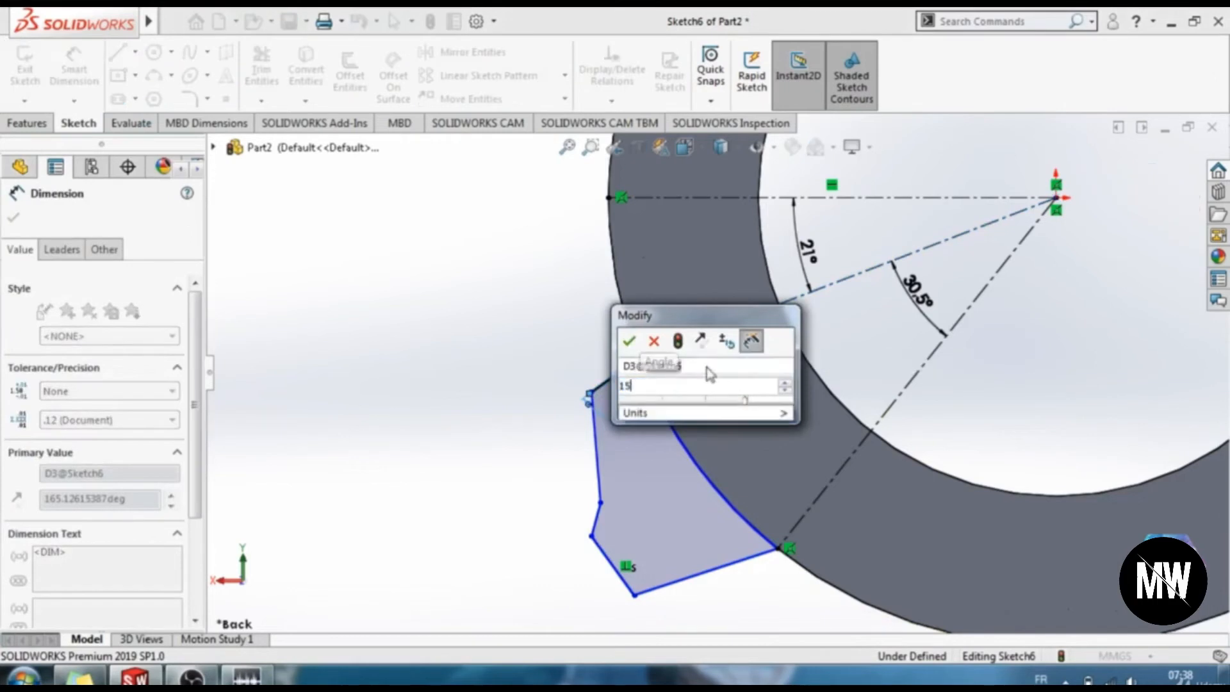
pyautogui.press('Return')
# Dimension the length of the outline's first line as 14.25 mm.
pyautogui.scroll(-2, 658, 392)
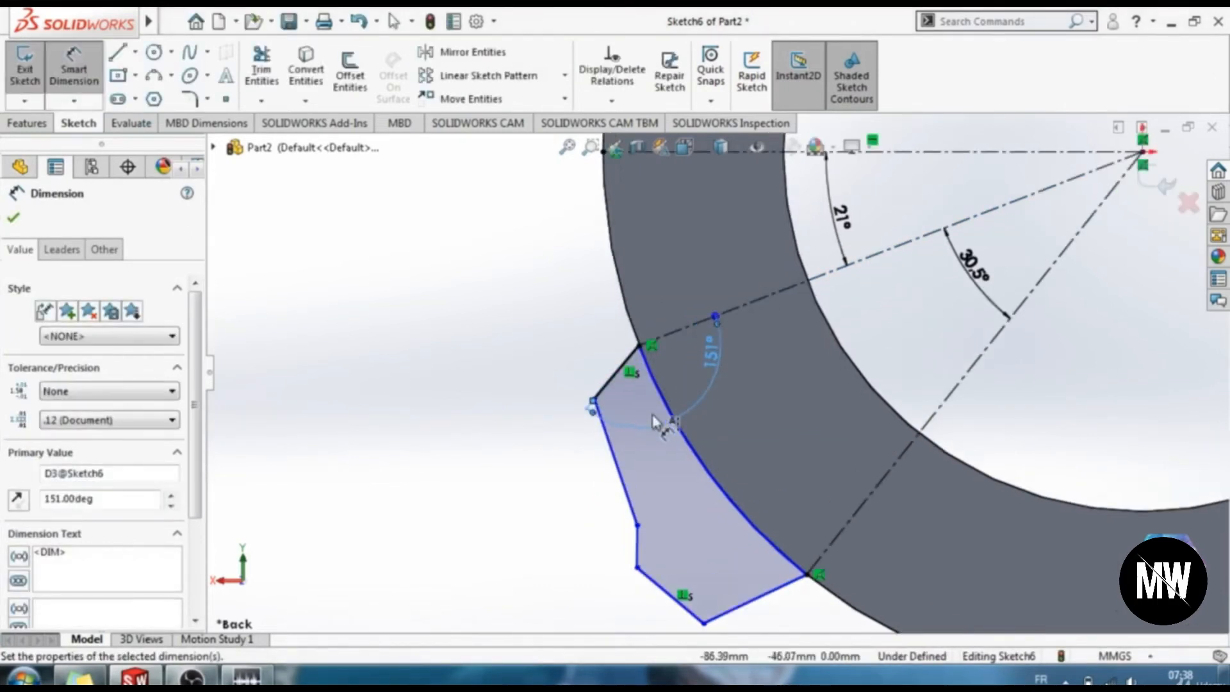
pyautogui.click(614, 360)
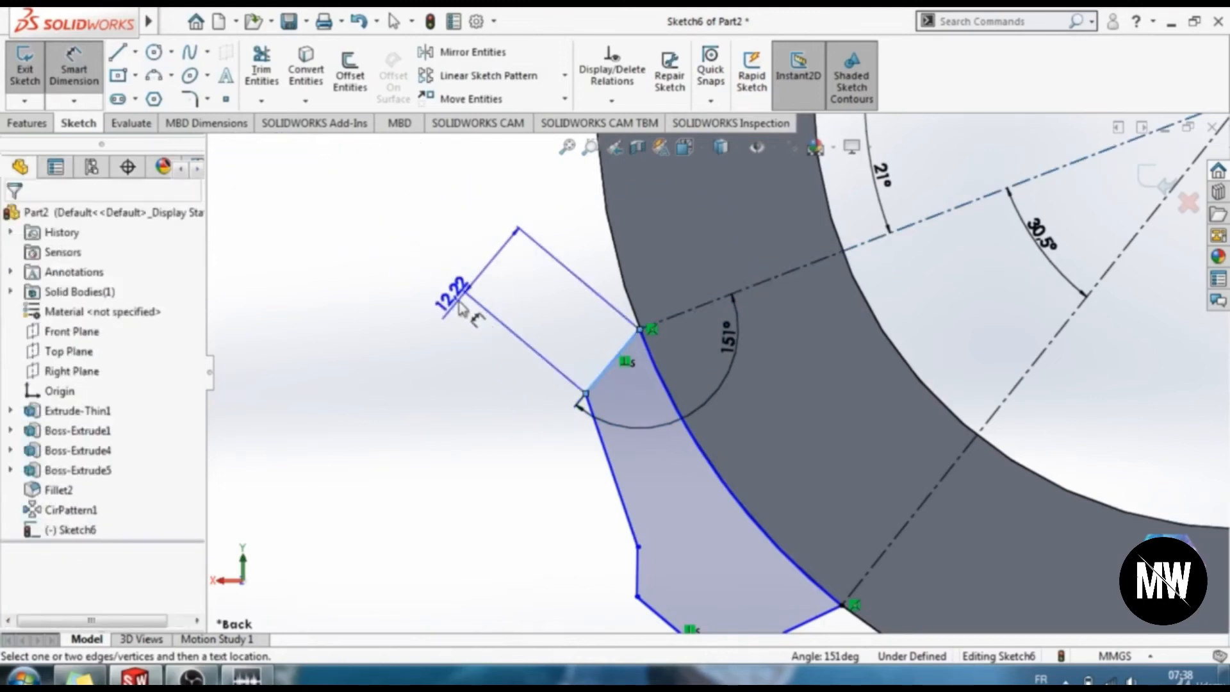
pyautogui.click(465, 300)
pyautogui.write('14.25')
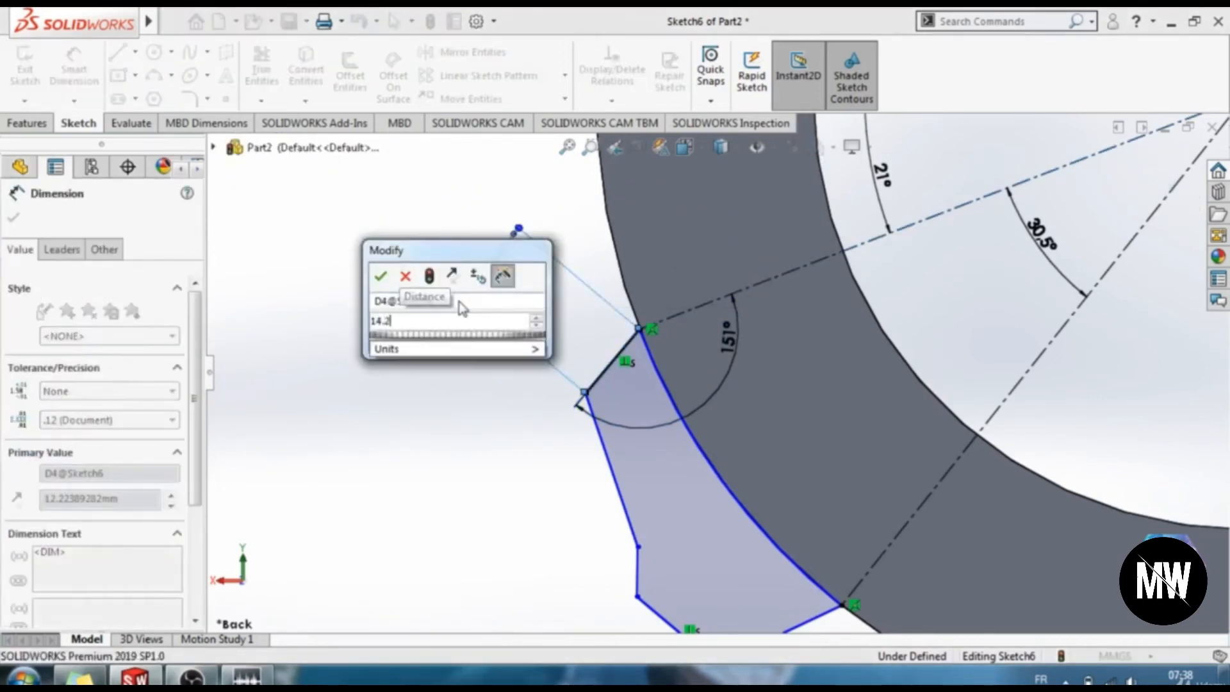
pyautogui.press('Return')
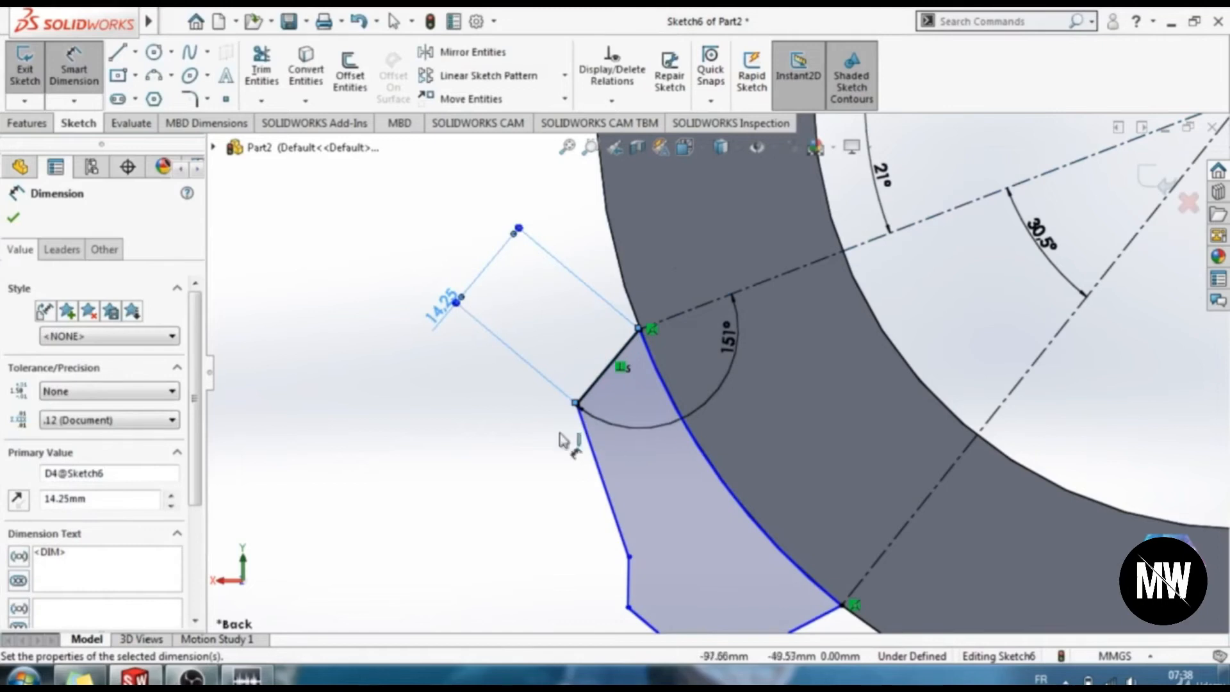
# Dimension the angle between the outline's first and second lines as 108.75°.
pyautogui.click(596, 399)
pyautogui.click(584, 428)
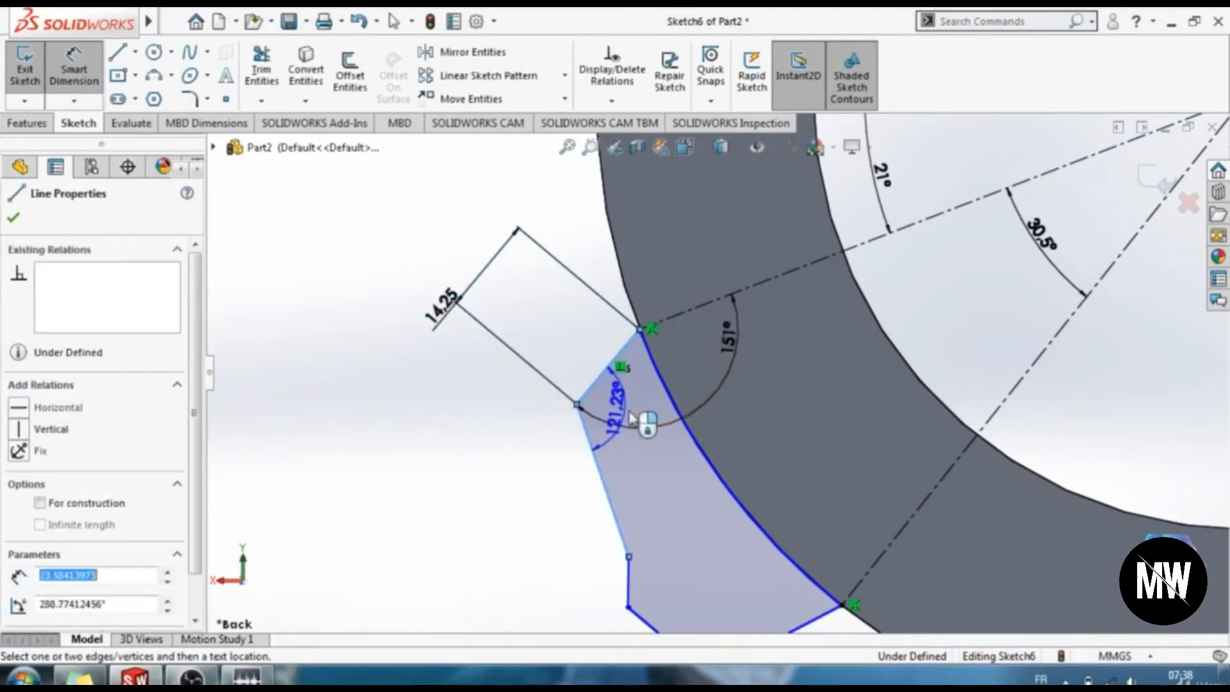
pyautogui.click(631, 417)
pyautogui.write('8')
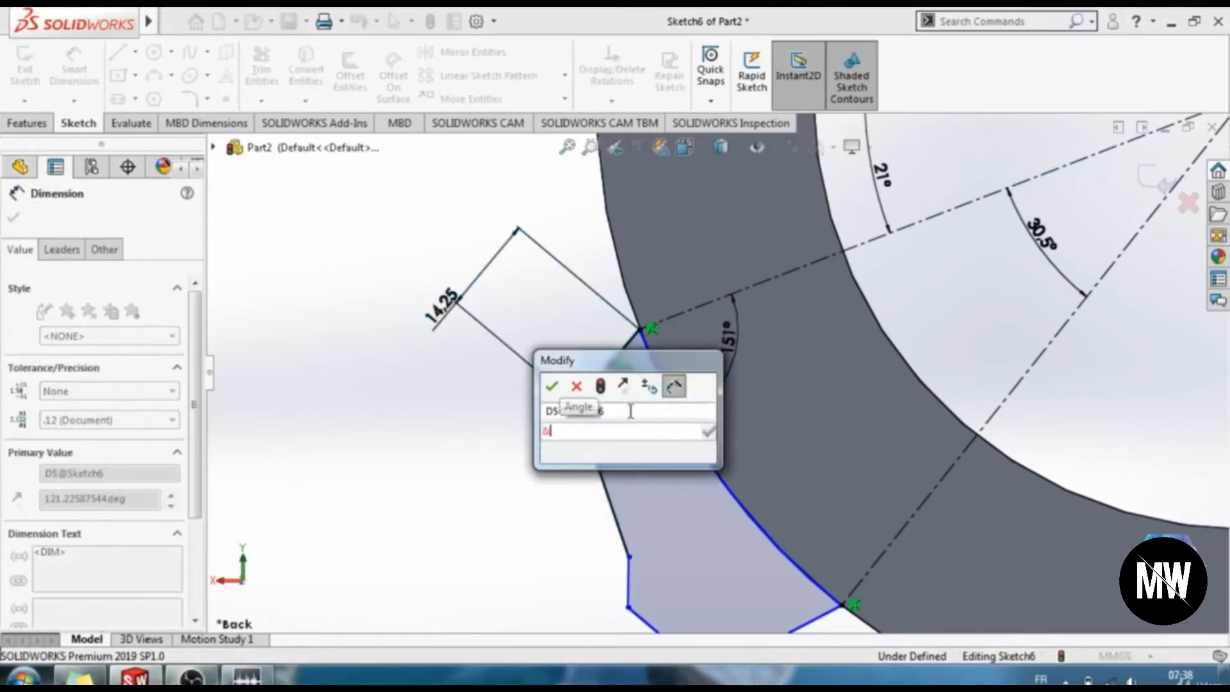
pyautogui.press('BackSpace')
pyautogui.press('BackSpace')
pyautogui.press('BackSpace')
pyautogui.press('BackSpace')
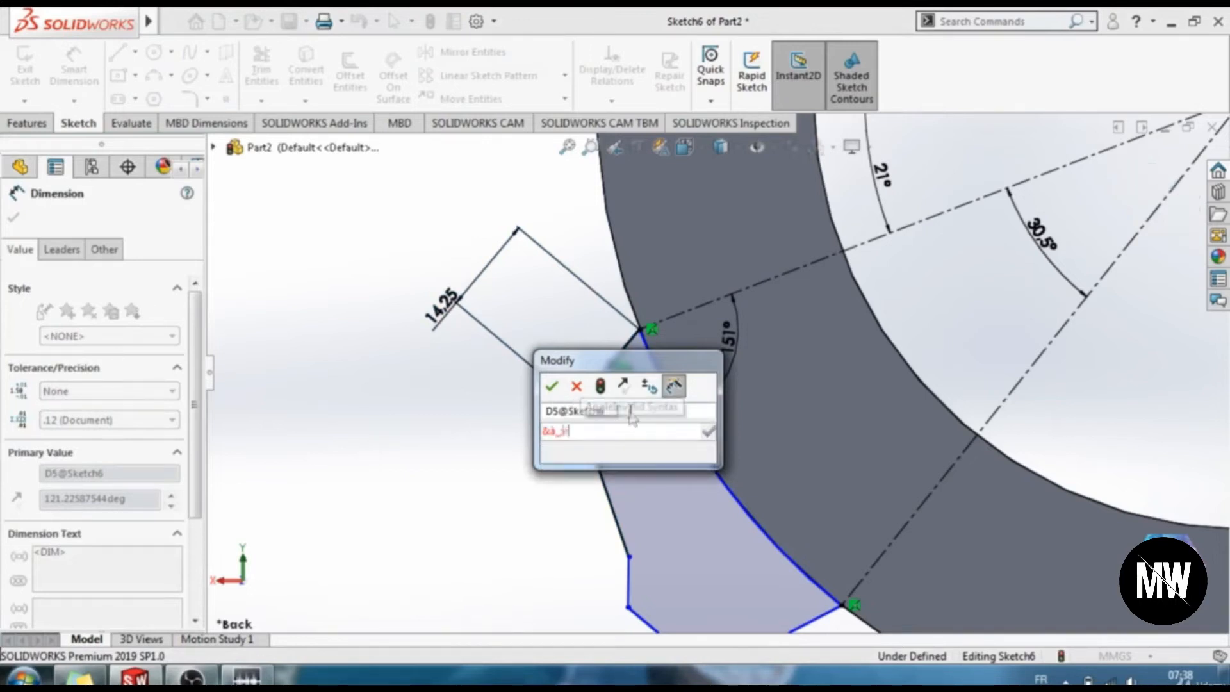
pyautogui.write('108.75')
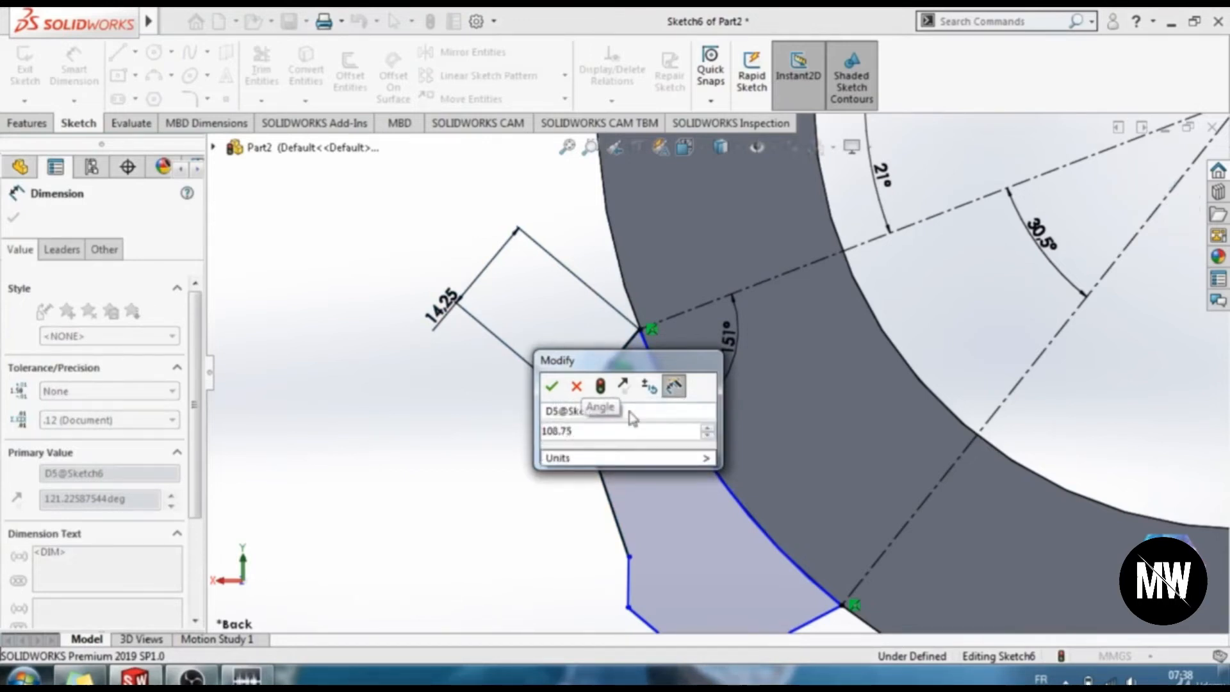
pyautogui.press('Return')
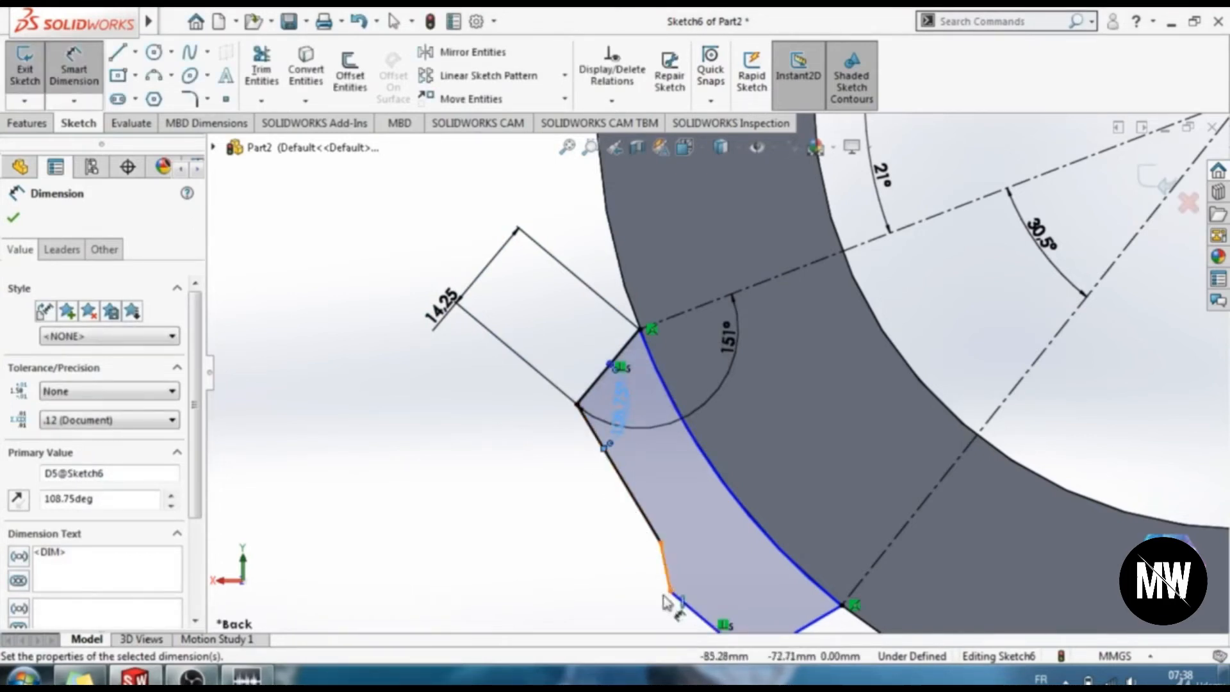
# Dimension the length of the outline's last line, which ends at the arc's lower end, as 21.854 mm.
pyautogui.scroll(-2, 879, 581)
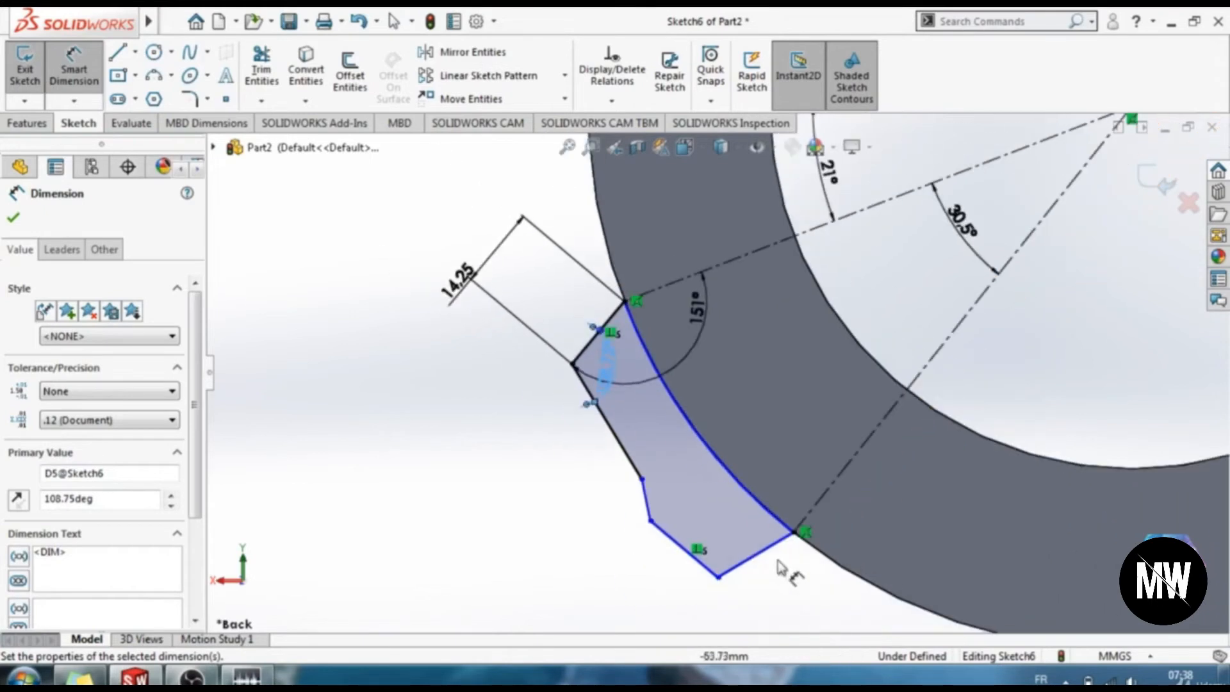
pyautogui.click(766, 549)
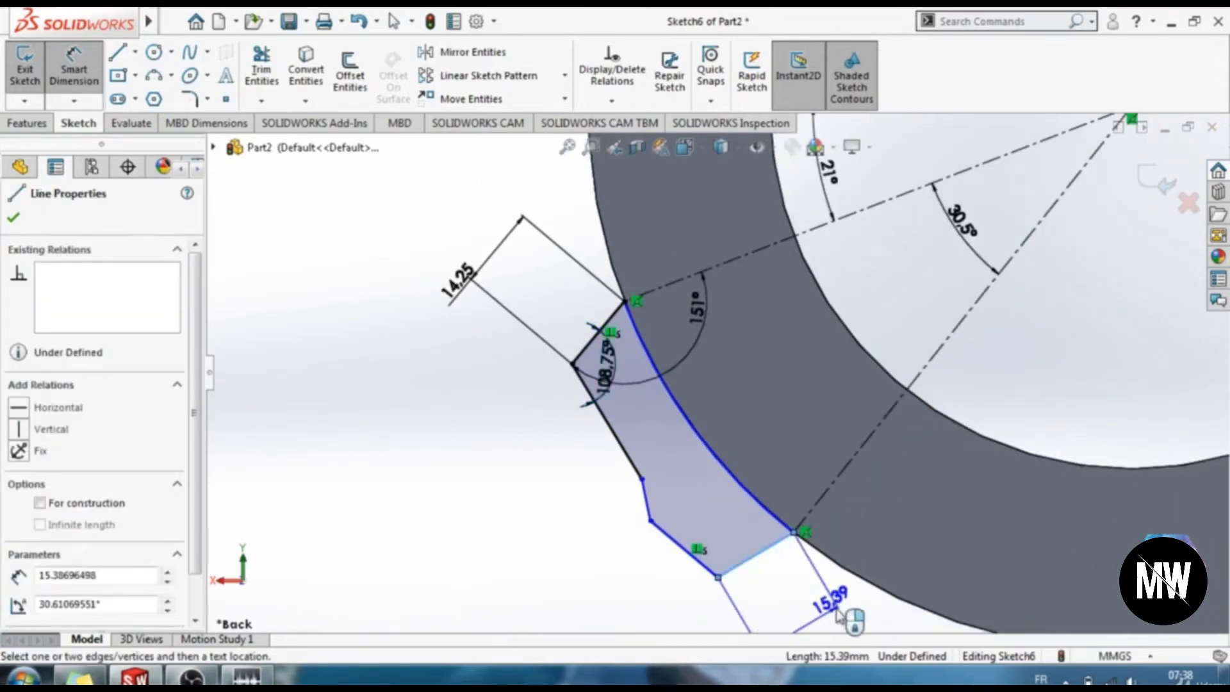
pyautogui.click(839, 614)
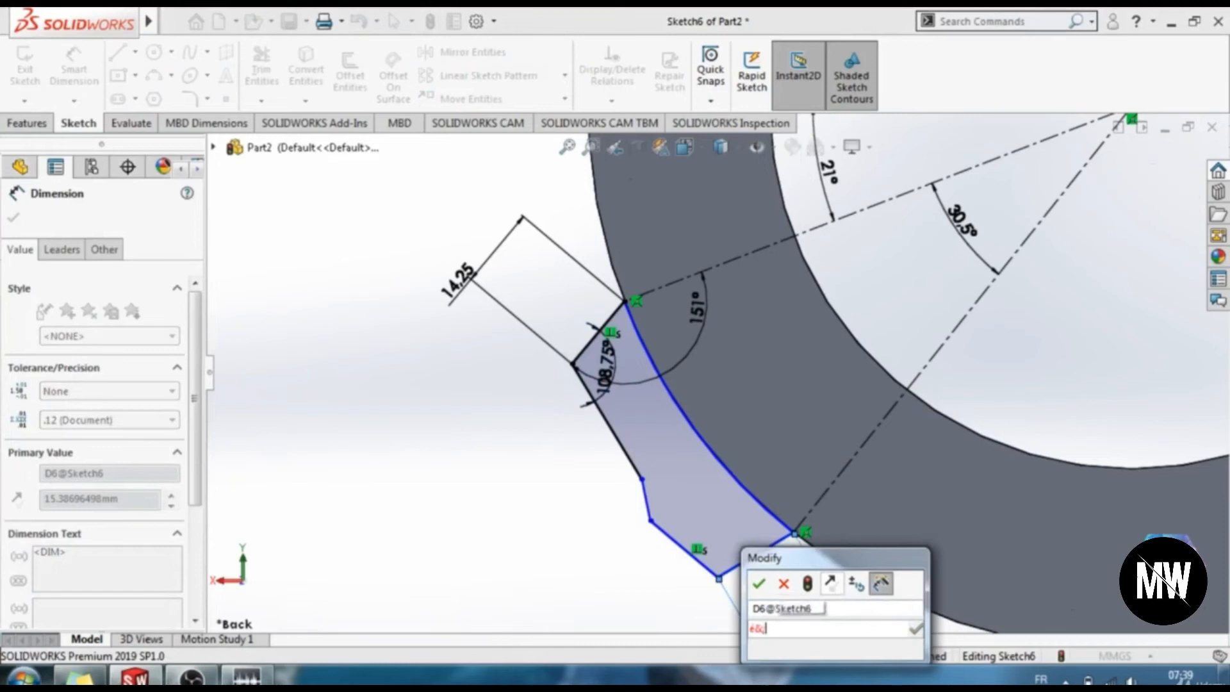
pyautogui.write('é&;_(')
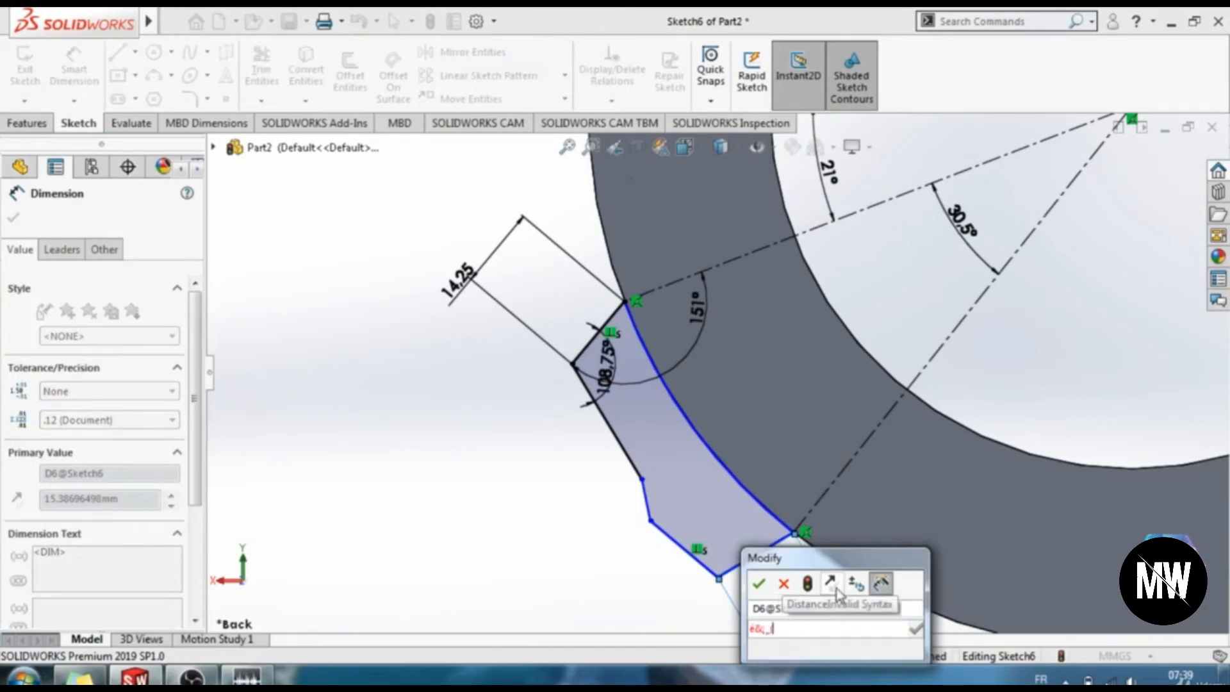
pyautogui.press('BackSpace')
pyautogui.press('BackSpace')
pyautogui.press('BackSpace')
pyautogui.press('BackSpace')
pyautogui.write('é&;')
pyautogui.press('BackSpace')
pyautogui.press('BackSpace')
pyautogui.press('BackSpace')
pyautogui.write('é&;')
pyautogui.press('BackSpace')
pyautogui.press('BackSpace')
pyautogui.press('BackSpace')
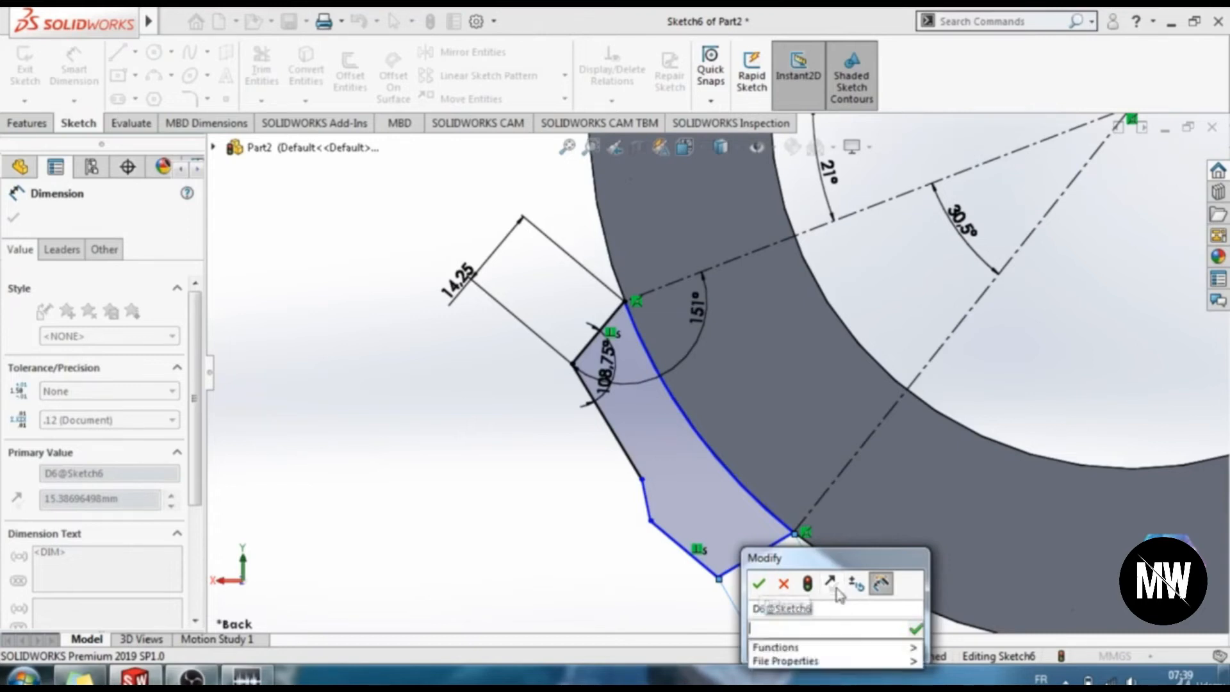
pyautogui.write('21.854')
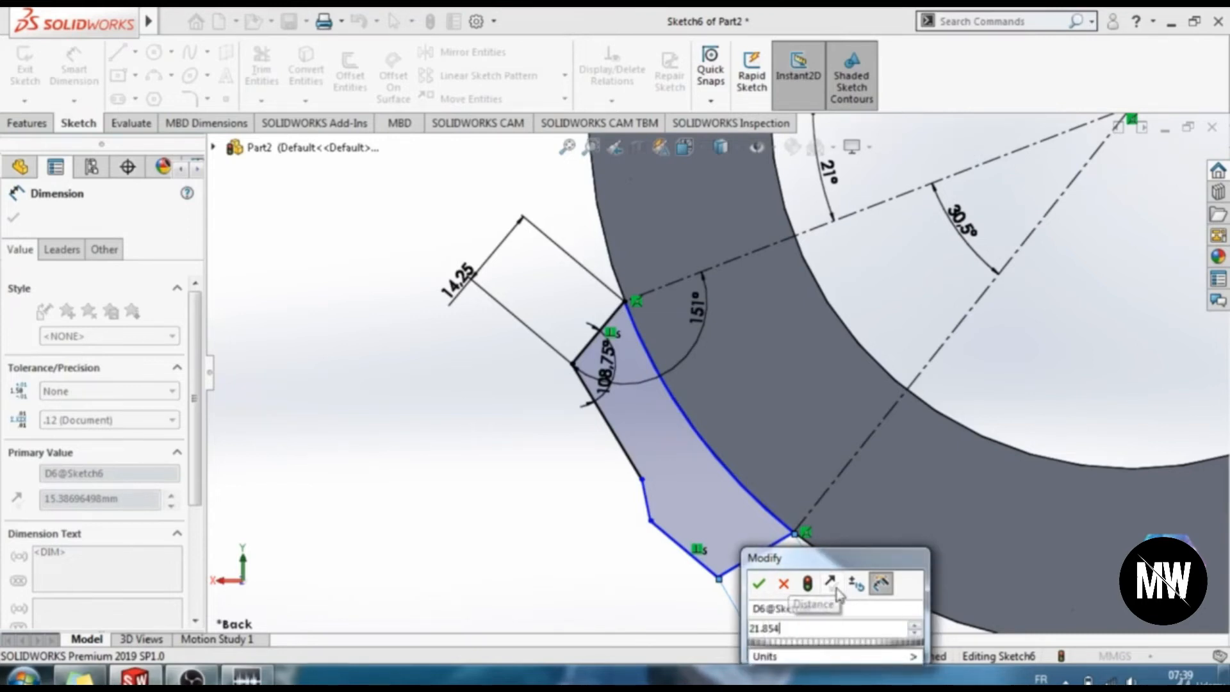
pyautogui.press('Return')
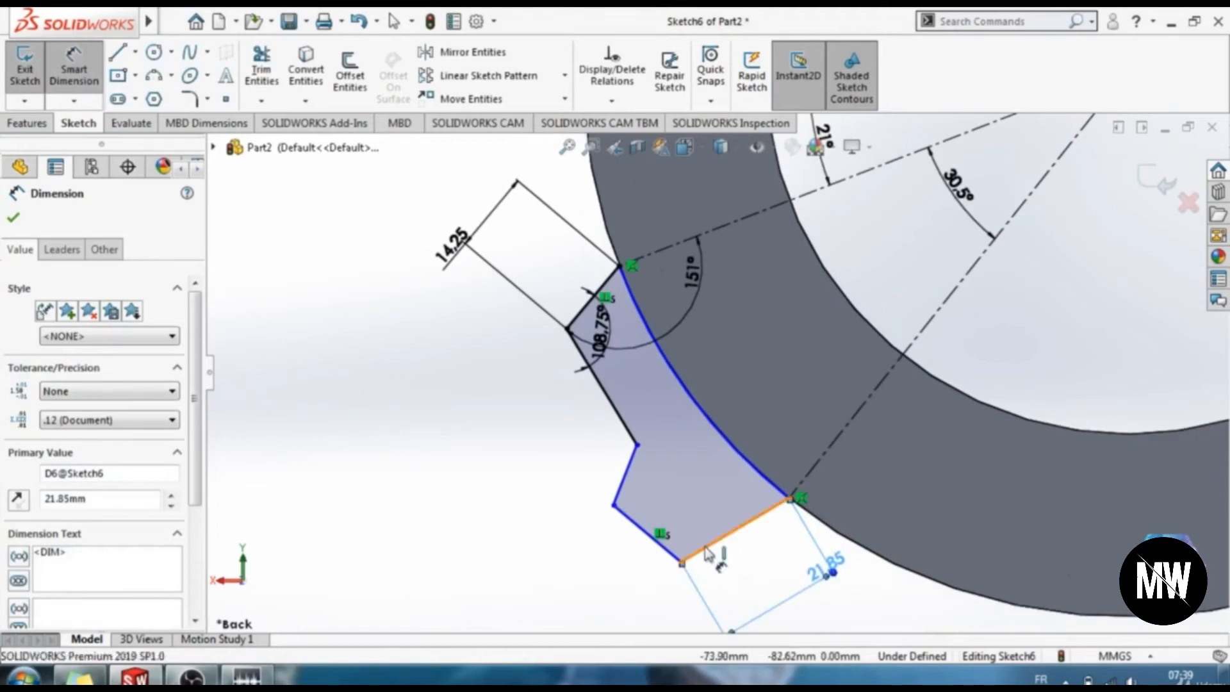
# Dimension the angle between the outline's last line and the adjoining fourth line as 106°.
pyautogui.click(714, 543)
pyautogui.click(658, 544)
pyautogui.click(689, 520)
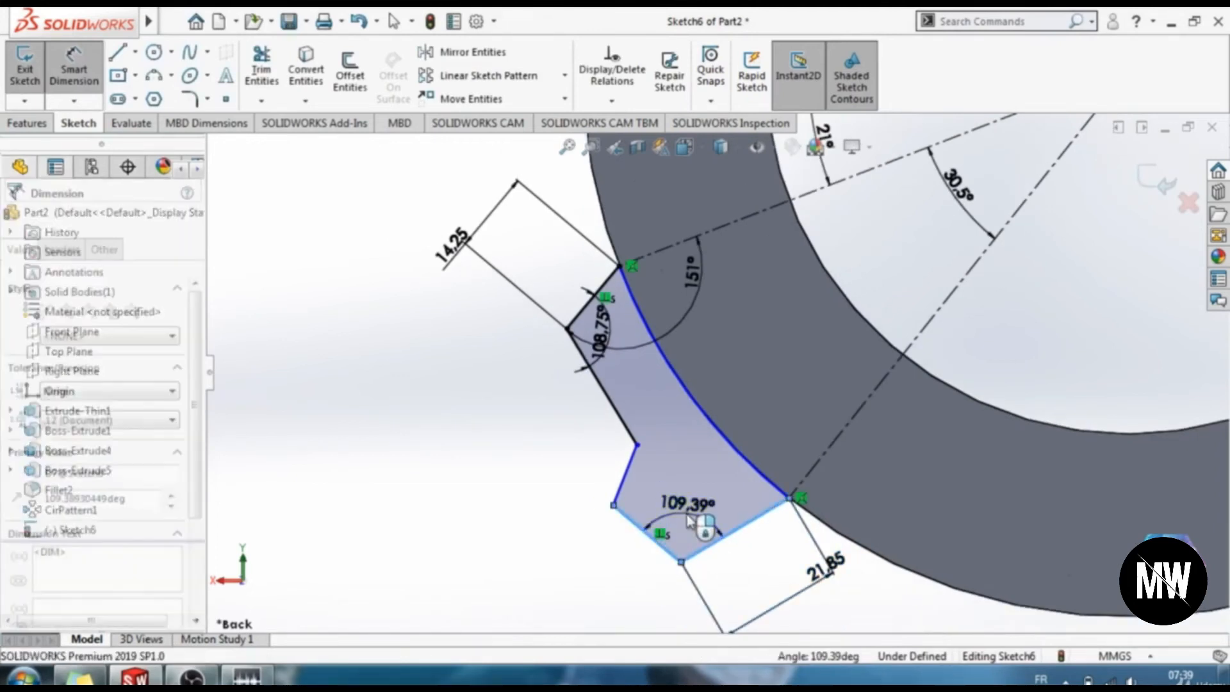
pyautogui.write('106')
pyautogui.press('Return')
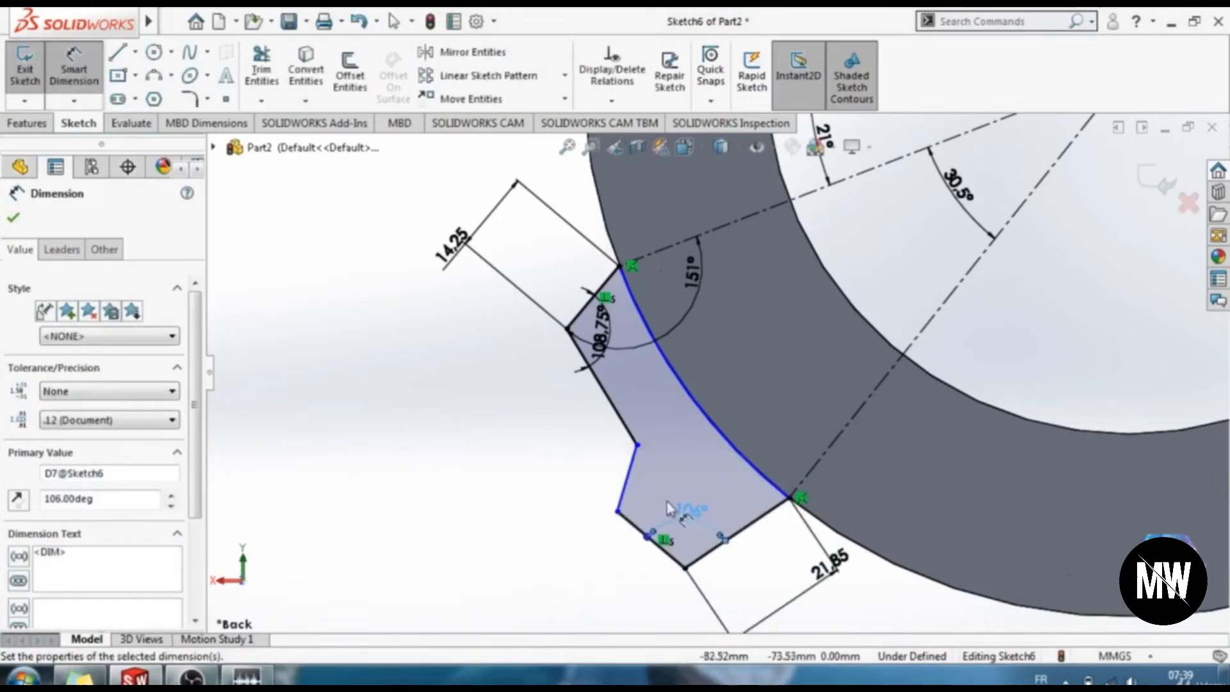
# Dimension the angle between the outline's short third line and its fourth line as 113.5°.
pyautogui.click(657, 540)
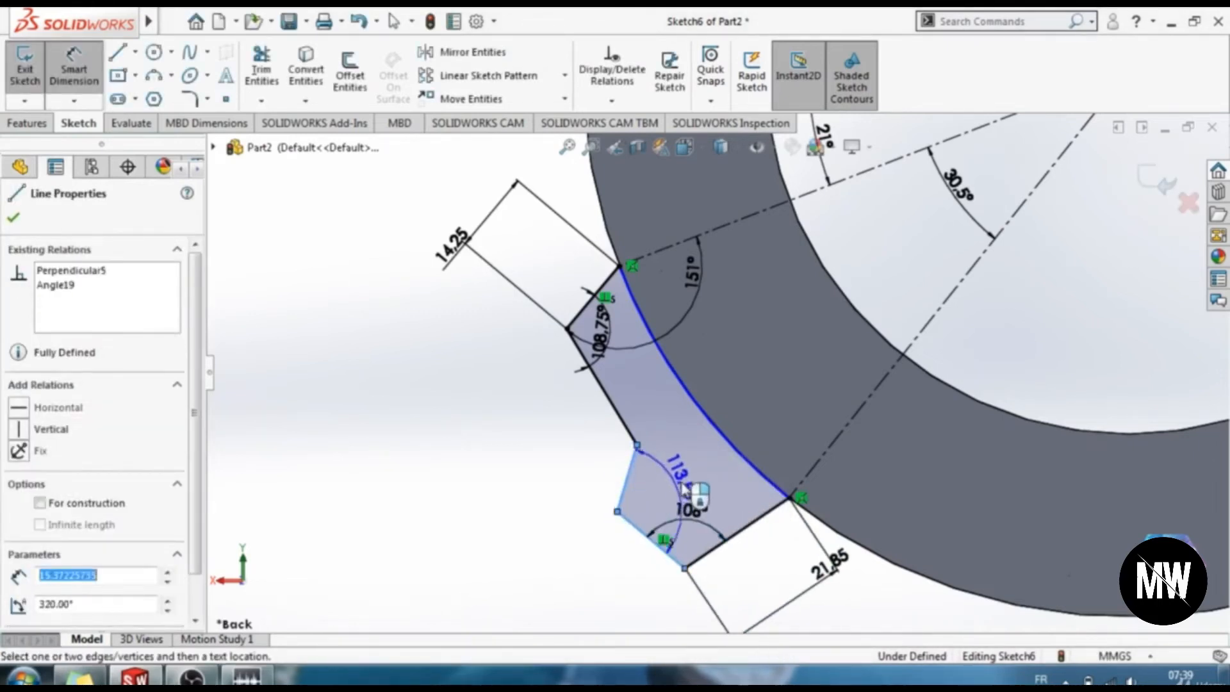
pyautogui.click(684, 481)
pyautogui.write('113.5')
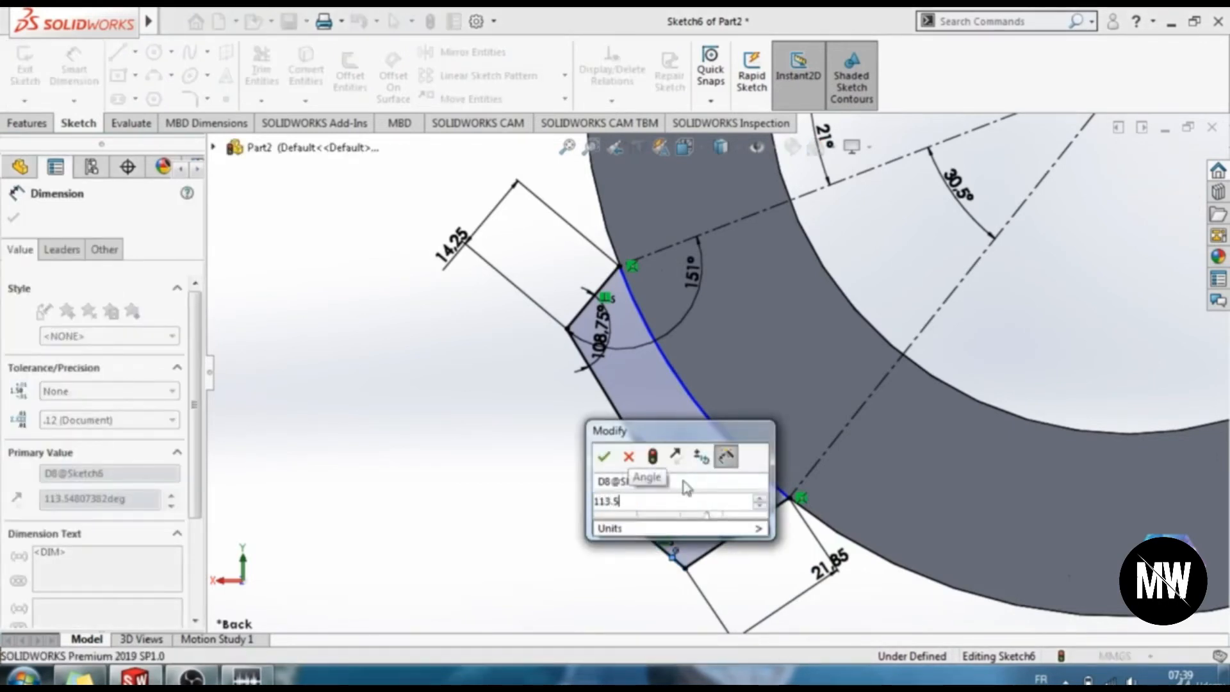
pyautogui.press('Return')
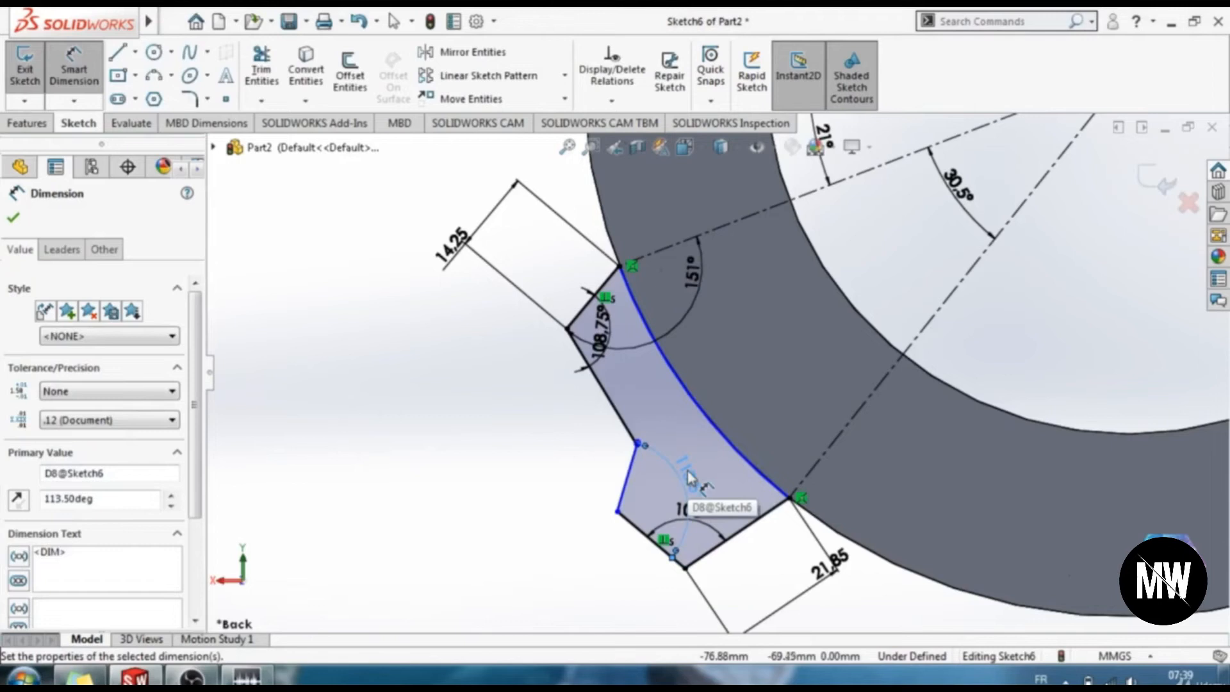
# Try to dimension the outer angle between the outline's second and third lines.
pyautogui.click(629, 474)
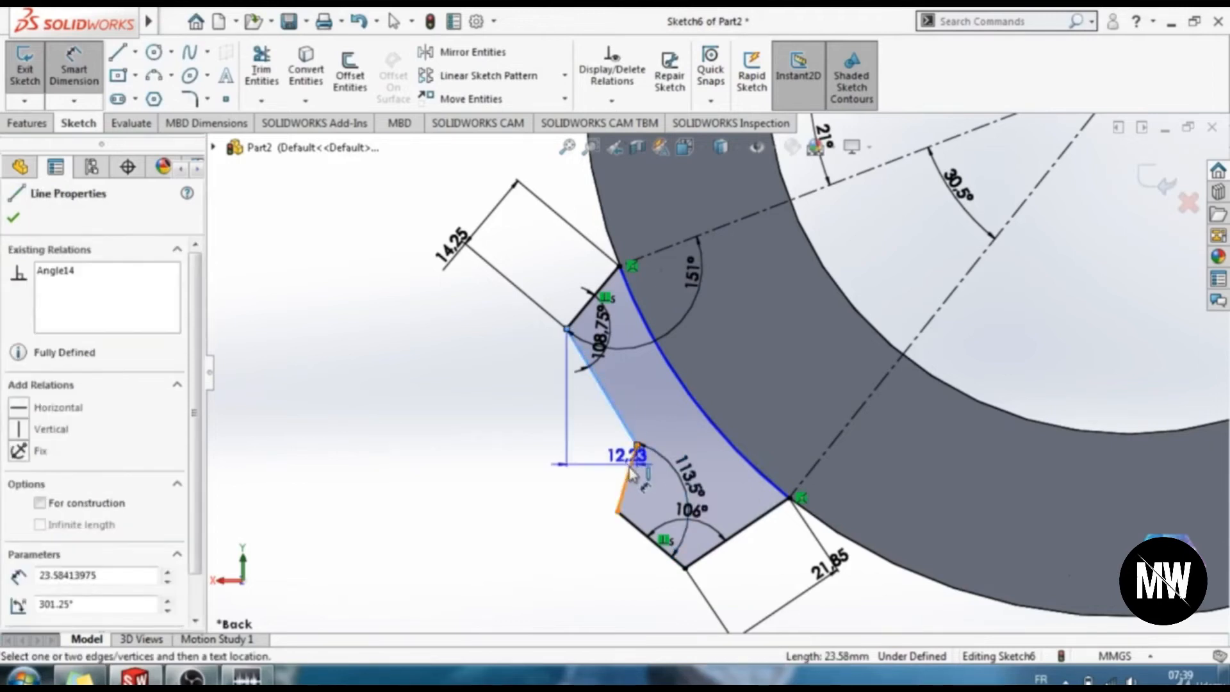
pyautogui.click(603, 388)
pyautogui.click(598, 454)
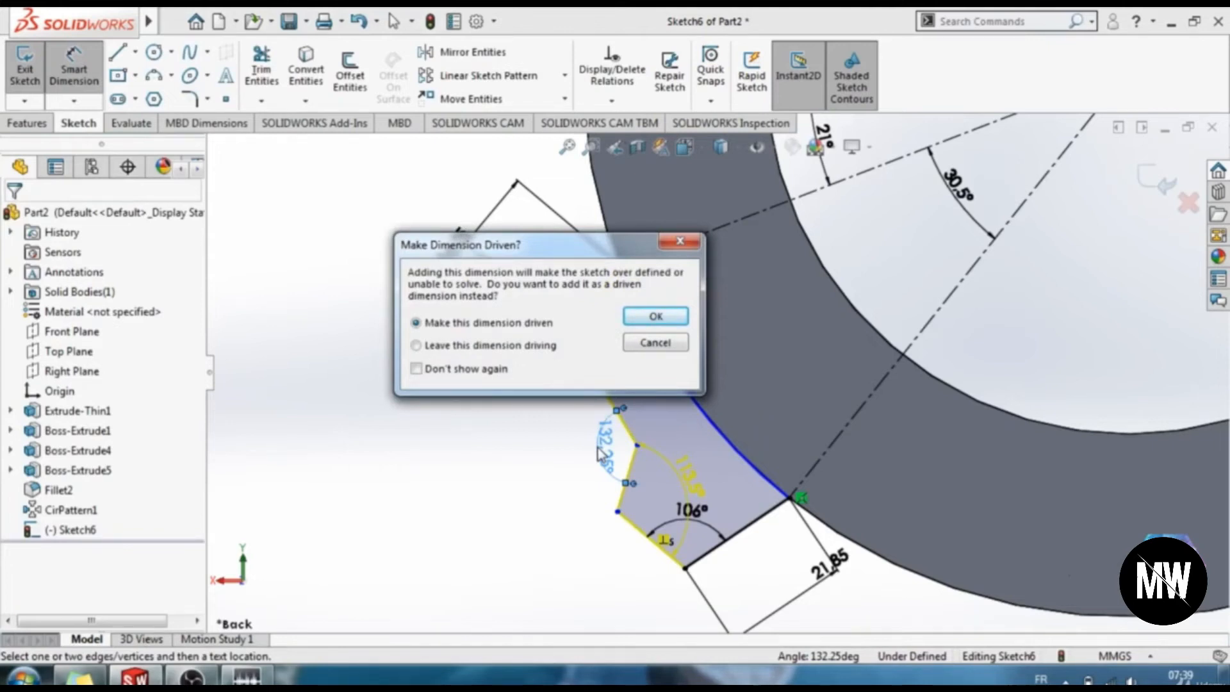
pyautogui.click(678, 243)
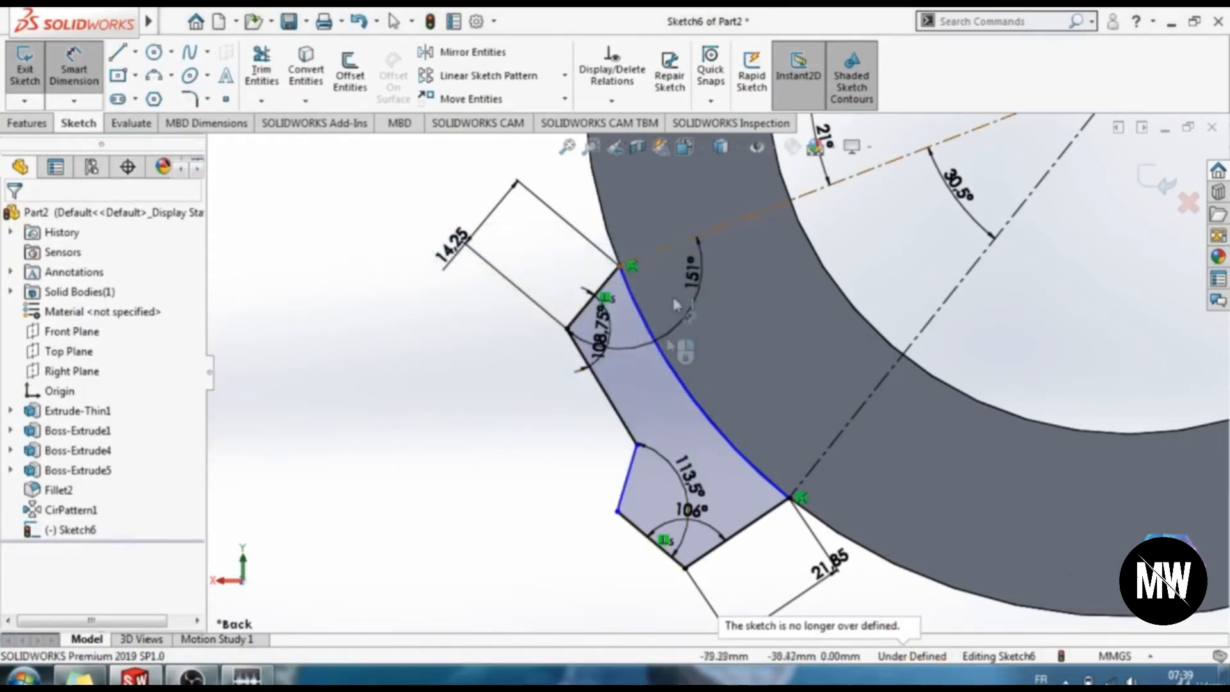
# Dimension the outer angle between the outline's second and third lines again and delete that dimension.
pyautogui.click(630, 435)
pyautogui.click(630, 465)
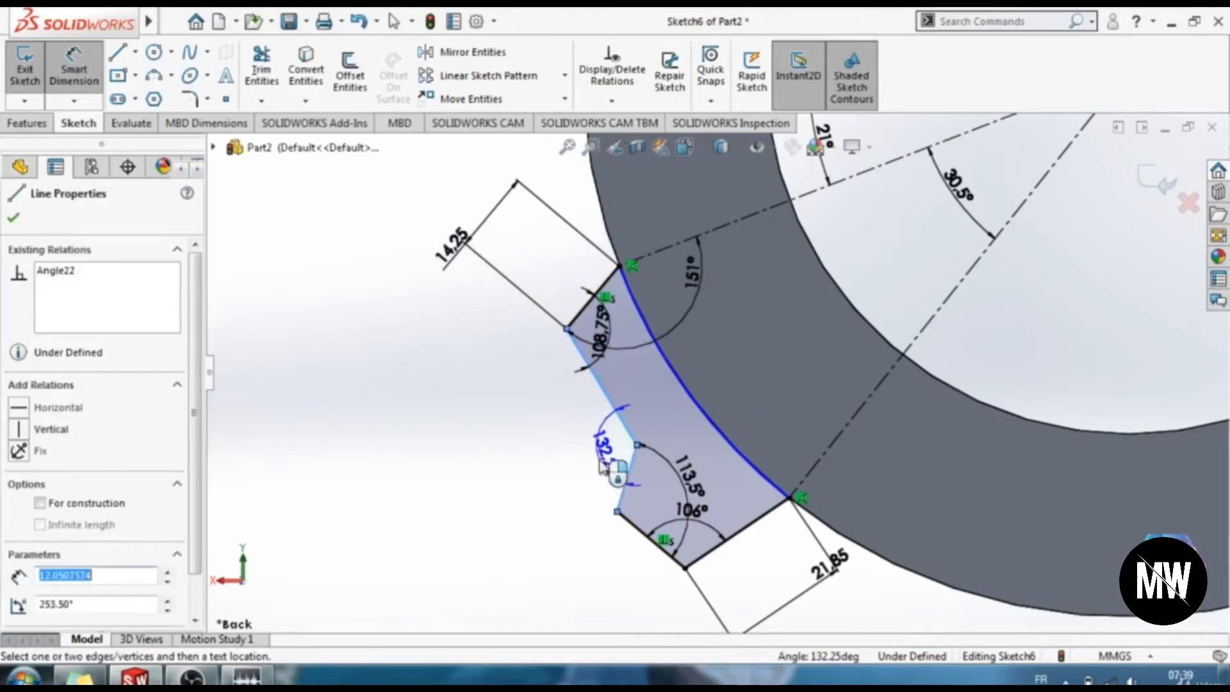
pyautogui.click(602, 462)
pyautogui.click(648, 341)
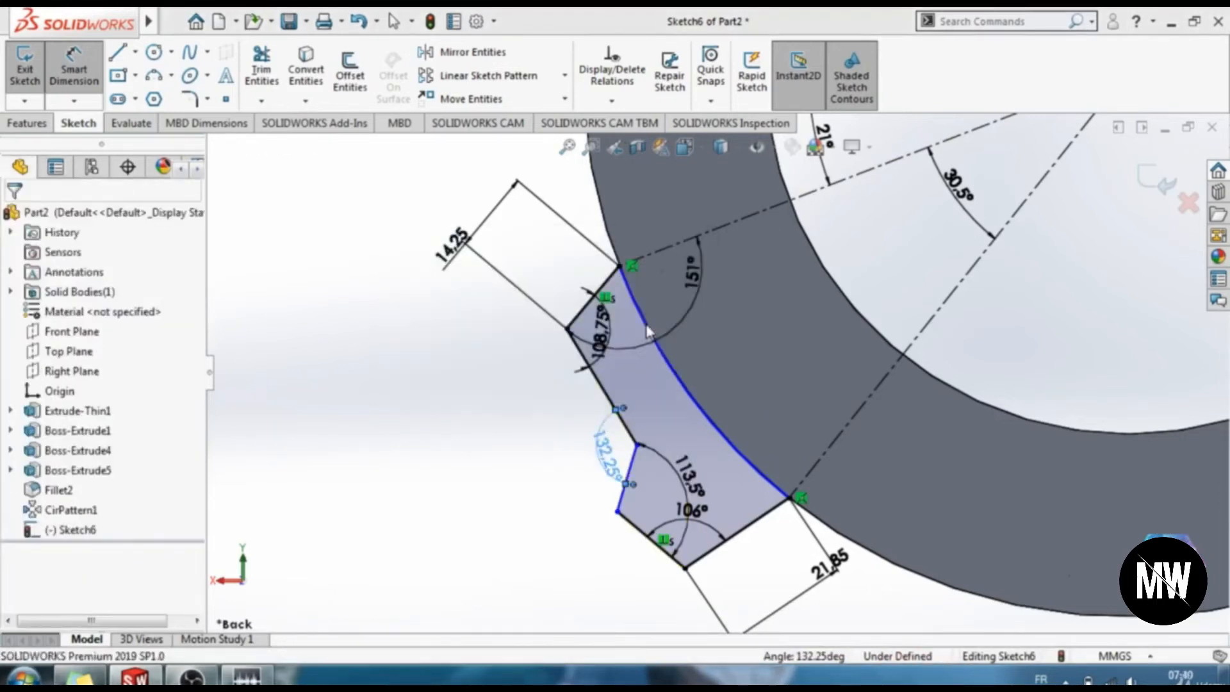
pyautogui.press('Escape')
pyautogui.press('Escape')
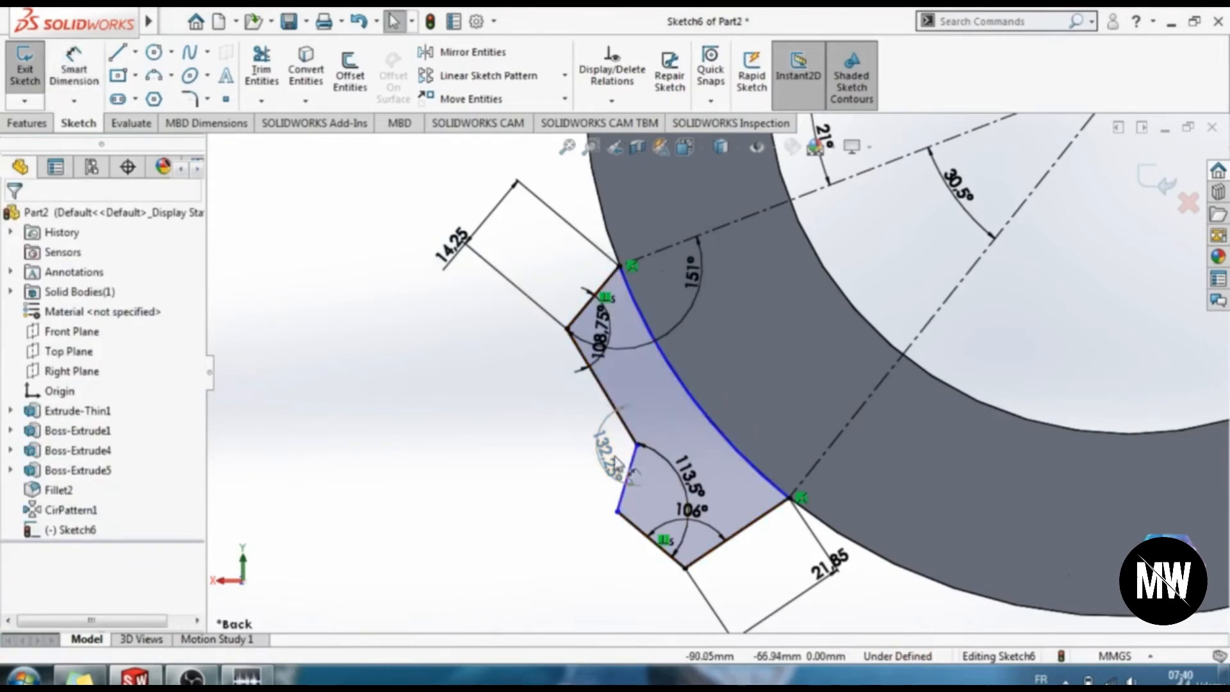
pyautogui.click(610, 424)
pyautogui.press('Delete')
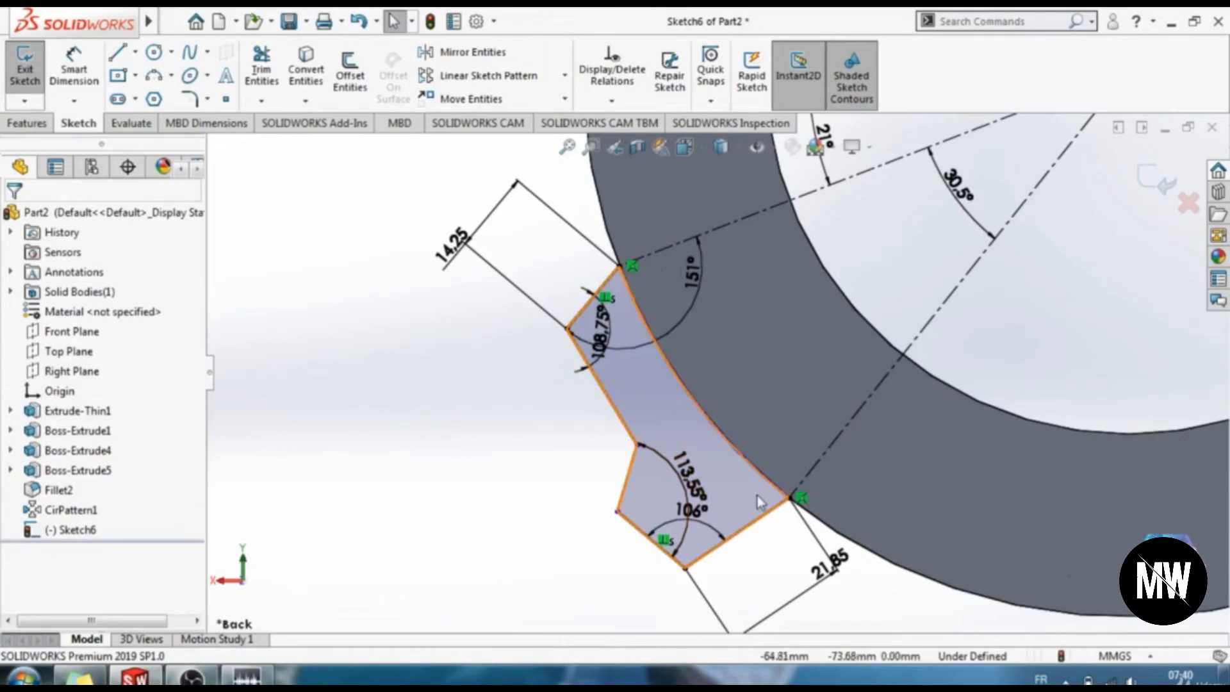
# Dimension the length of the outline's short third line as 6.85 mm.
pyautogui.click(76, 79)
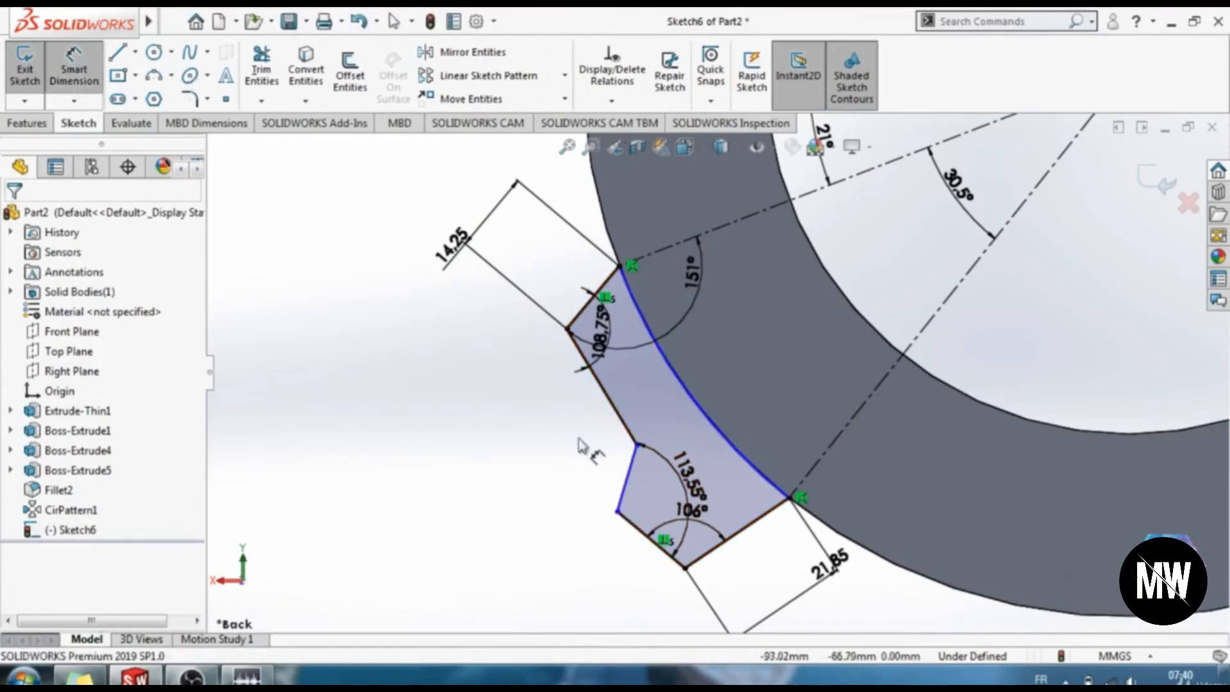
pyautogui.click(627, 481)
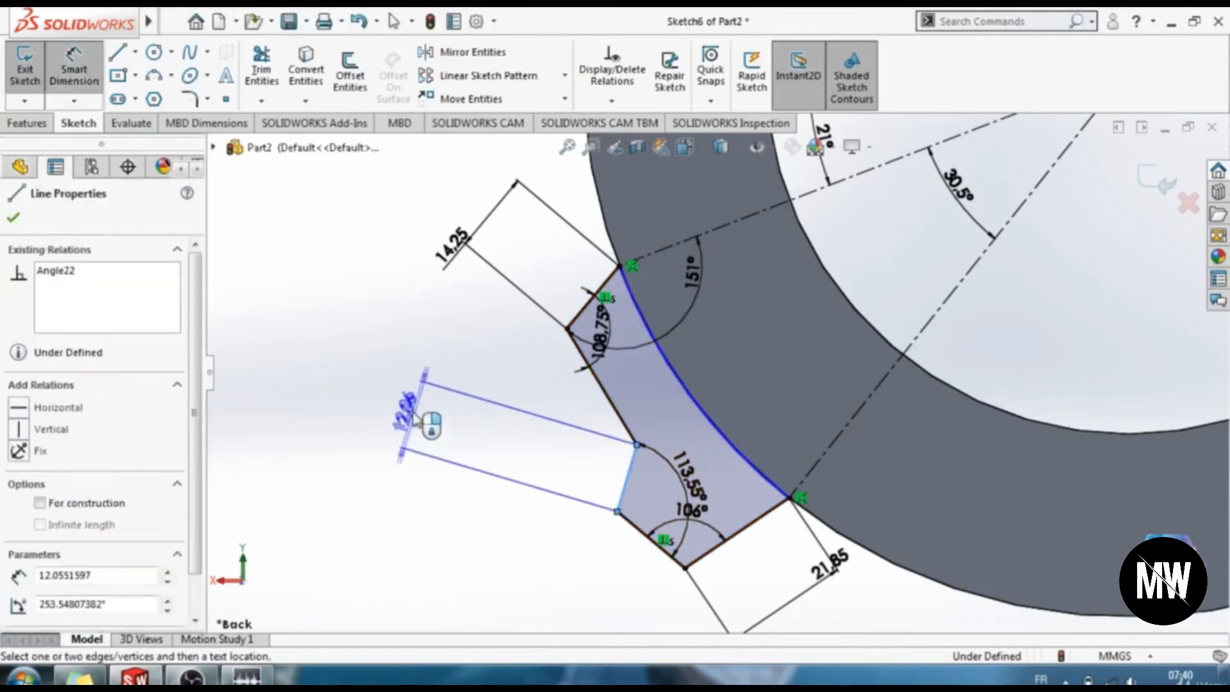
pyautogui.click(427, 425)
pyautogui.write('6.')
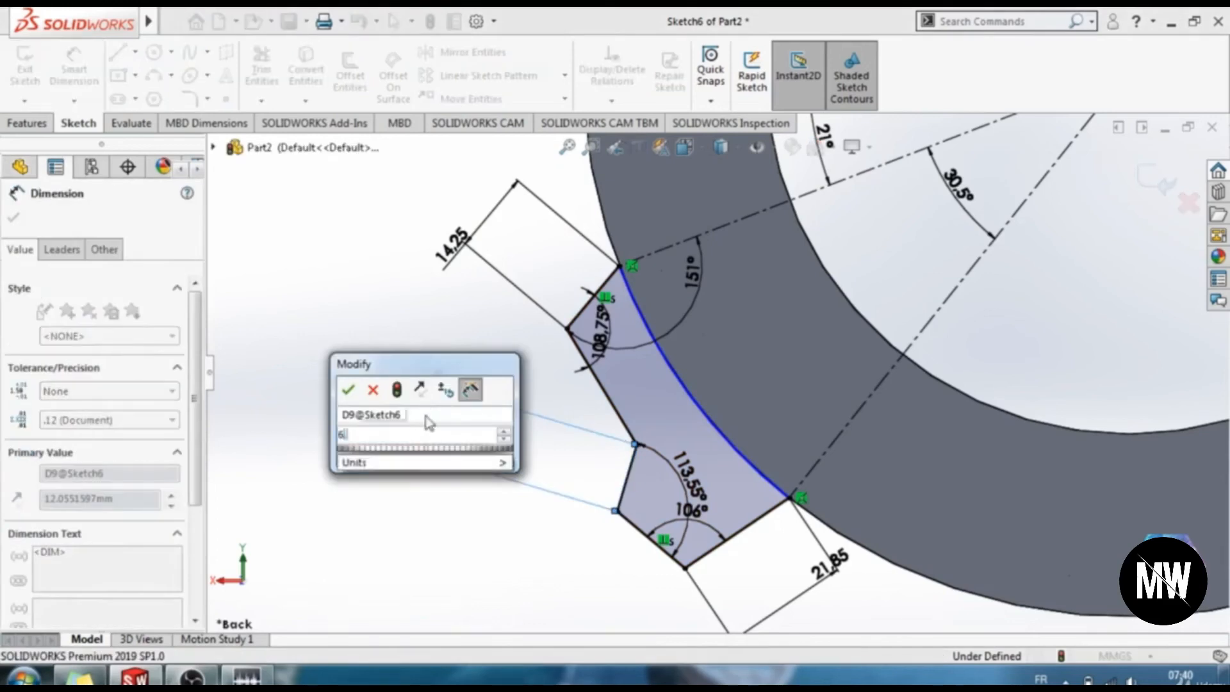
pyautogui.write('85')
pyautogui.press('Return')
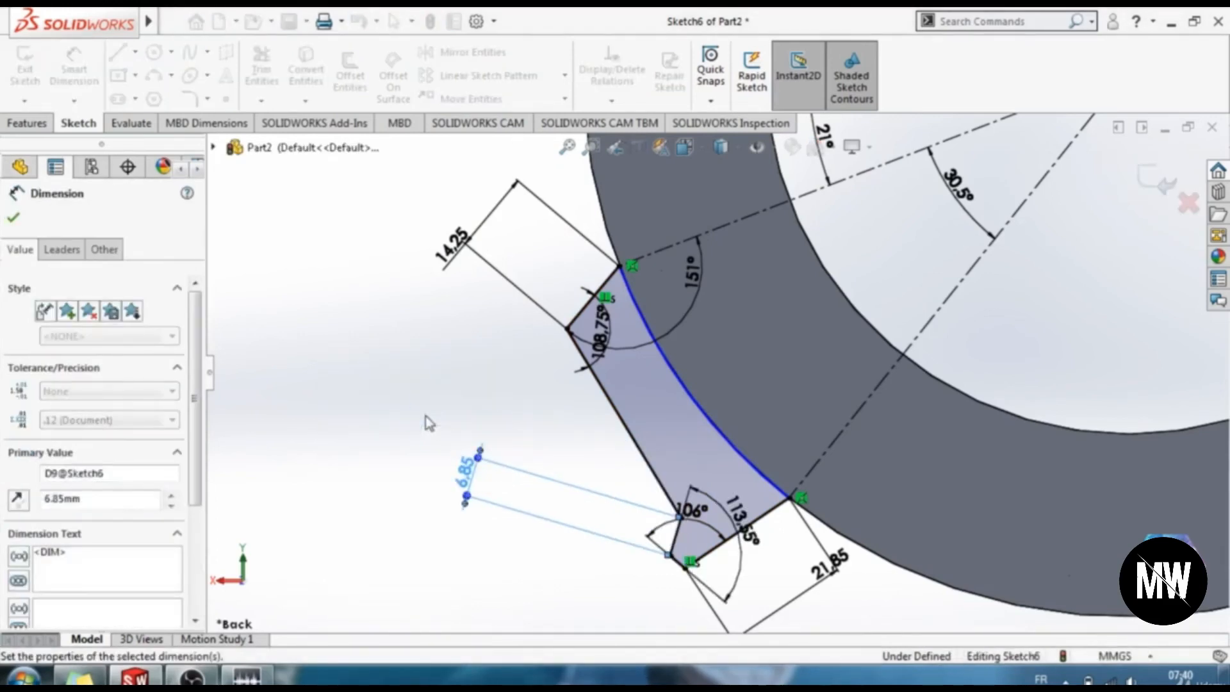
# Try to dimension the outer angle between the outline's long second line and short third line.
pyautogui.scroll(-2, 756, 593)
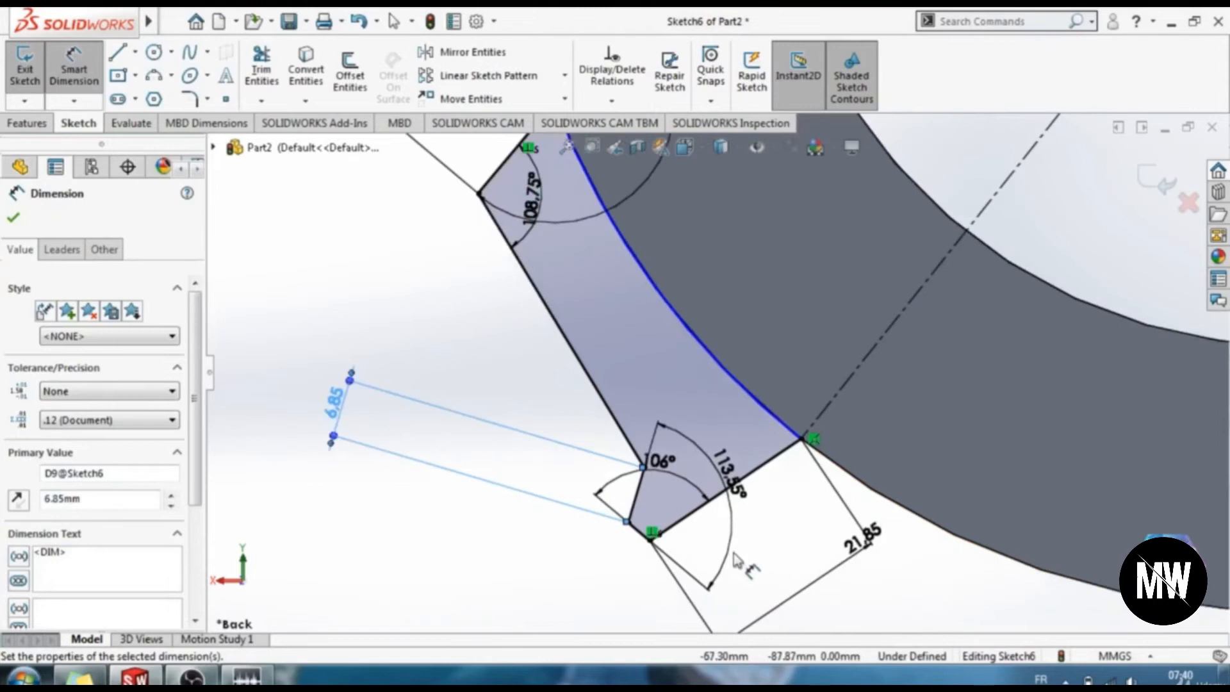
pyautogui.scroll(2, 757, 553)
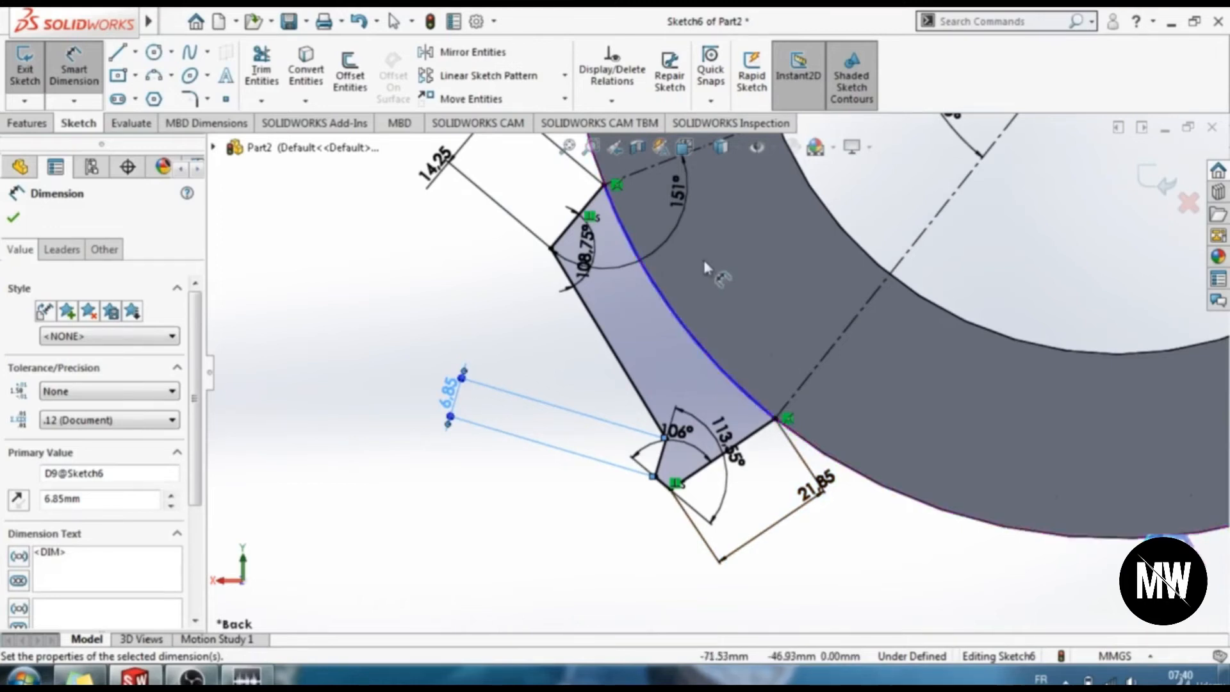
pyautogui.scroll(-1, 702, 256)
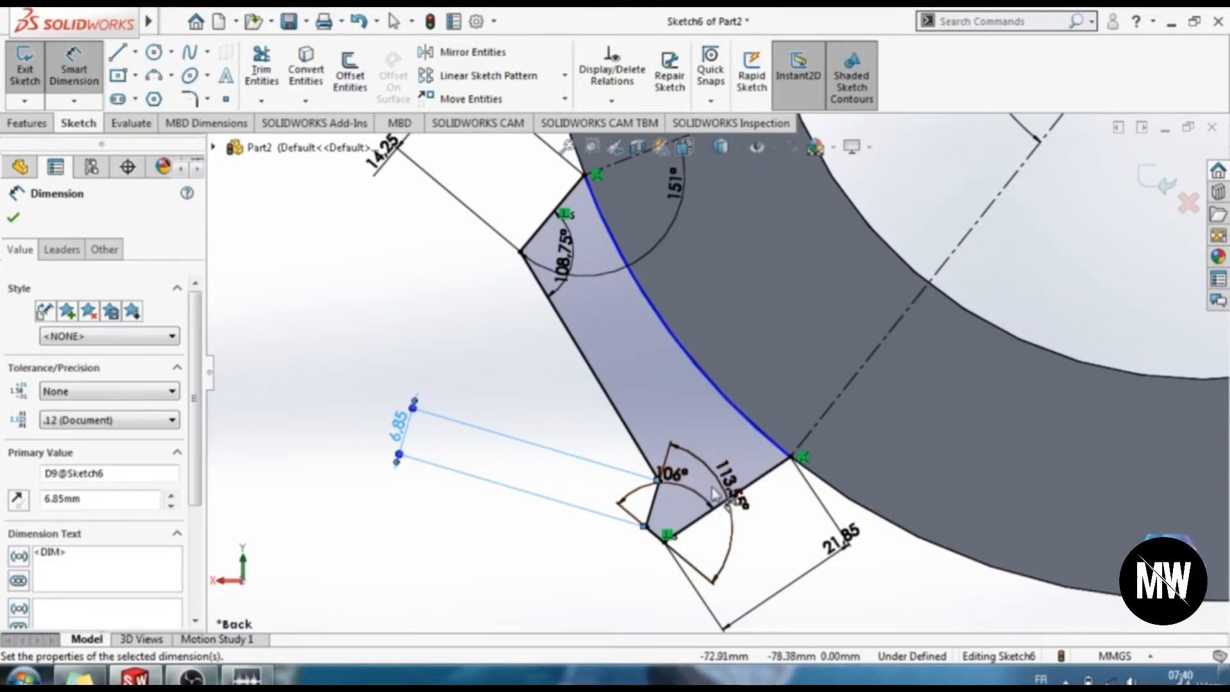
pyautogui.click(650, 463)
pyautogui.click(652, 506)
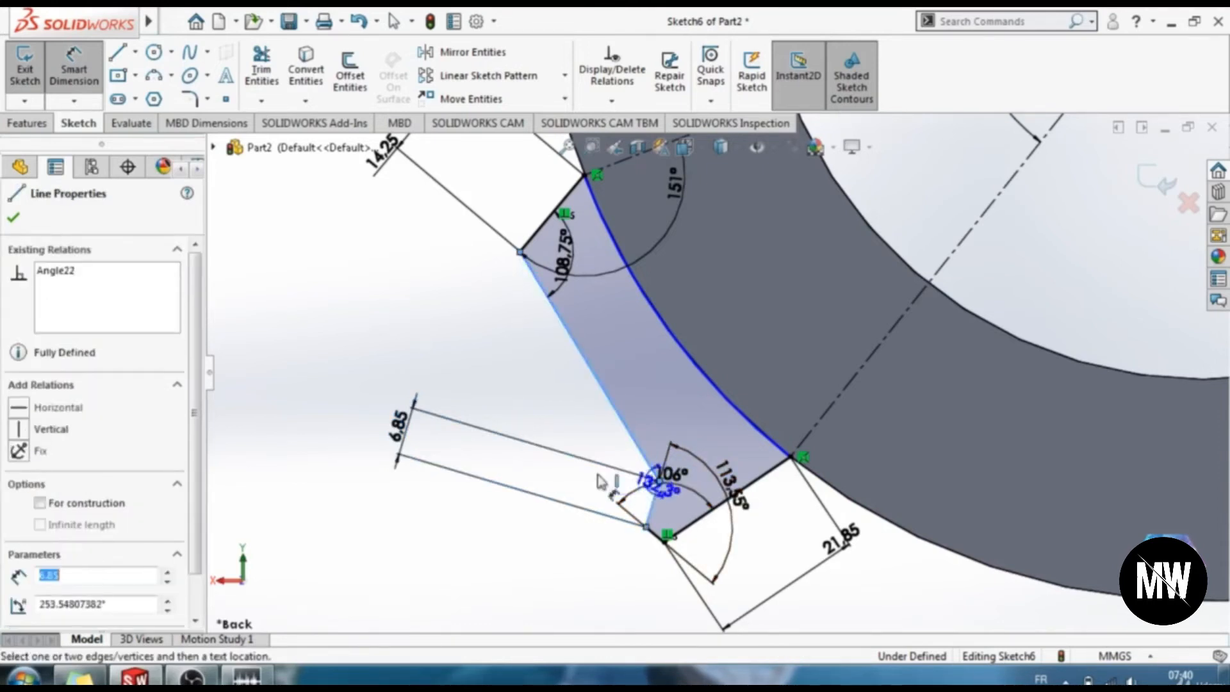
pyautogui.press('Escape')
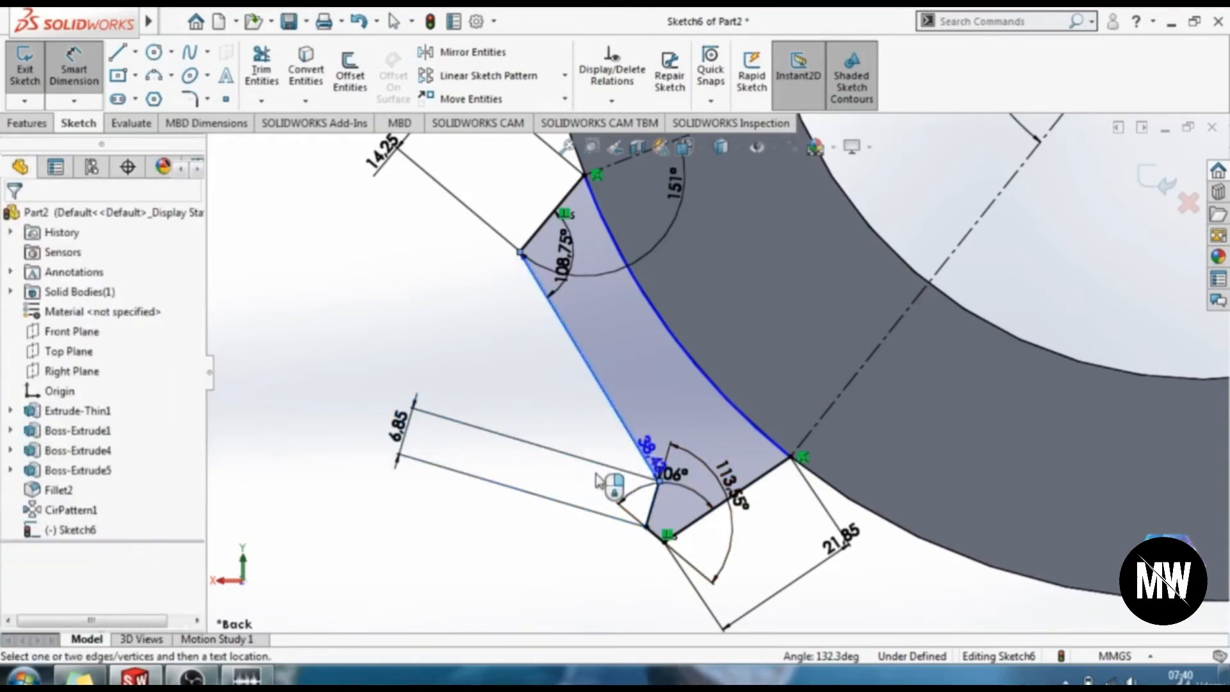
pyautogui.click(652, 504)
pyautogui.click(584, 486)
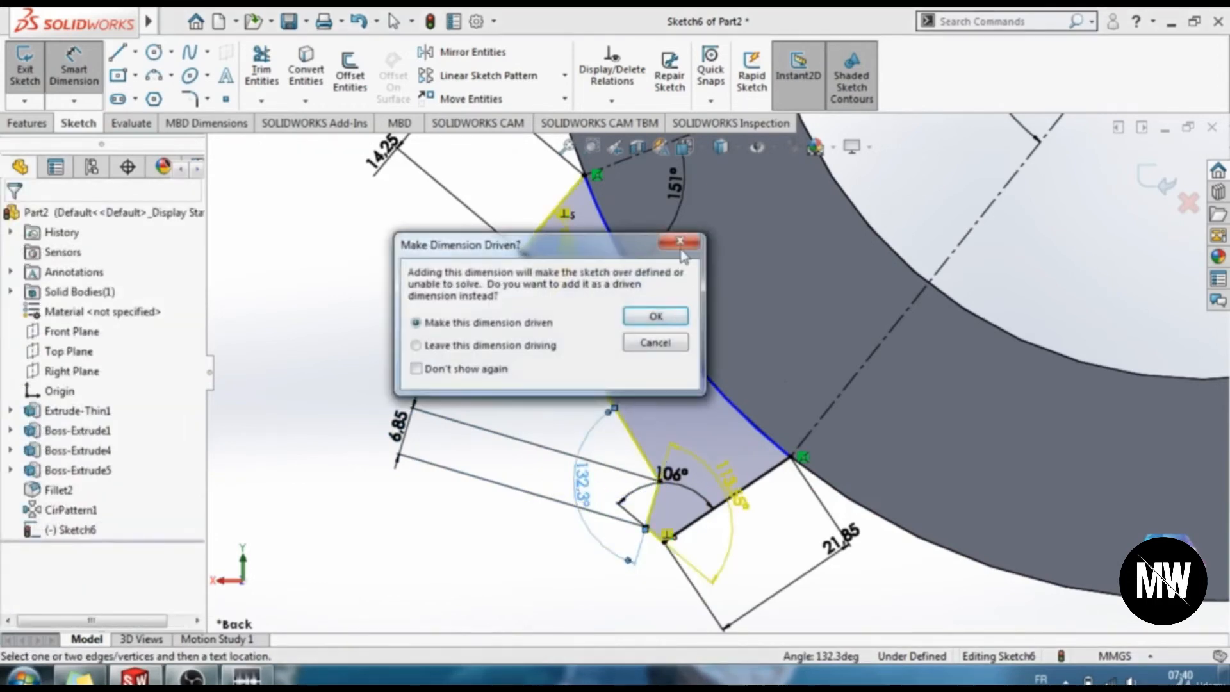
pyautogui.click(680, 242)
# Delete the perpendicular relation between the outline's first line and its short fourth line.
pyautogui.scroll(-2, 577, 193)
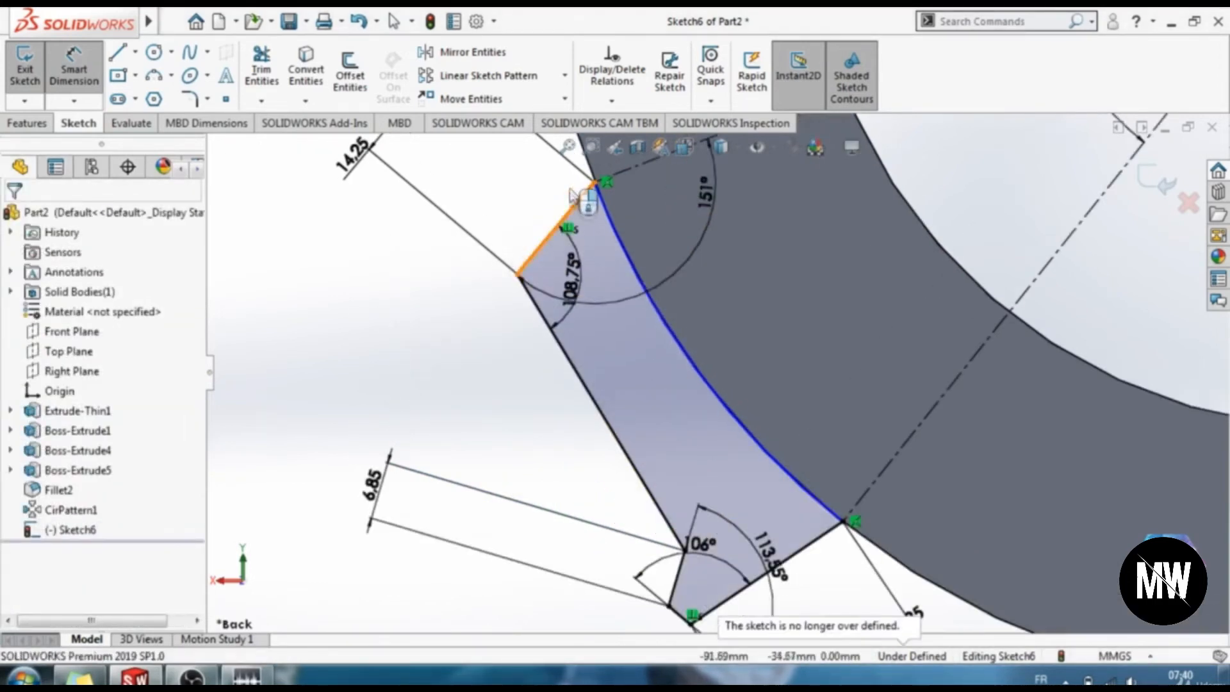
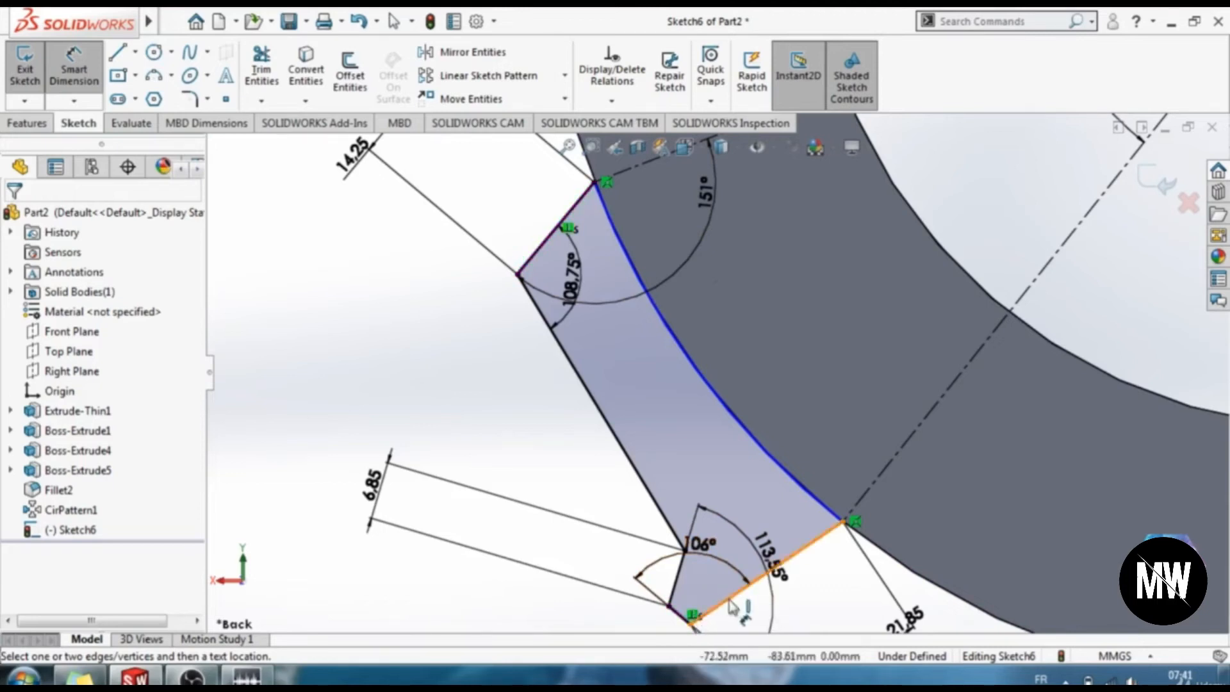
pyautogui.scroll(-3, 734, 611)
pyautogui.scroll(2, 731, 609)
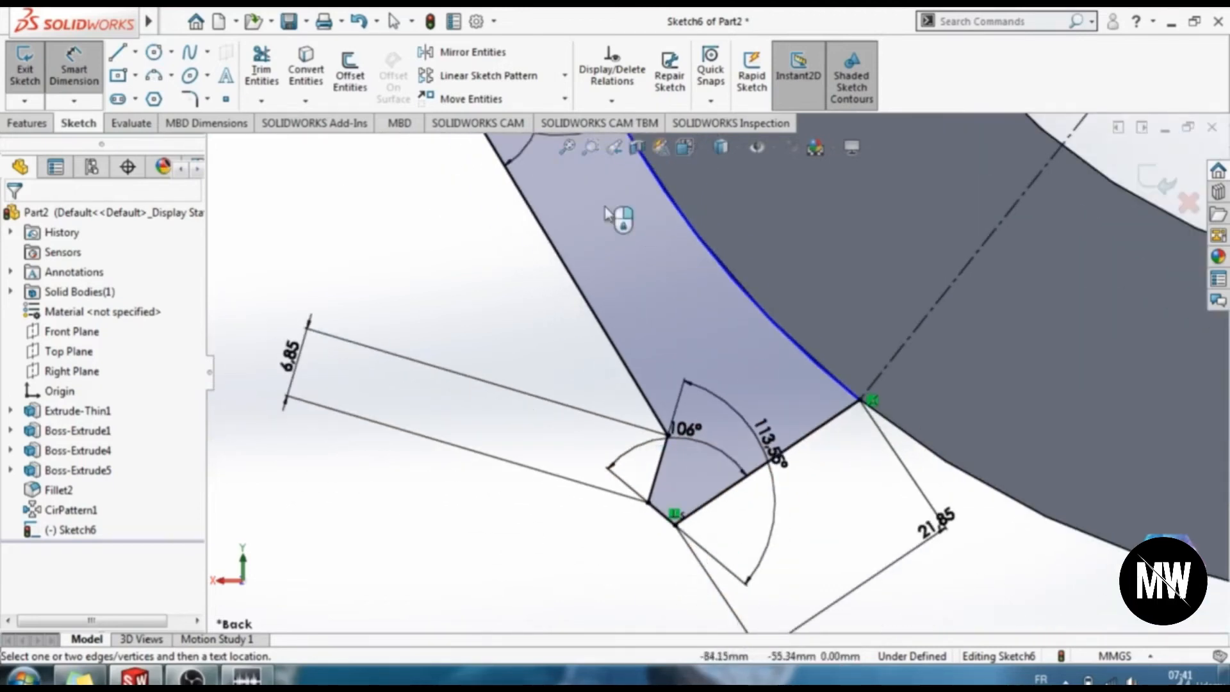
pyautogui.scroll(-1, 604, 204)
pyautogui.scroll(3, 604, 204)
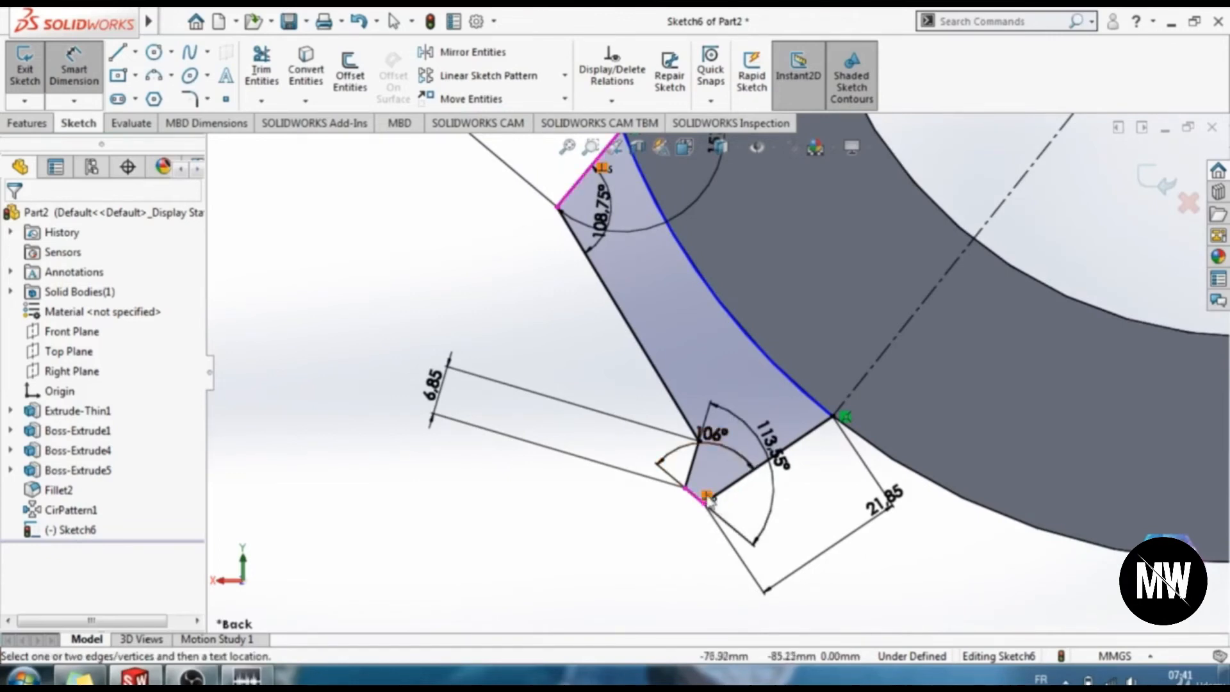
pyautogui.click(93, 75)
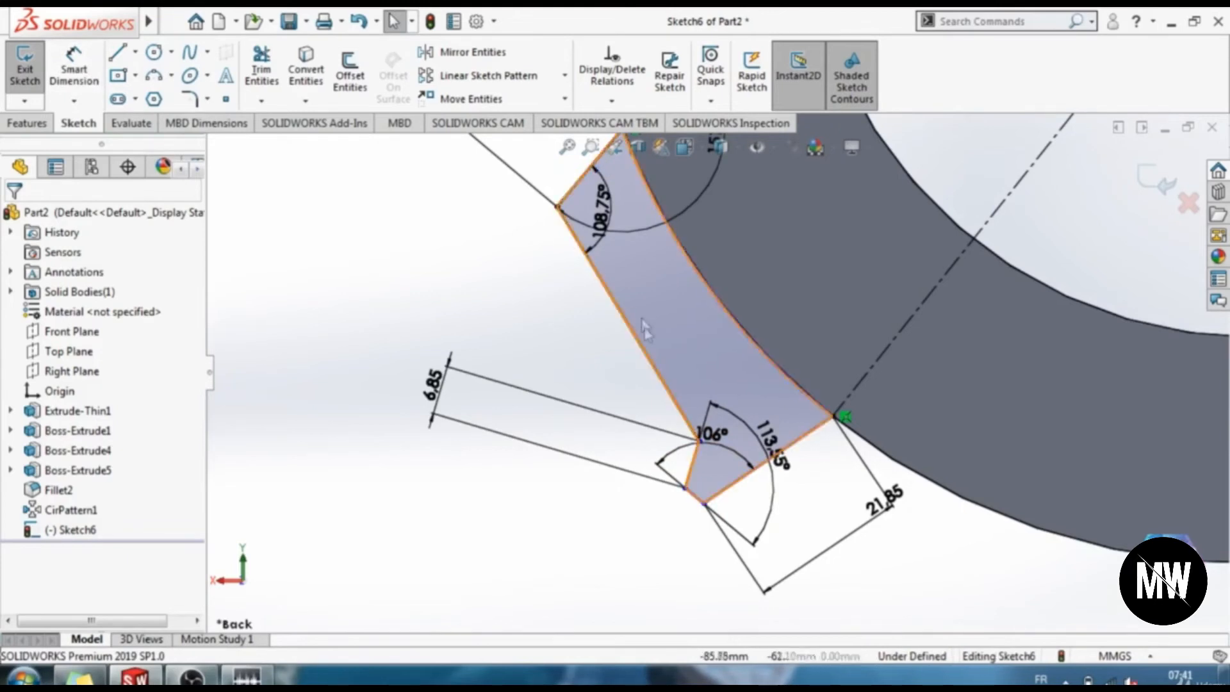
# Dimension the outer angle between the outline's second and third lines as 122.85°.
pyautogui.click(74, 67)
pyautogui.click(684, 416)
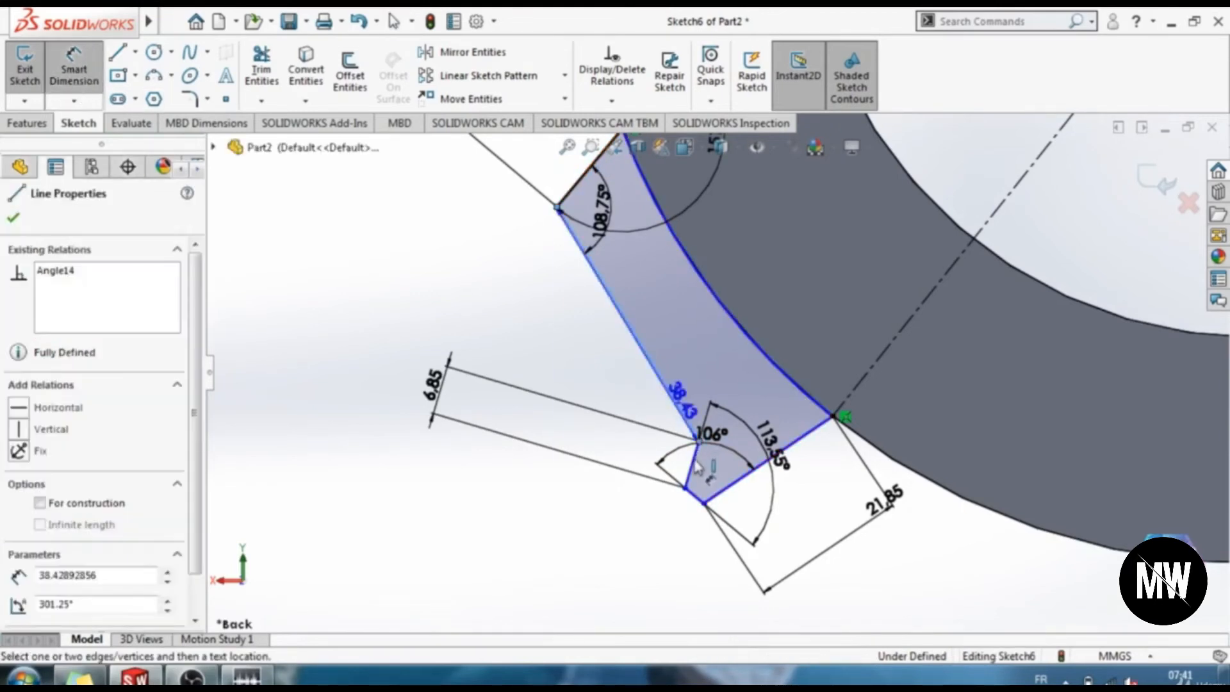
pyautogui.click(693, 466)
pyautogui.click(625, 438)
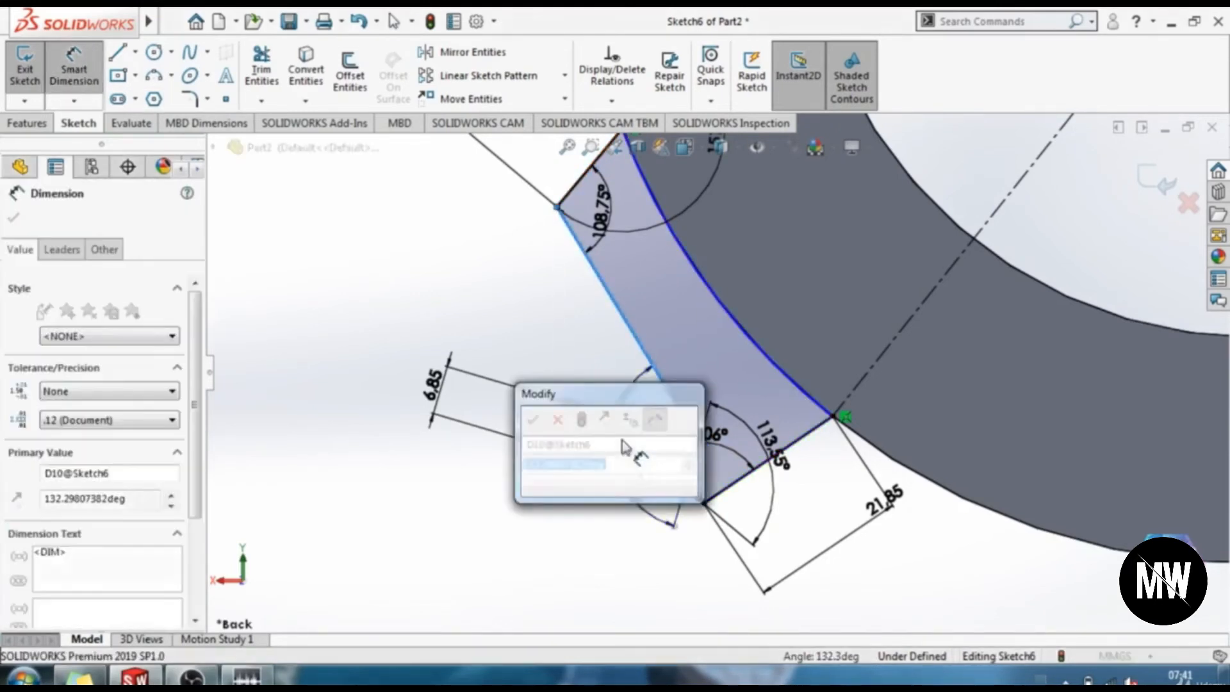
pyautogui.write('12')
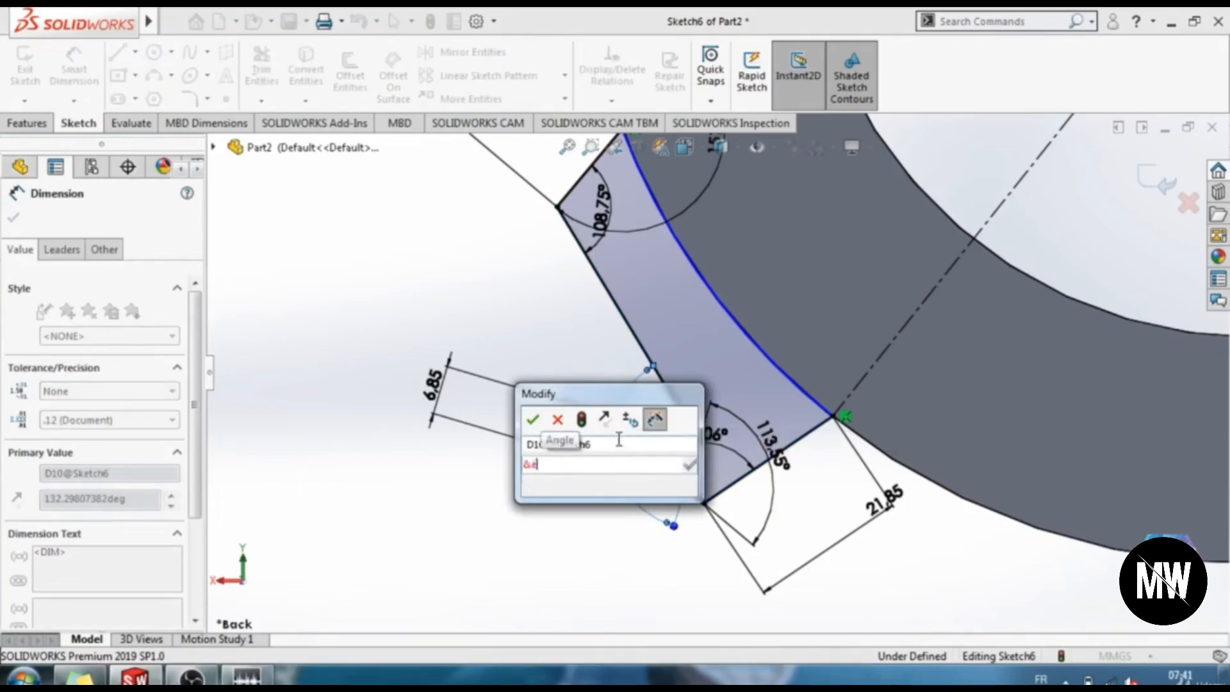
pyautogui.press('BackSpace')
pyautogui.write('37.3')
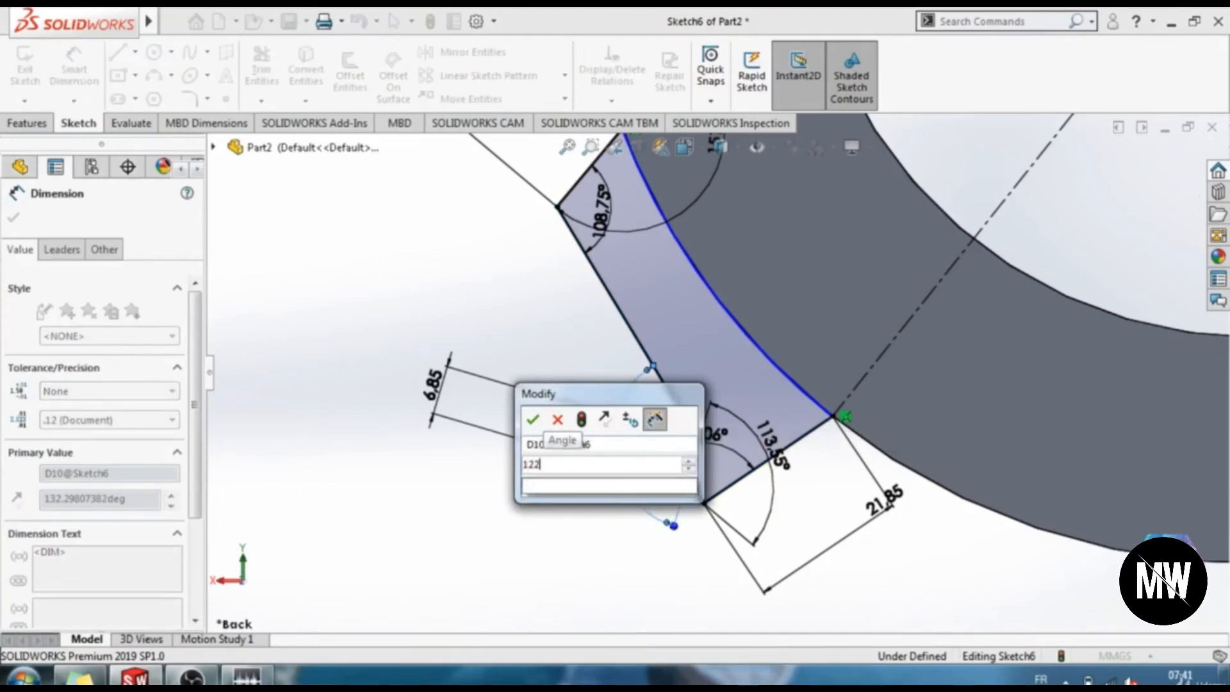
pyautogui.press('Return')
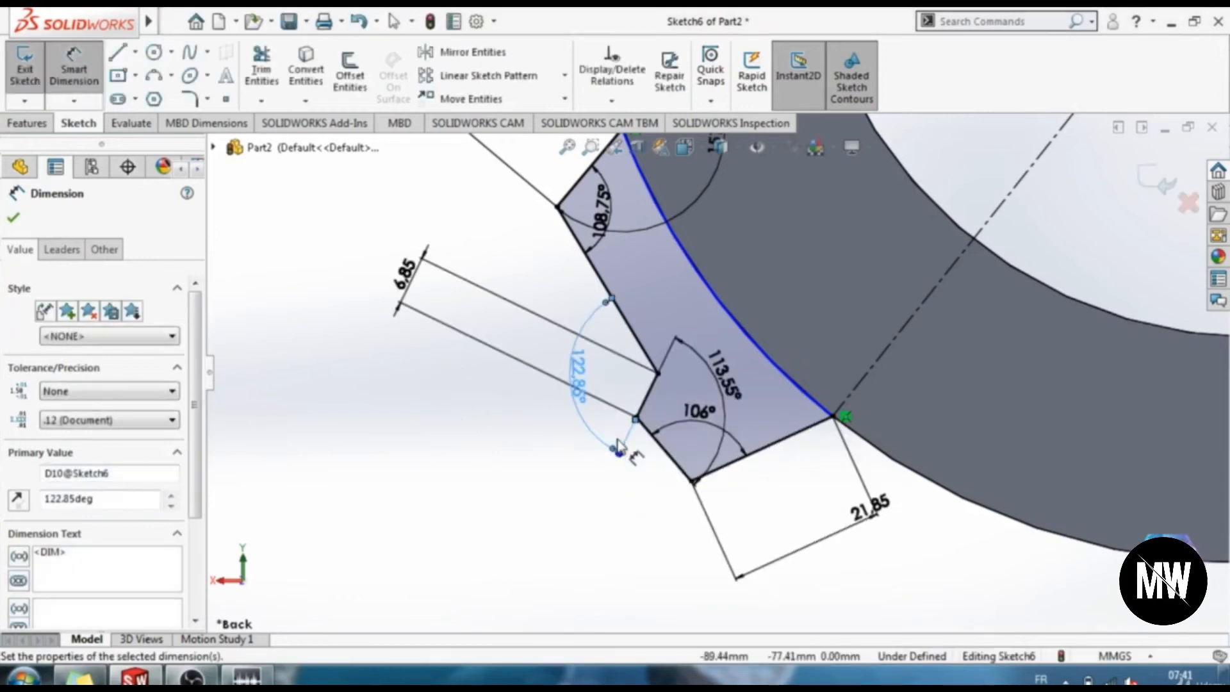
# Finish dimensioning the lug outline and exit its sketch.
pyautogui.scroll(-1, 748, 362)
pyautogui.scroll(2, 748, 361)
pyautogui.scroll(2, 773, 294)
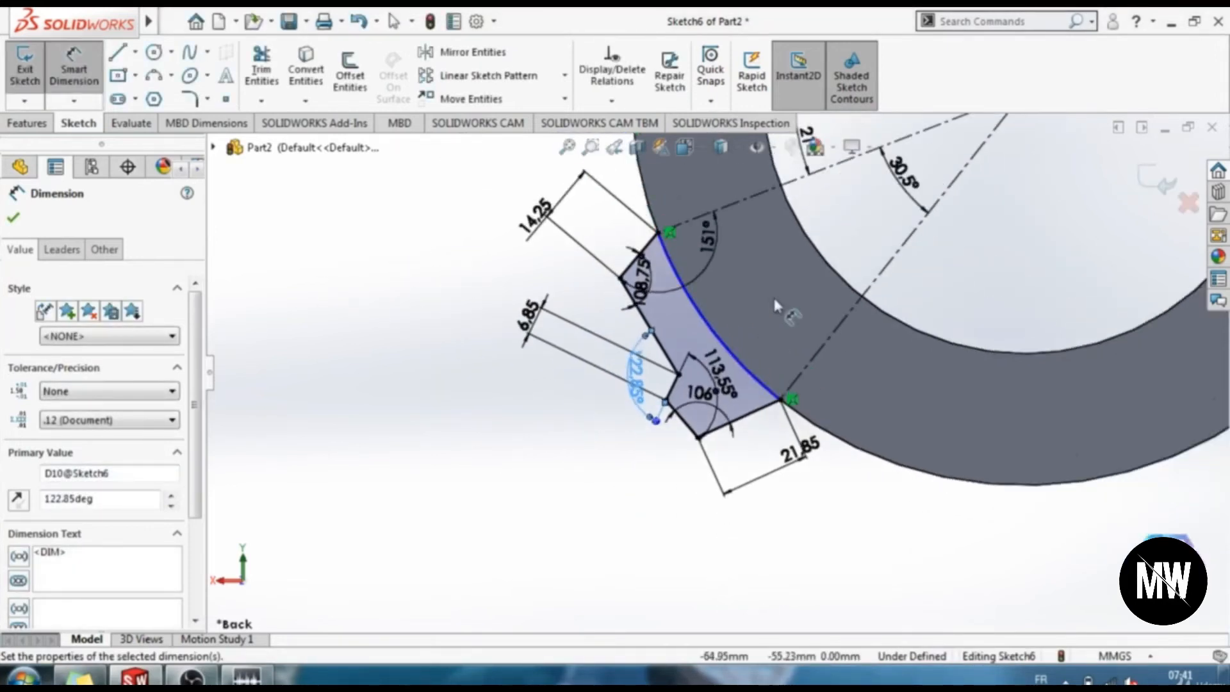
pyautogui.scroll(1, 765, 277)
pyautogui.click(76, 80)
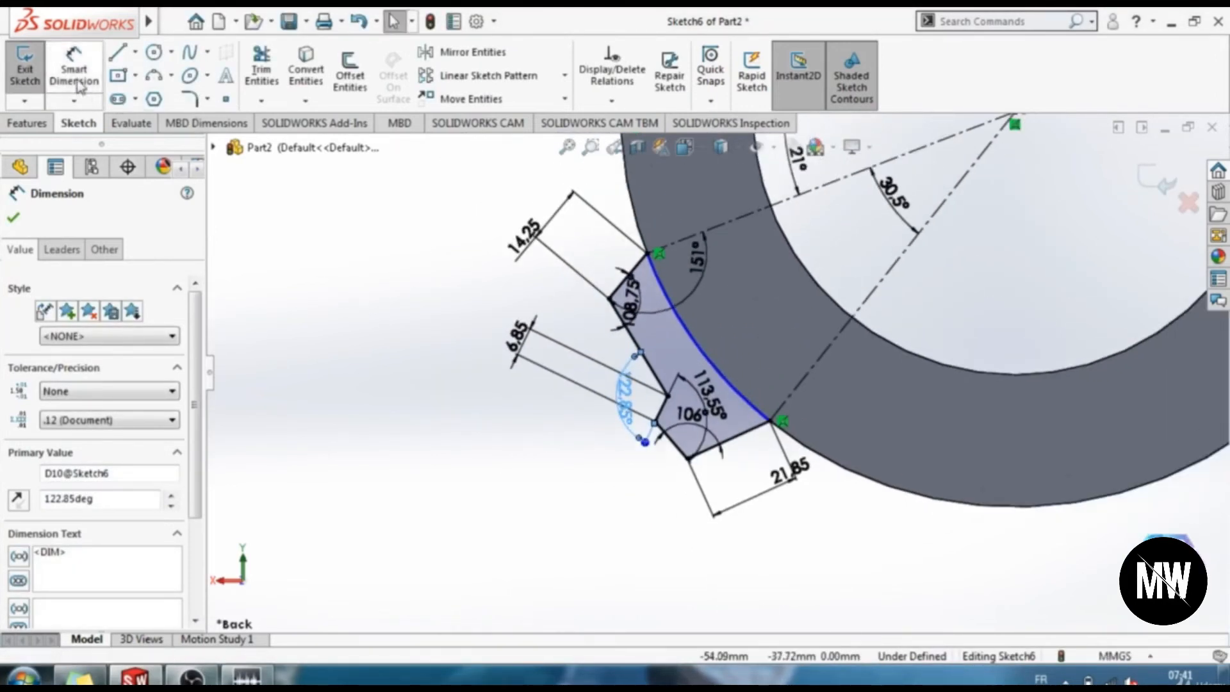
pyautogui.click(18, 223)
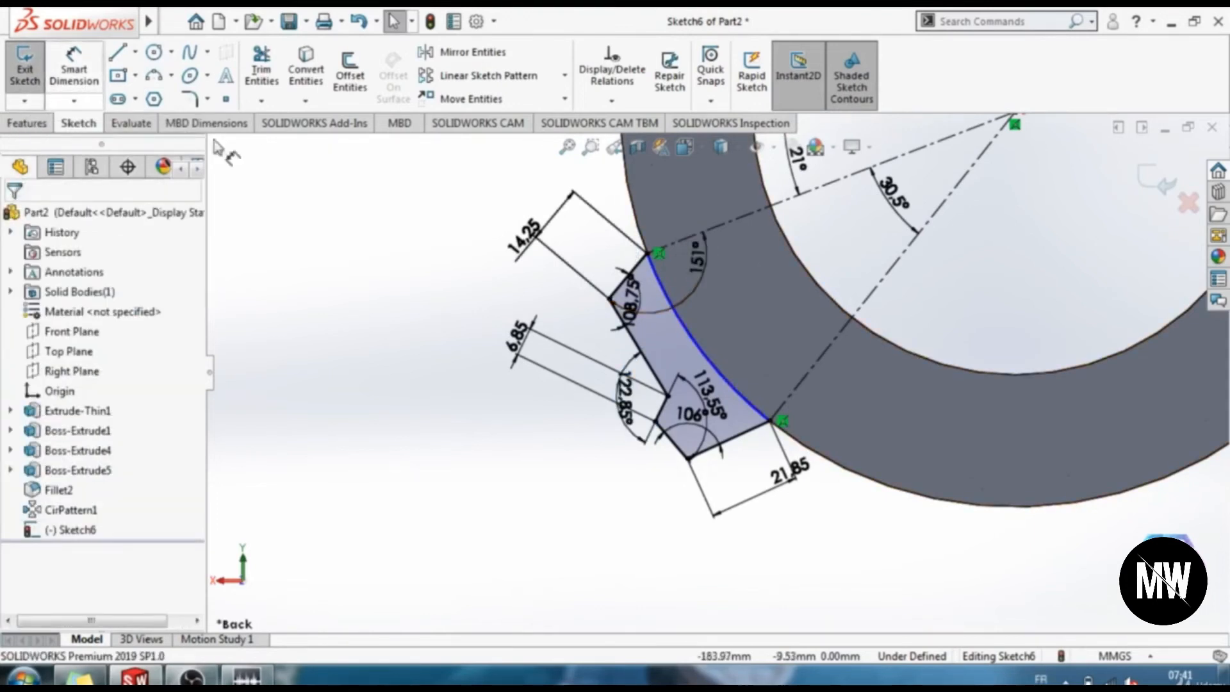
pyautogui.click(22, 88)
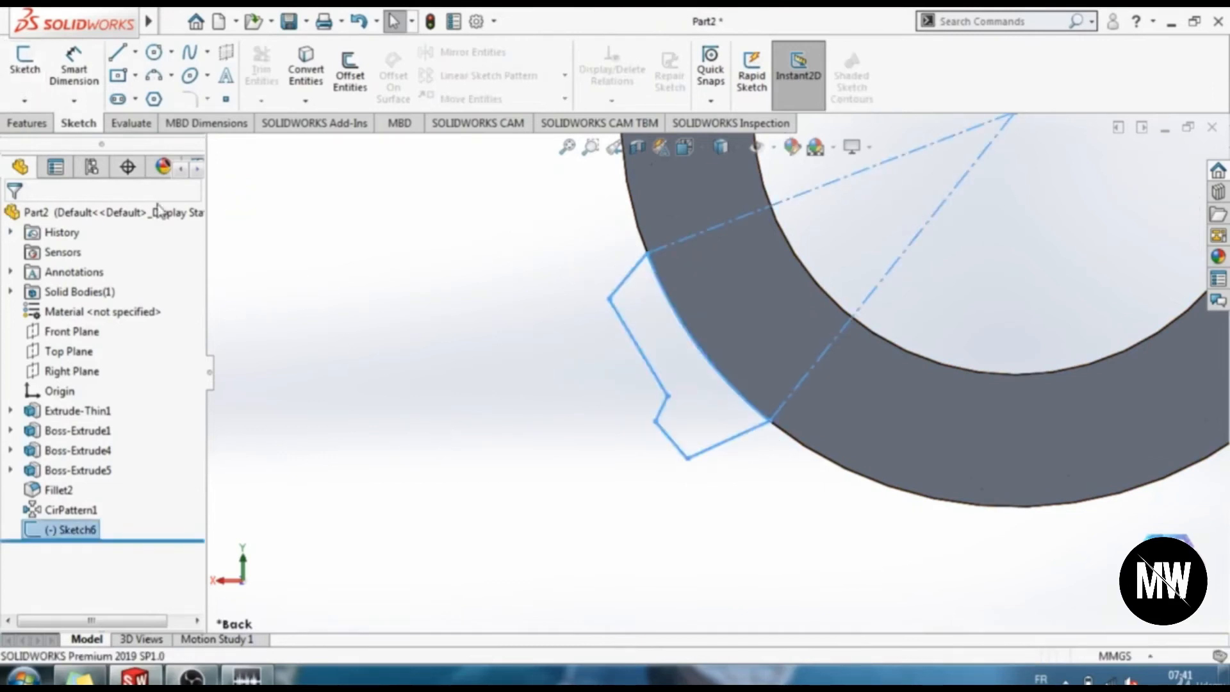
# Extrude the lug profile as a Blind boss 2.50 mm deep in the reversed direction, merged with the ring.
pyautogui.click(44, 127)
pyautogui.click(34, 76)
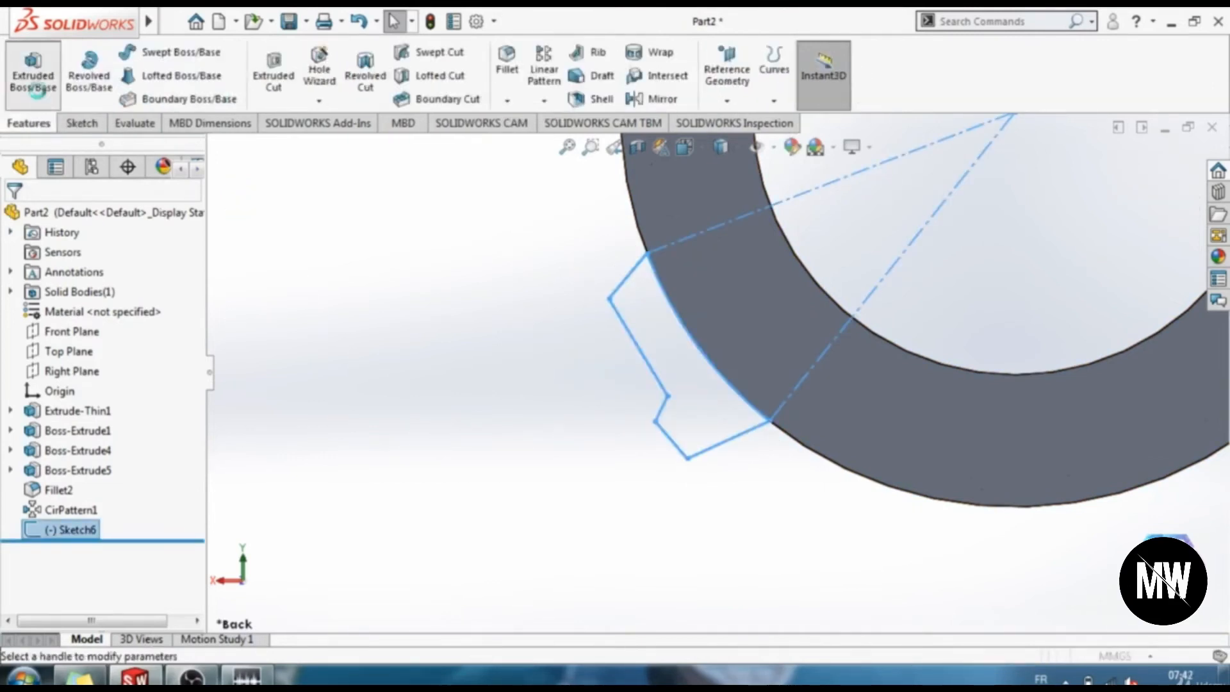
pyautogui.moveTo(483, 354); pyautogui.dragTo(564, 410, button='middle')
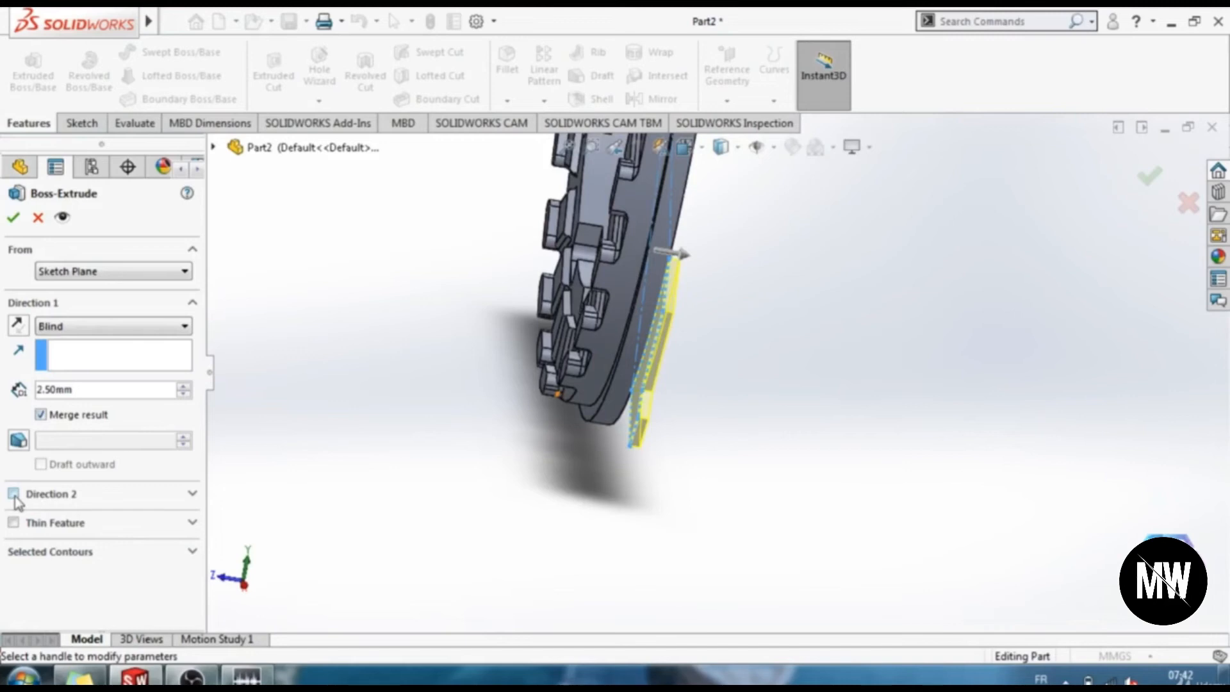
pyautogui.click(18, 327)
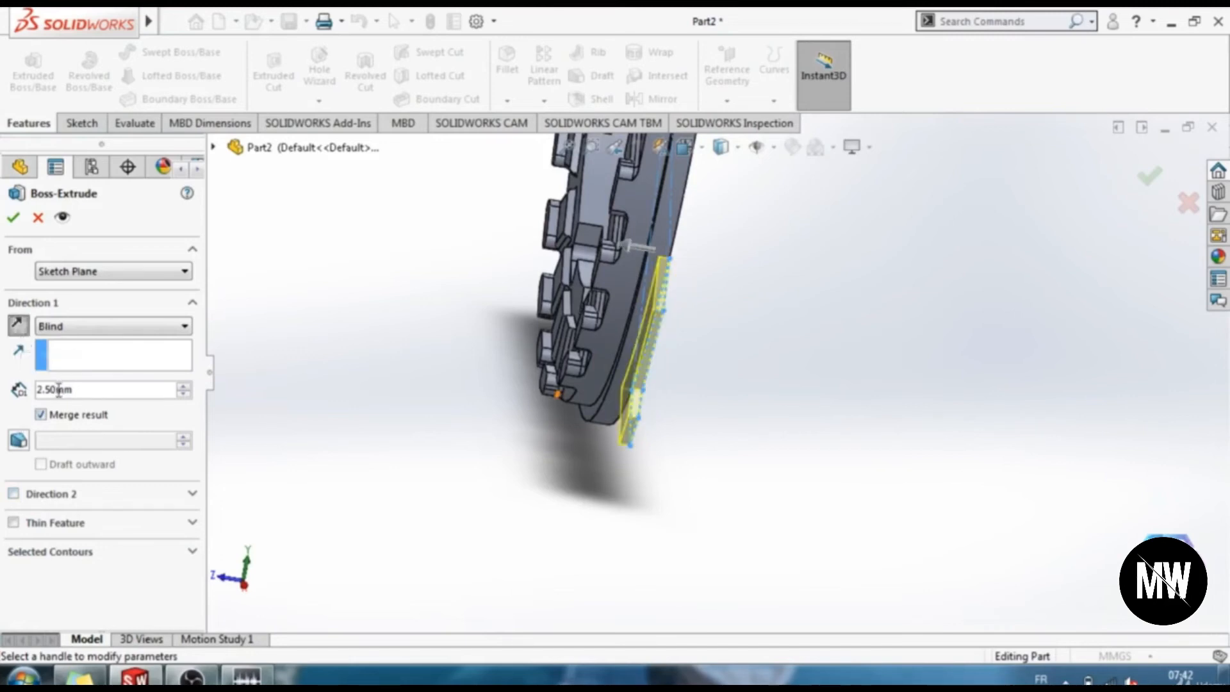
pyautogui.click(12, 222)
# Fillet the six short vertical corner edges of the outer lug, including where it meets the ring, with a symmetric 5 mm radius.
pyautogui.moveTo(659, 448); pyautogui.dragTo(637, 329, button='middle')
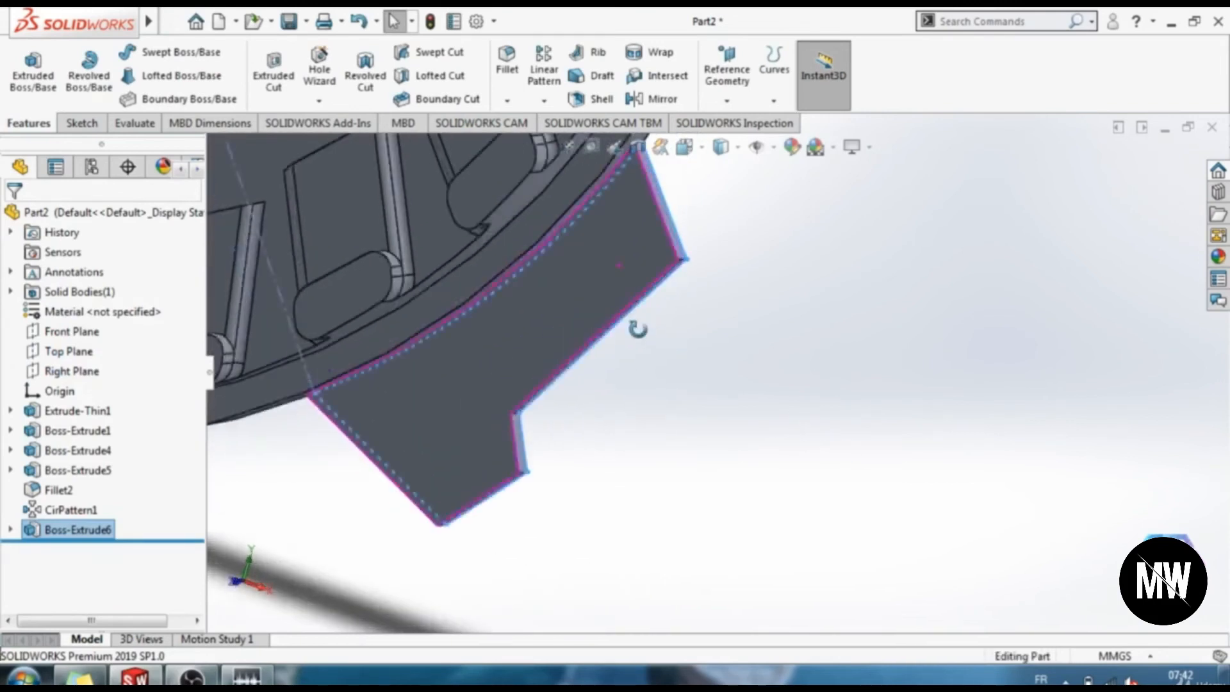
pyautogui.scroll(8, 643, 307)
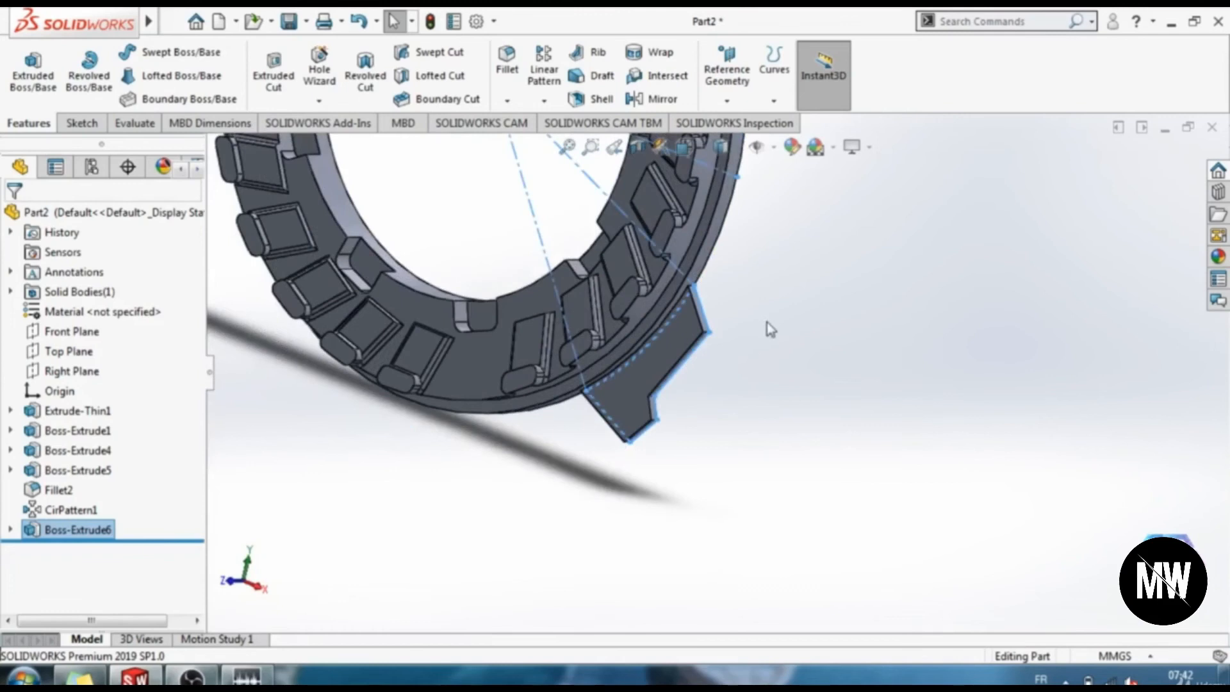
pyautogui.scroll(-5, 765, 328)
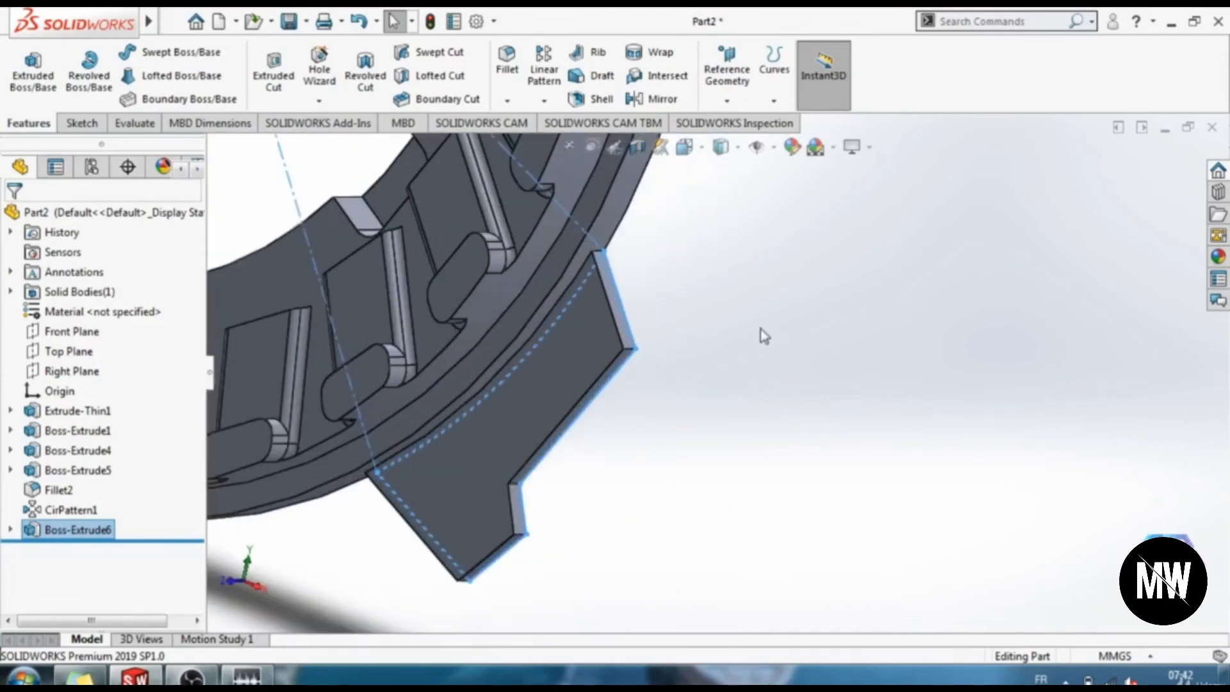
pyautogui.click(764, 334)
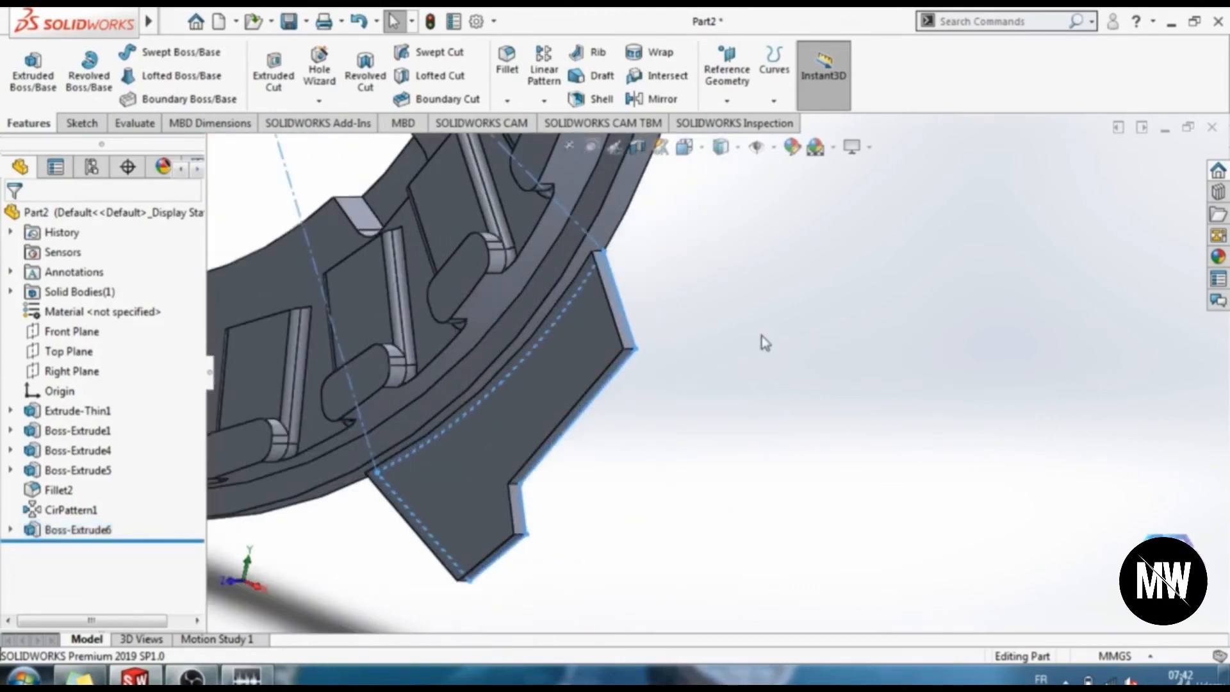
pyautogui.click(602, 263)
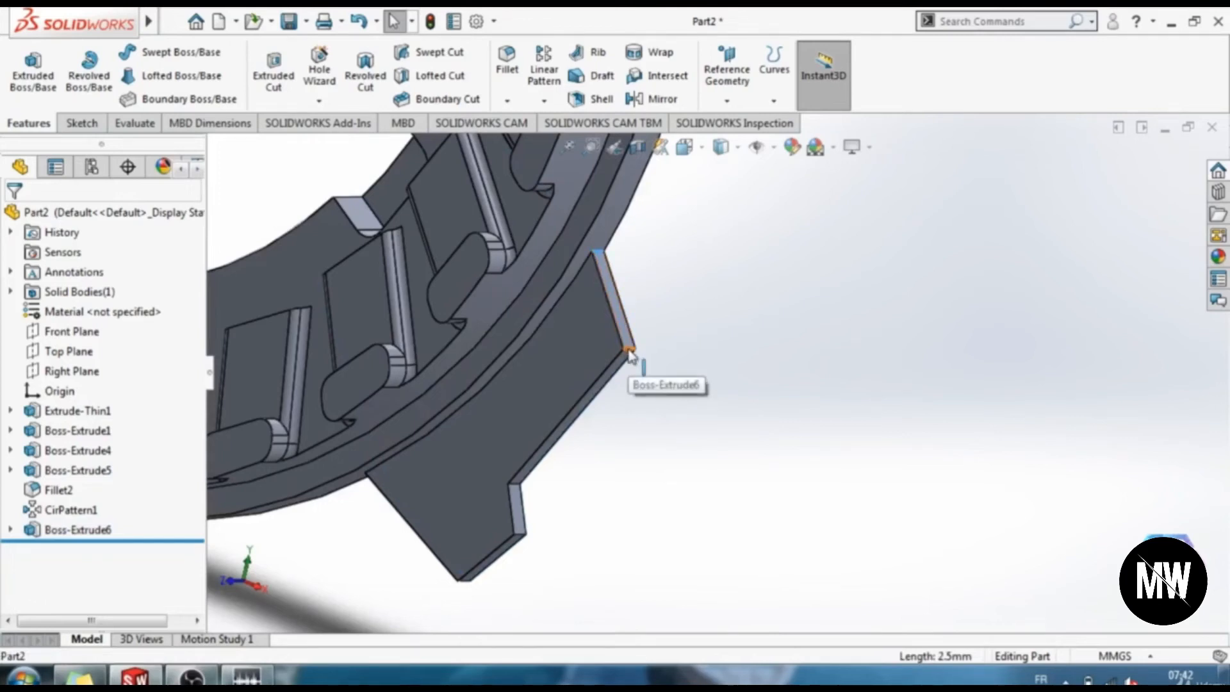
pyautogui.keyDown('ctrl'); pyautogui.click(530, 493); pyautogui.keyUp('ctrl')
pyautogui.keyDown('ctrl'); pyautogui.click(523, 531); pyautogui.keyUp('ctrl')
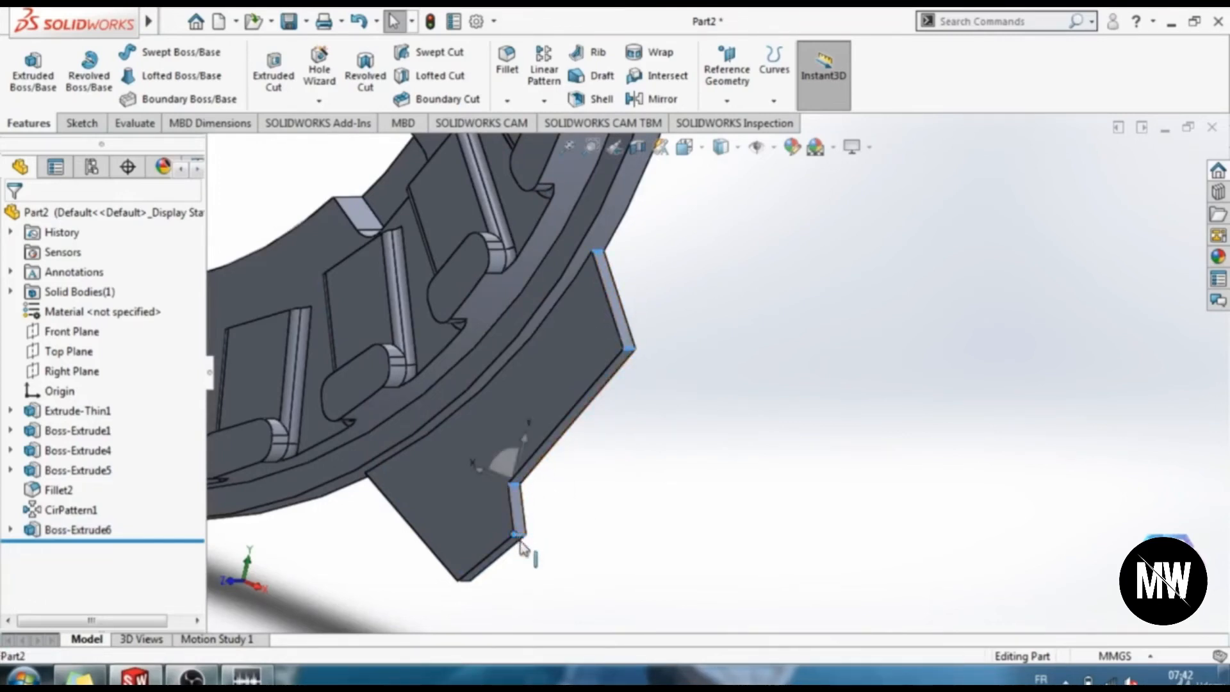
pyautogui.moveTo(469, 579); pyautogui.dragTo(565, 454, button='middle')
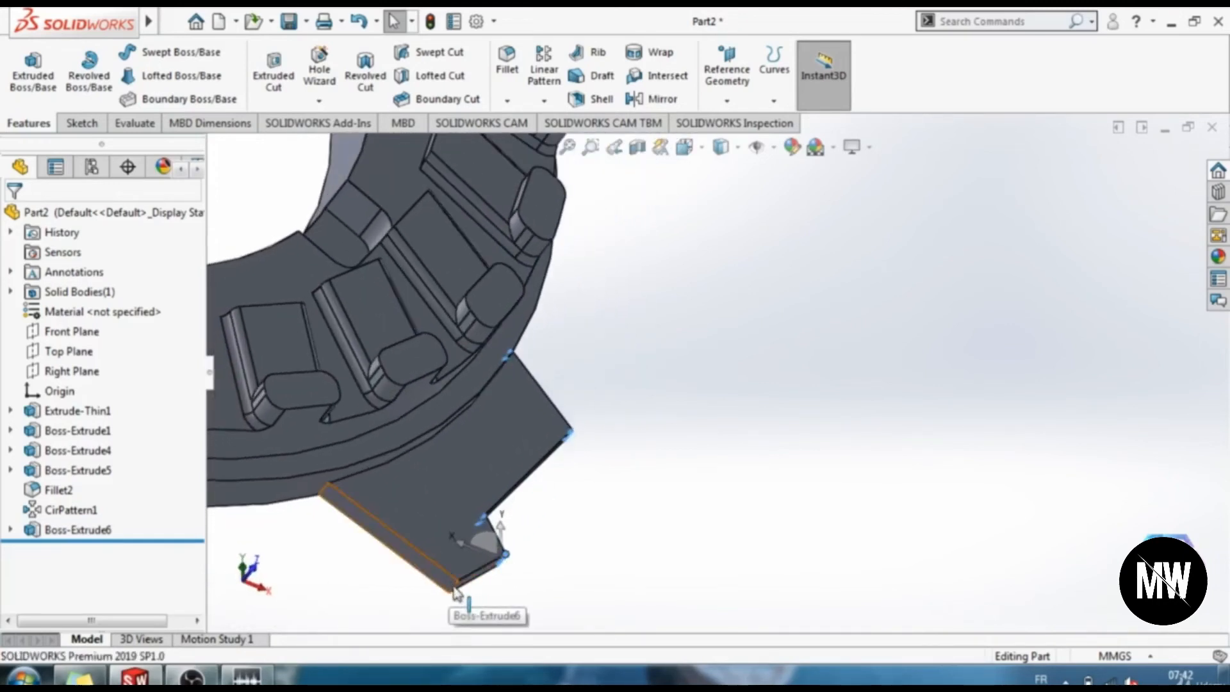
pyautogui.keyDown('ctrl'); pyautogui.click(453, 586); pyautogui.keyUp('ctrl')
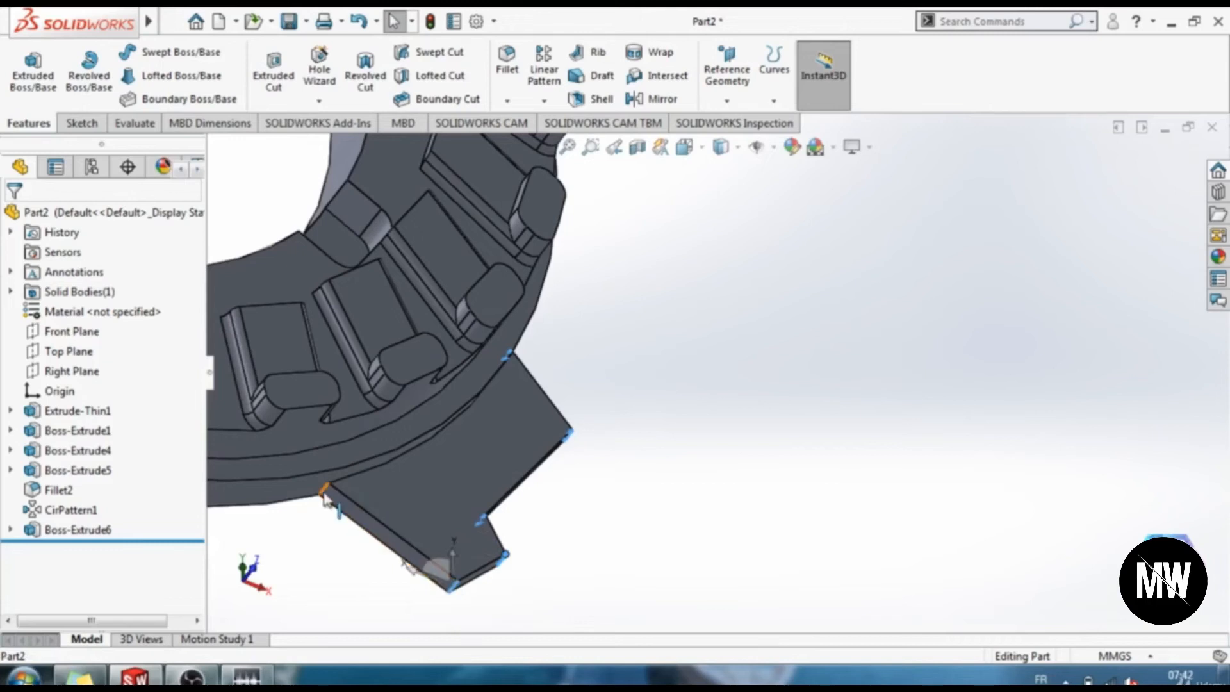
pyautogui.click(506, 70)
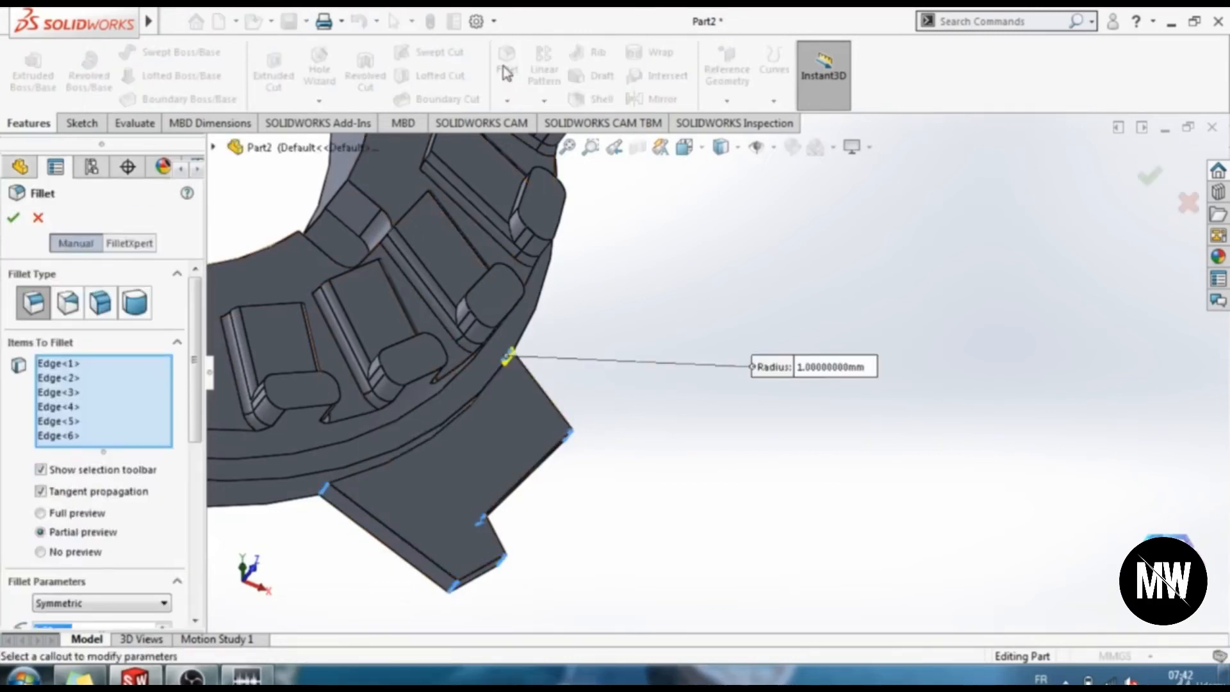
pyautogui.scroll(-5, 114, 376)
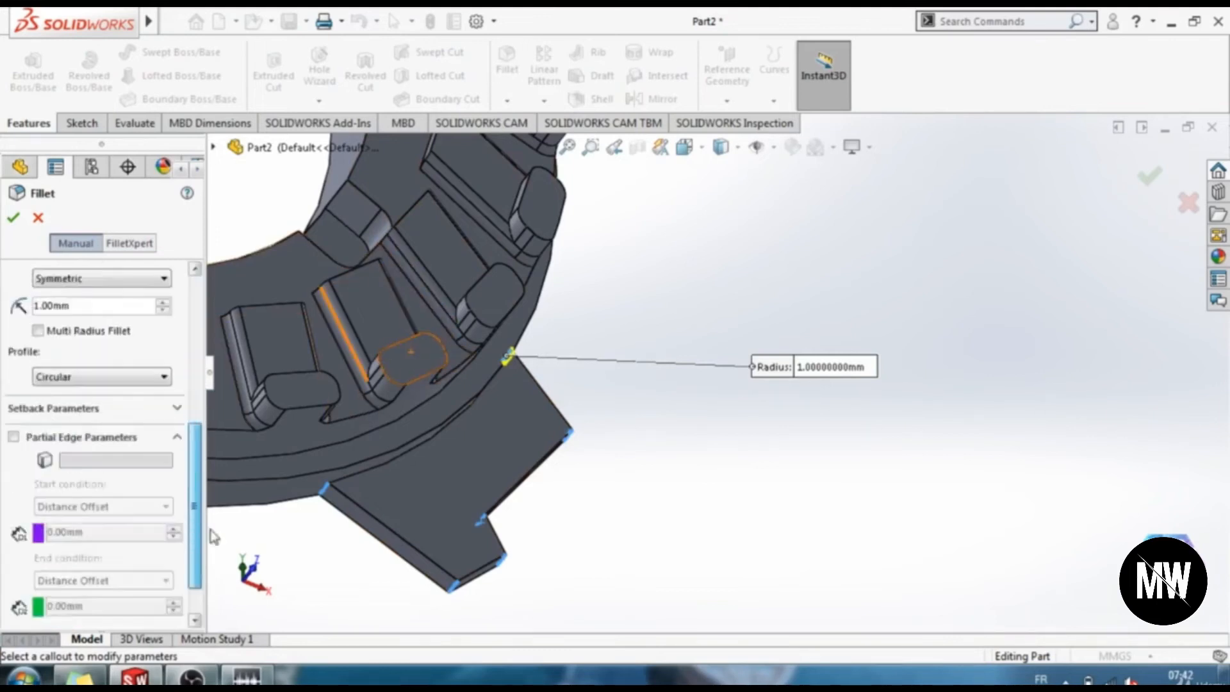
pyautogui.click(36, 287)
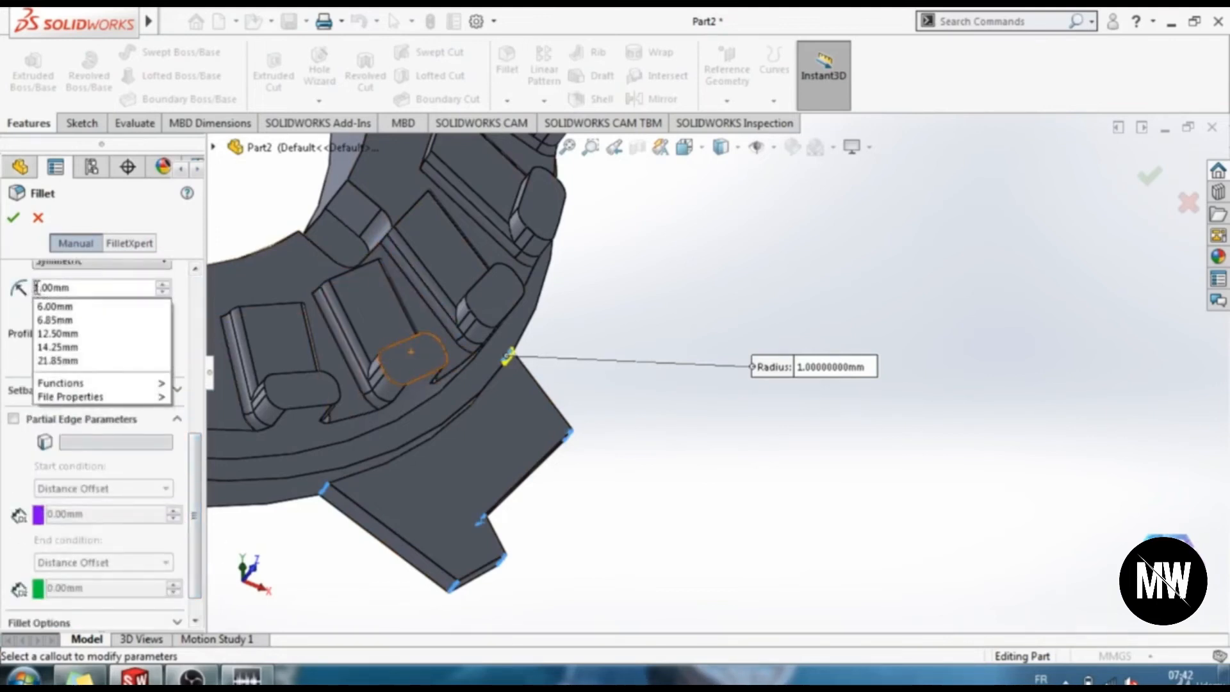
pyautogui.write('5')
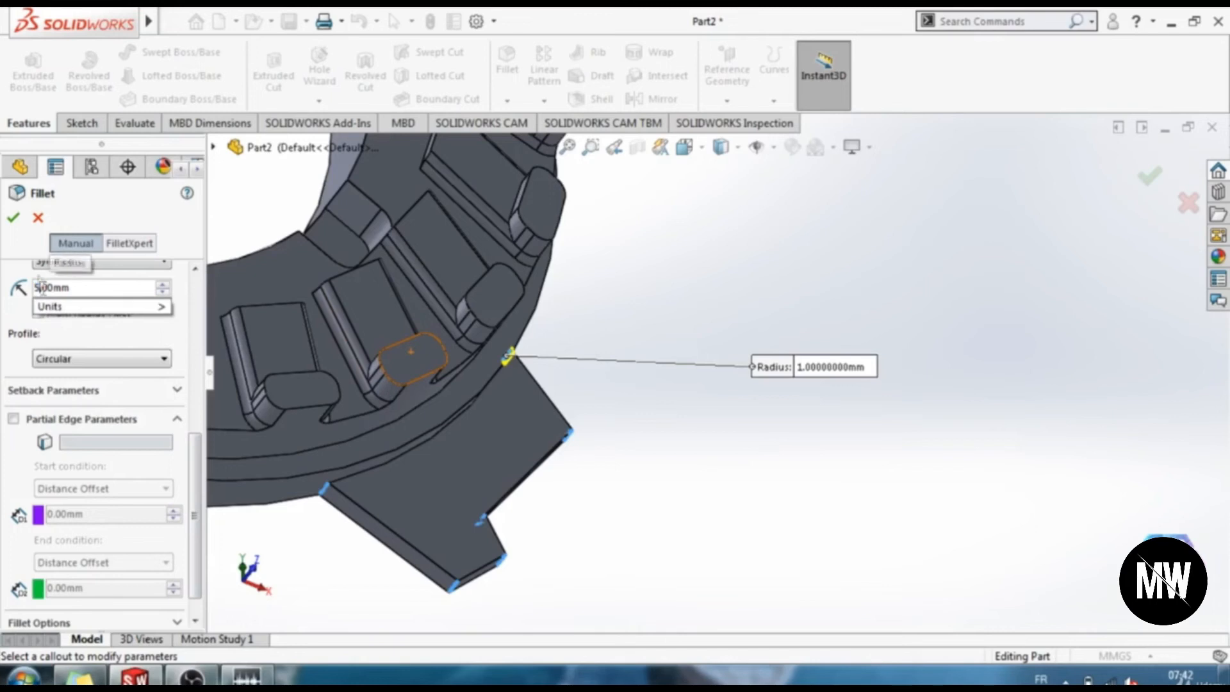
pyautogui.press('Return')
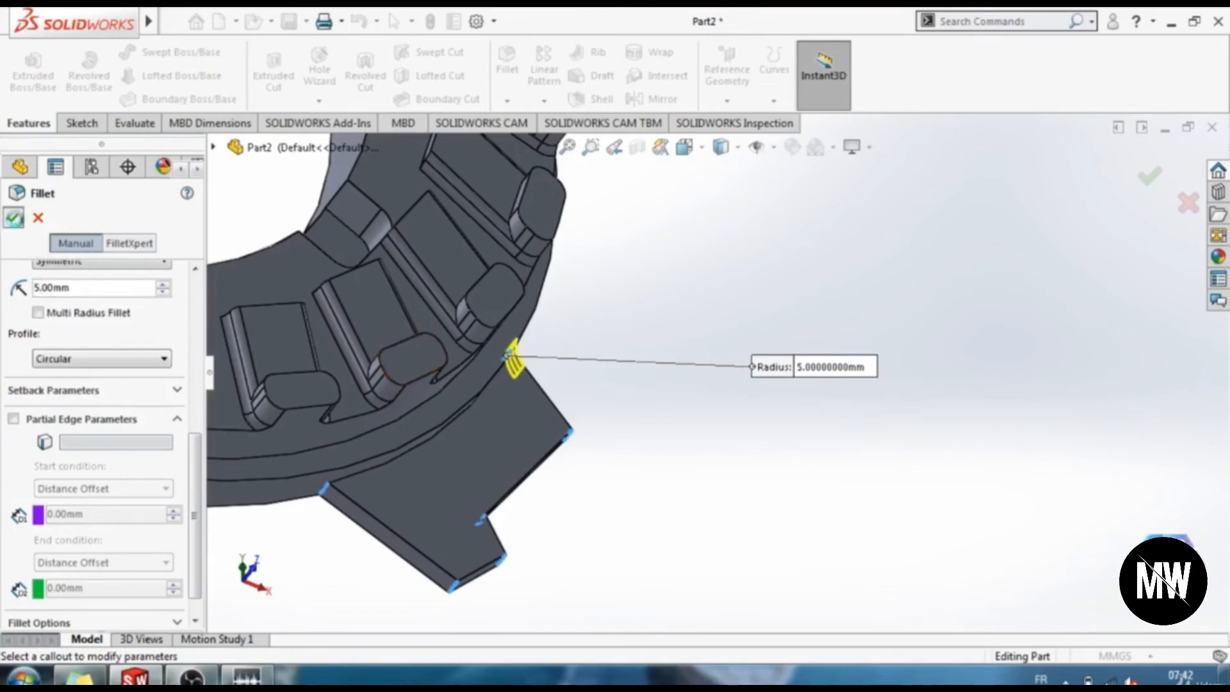
pyautogui.click(14, 218)
# Fillet the tangent chain of outline edges on the lug's front face with a symmetric 1 mm radius.
pyautogui.scroll(-2, 575, 492)
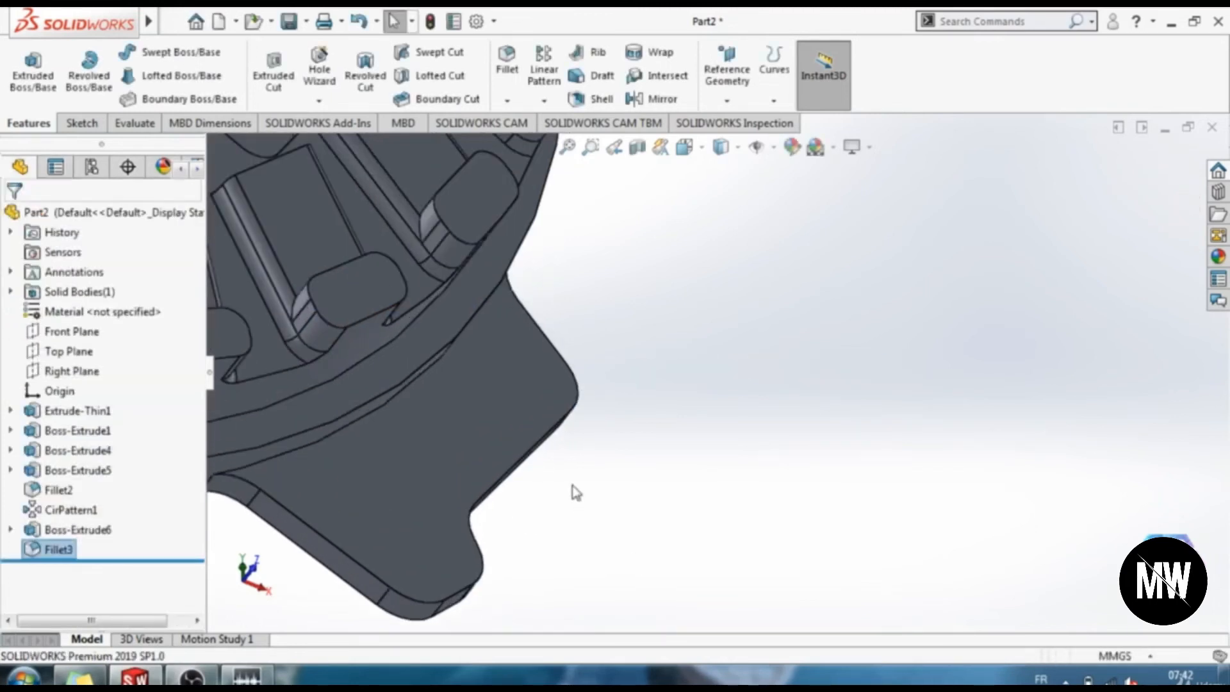
pyautogui.moveTo(628, 482); pyautogui.dragTo(483, 453, button='middle')
pyautogui.click(483, 448)
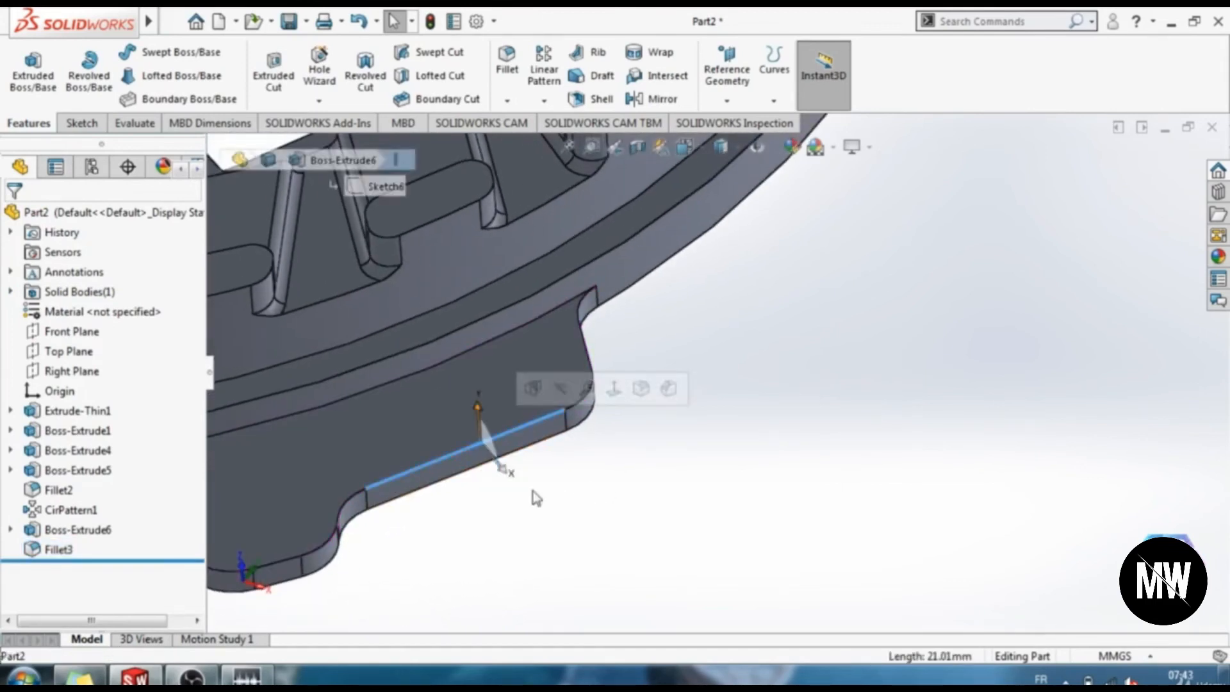
pyautogui.click(506, 64)
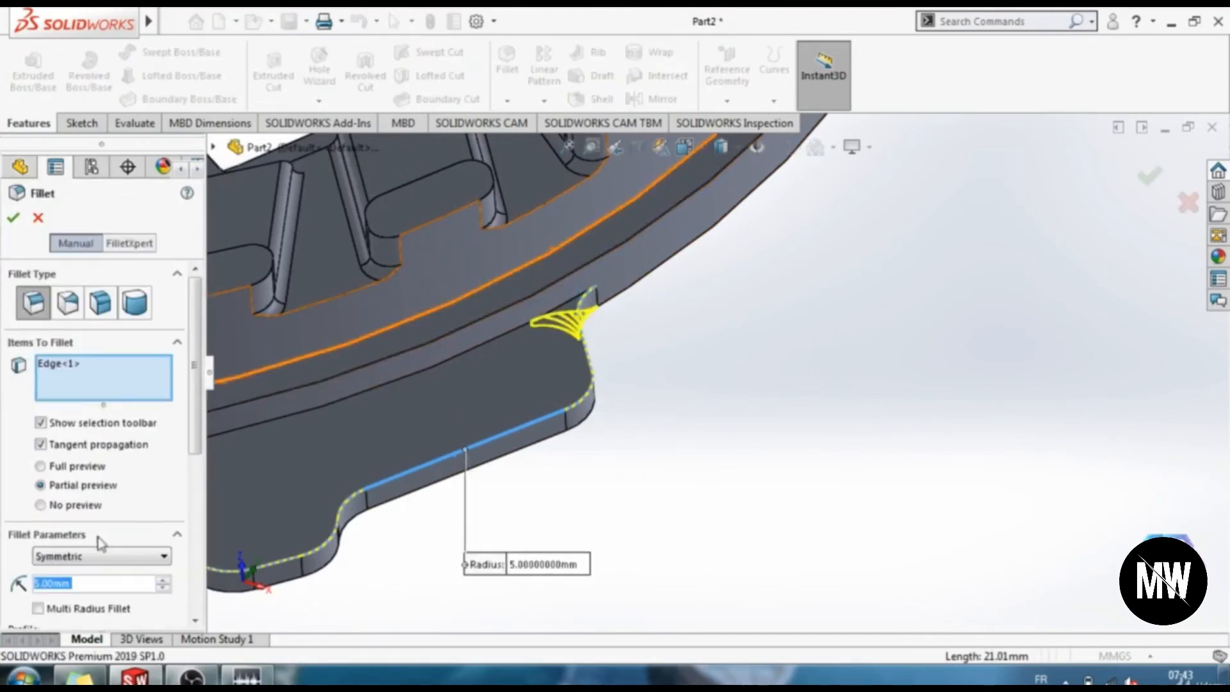
pyautogui.write('1')
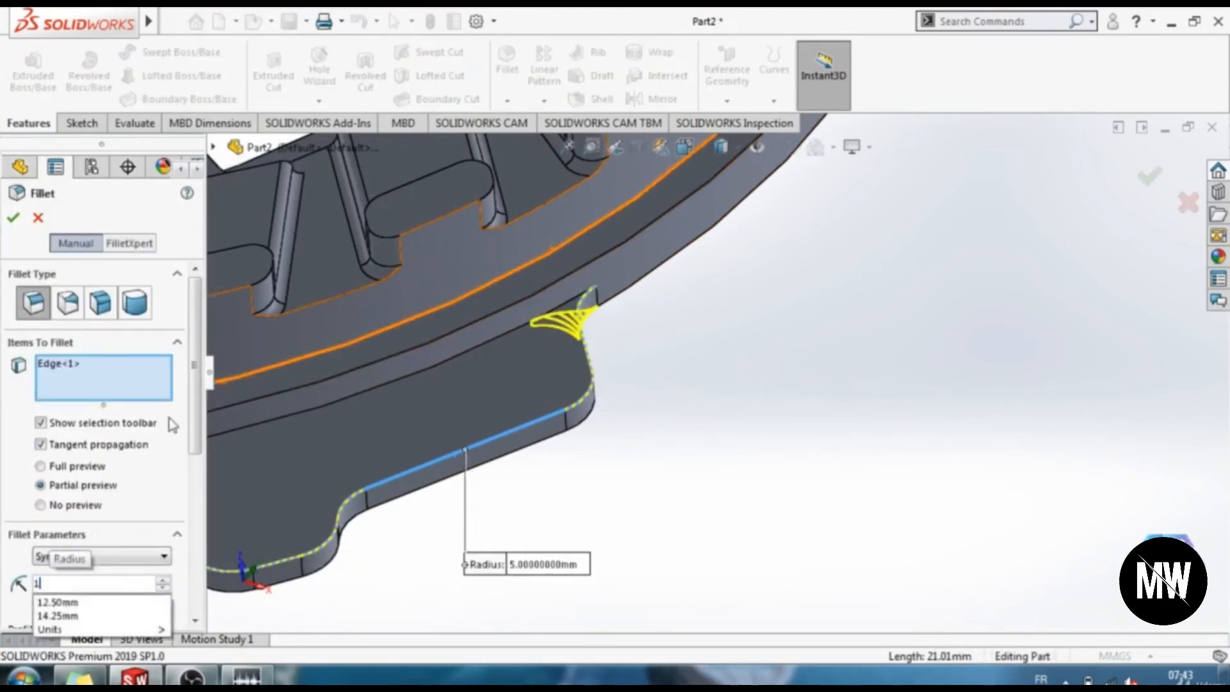
pyautogui.press('Return')
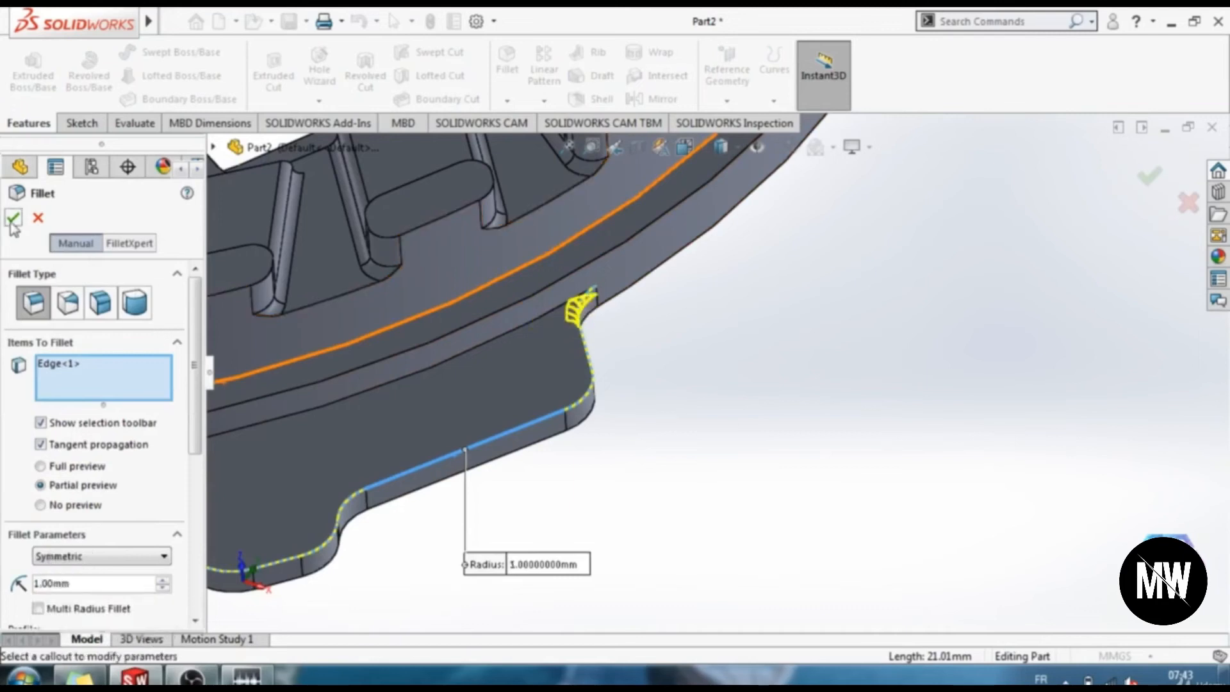
pyautogui.click(13, 218)
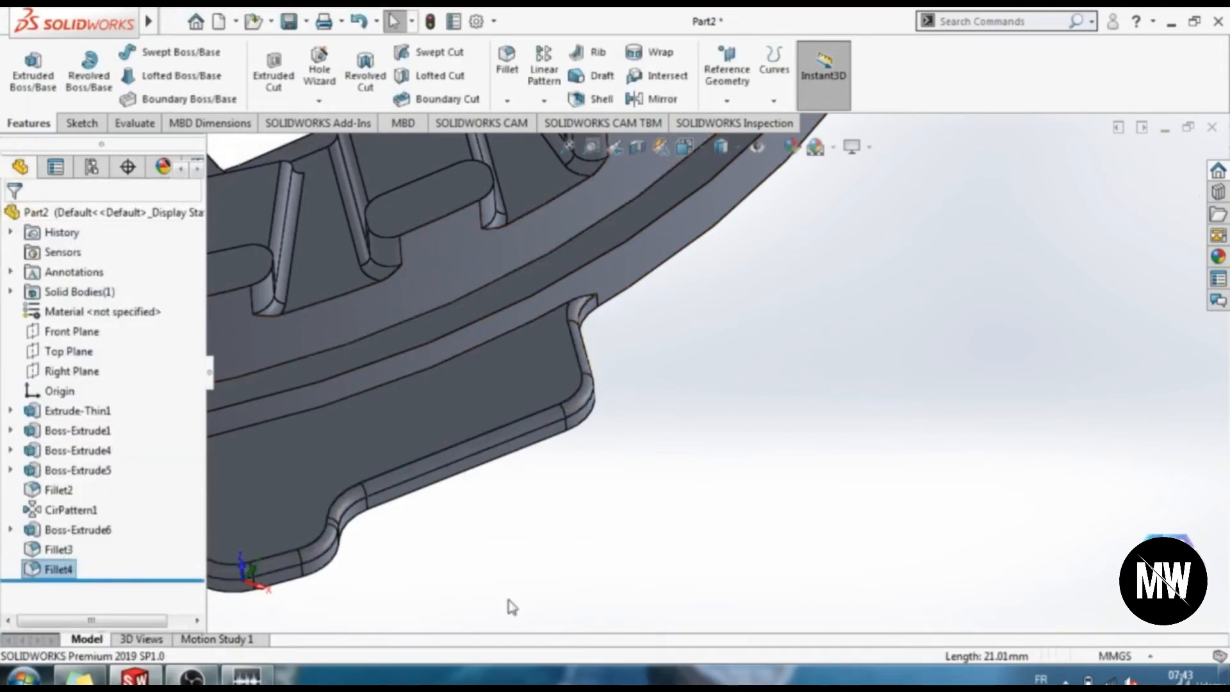
# Sketch a point on the lug's front face at about X 76.24, Y -73.58 mm and exit the sketch.
pyautogui.hotkey('ctrl', '1')
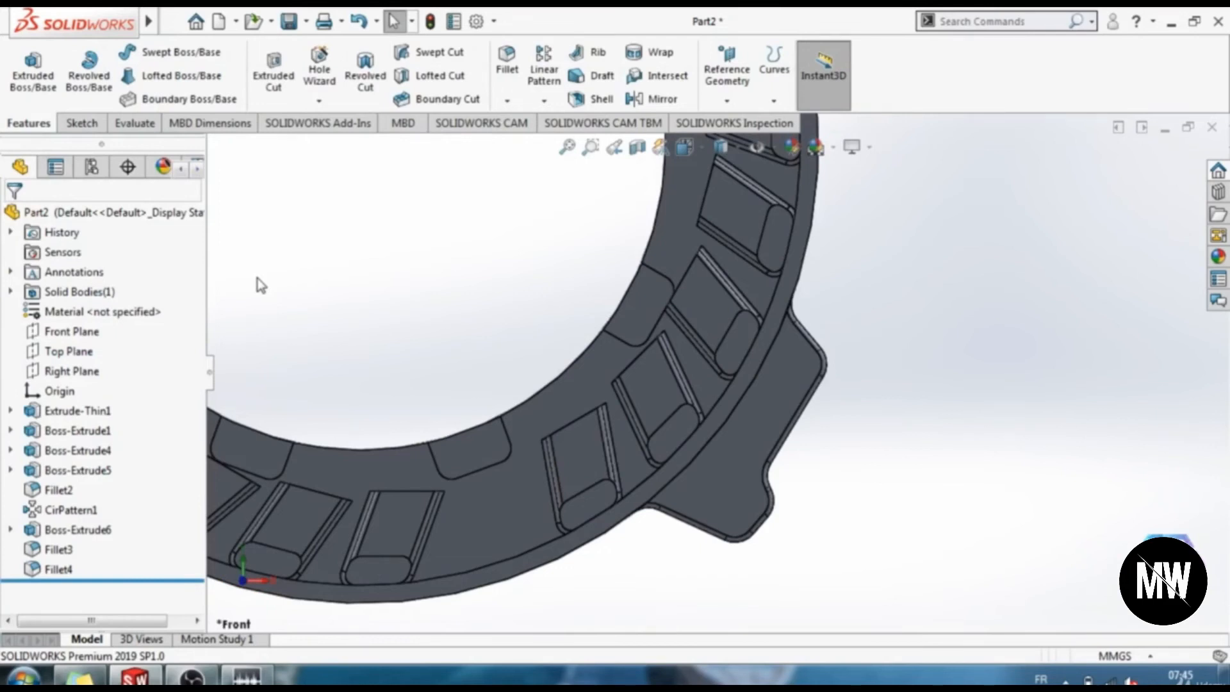
pyautogui.click(728, 491)
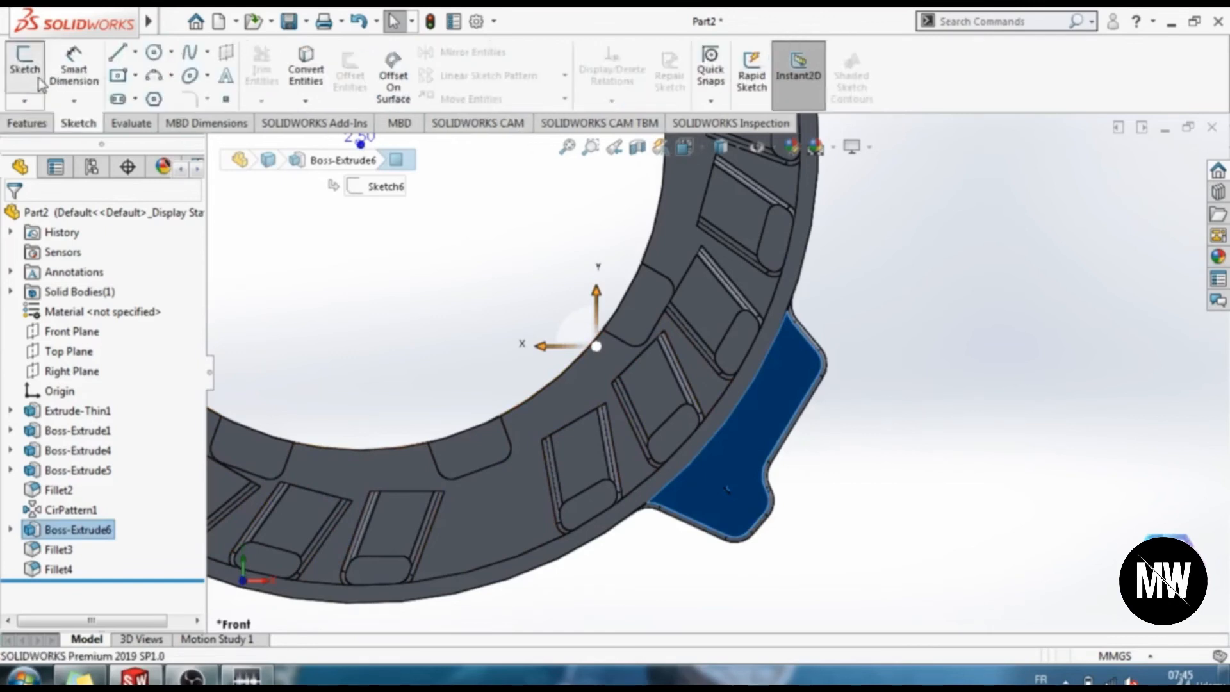
pyautogui.click(25, 64)
pyautogui.click(225, 101)
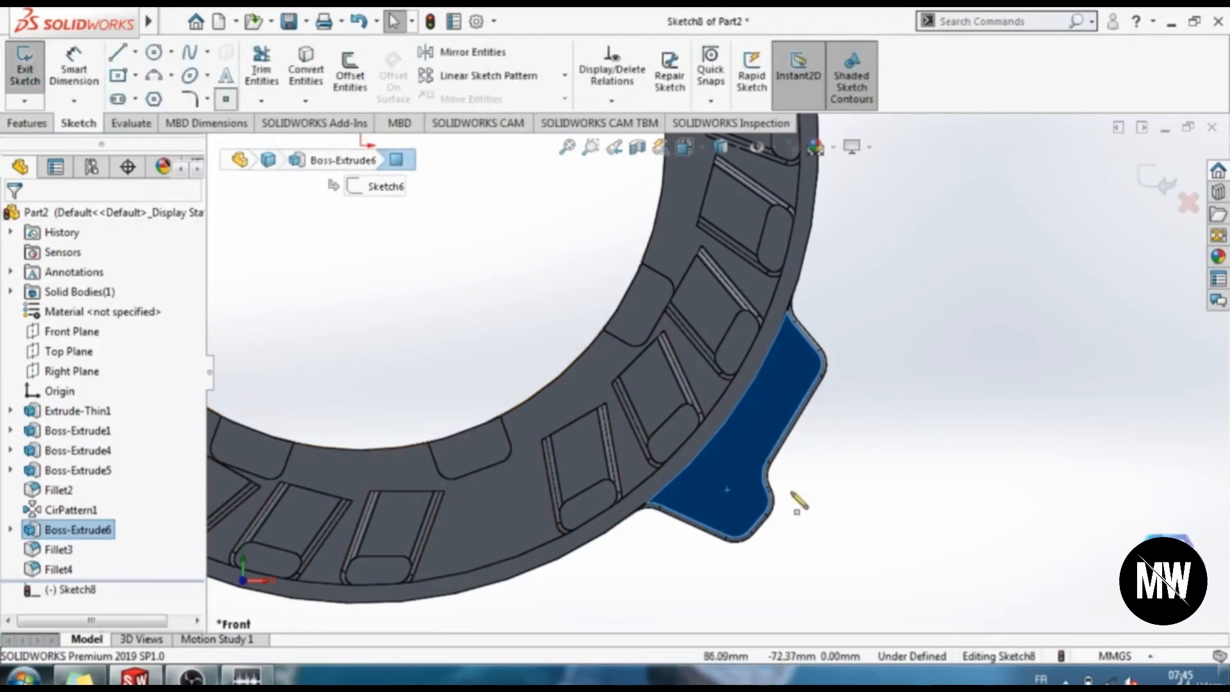
pyautogui.scroll(-3, 734, 493)
pyautogui.click(722, 463)
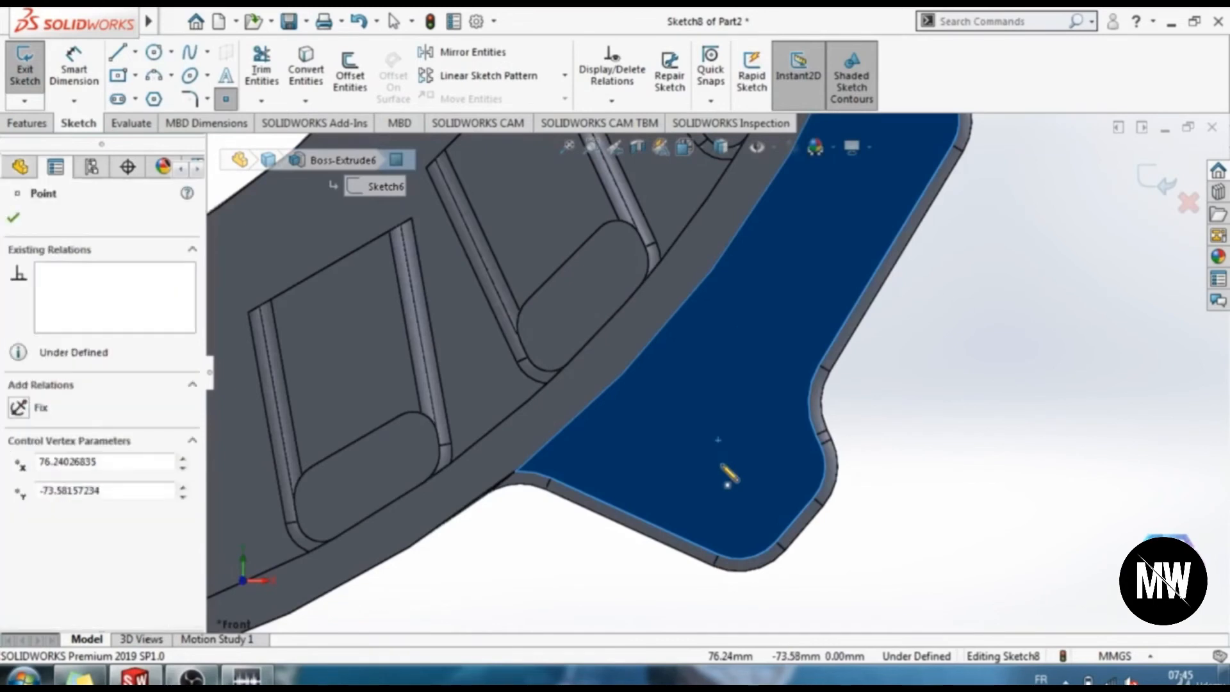
pyautogui.scroll(1, 825, 519)
pyautogui.click(25, 74)
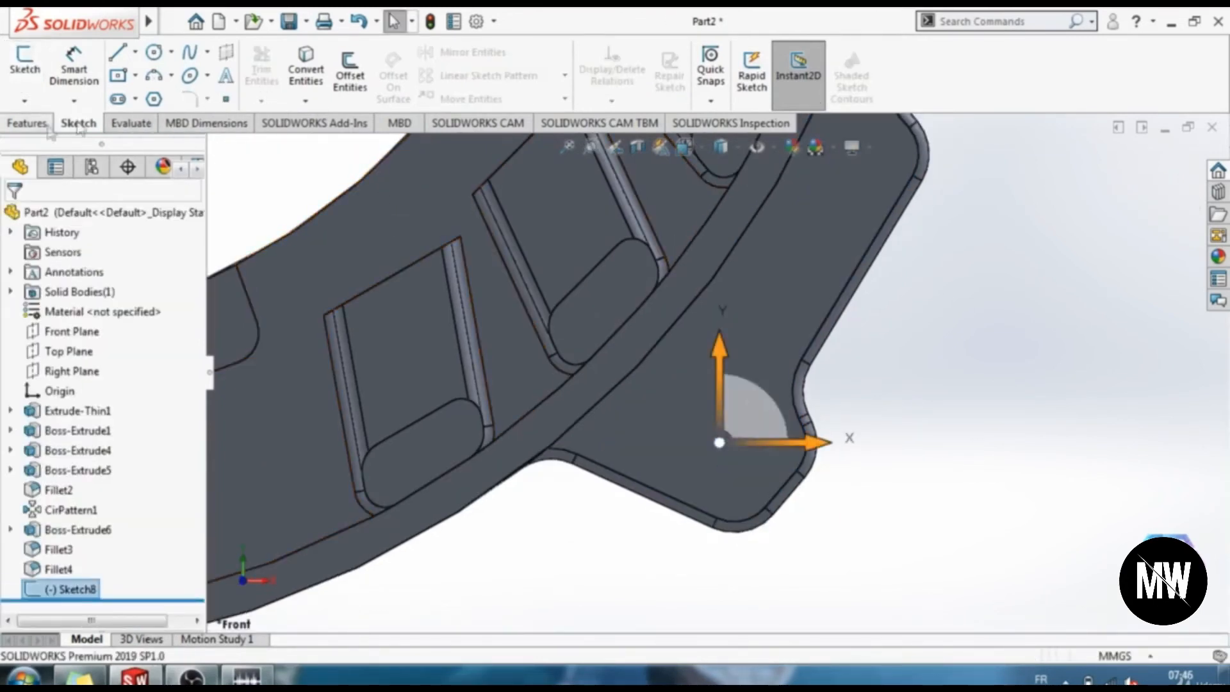
# Create an ISO M5 bottoming tapped hole with the Hole Wizard, positioned on the sketched point of the lug.
pyautogui.click(27, 123)
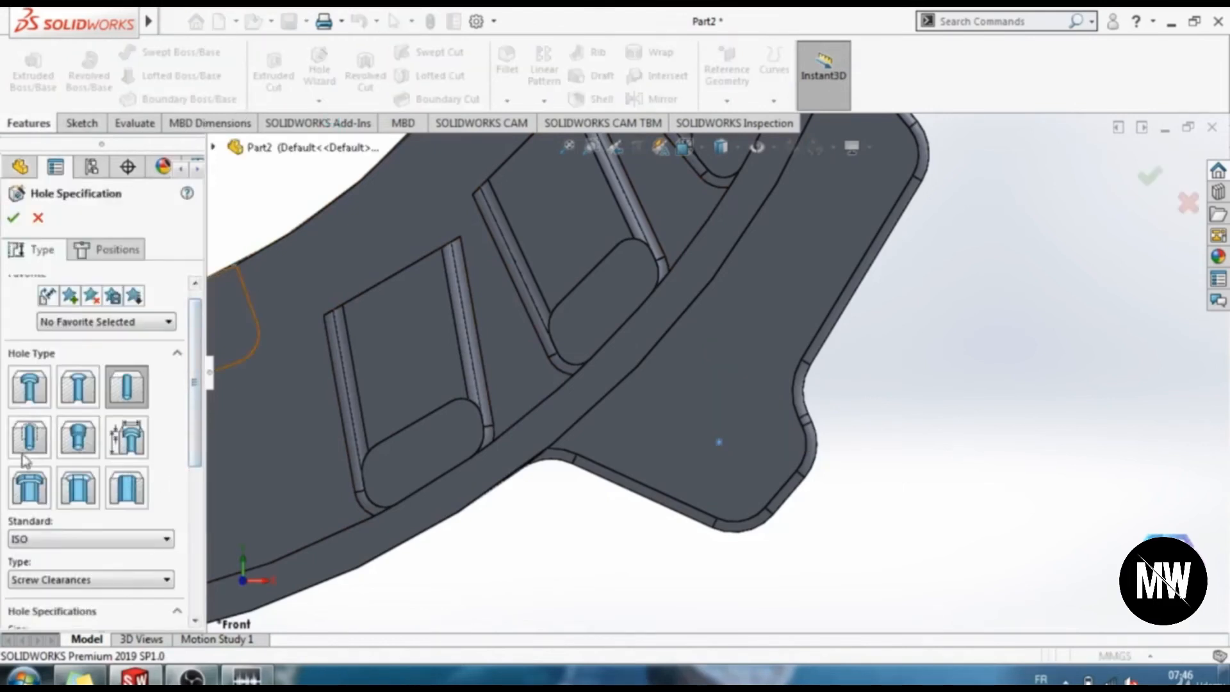
pyautogui.click(28, 444)
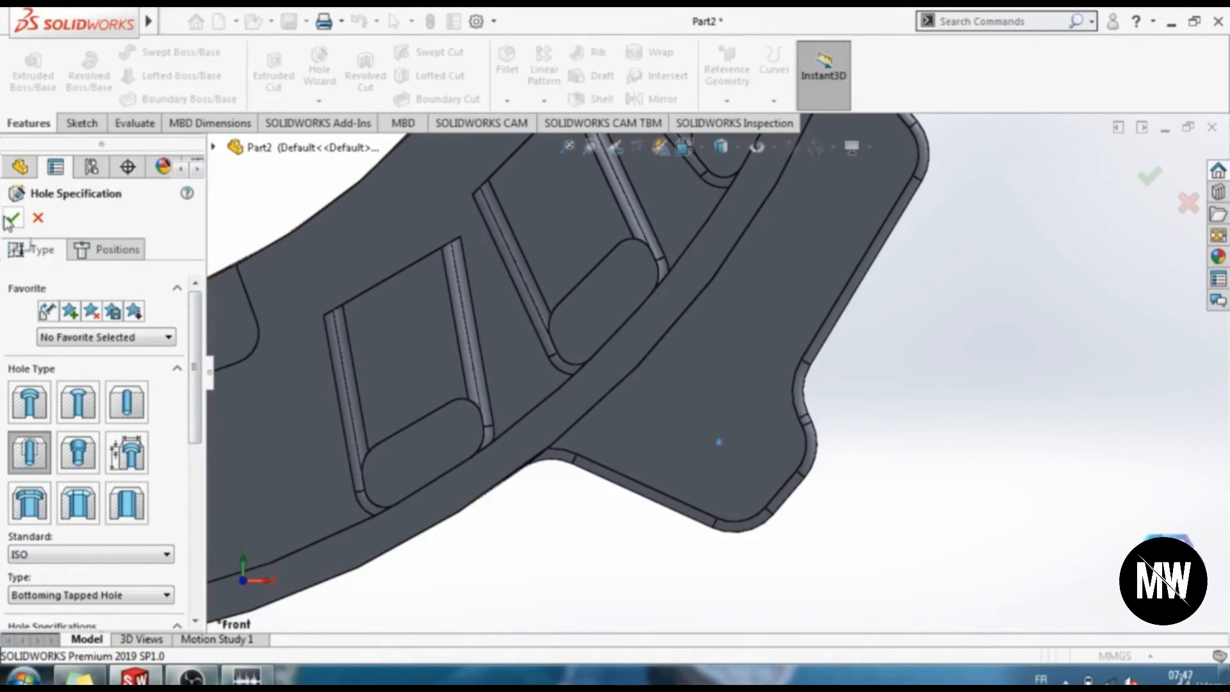
pyautogui.click(11, 219)
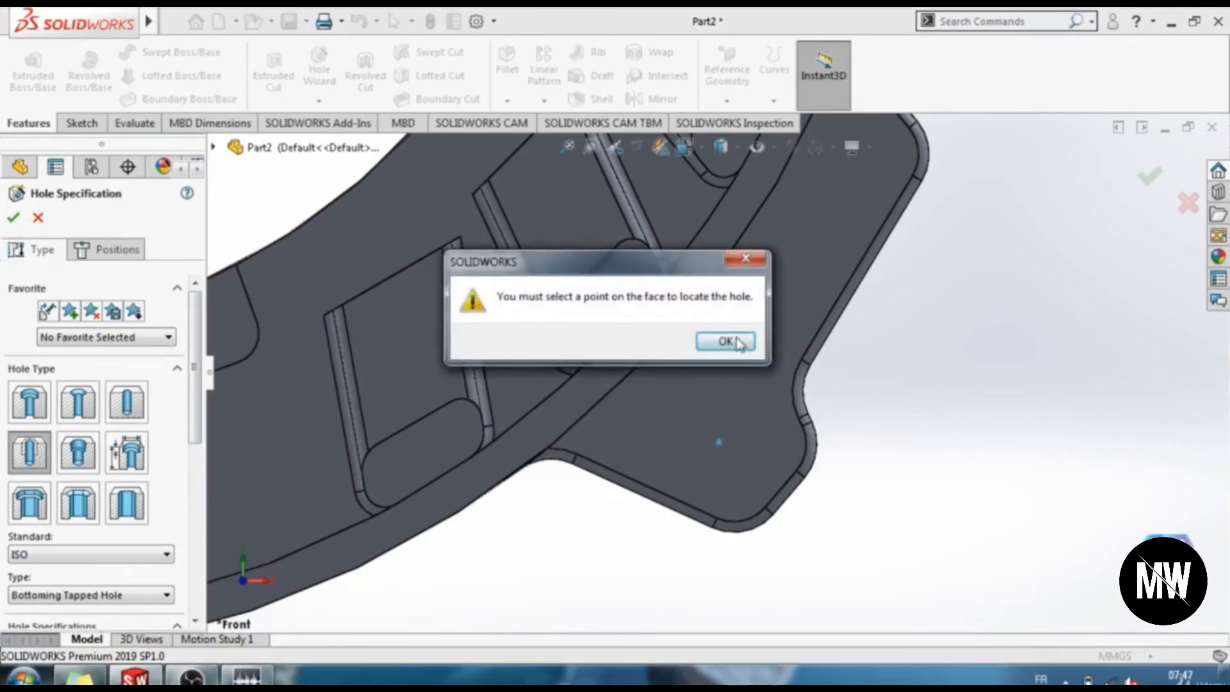
pyautogui.click(737, 343)
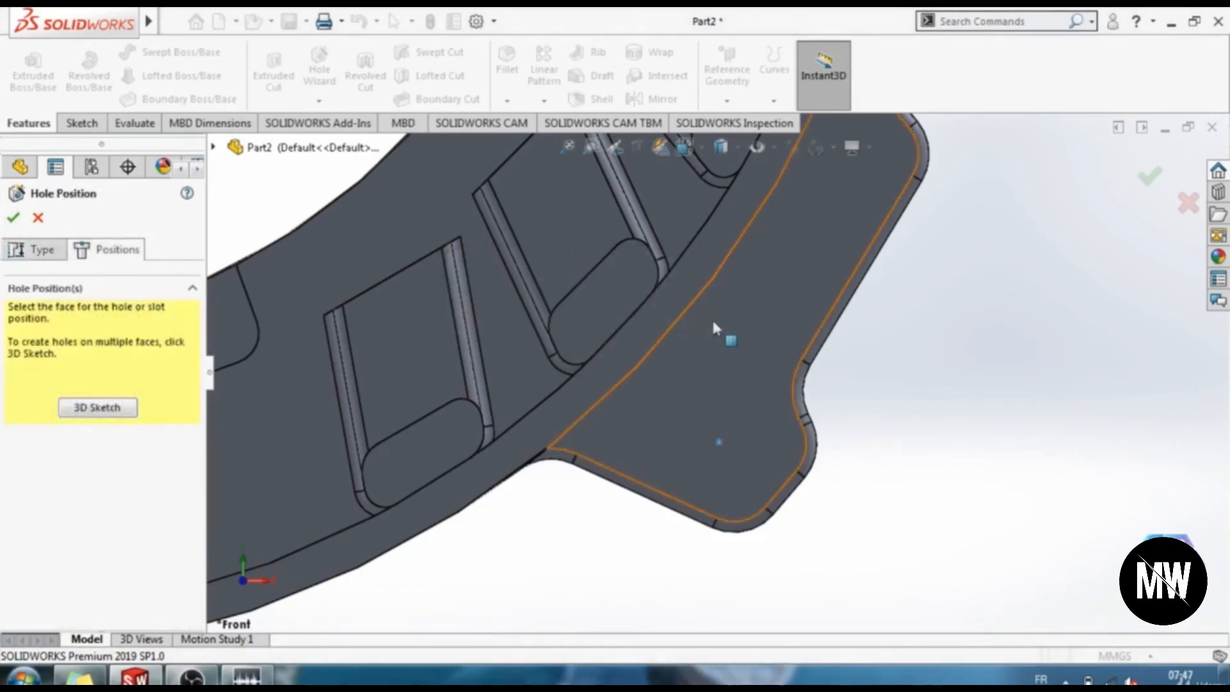
pyautogui.click(39, 255)
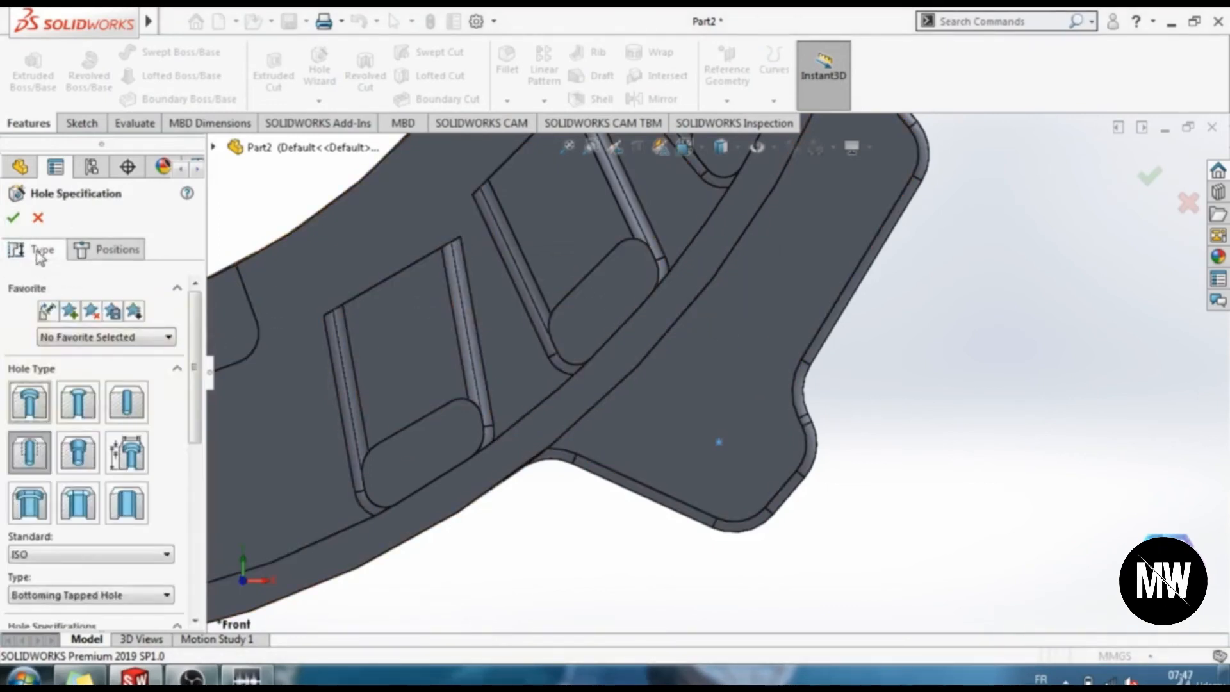
pyautogui.click(118, 250)
pyautogui.click(719, 442)
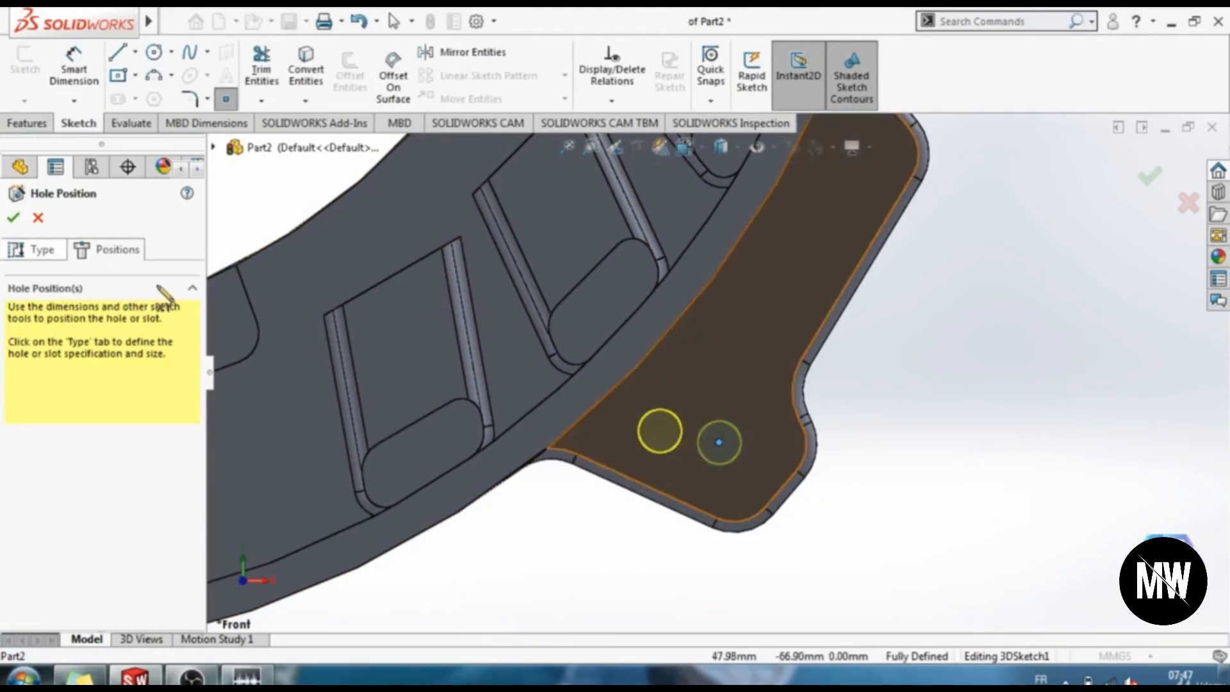
pyautogui.click(14, 218)
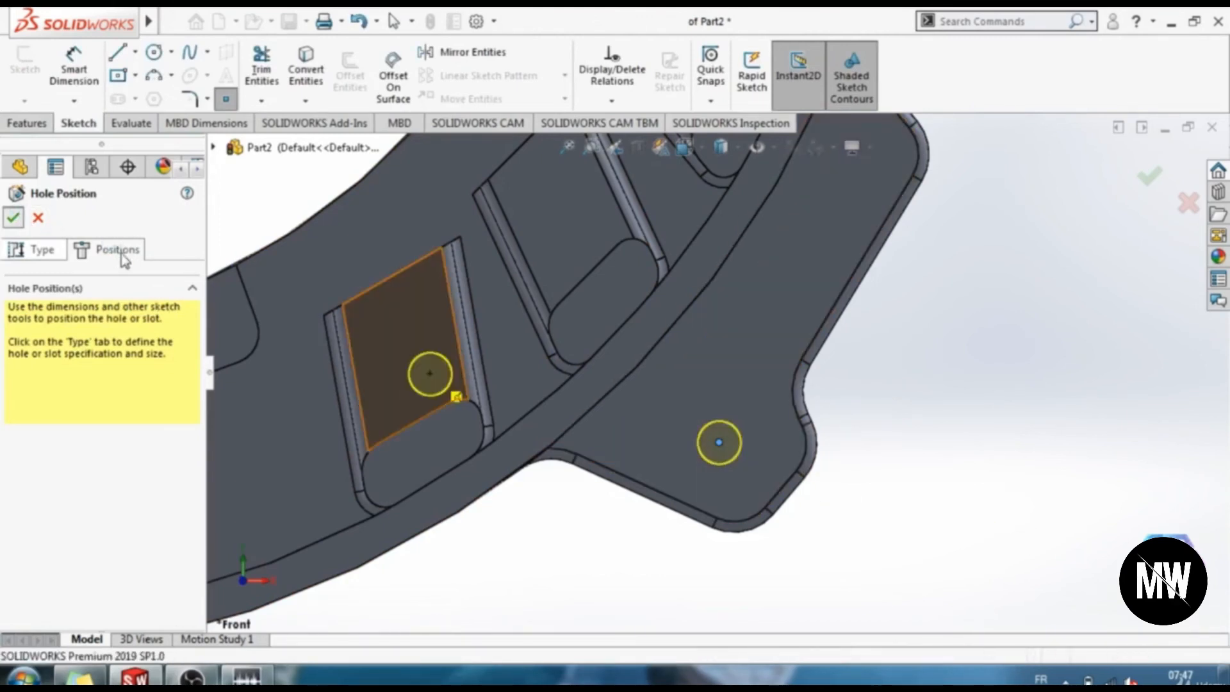
pyautogui.scroll(-3, 871, 506)
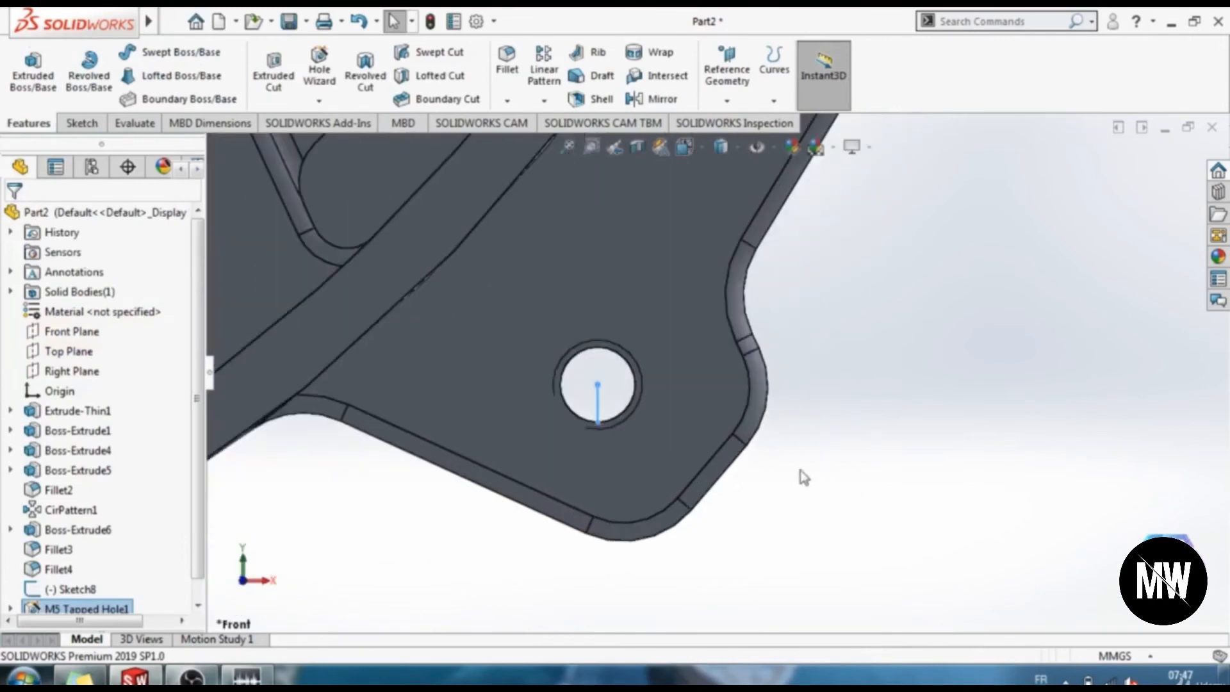
pyautogui.scroll(8, 549, 410)
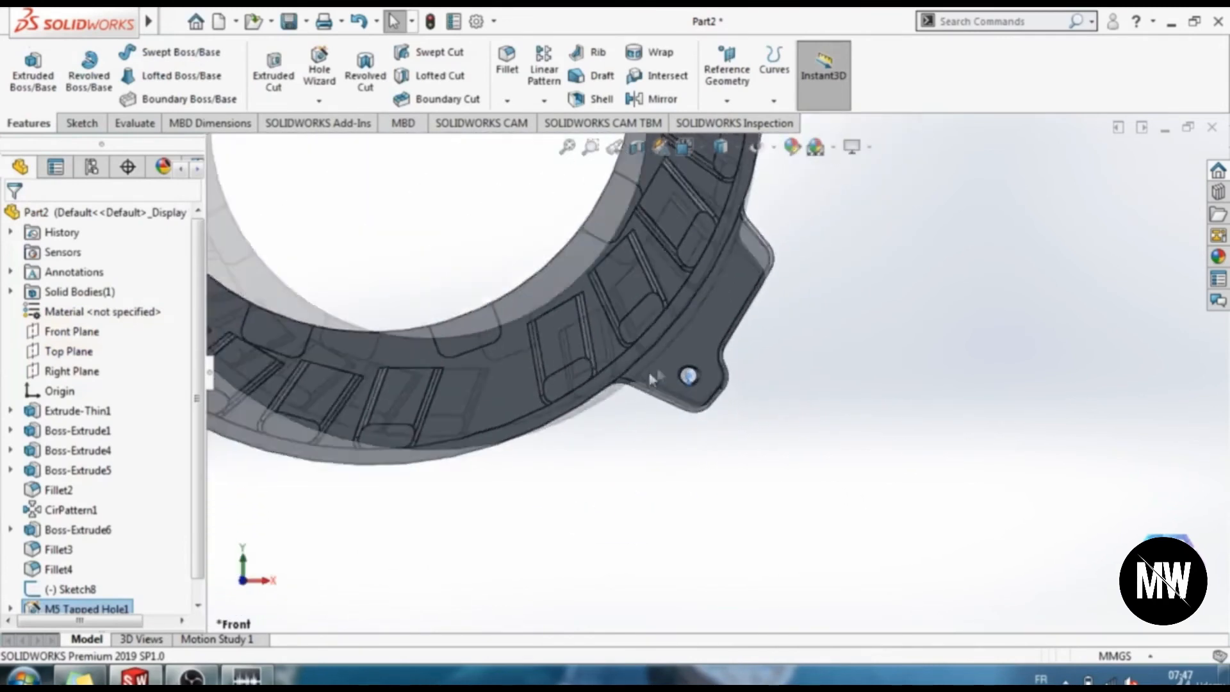
pyautogui.scroll(-2, 583, 240)
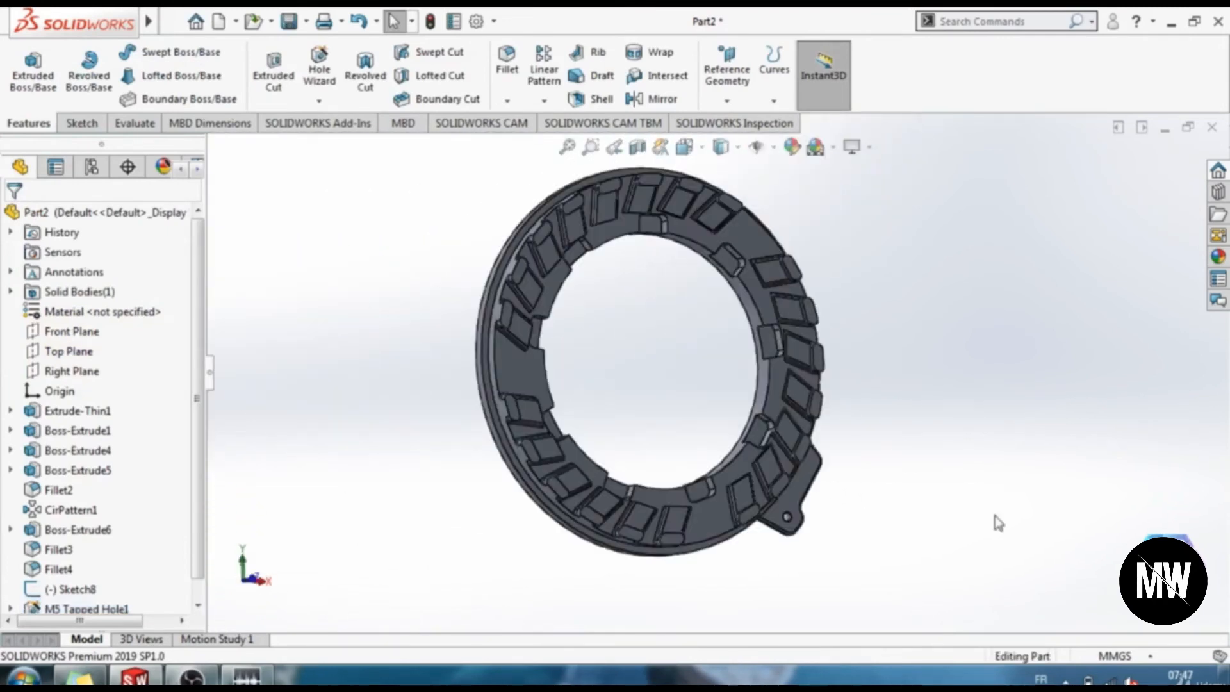
pyautogui.moveTo(938, 530); pyautogui.dragTo(946, 516, button='middle')
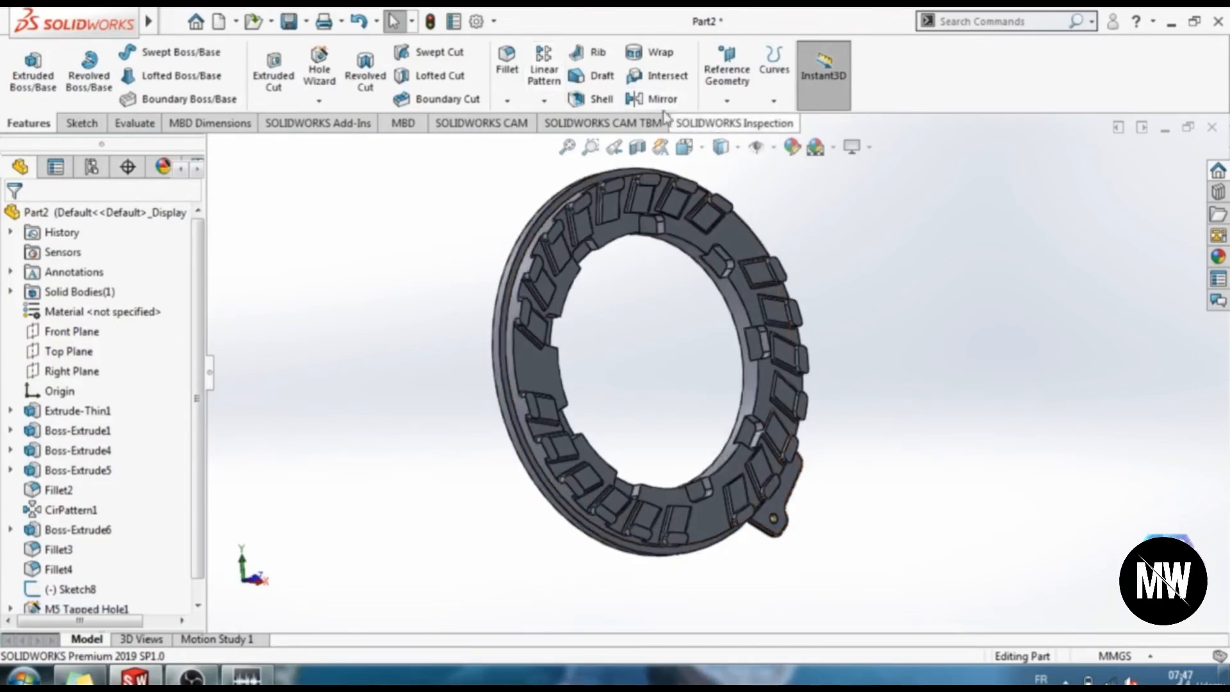
# Circular-pattern the M5 tapped hole, both lug fillets and the lug extrusion about the ring's outer edge, with 3 equally spaced instances over 360°.
pyautogui.click(544, 100)
pyautogui.click(584, 146)
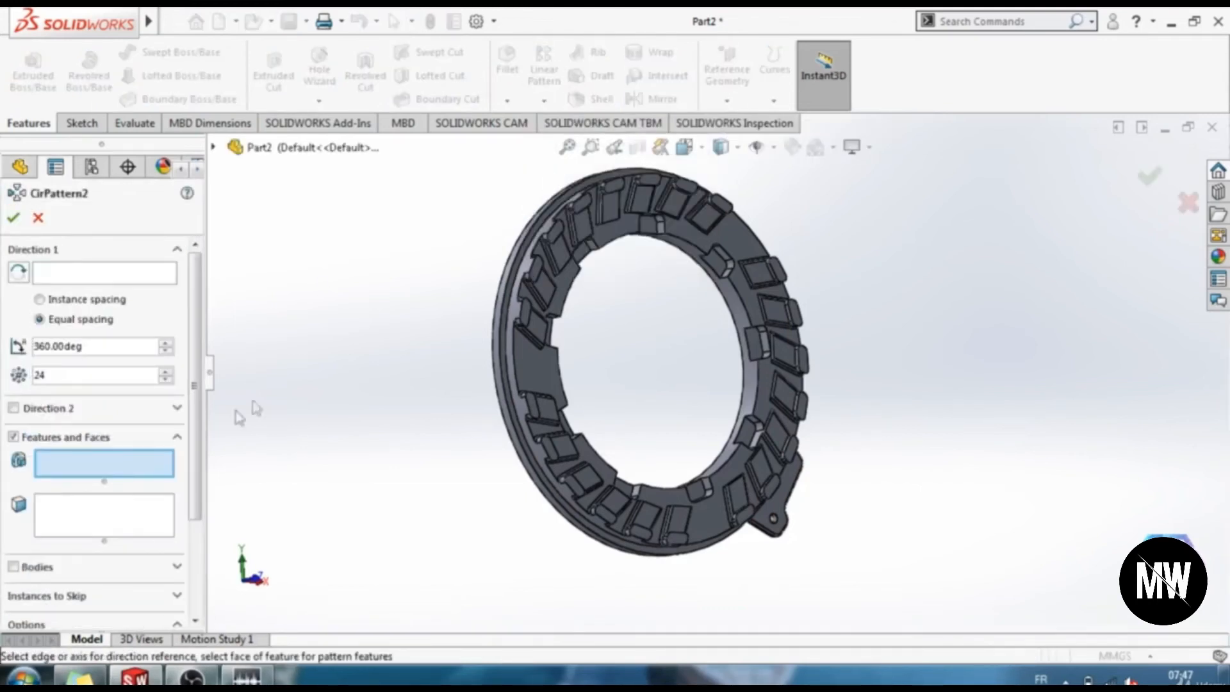
pyautogui.click(214, 148)
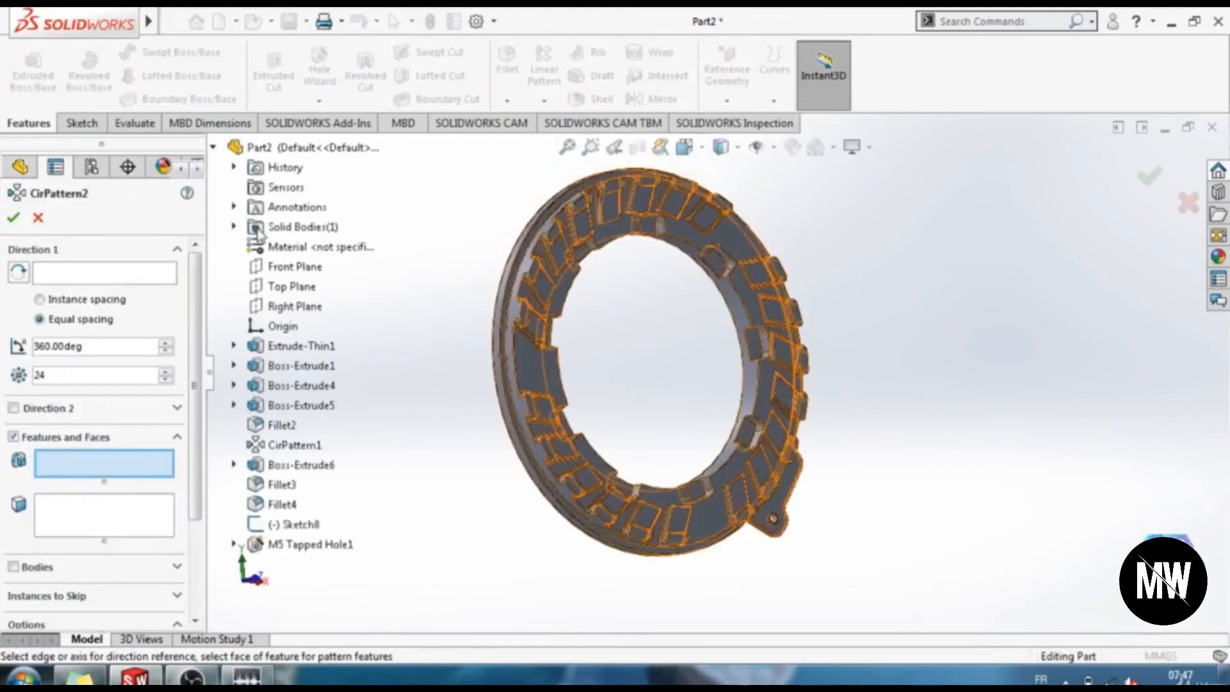
pyautogui.click(297, 546)
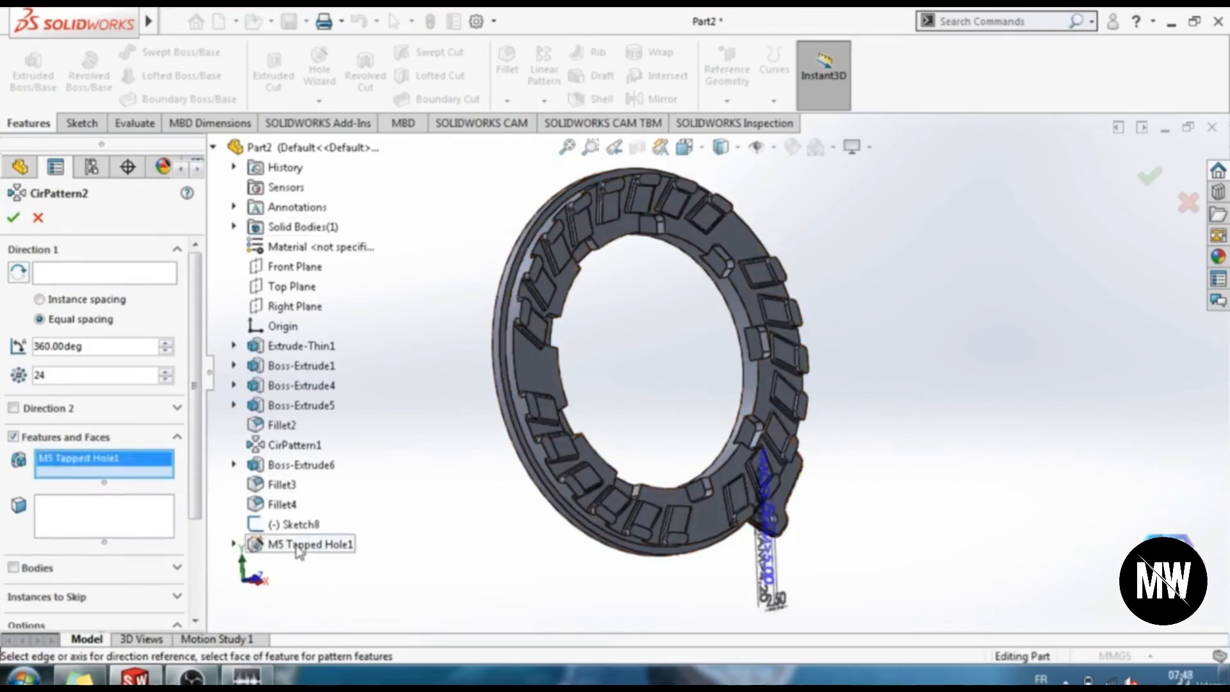
pyautogui.click(282, 506)
pyautogui.click(282, 486)
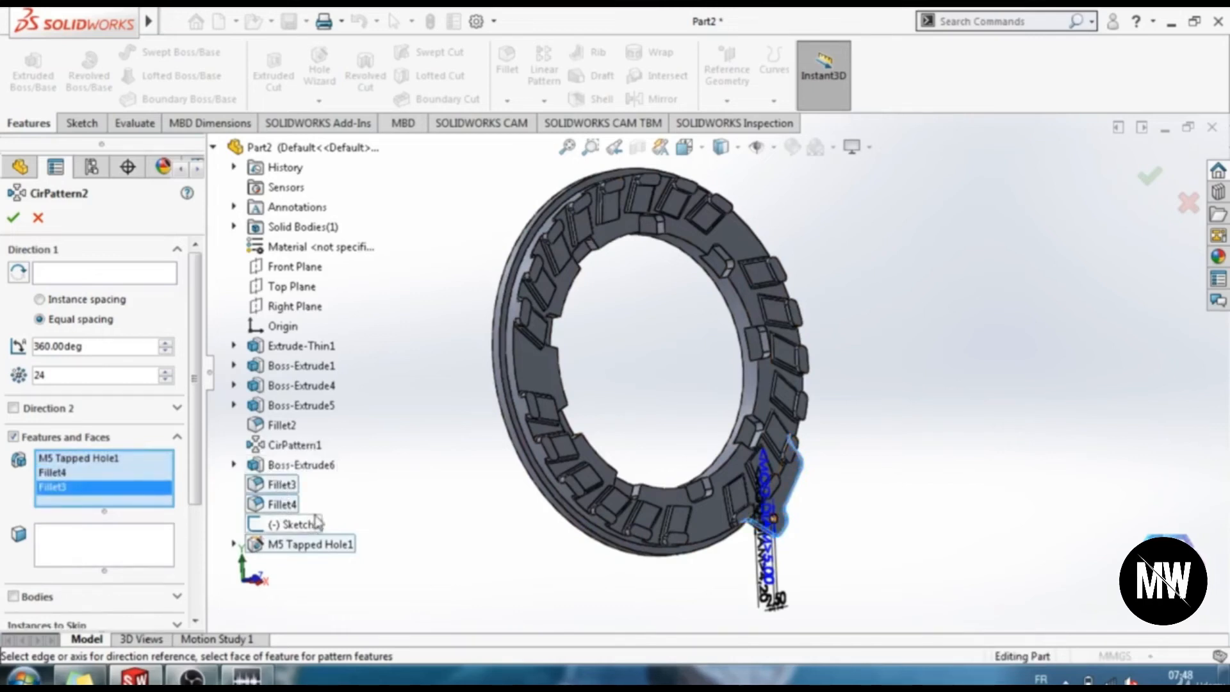
pyautogui.click(301, 465)
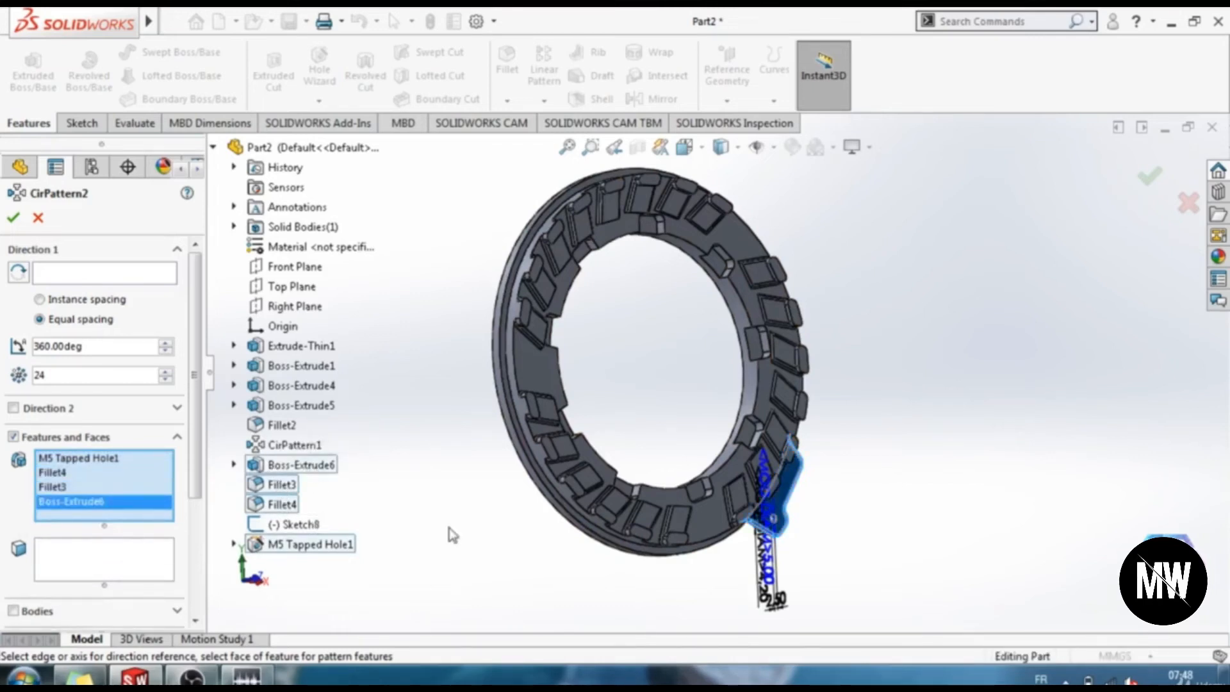
pyautogui.doubleClick(69, 371)
pyautogui.write('3')
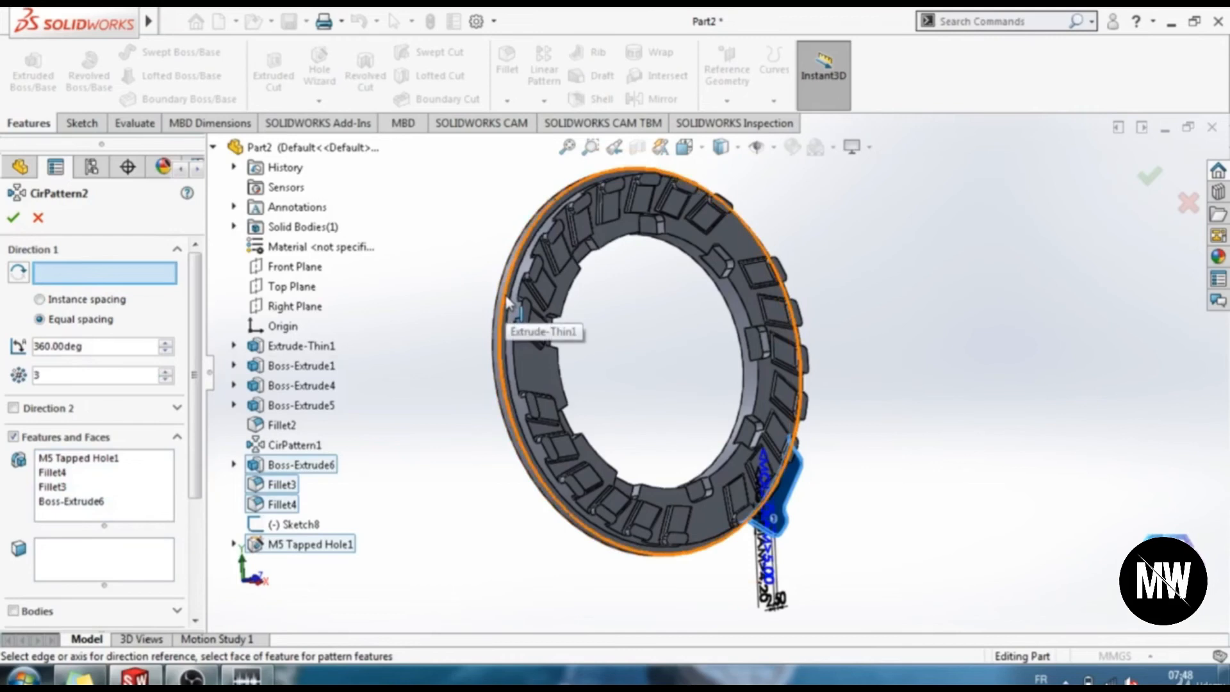
pyautogui.click(503, 324)
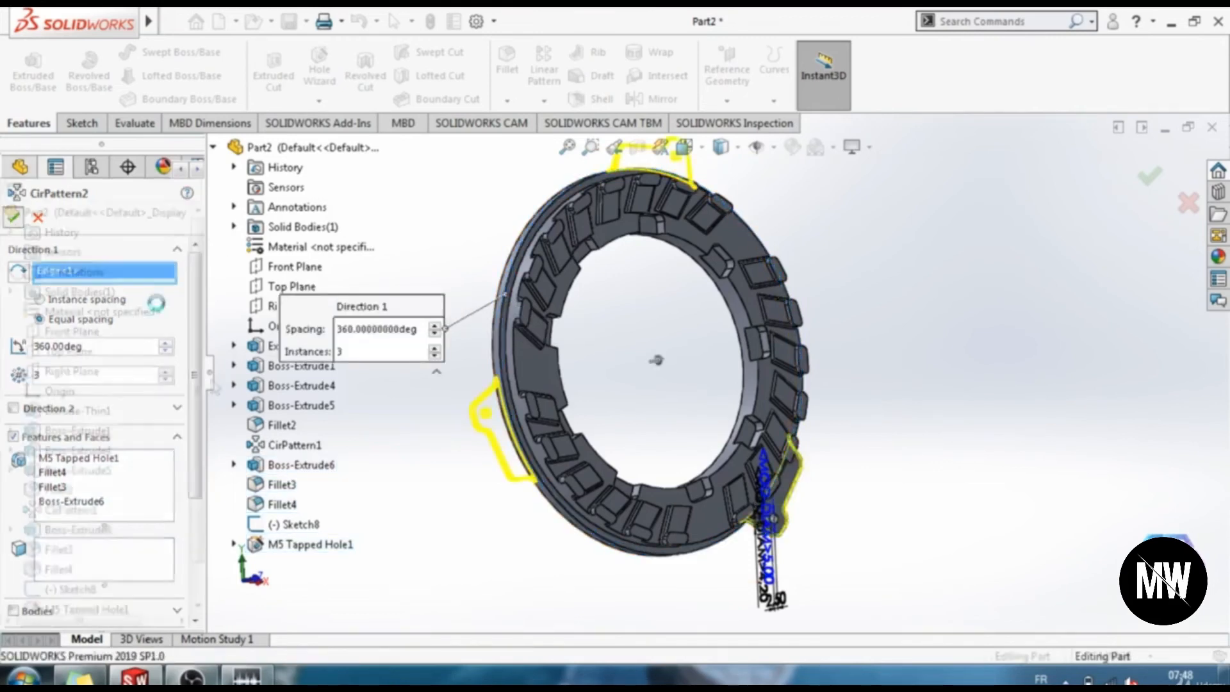
# Examine the patterned lugs around the ring from several angles.
pyautogui.scroll(-1, 950, 503)
pyautogui.scroll(4, 850, 413)
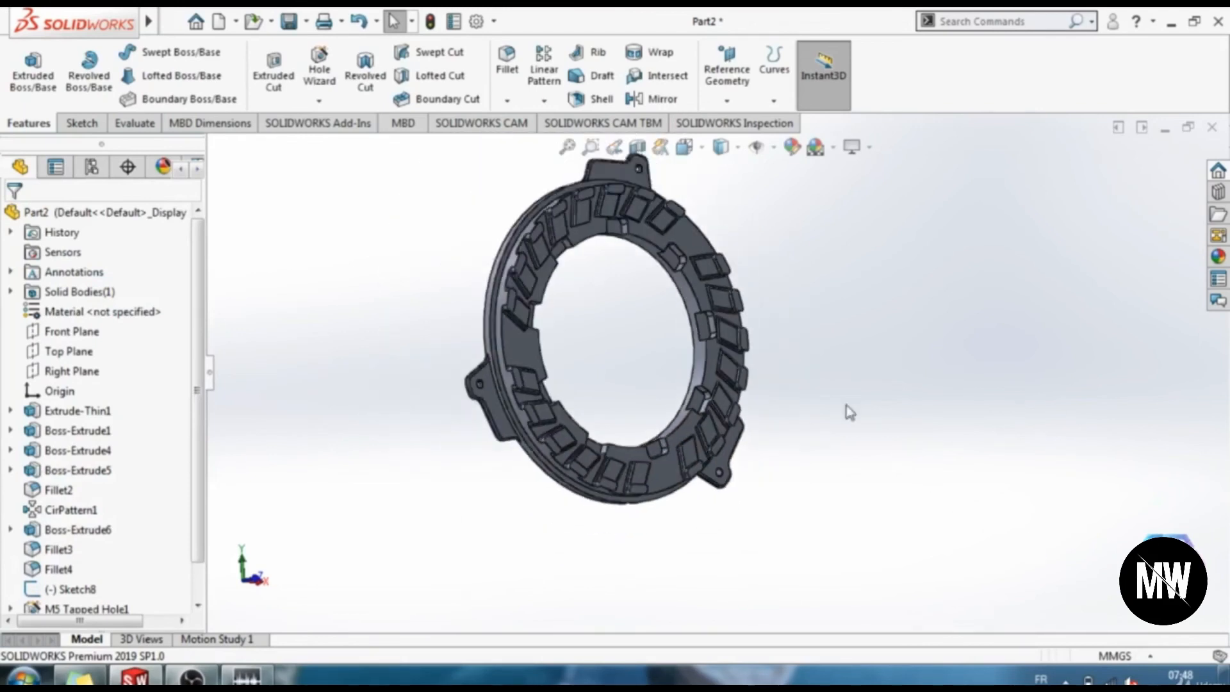
pyautogui.scroll(-2, 822, 345)
pyautogui.scroll(-1, 769, 333)
pyautogui.moveTo(744, 371); pyautogui.dragTo(733, 302, button='middle')
pyautogui.scroll(-1, 735, 302)
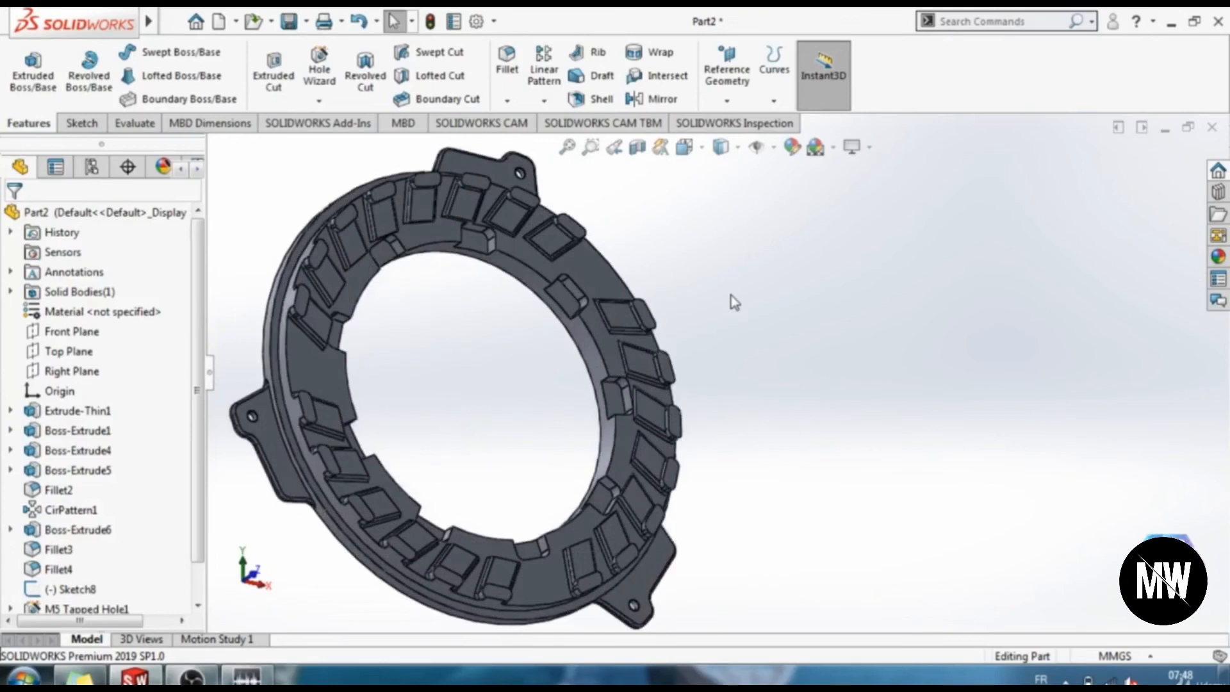
pyautogui.scroll(1, 734, 303)
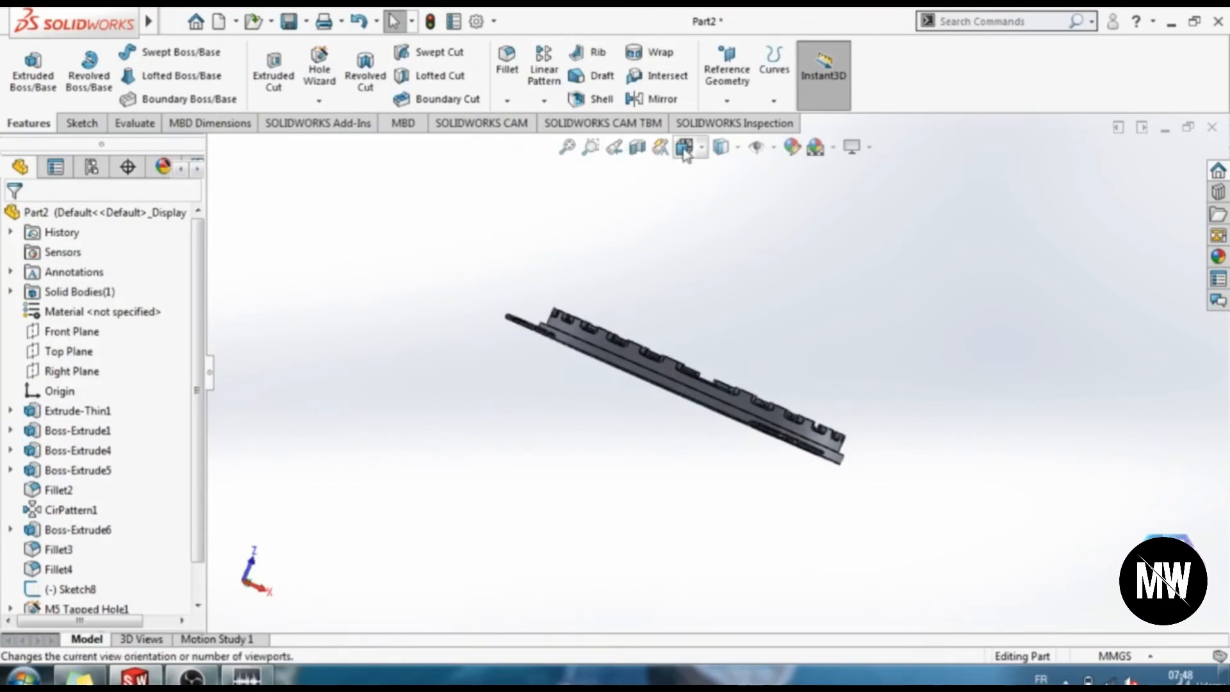
# Orient the part to the Right view and start a new sketch on the Right Plane.
pyautogui.click(685, 149)
pyautogui.click(732, 228)
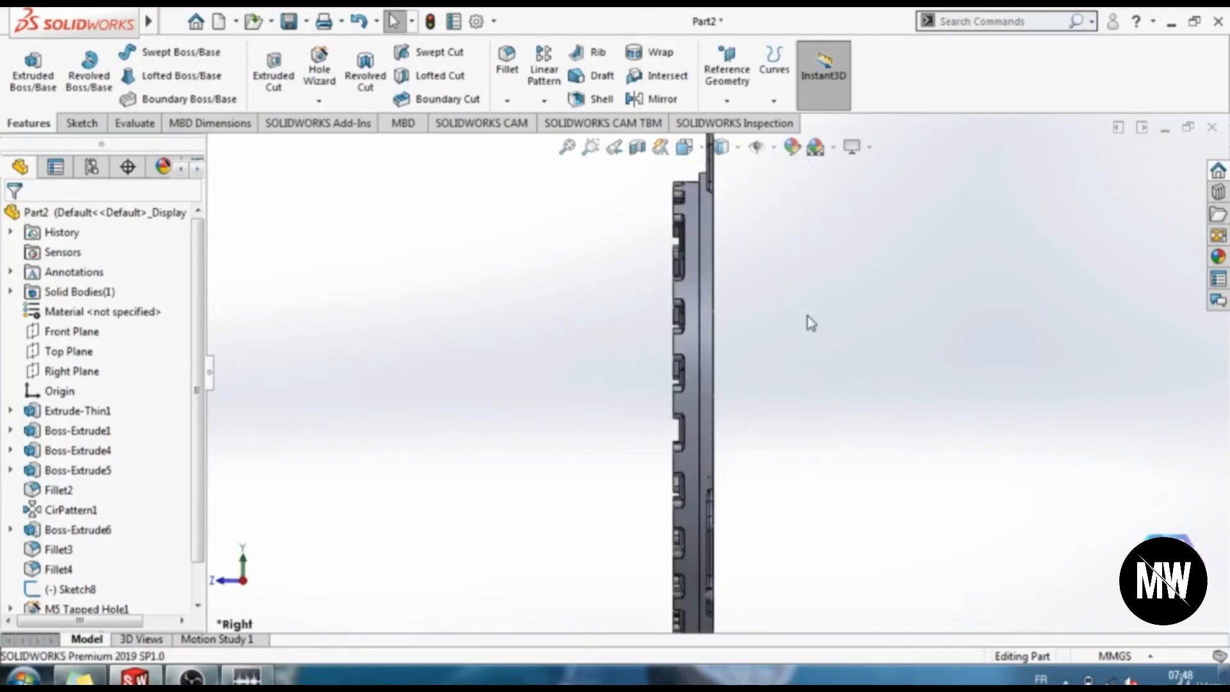
pyautogui.click(82, 125)
pyautogui.click(25, 64)
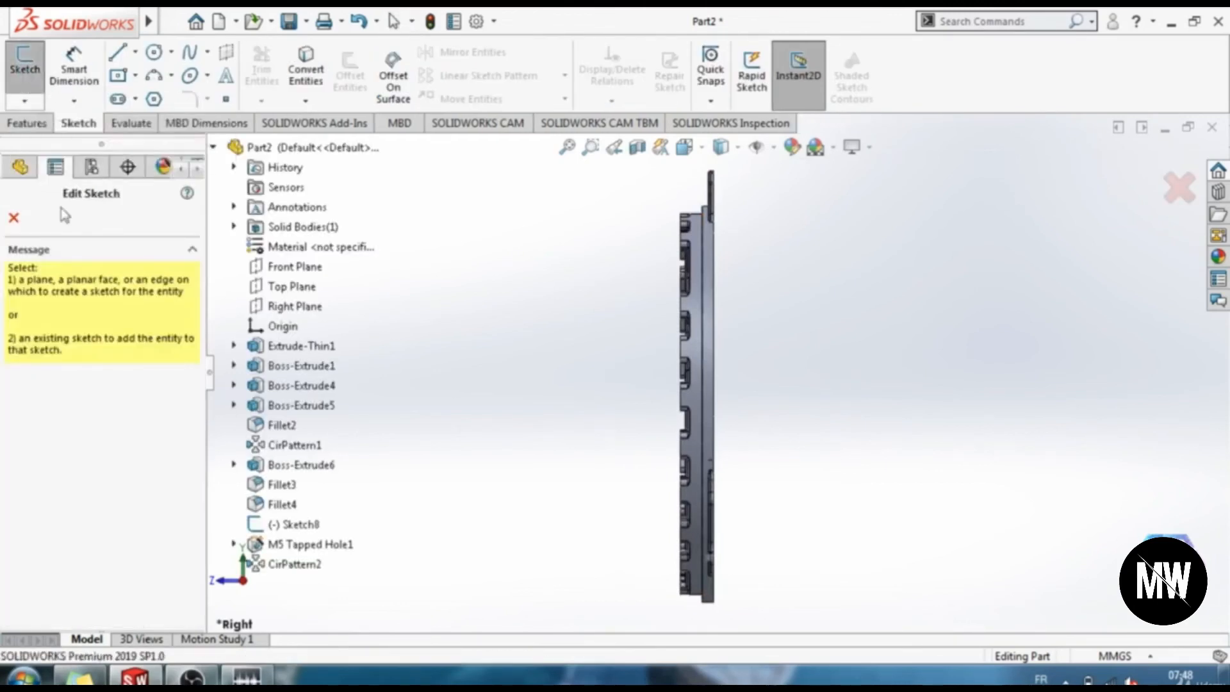
pyautogui.click(294, 306)
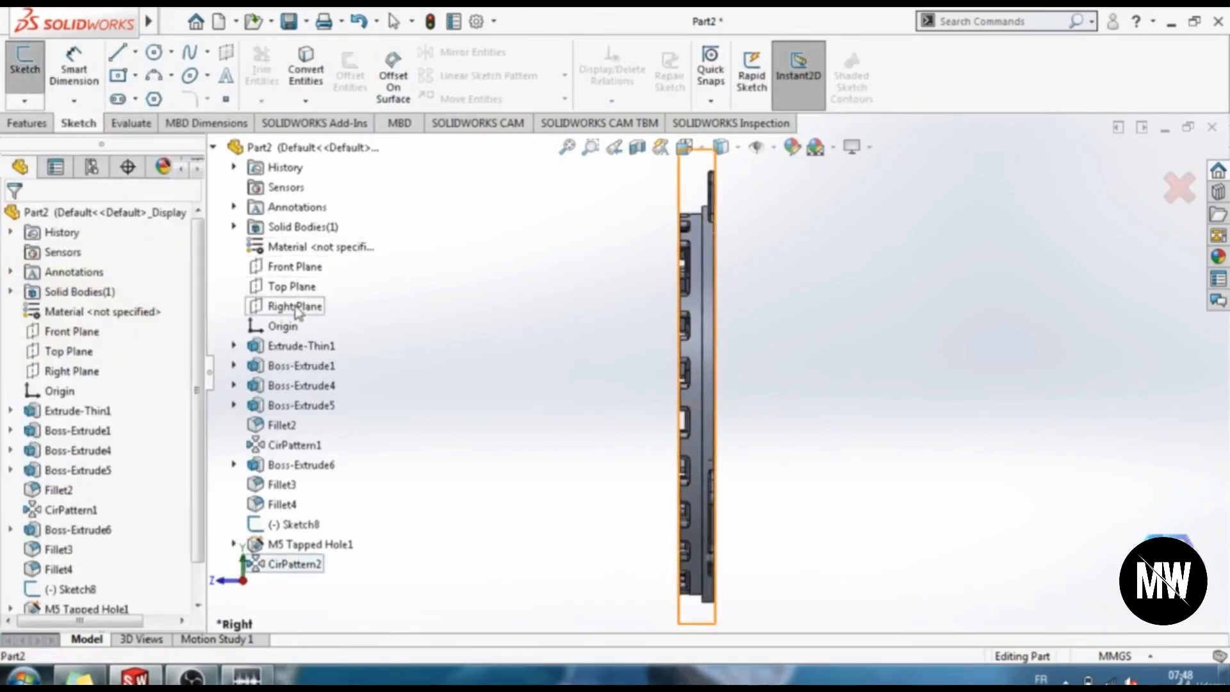
pyautogui.scroll(-1, 863, 334)
pyautogui.scroll(2, 843, 349)
pyautogui.scroll(-2, 840, 353)
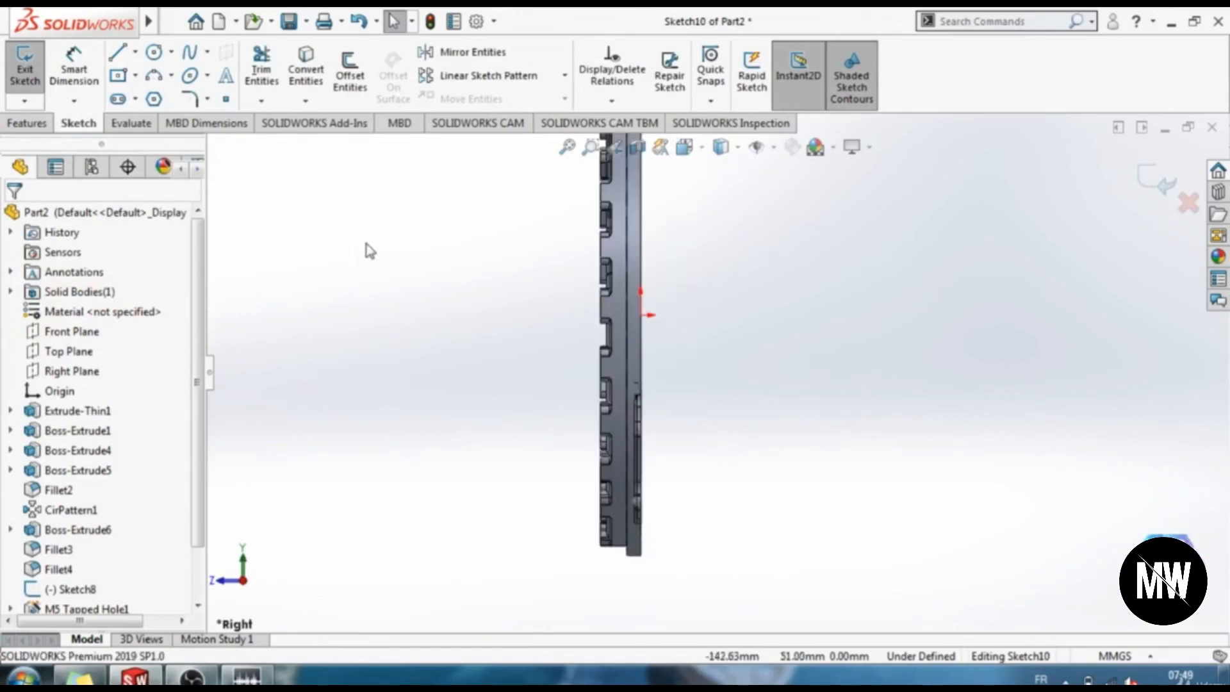
# Draw a horizontal centerline from the origin past the bossed side of the ring.
pyautogui.click(135, 52)
pyautogui.click(160, 97)
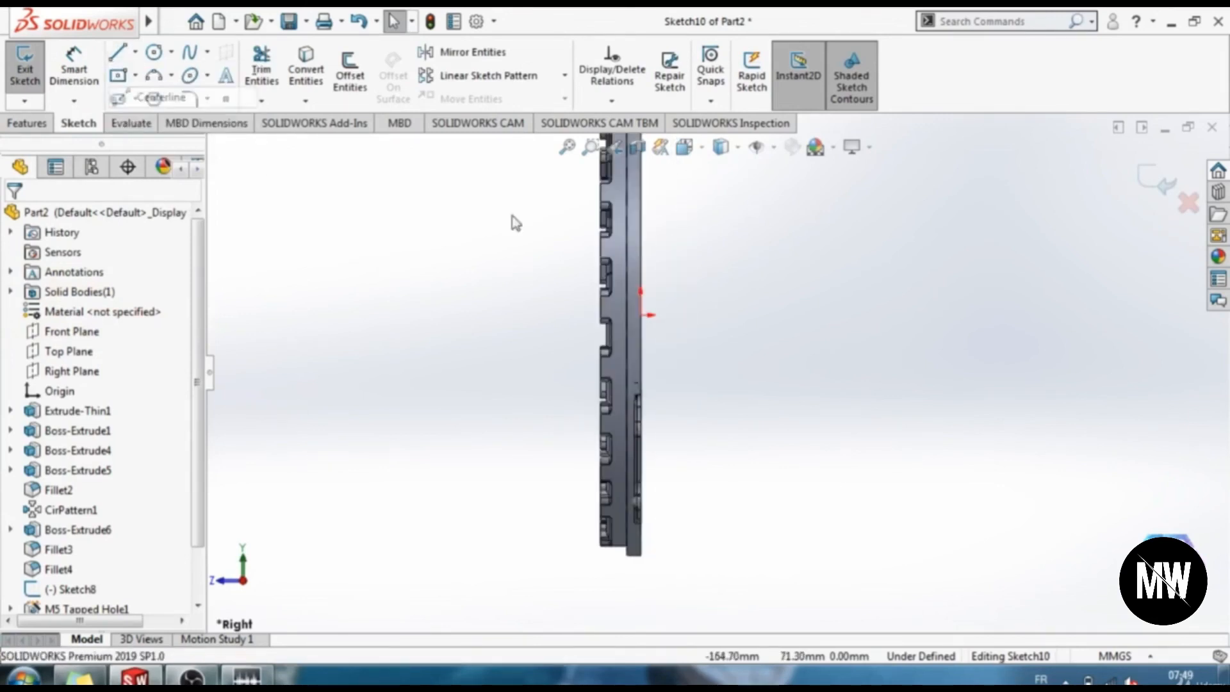
pyautogui.click(640, 315)
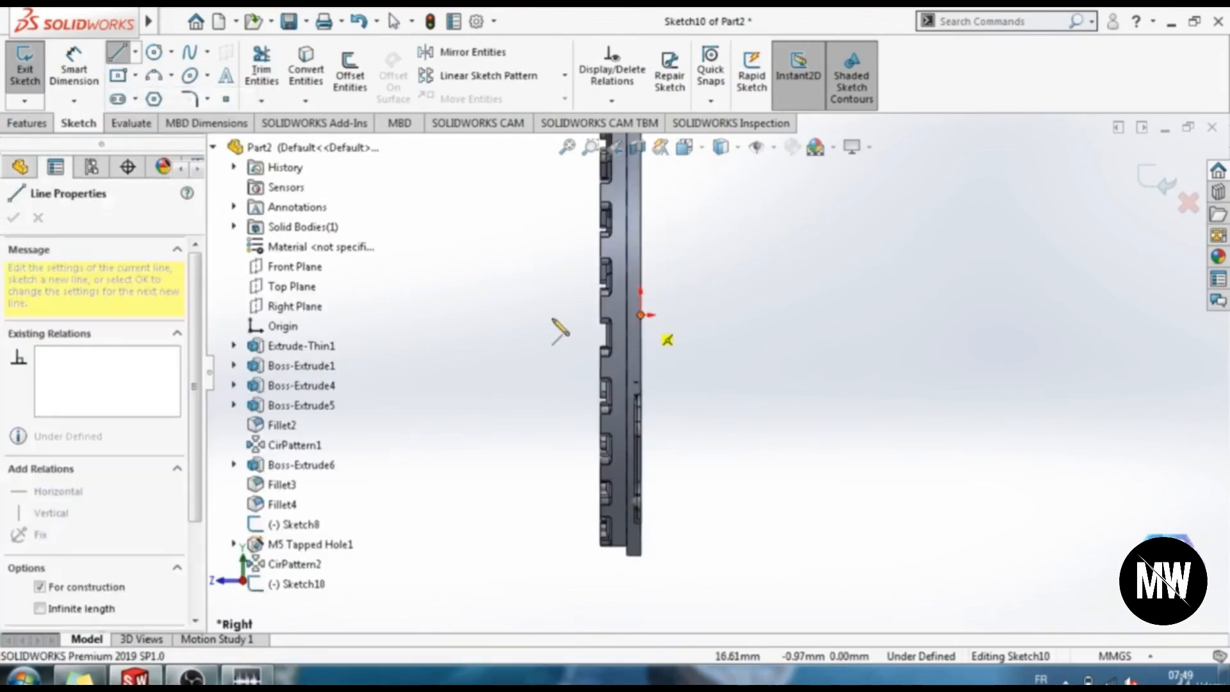
pyautogui.click(506, 314)
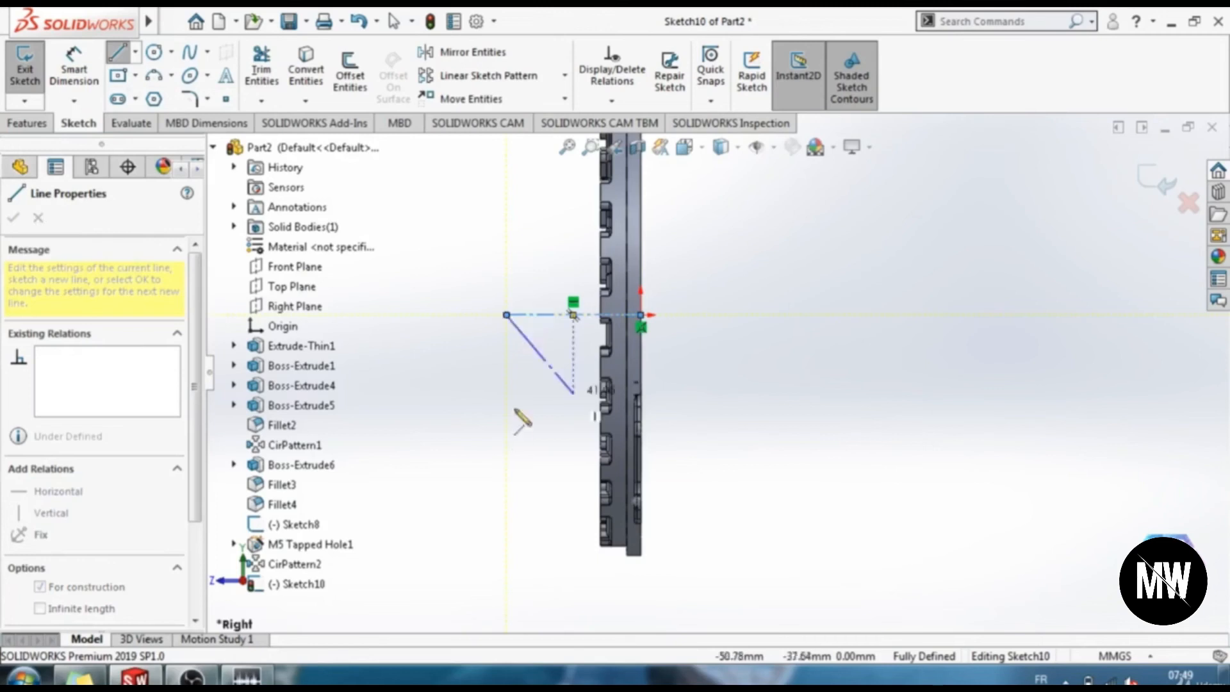
pyautogui.press('Escape')
pyautogui.press('Escape')
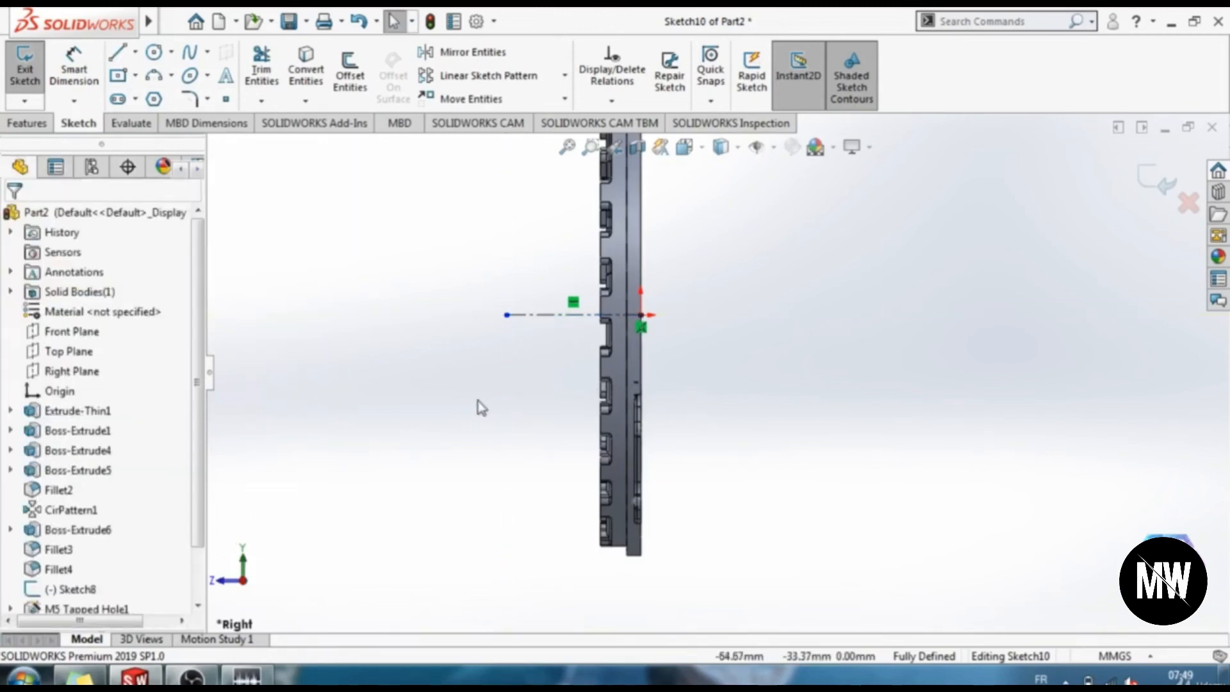
# Sketch a closed right triangle below the centerline, about 5.9 mm wide and 19.1 mm tall, with its horizontal leg on top.
pyautogui.click(117, 51)
pyautogui.scroll(-3, 663, 425)
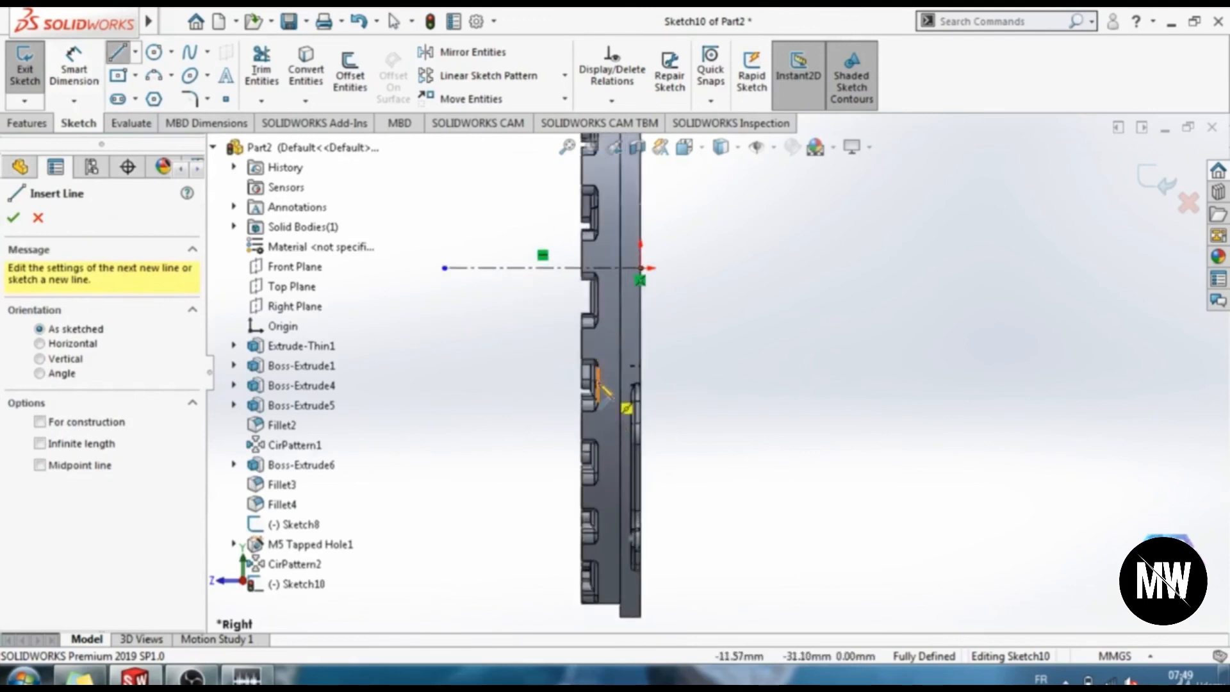
pyautogui.click(604, 422)
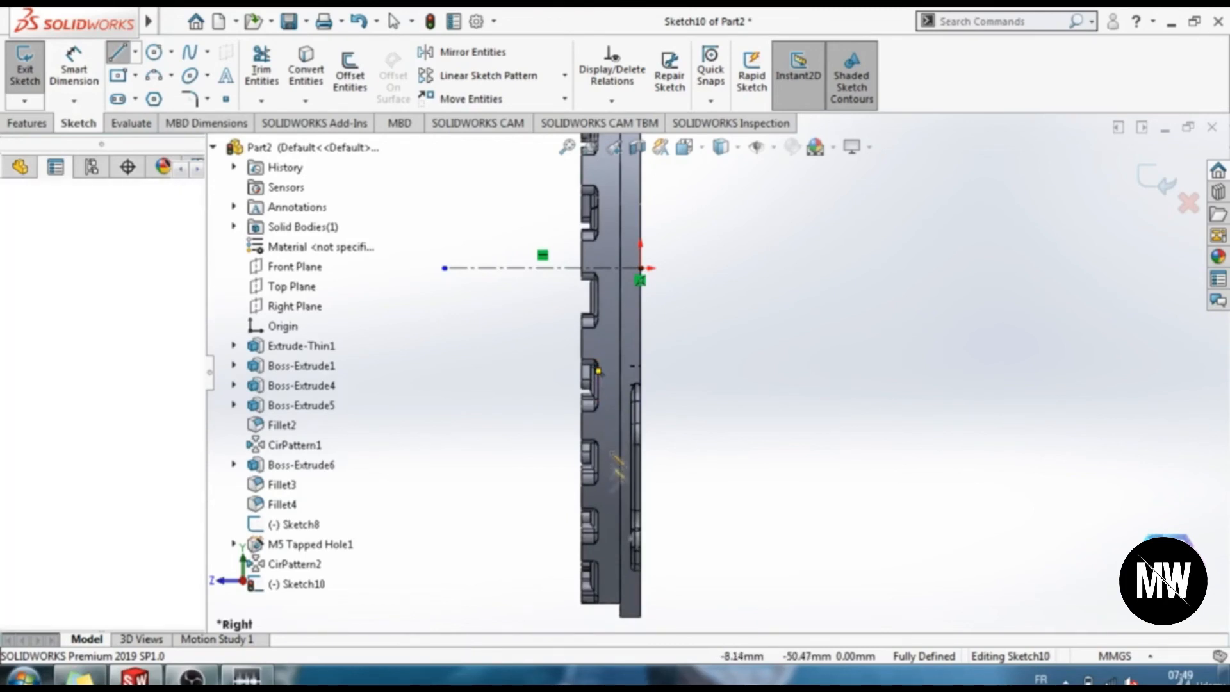
pyautogui.click(604, 491)
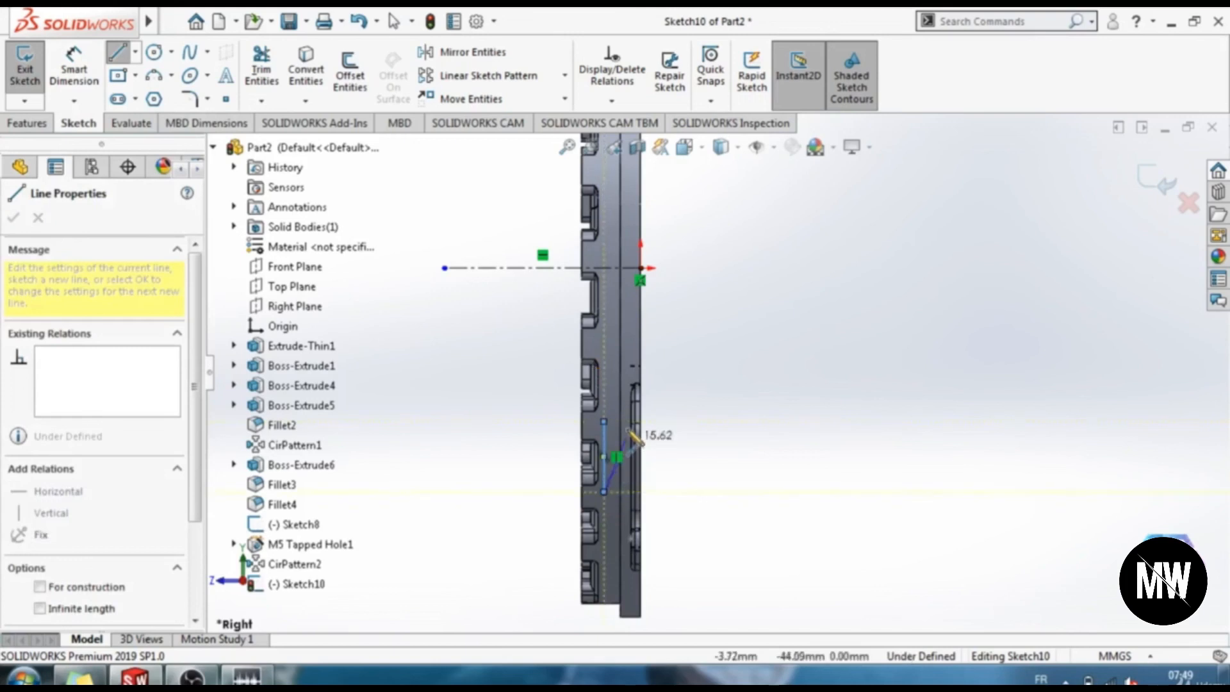
pyautogui.click(627, 422)
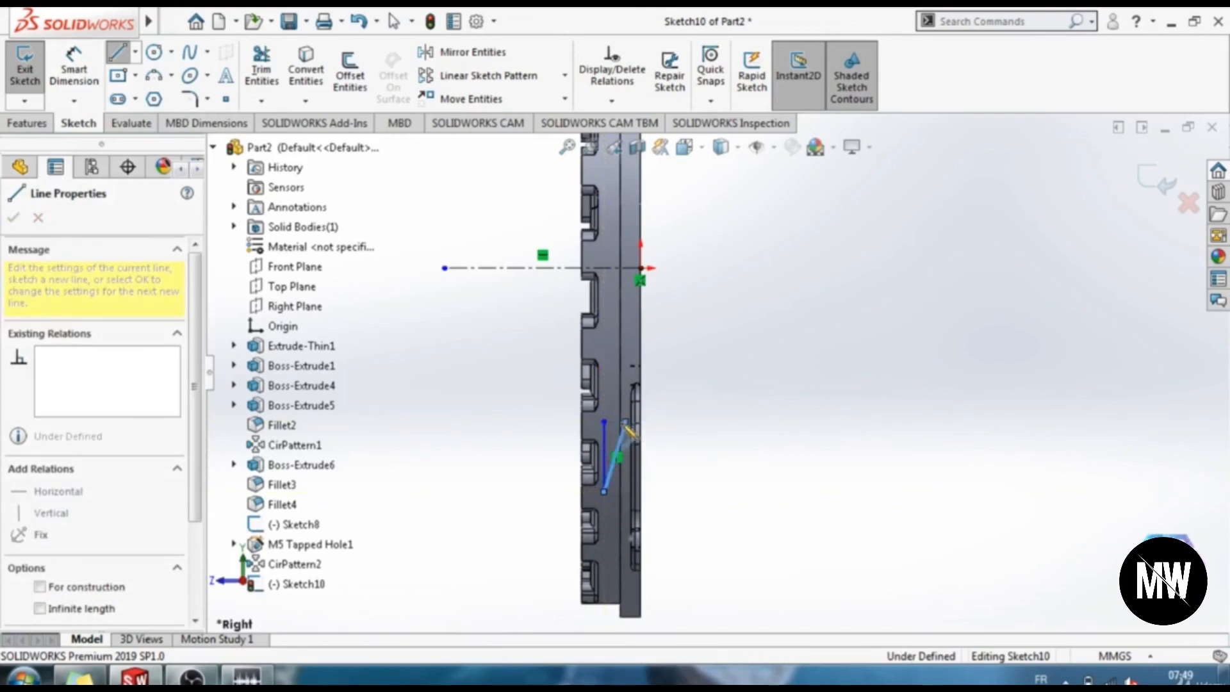
pyautogui.click(604, 422)
# Dimension the vertical distance from the origin to the end of the triangle's horizontal leg at the sloped side as 63 mm.
pyautogui.click(73, 64)
pyautogui.click(640, 269)
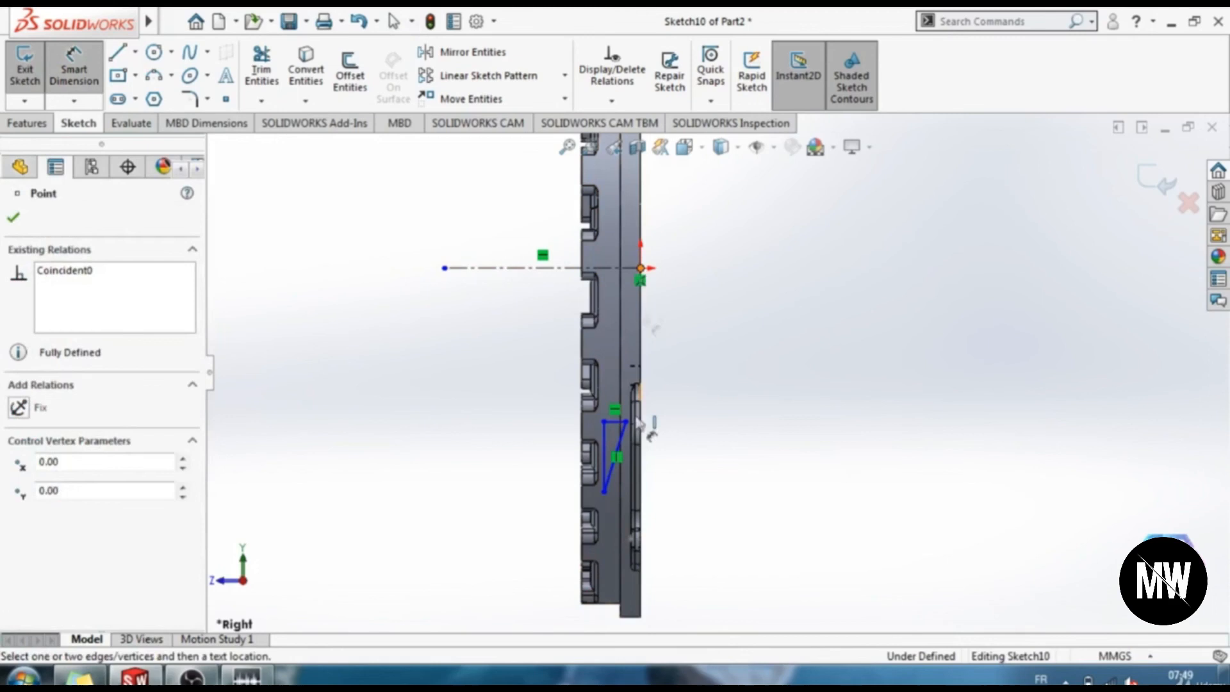
pyautogui.click(626, 422)
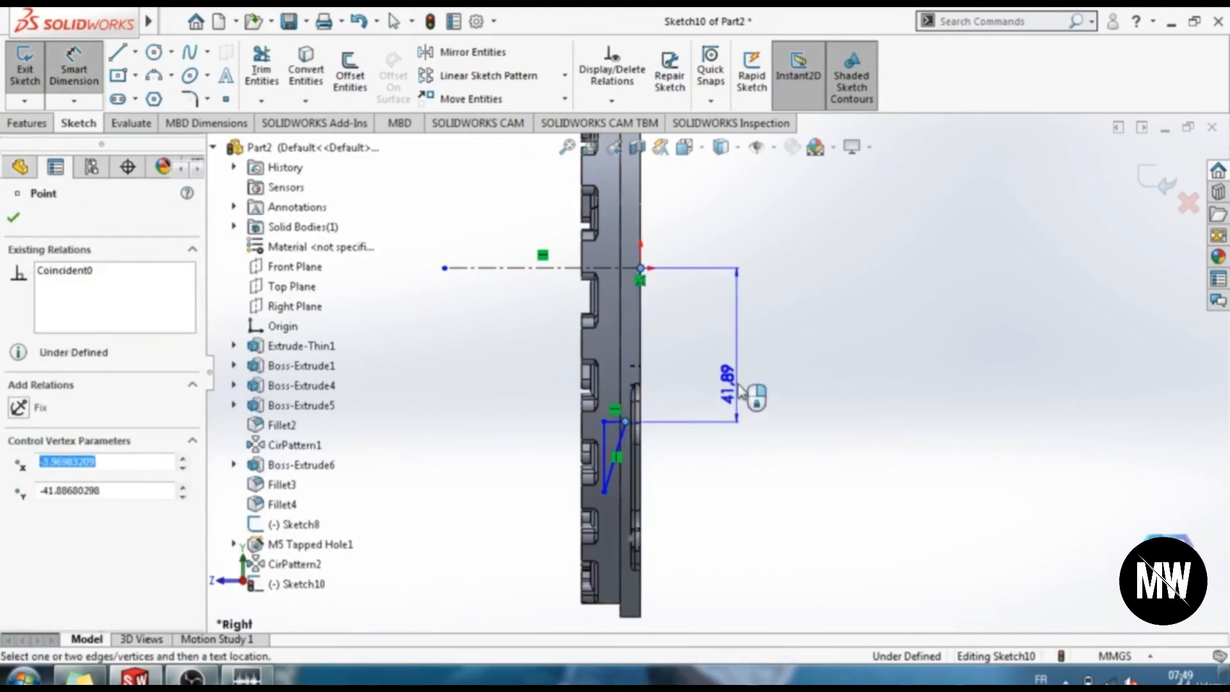
pyautogui.click(738, 392)
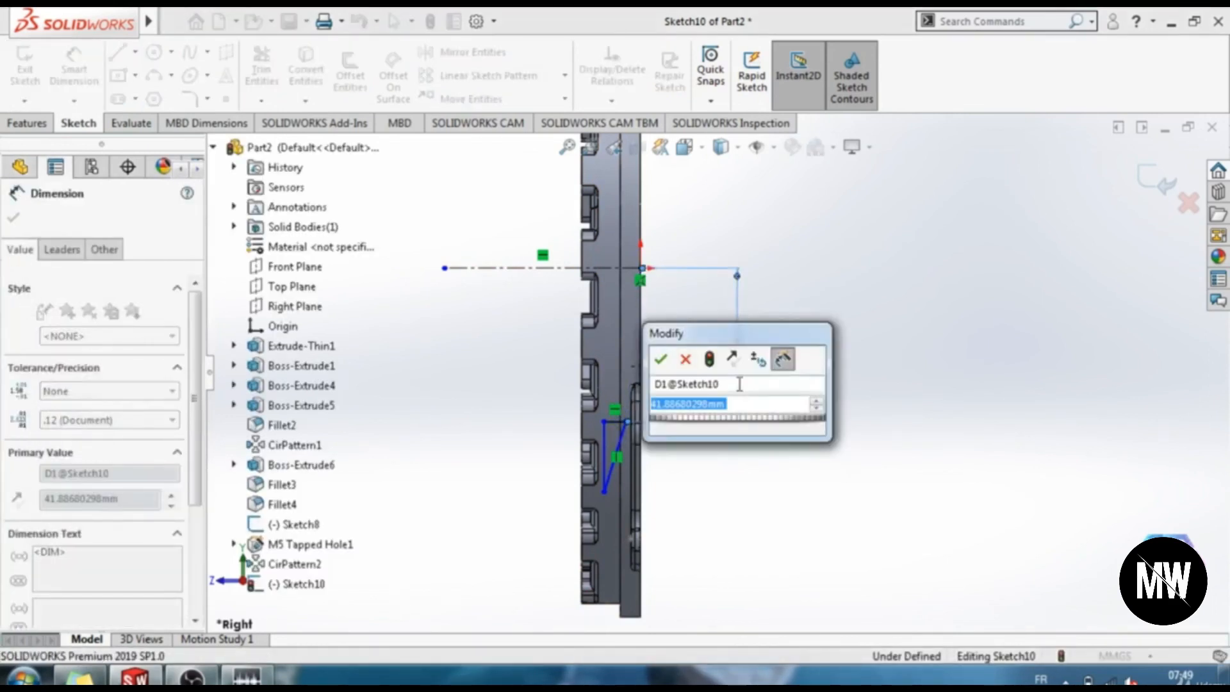
pyautogui.write('63')
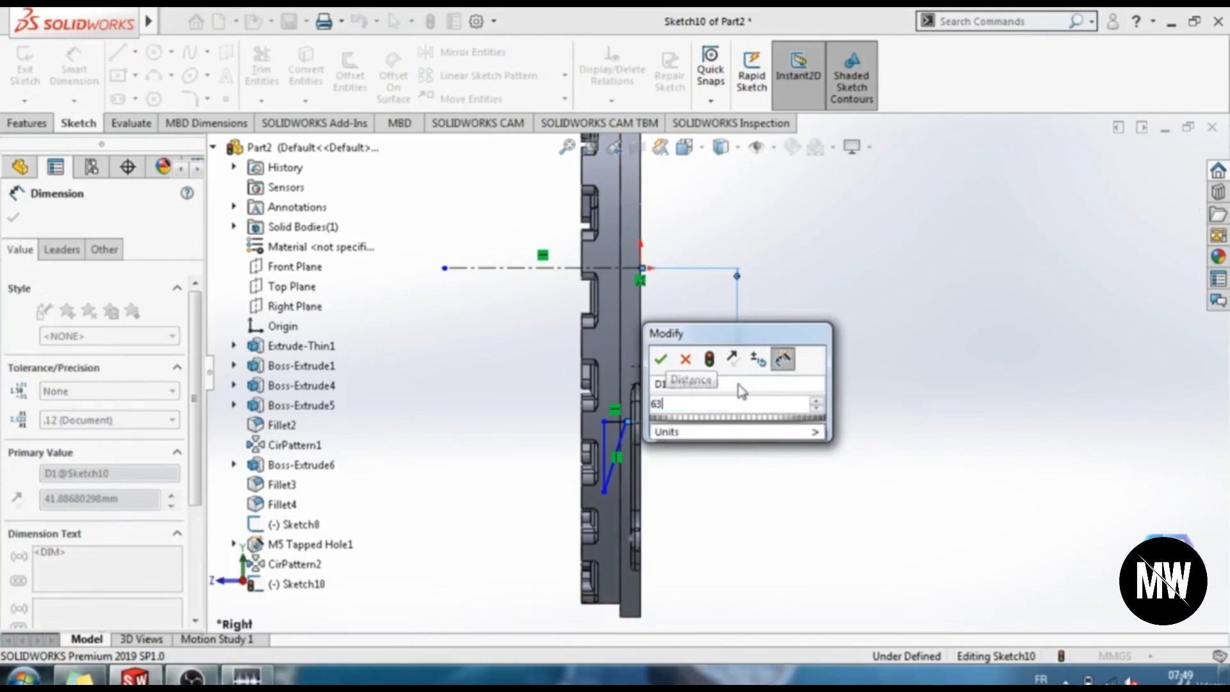
pyautogui.click(659, 363)
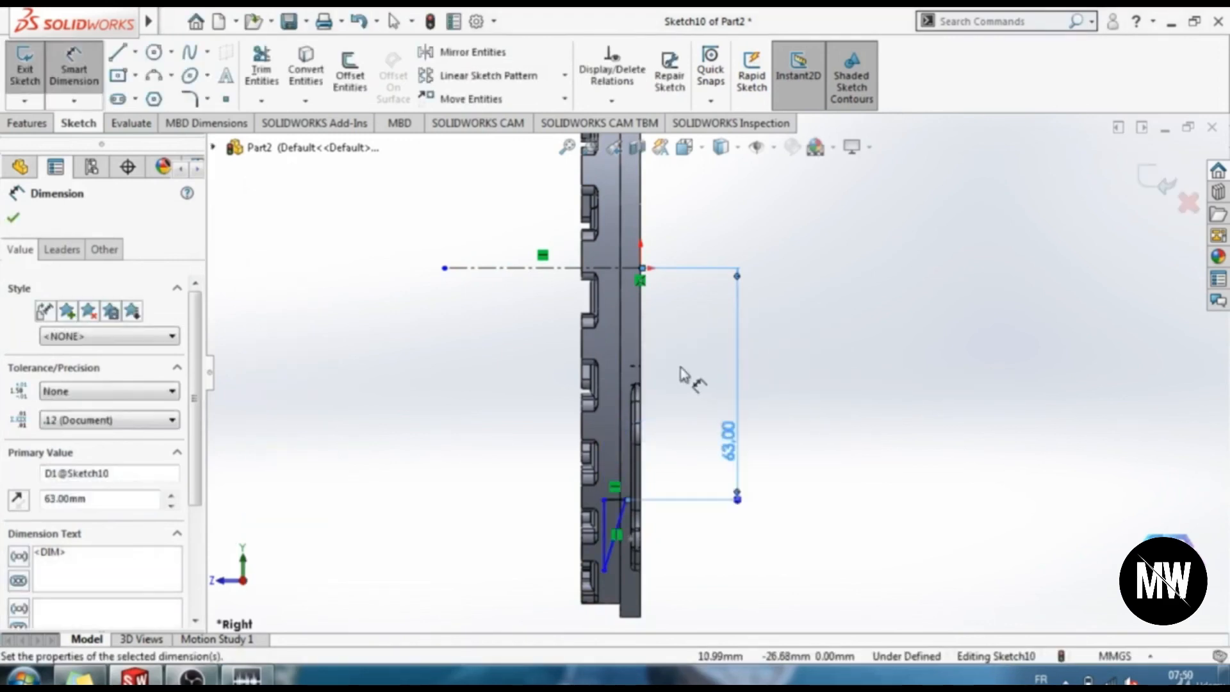
# Dimension the triangle's horizontal leg as 6.5 mm.
pyautogui.scroll(-3, 674, 534)
pyautogui.click(570, 472)
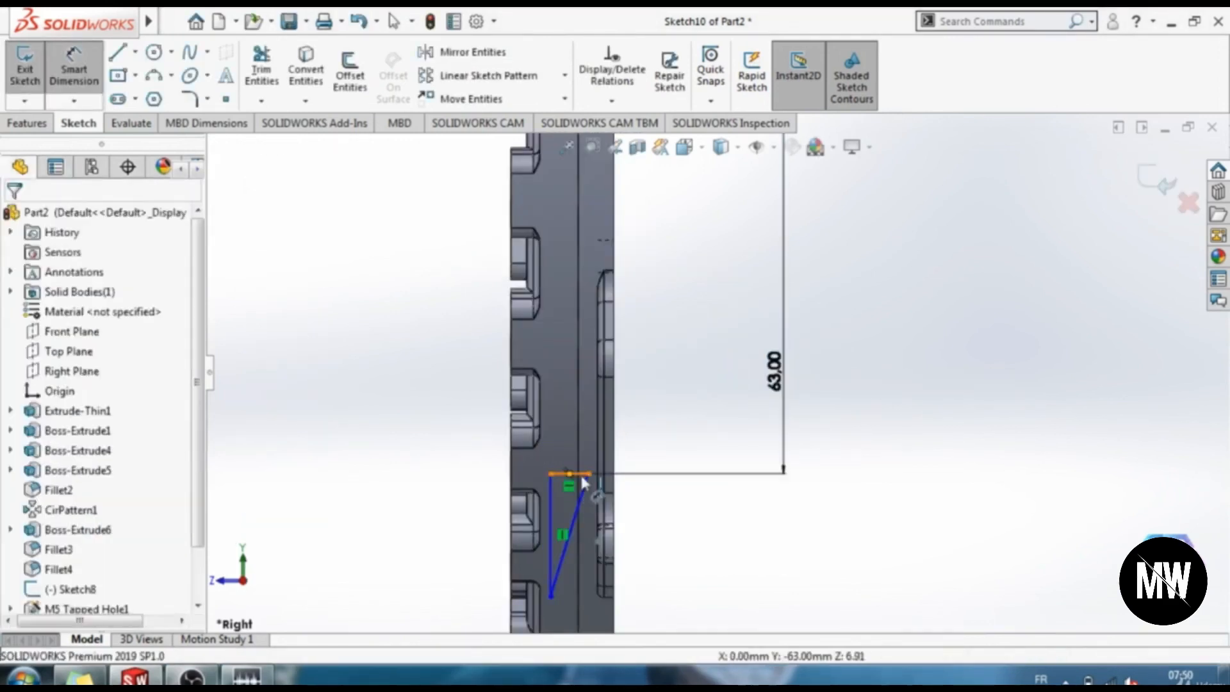
pyautogui.click(561, 401)
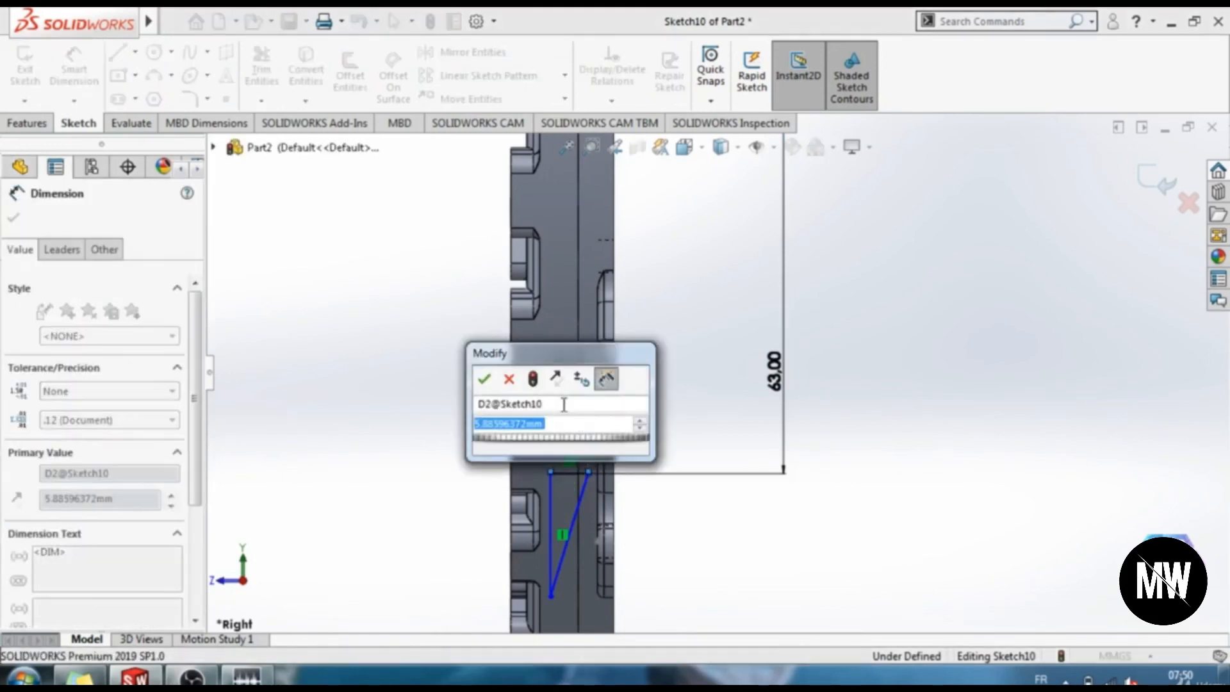
pyautogui.write('6.5')
pyautogui.press('Return')
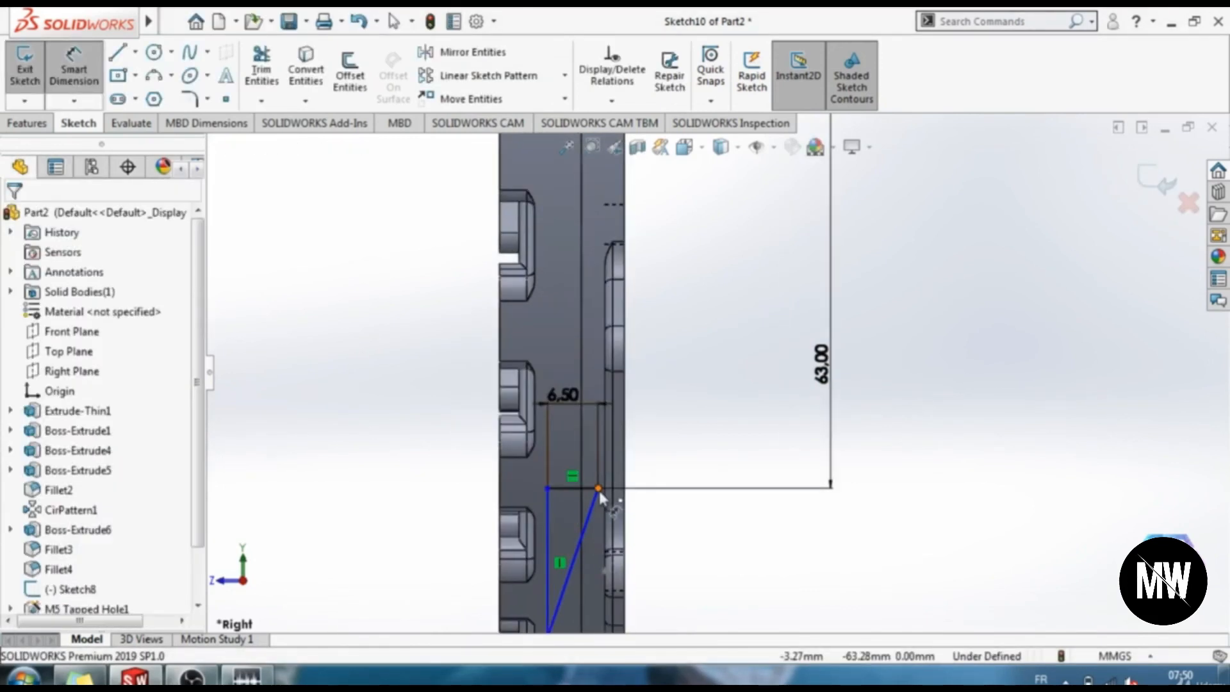
# Dimension the horizontal distance from the triangle's upper sloped-side corner to the ring's flat back edge as 7 mm.
pyautogui.click(598, 491)
pyautogui.click(624, 499)
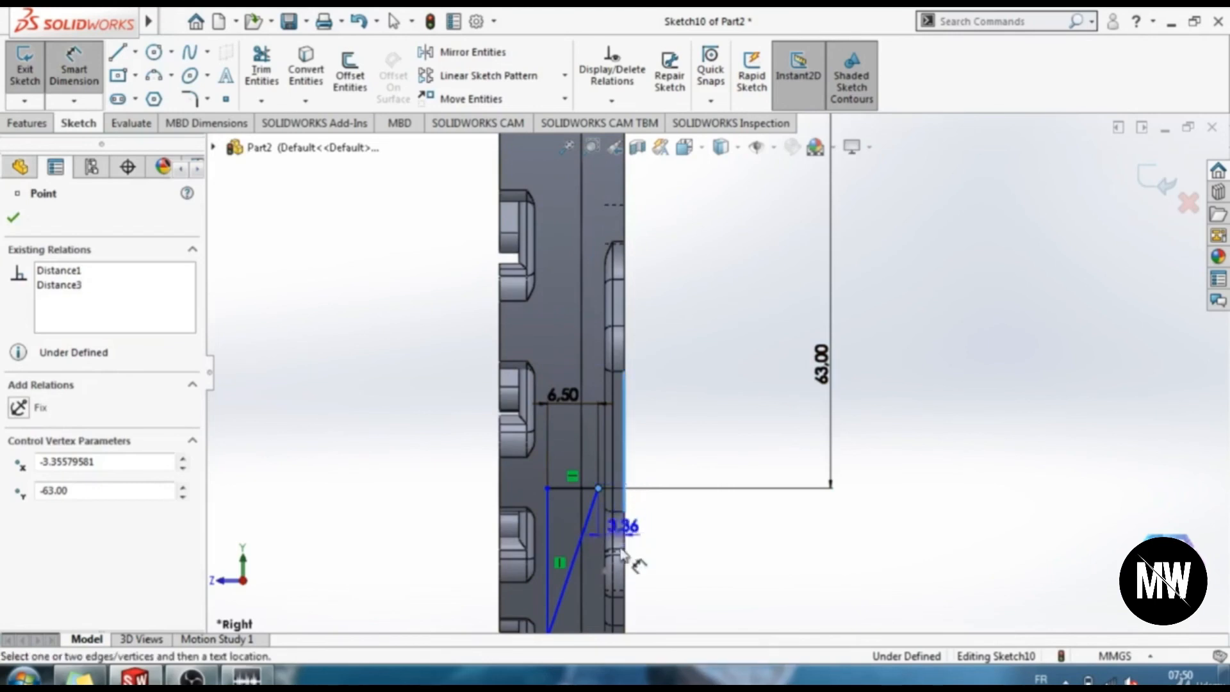
pyautogui.click(674, 582)
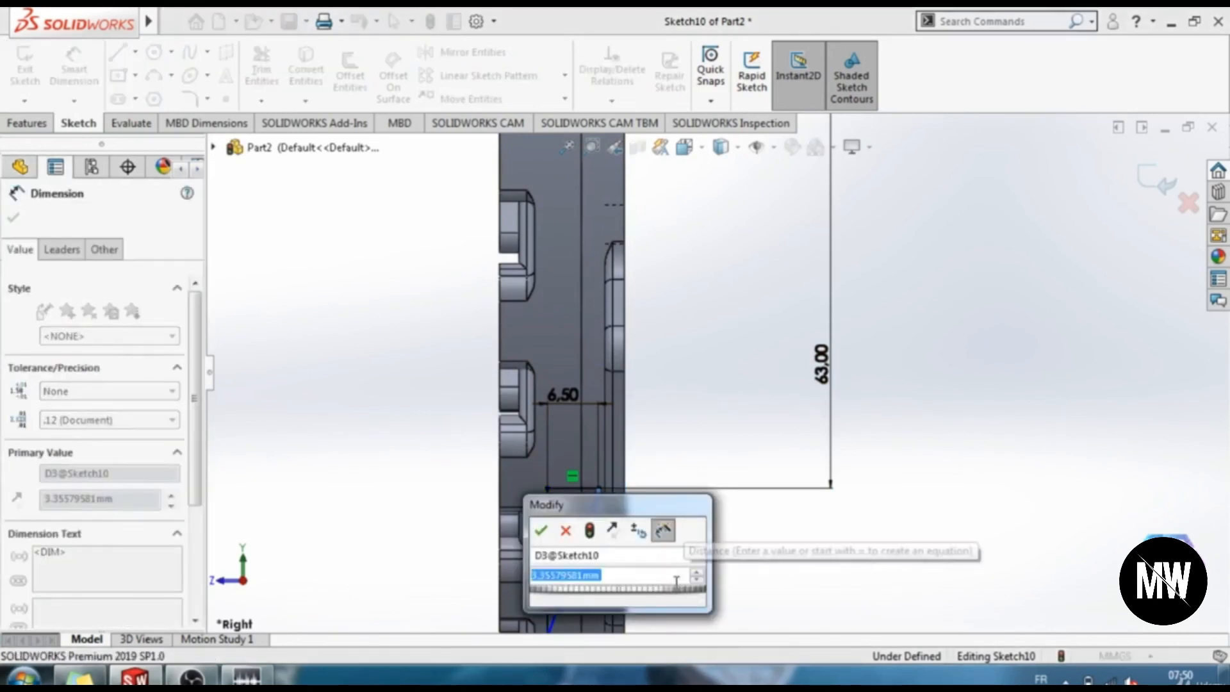
pyautogui.write('7')
pyautogui.press('Return')
# Dimension the triangle's vertical leg as 15.5 mm and finish the sketch.
pyautogui.click(587, 505)
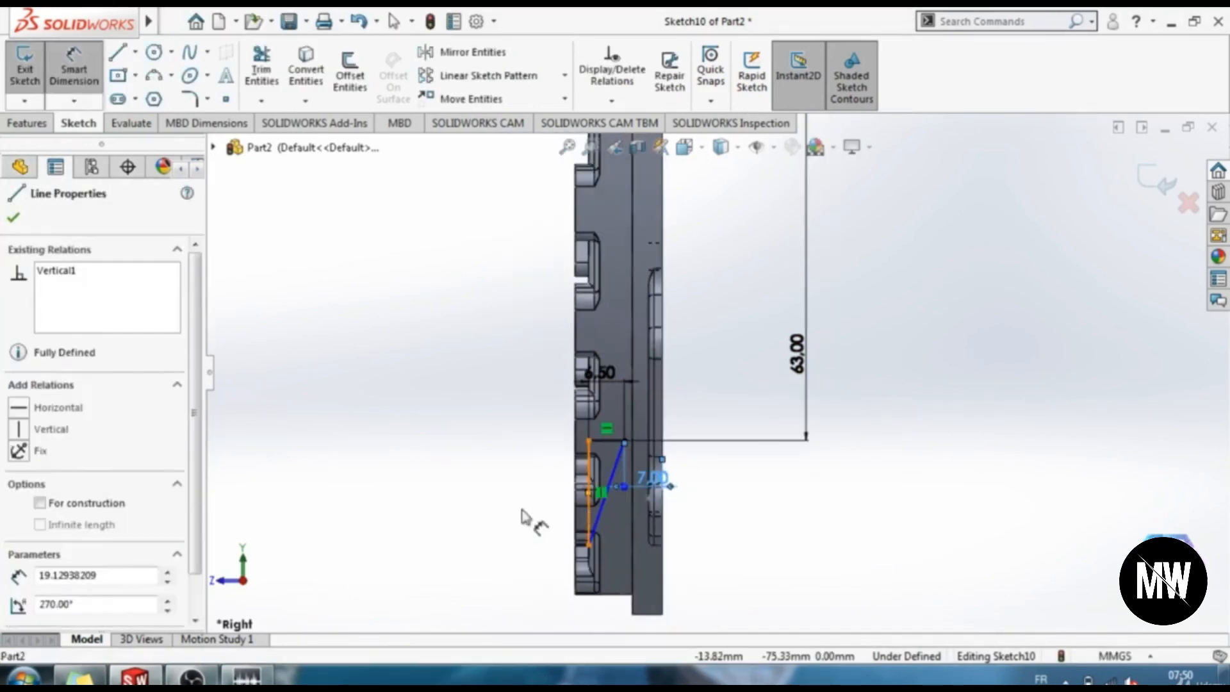
pyautogui.click(476, 508)
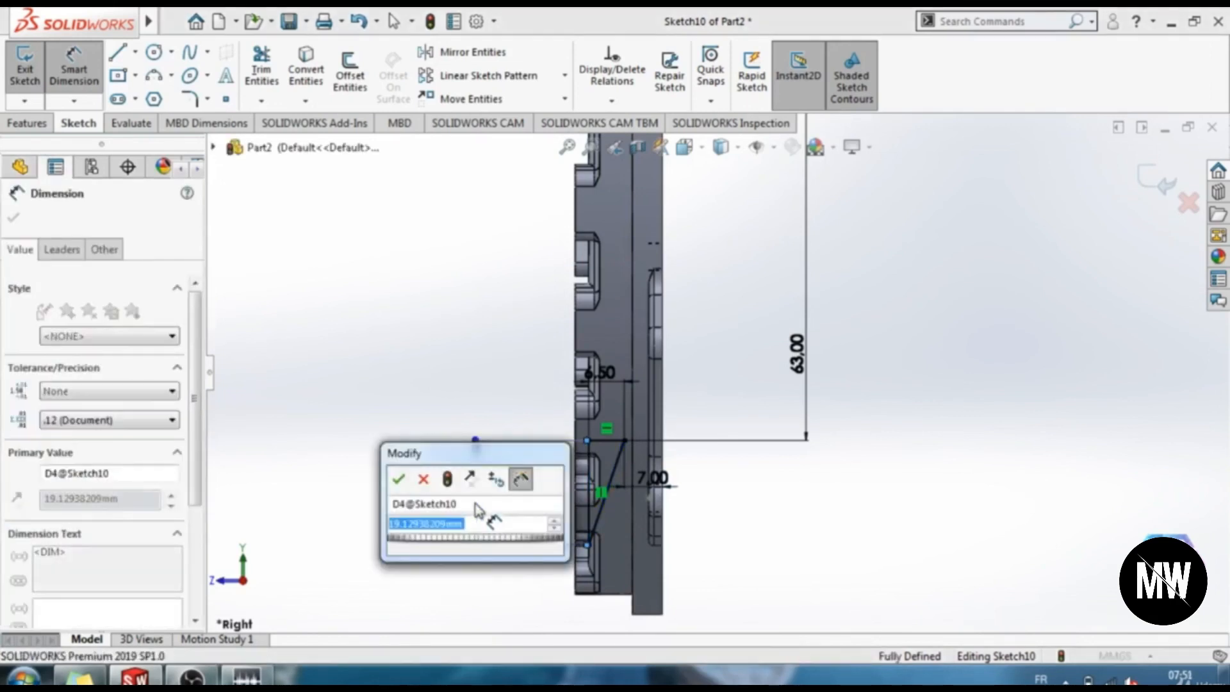
pyautogui.write('18.5')
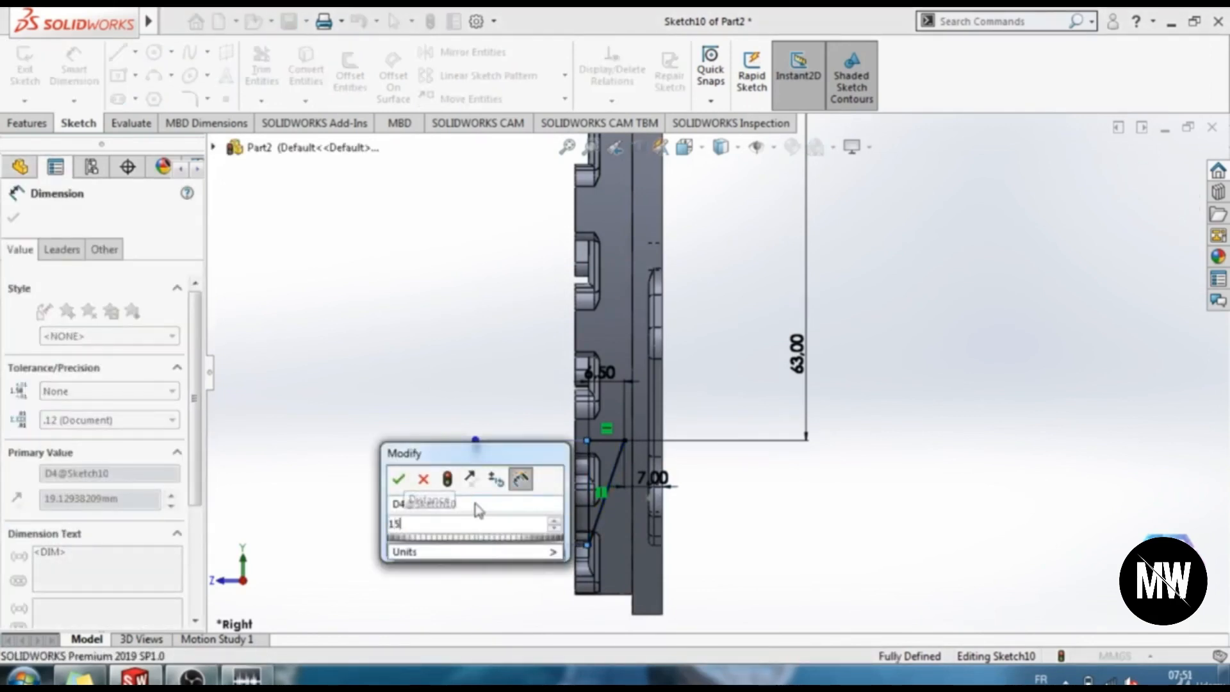
pyautogui.press('Return')
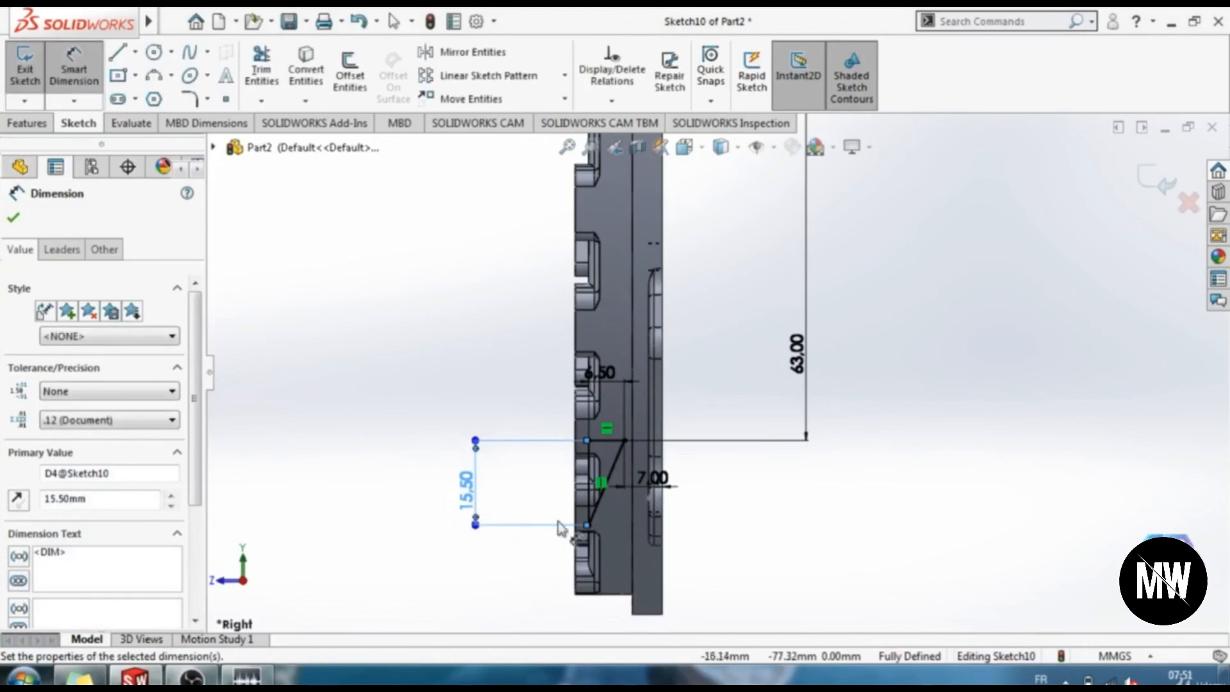
pyautogui.scroll(1, 566, 333)
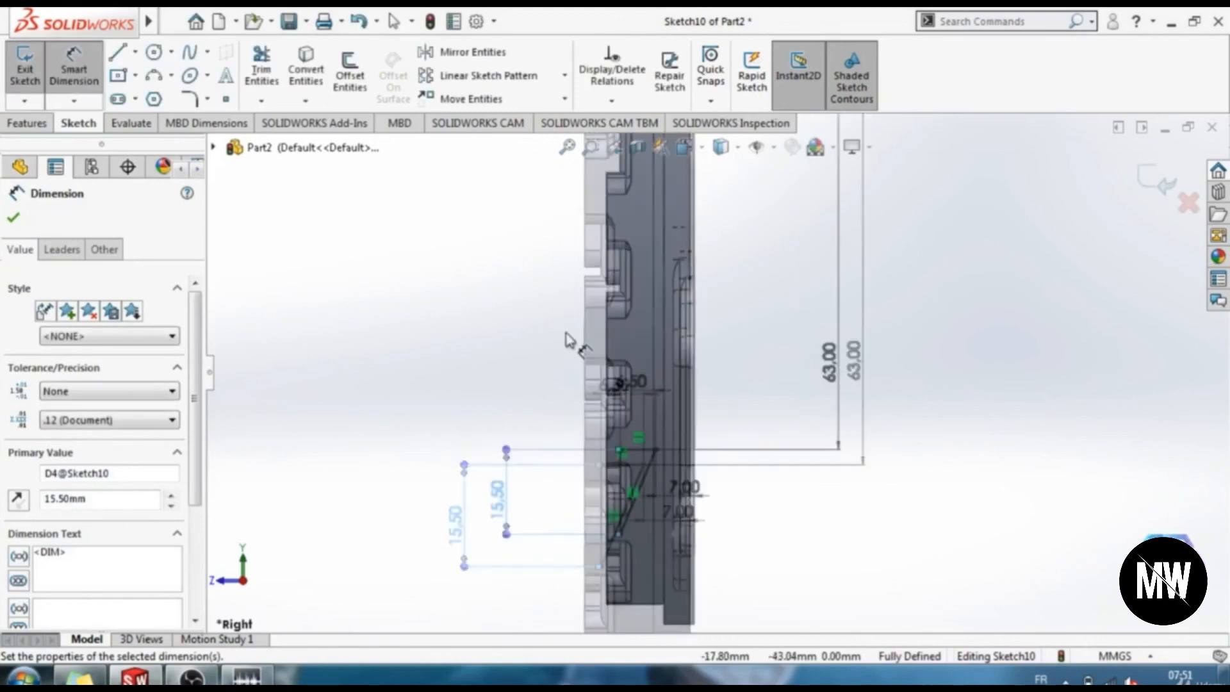
pyautogui.click(12, 218)
pyautogui.click(24, 68)
# Cut the ring with a full 360-degree revolve of the triangular profile about the sketch's centerline.
pyautogui.moveTo(815, 550); pyautogui.dragTo(937, 374, button='middle')
pyautogui.keyDown('ctrl'); pyautogui.moveTo(850, 572); pyautogui.dragTo(1157, 552, button='middle'); pyautogui.keyUp('ctrl')
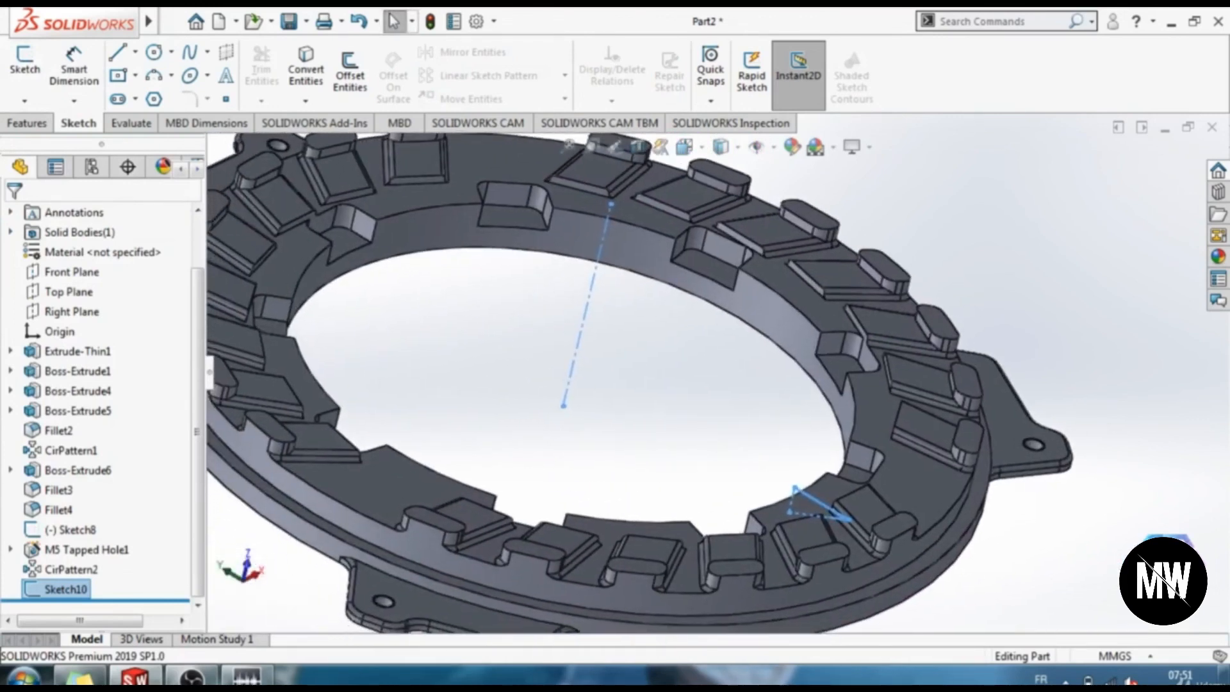
pyautogui.click(26, 123)
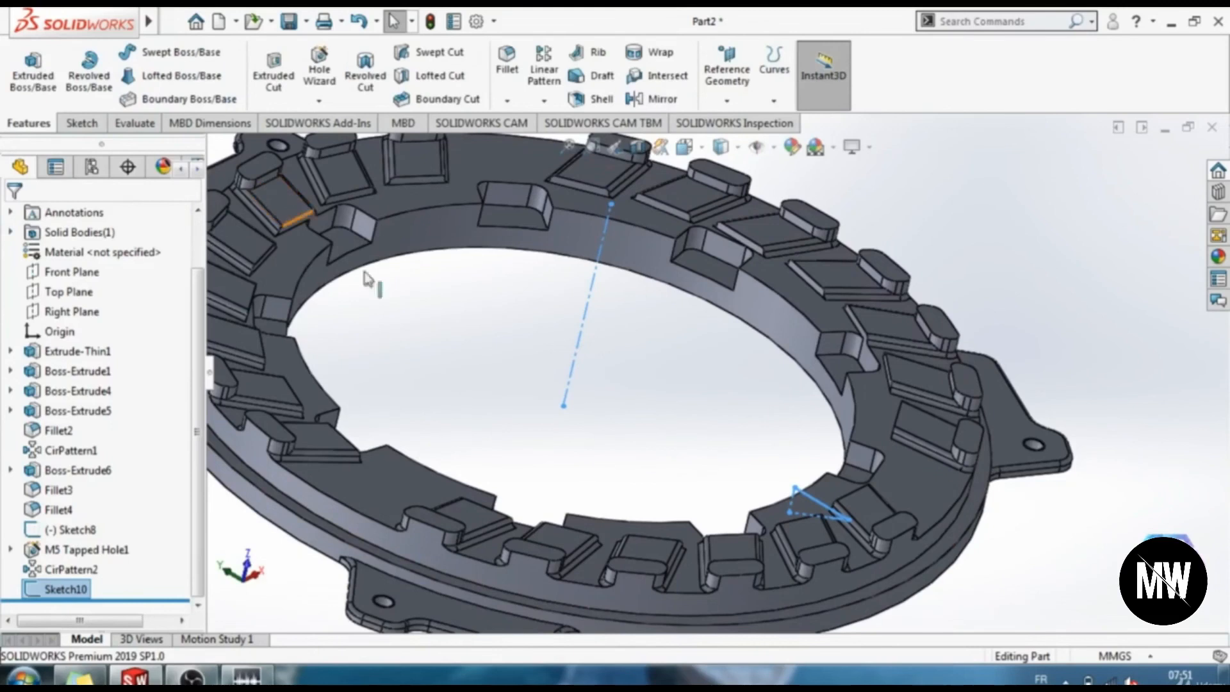
pyautogui.moveTo(148, 21)
pyautogui.click(277, 21)
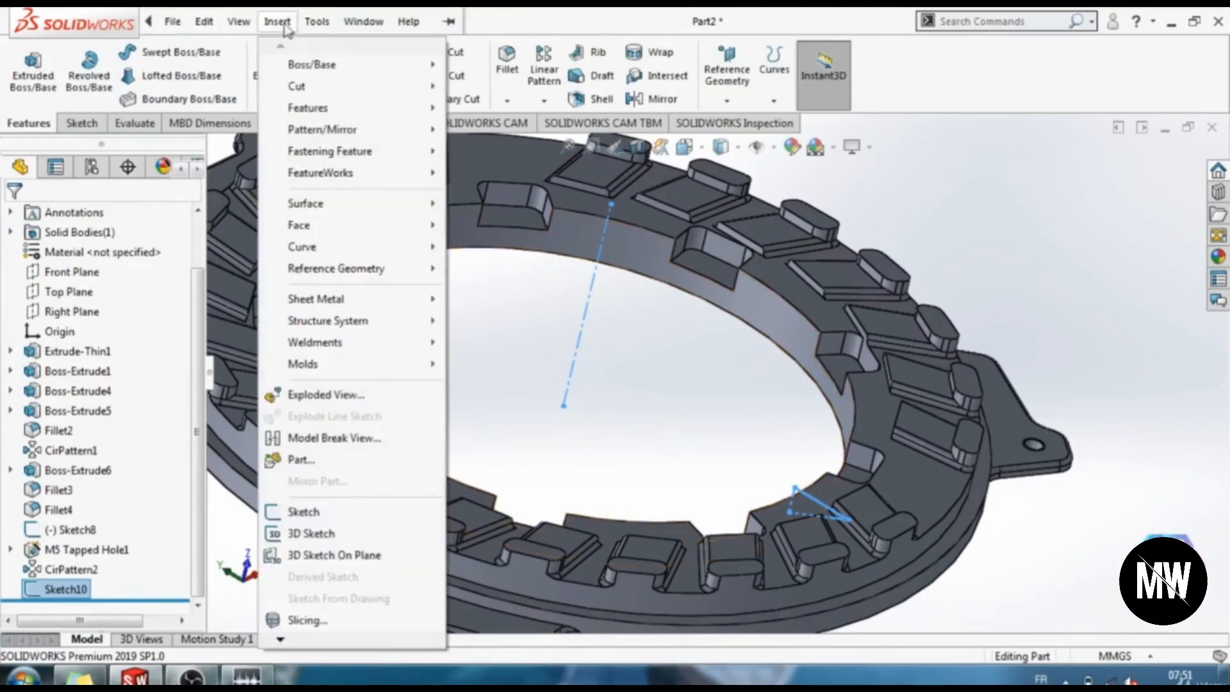
pyautogui.moveTo(385, 87)
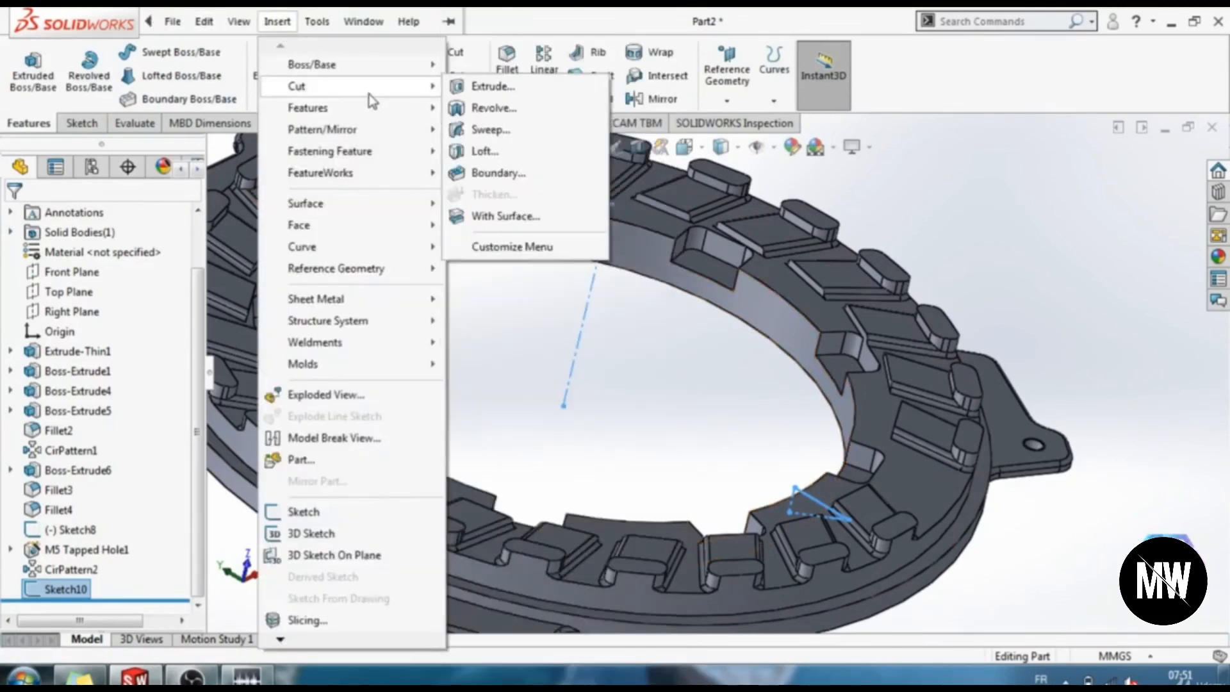
pyautogui.click(490, 108)
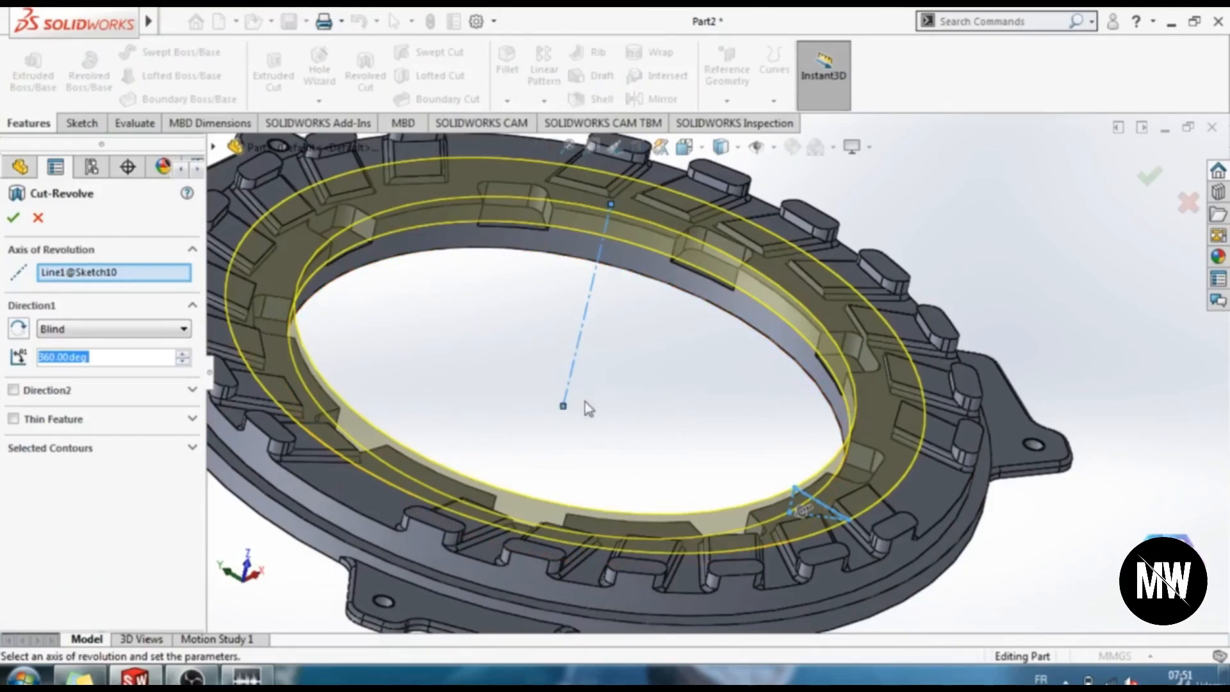
pyautogui.click(12, 217)
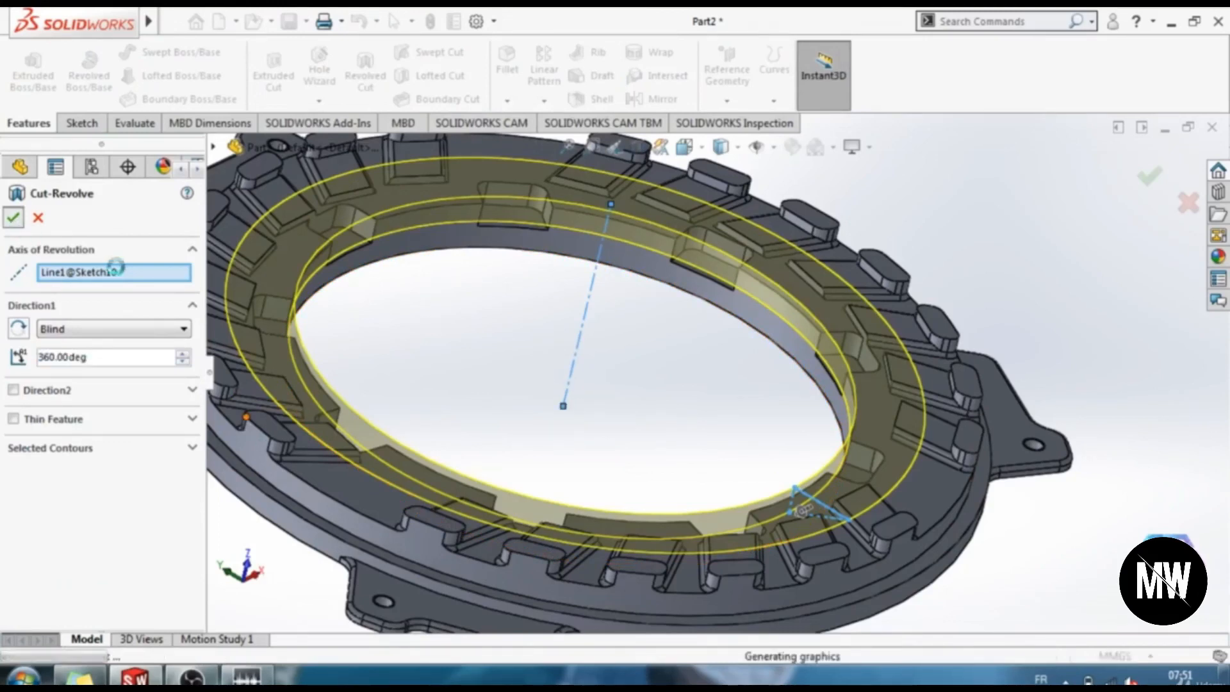
# Fillet the edges of the ring's conical cut face with a symmetric 2 mm radius.
pyautogui.press('f')
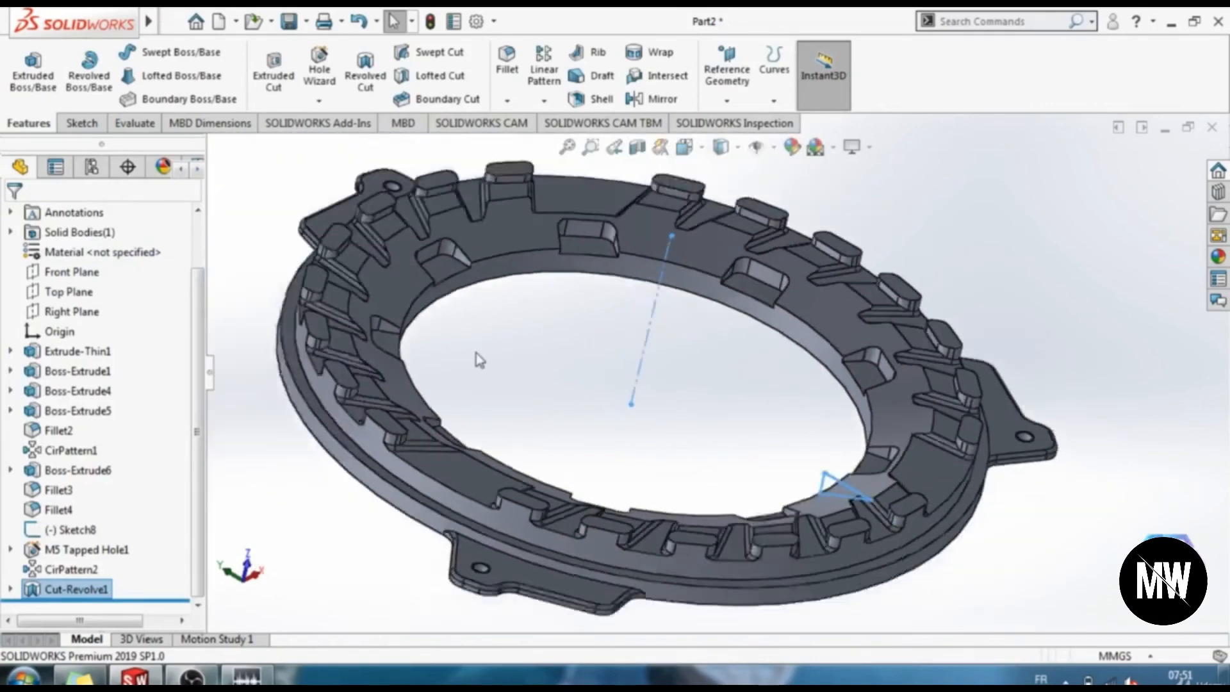
pyautogui.moveTo(561, 390); pyautogui.dragTo(554, 422, button='middle')
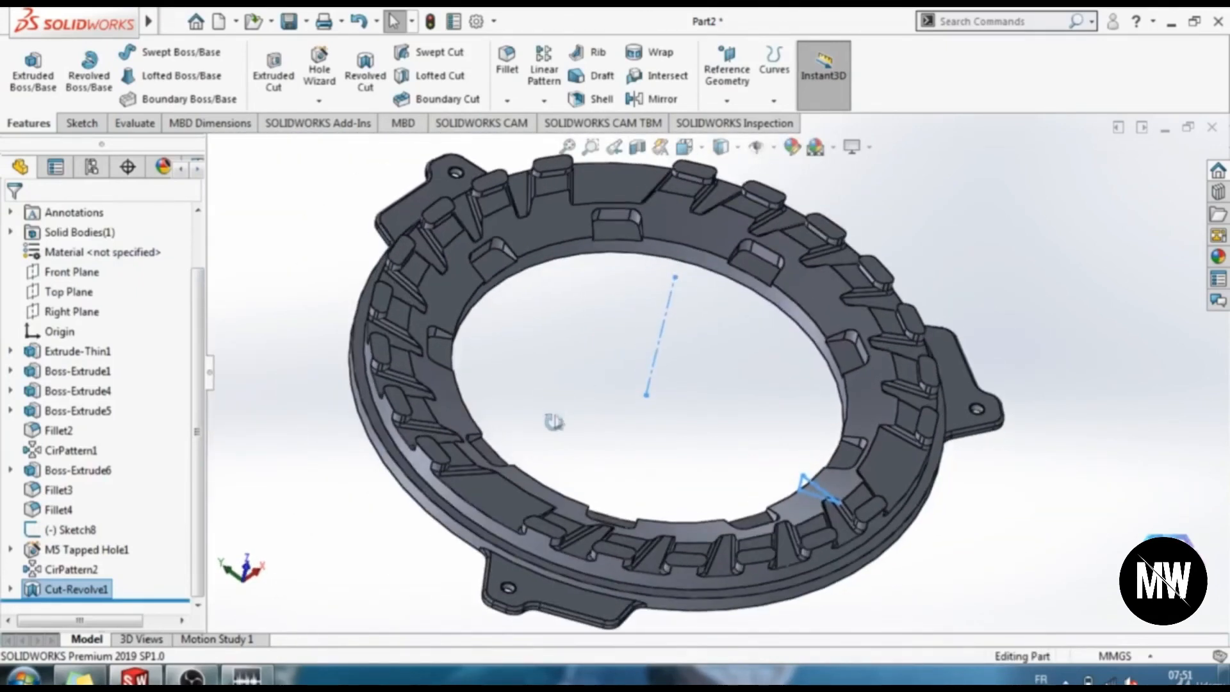
pyautogui.scroll(-2, 562, 358)
pyautogui.scroll(2, 557, 356)
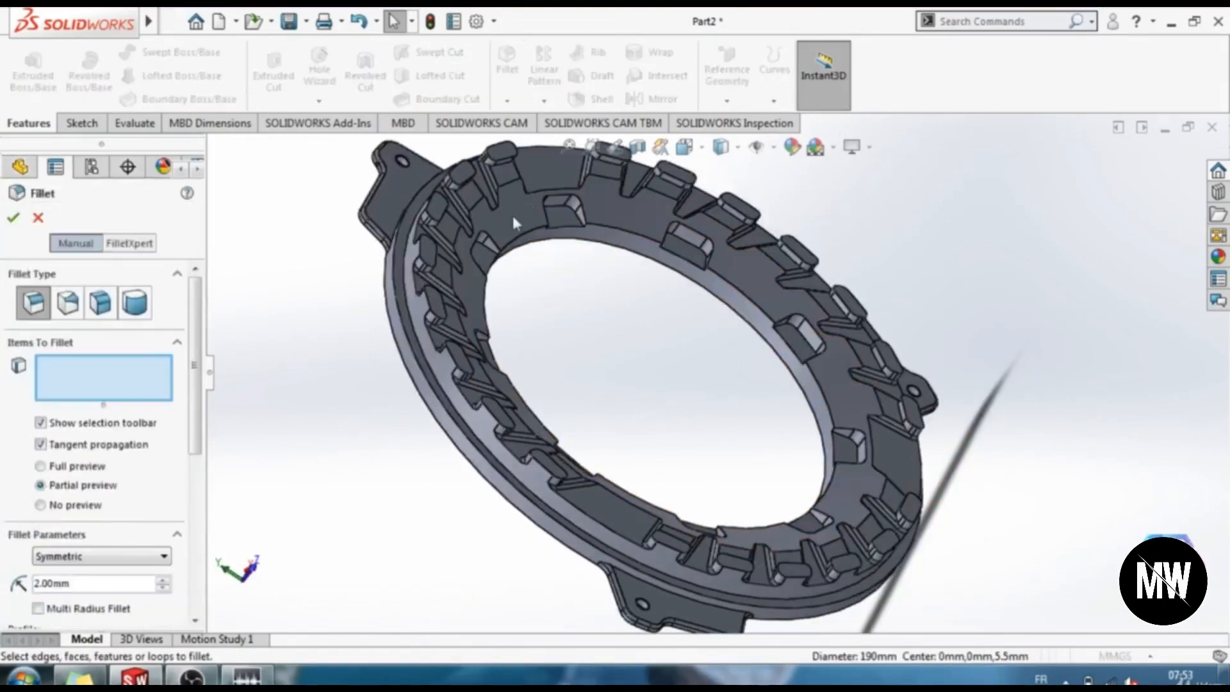
pyautogui.click(530, 208)
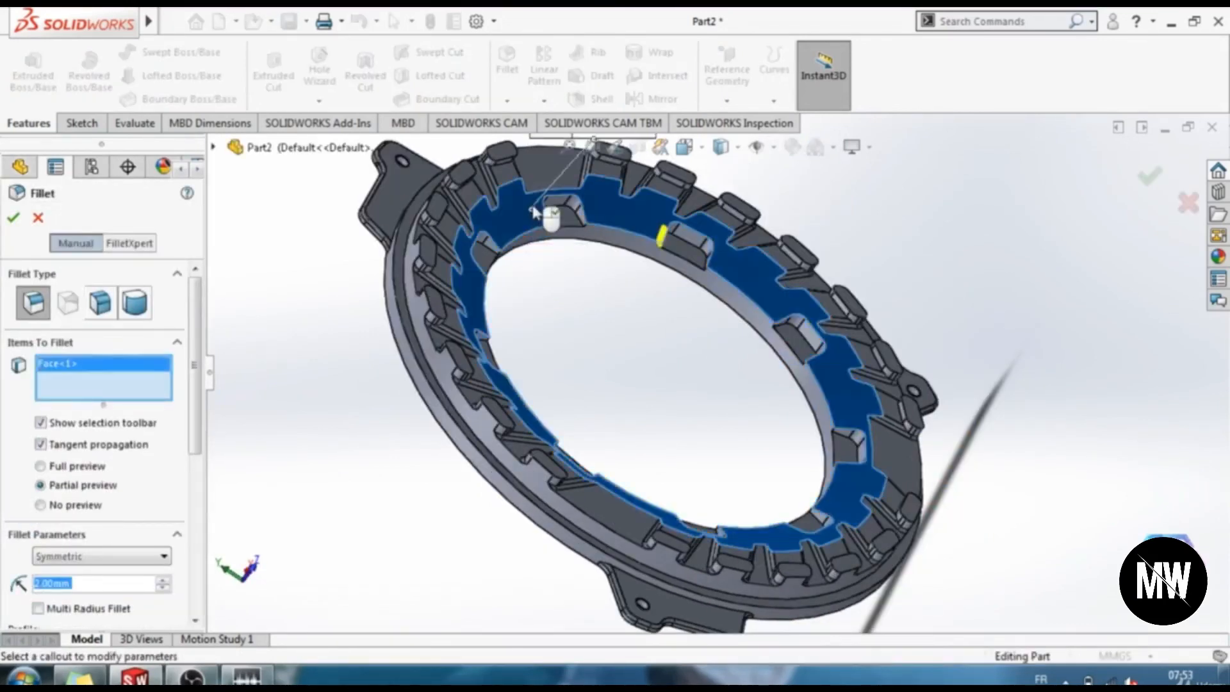
pyautogui.scroll(-3, 199, 372)
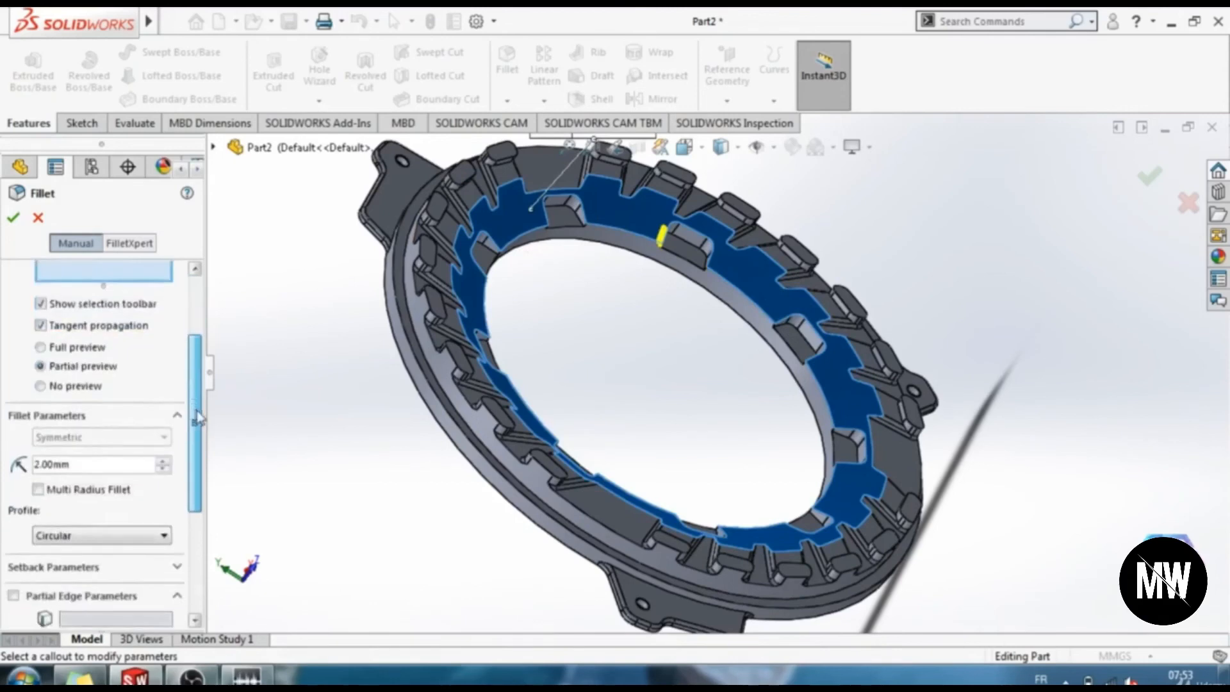
pyautogui.scroll(3, 199, 371)
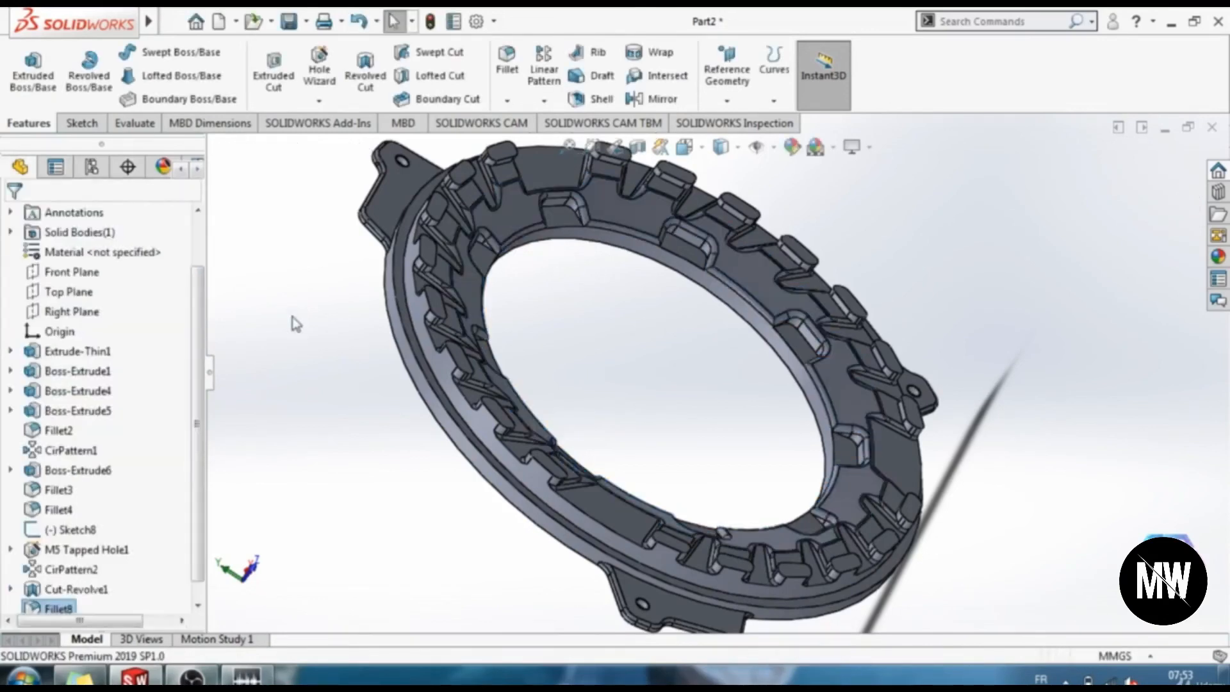
pyautogui.scroll(-1, 780, 365)
pyautogui.scroll(3, 768, 363)
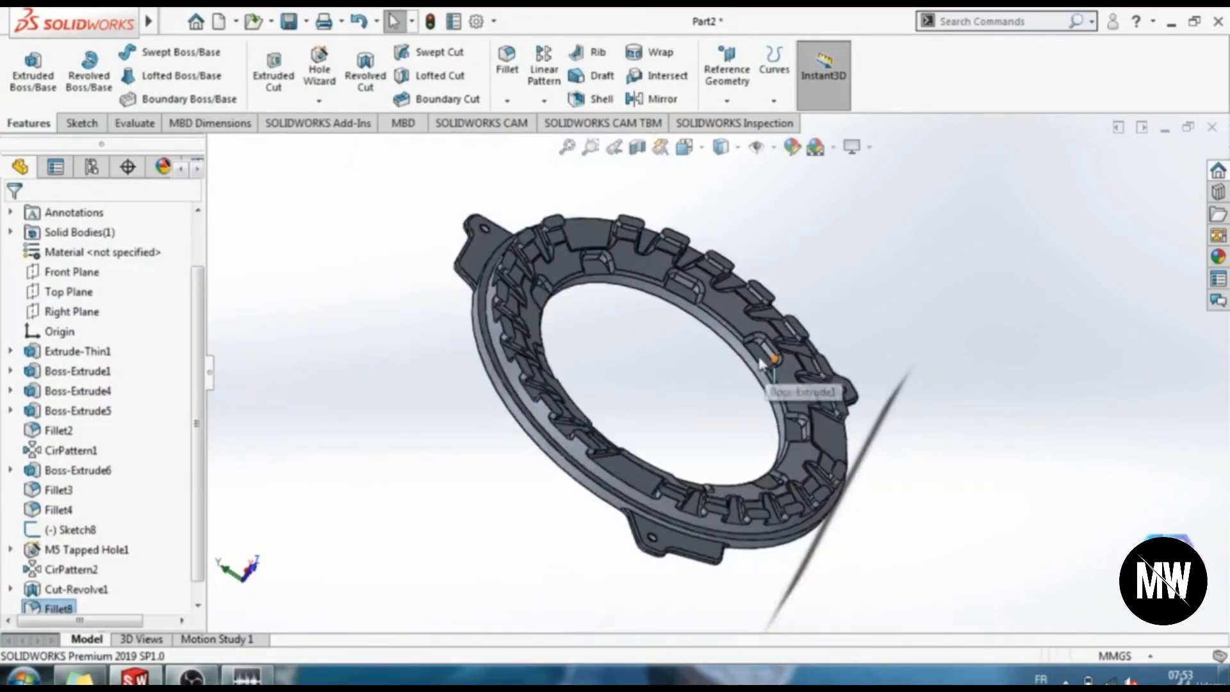
pyautogui.moveTo(703, 360); pyautogui.dragTo(700, 438, button='middle')
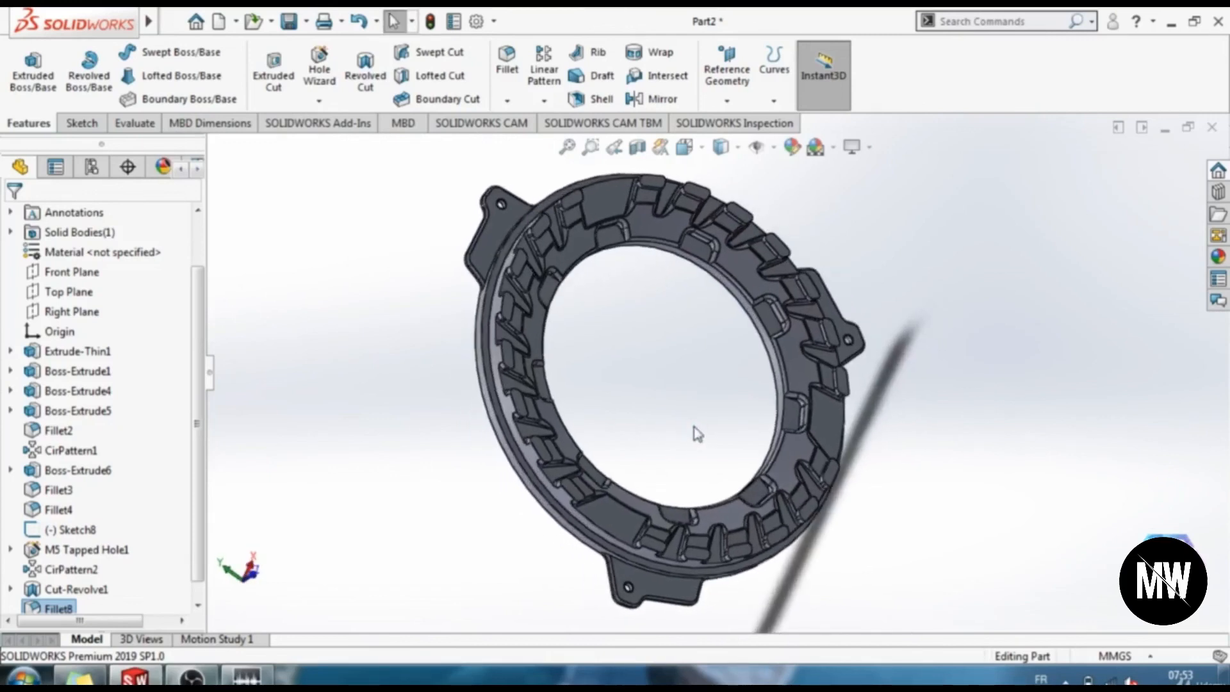